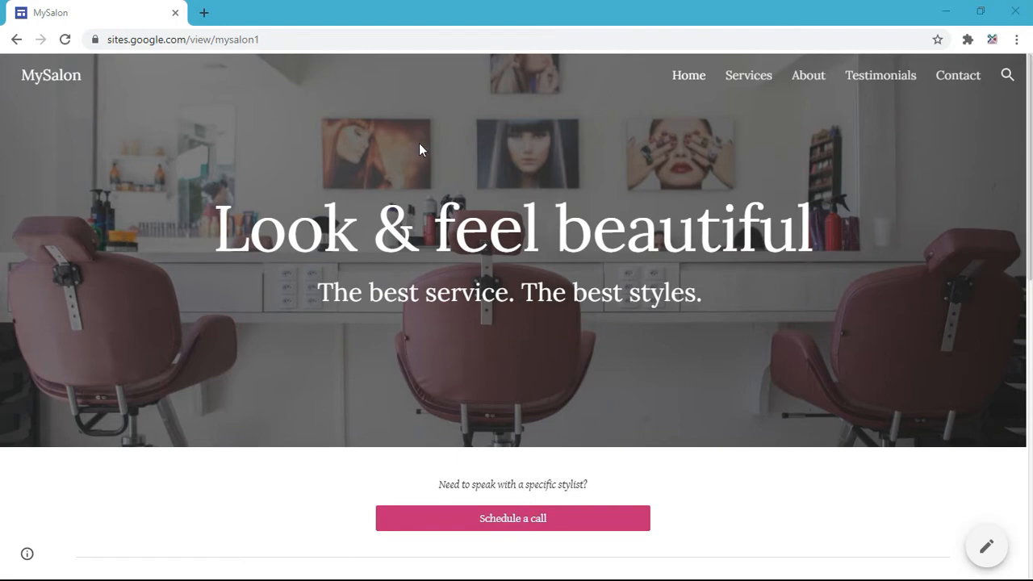
# Step: Load the mysalon.tk domain and inspect its full web address
pyautogui.scroll(-8, 339, 294)
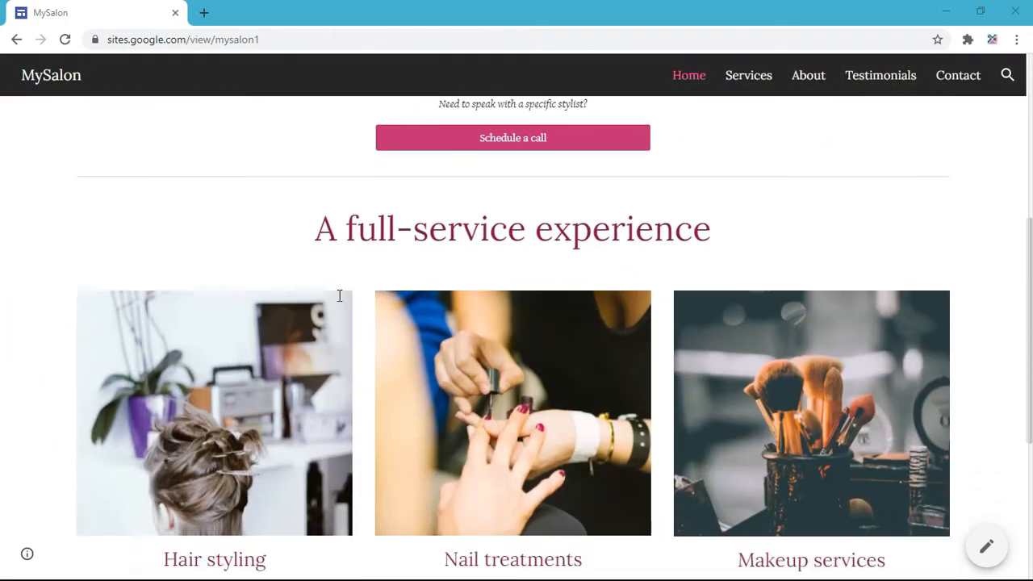
pyautogui.scroll(-1, 339, 295)
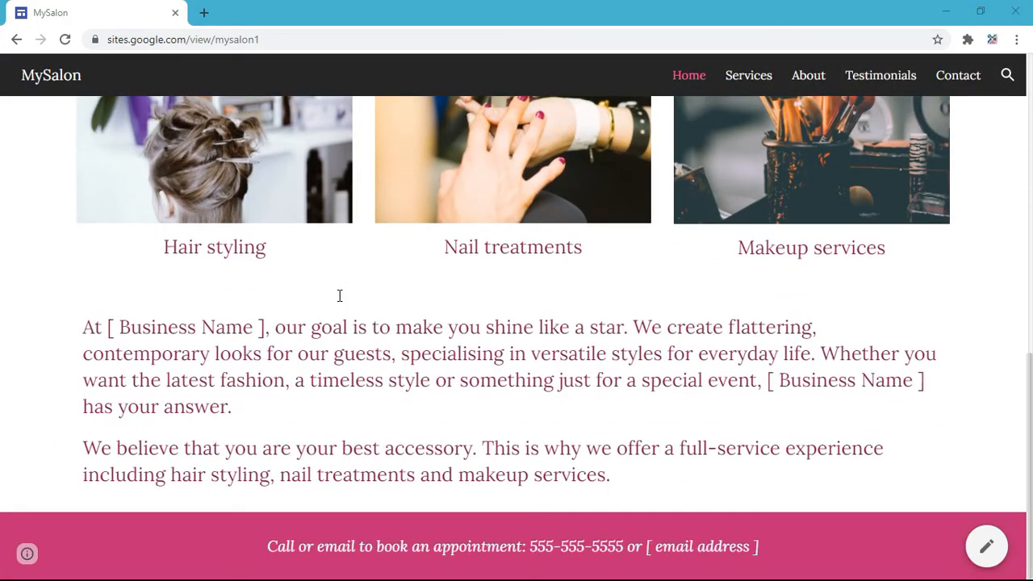
pyautogui.scroll(10, 558, 370)
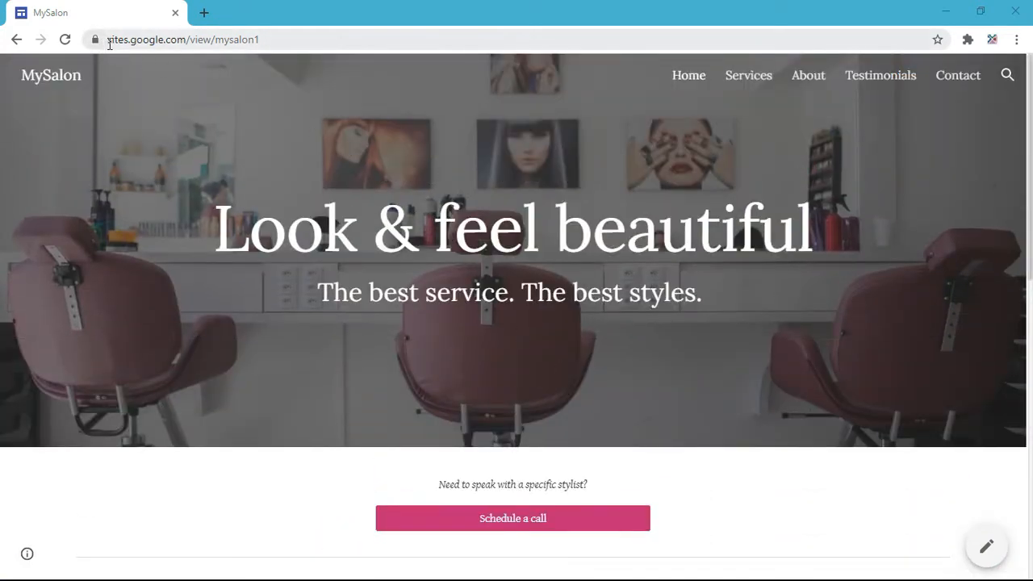
pyautogui.click(265, 46)
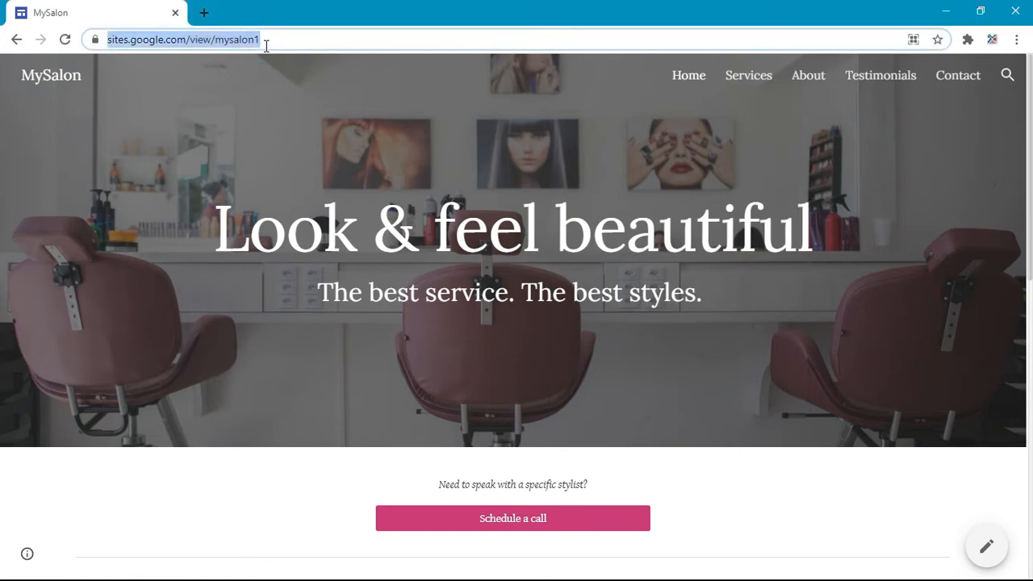
pyautogui.write('m')
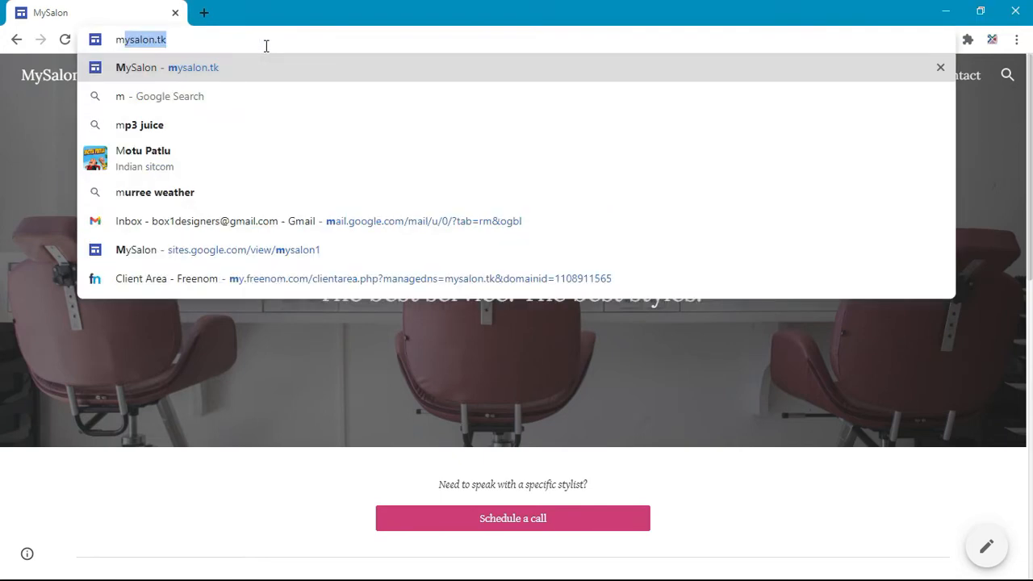
pyautogui.write('ysal')
pyautogui.press('Return')
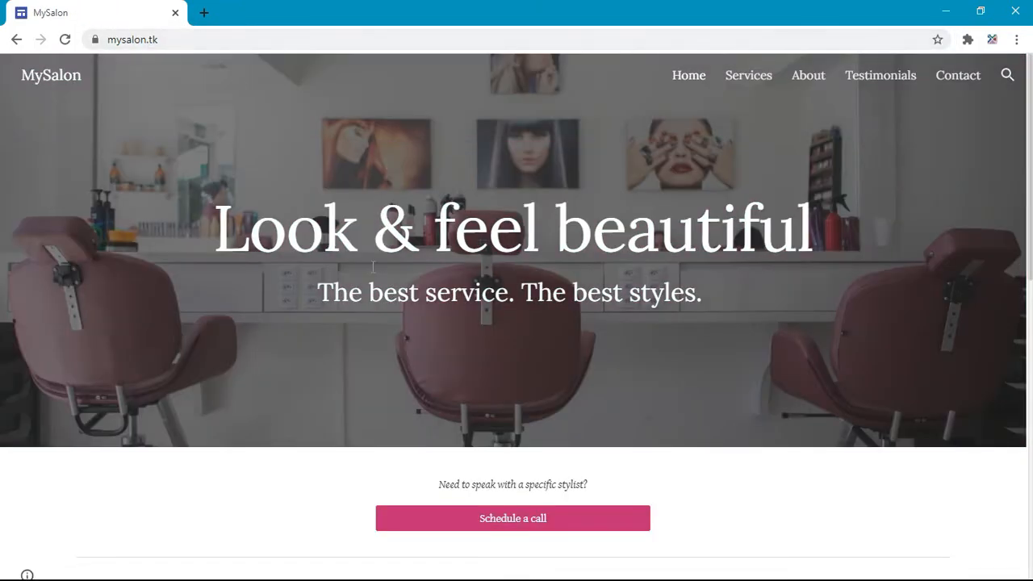
pyautogui.scroll(-7, 372, 267)
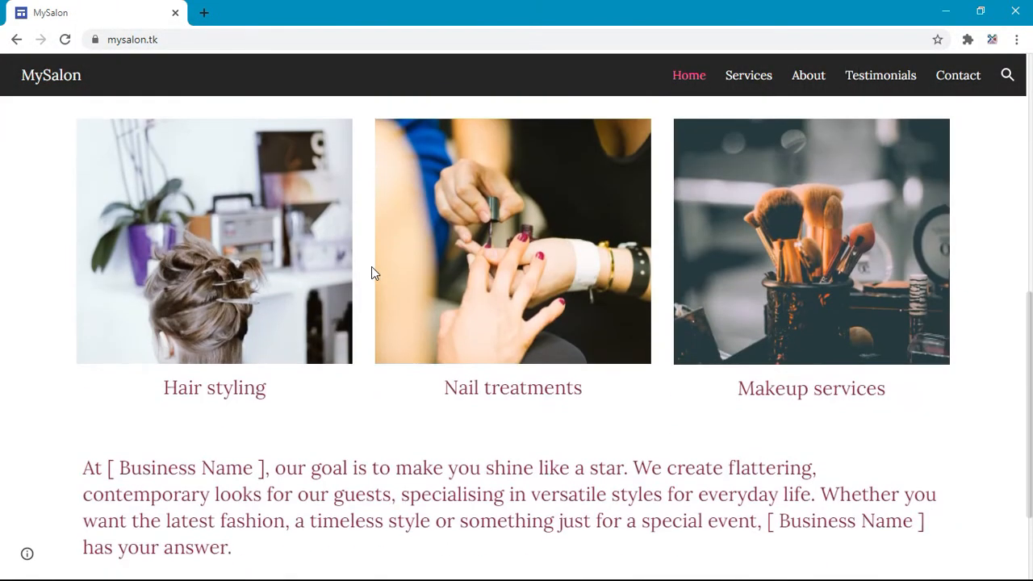
pyautogui.scroll(7, 372, 273)
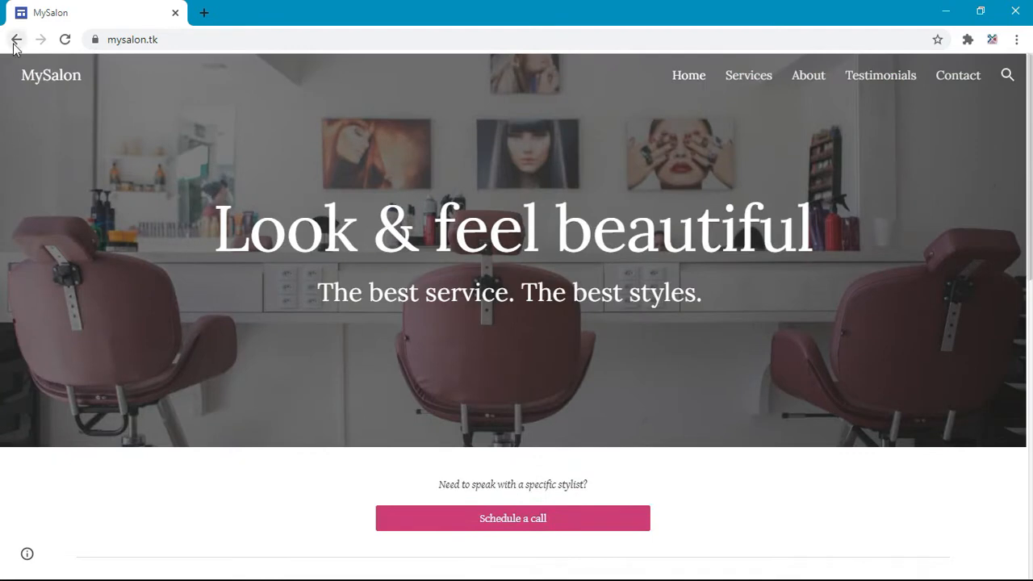
pyautogui.moveTo(173, 46); pyautogui.dragTo(106, 47)
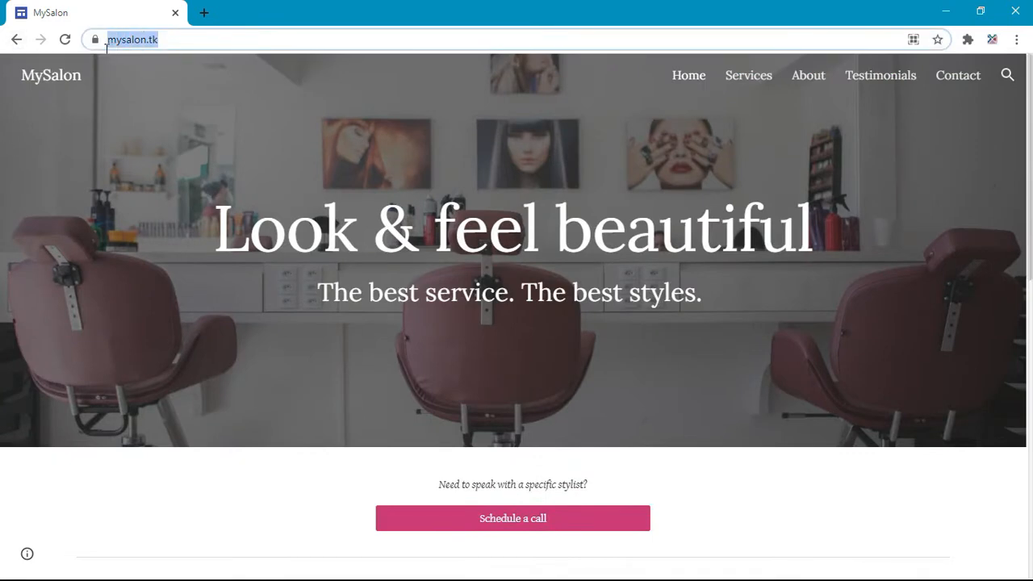
pyautogui.click(184, 44)
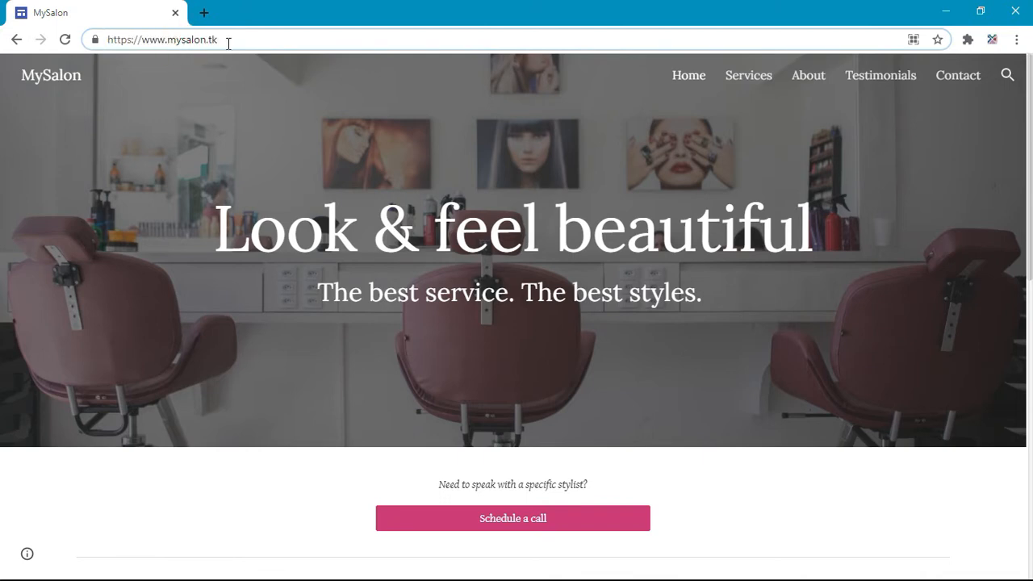
# Step: Return to the original site and inspect its sites.google.com address
pyautogui.click(16, 40)
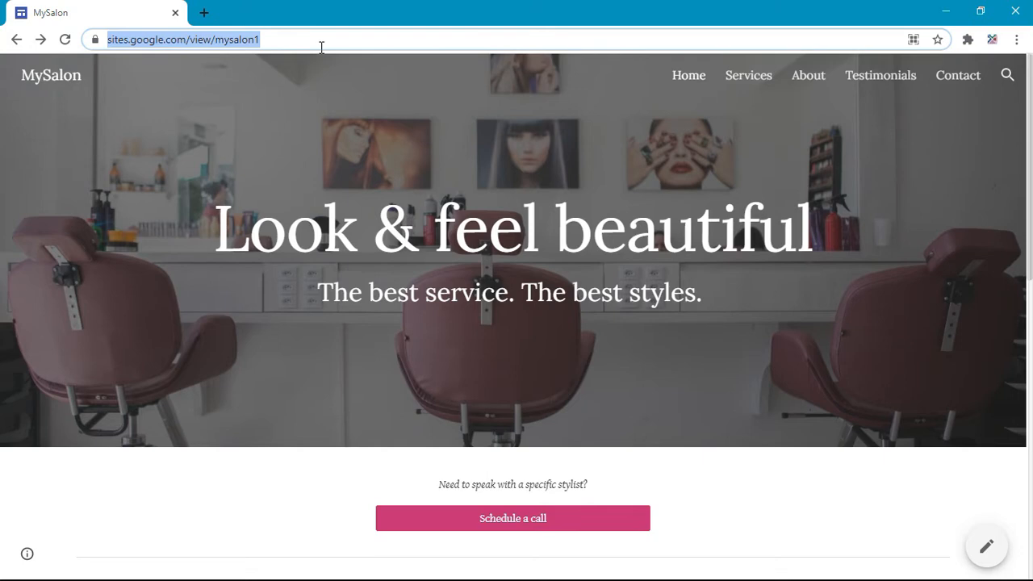
pyautogui.click(321, 47)
pyautogui.moveTo(323, 41); pyautogui.dragTo(258, 34)
pyautogui.click(259, 33)
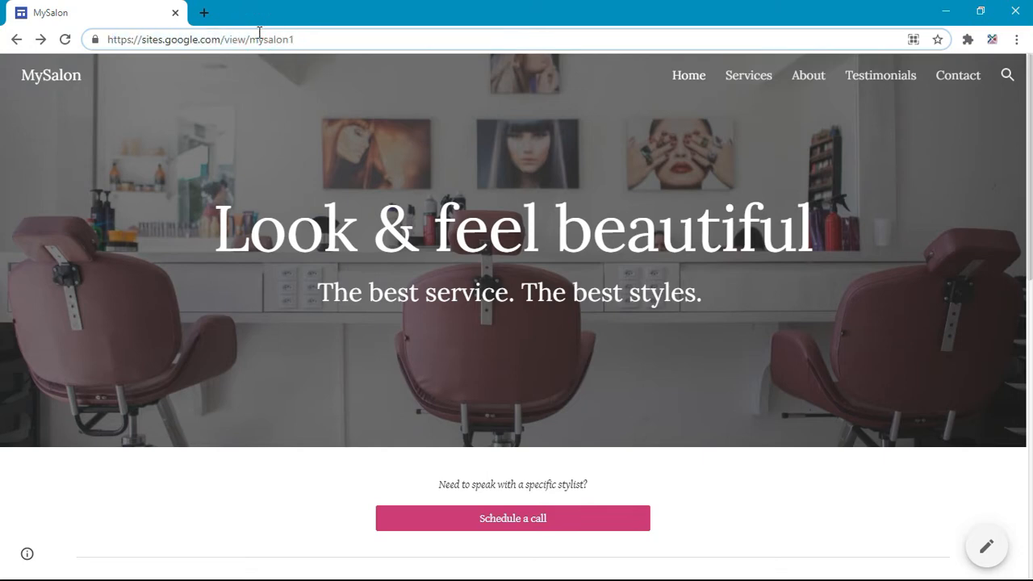
# Step: Open a new incognito window, then check which Google account the regular window uses
pyautogui.click(1018, 41)
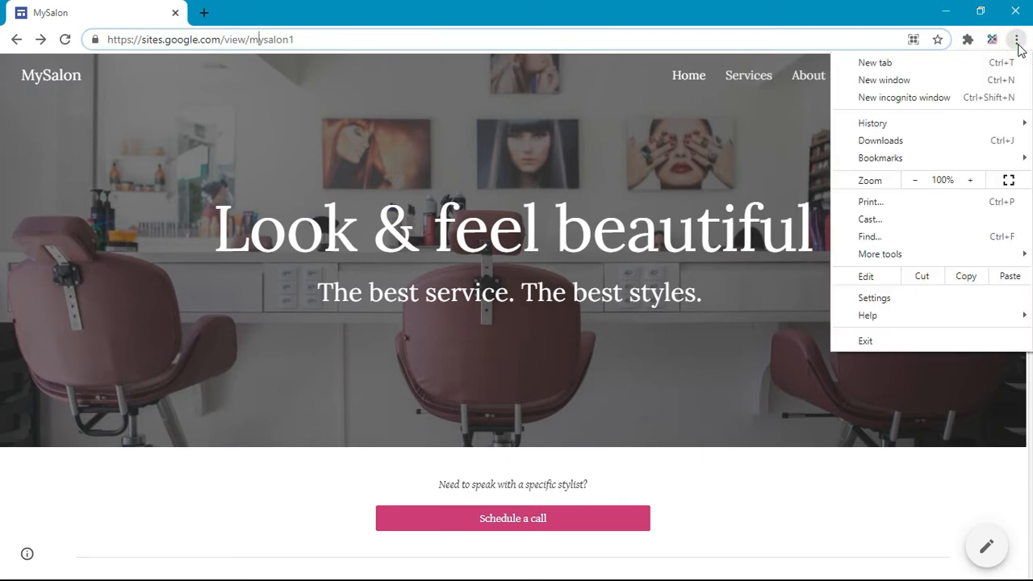
pyautogui.click(985, 97)
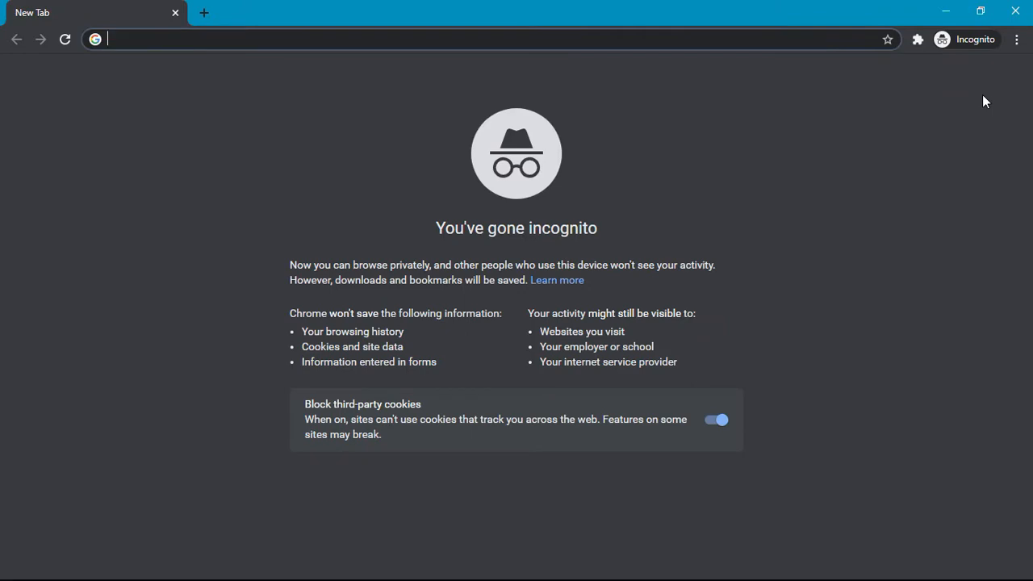
pyautogui.click(945, 11)
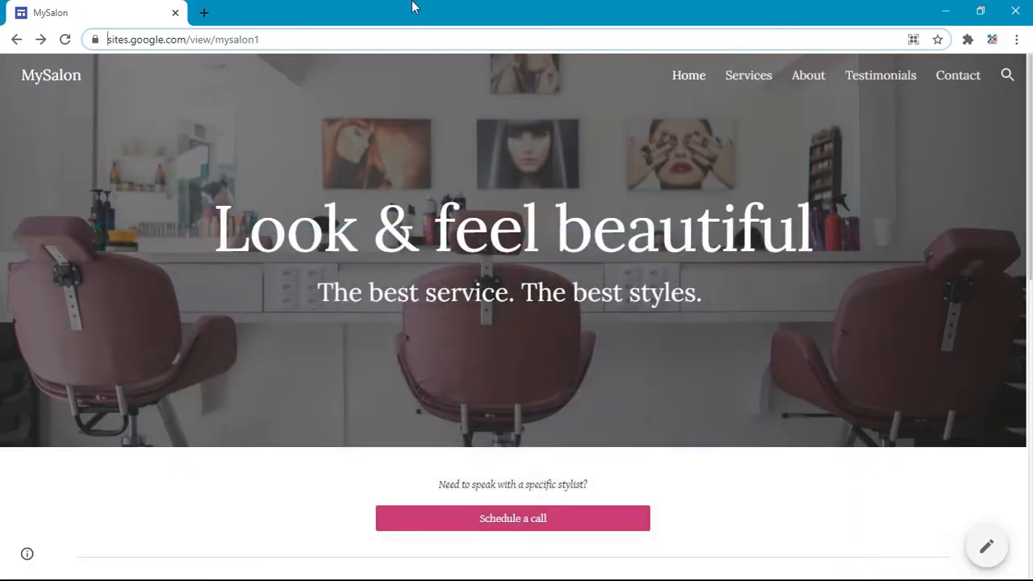
pyautogui.click(205, 14)
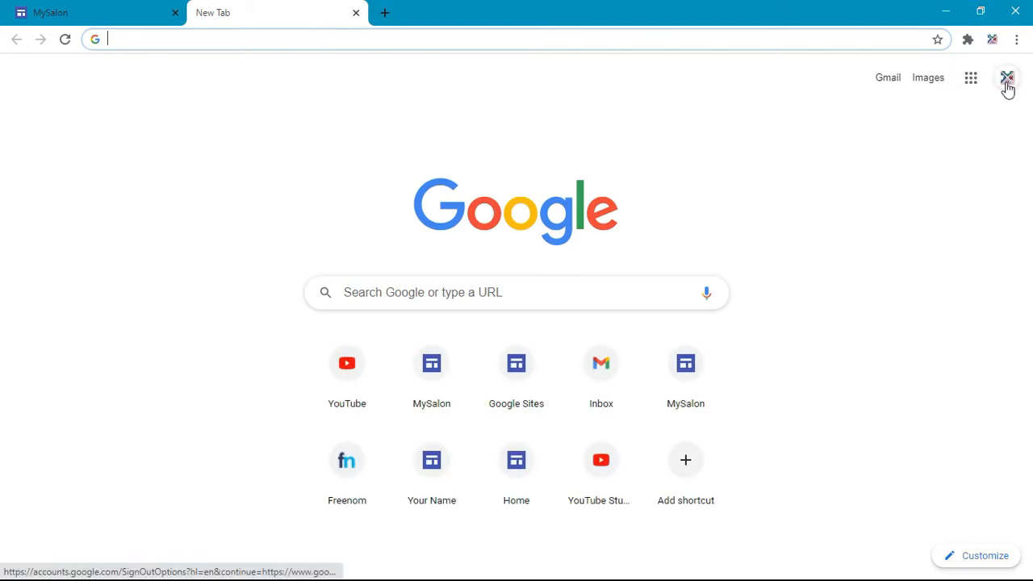
pyautogui.click(1006, 81)
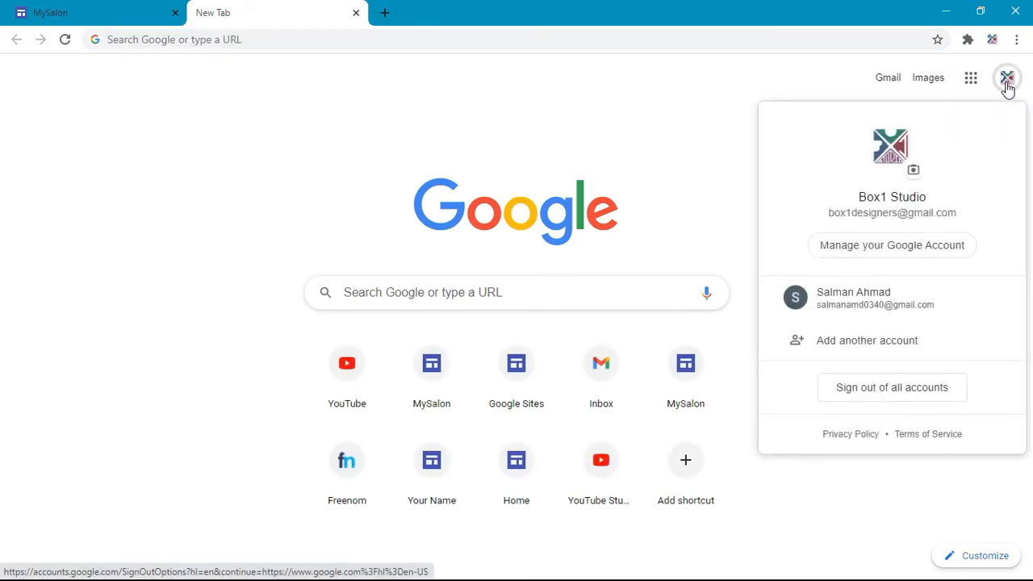
pyautogui.click(1006, 81)
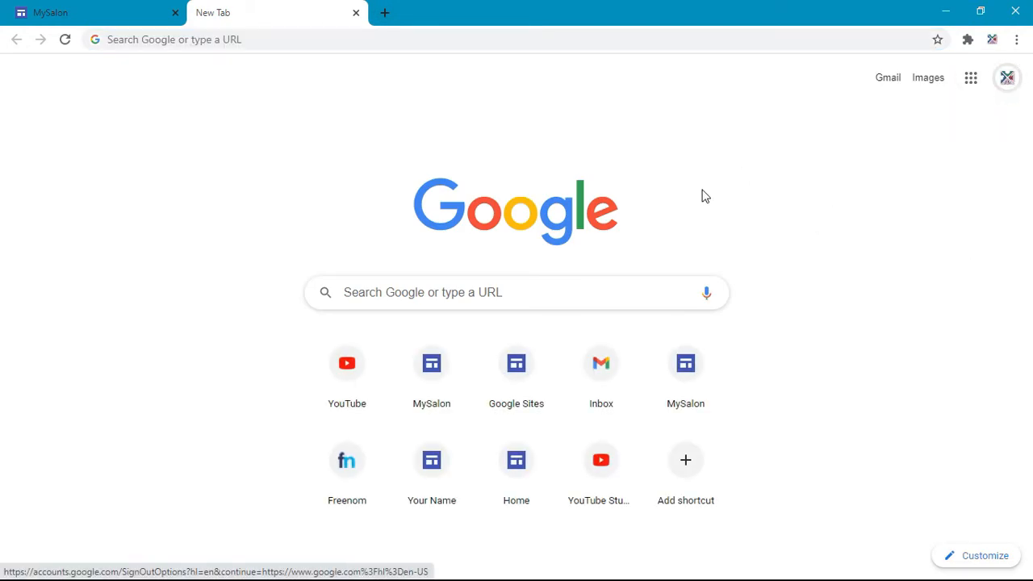
# Step: In the incognito window, load sites.google.com, sign in with the second account, and view all templates
pyautogui.hotkey('alt', 'Tab')
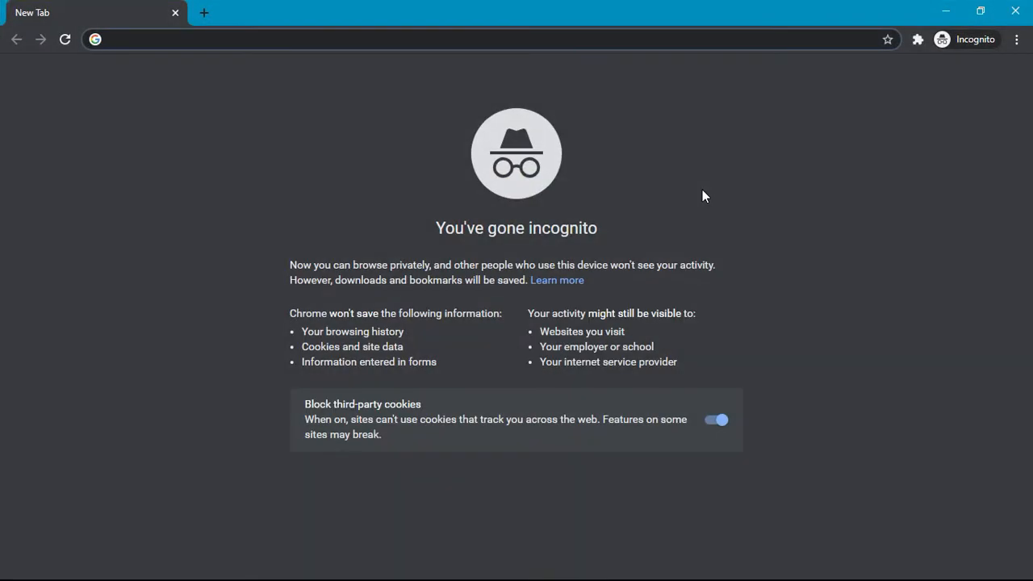
pyautogui.click(251, 41)
pyautogui.write('sites.google.com')
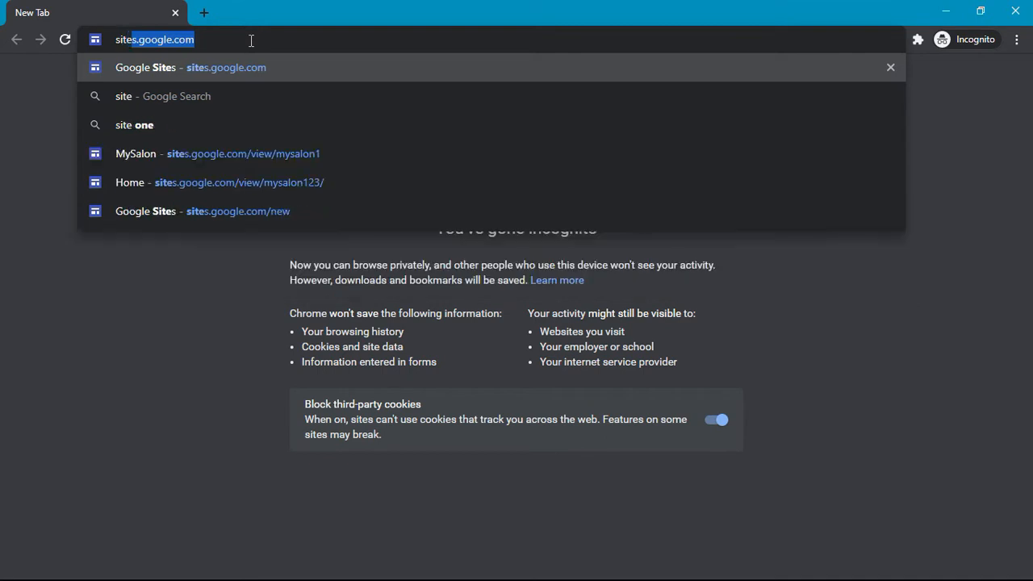
pyautogui.press('Return')
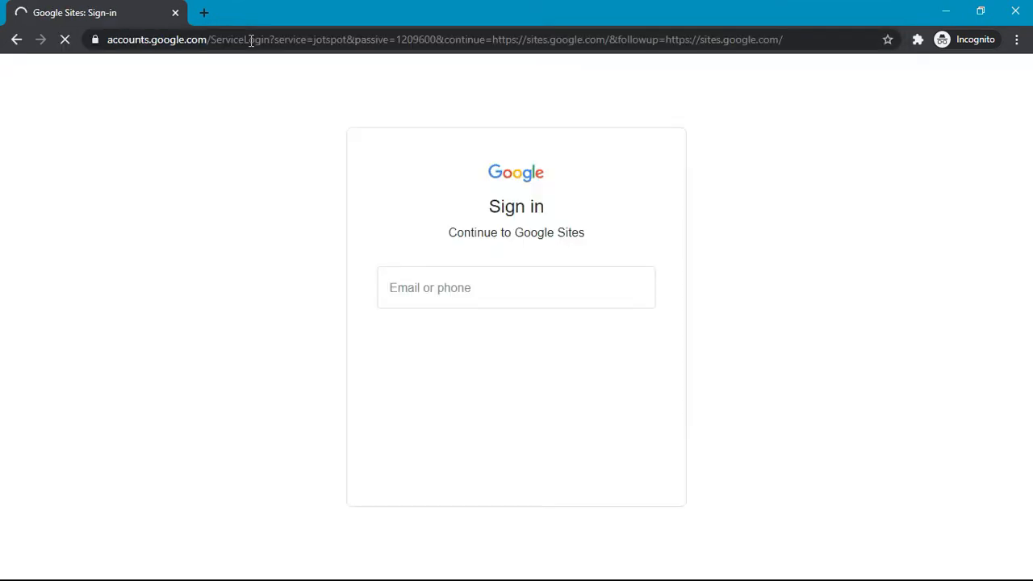
pyautogui.click(497, 305)
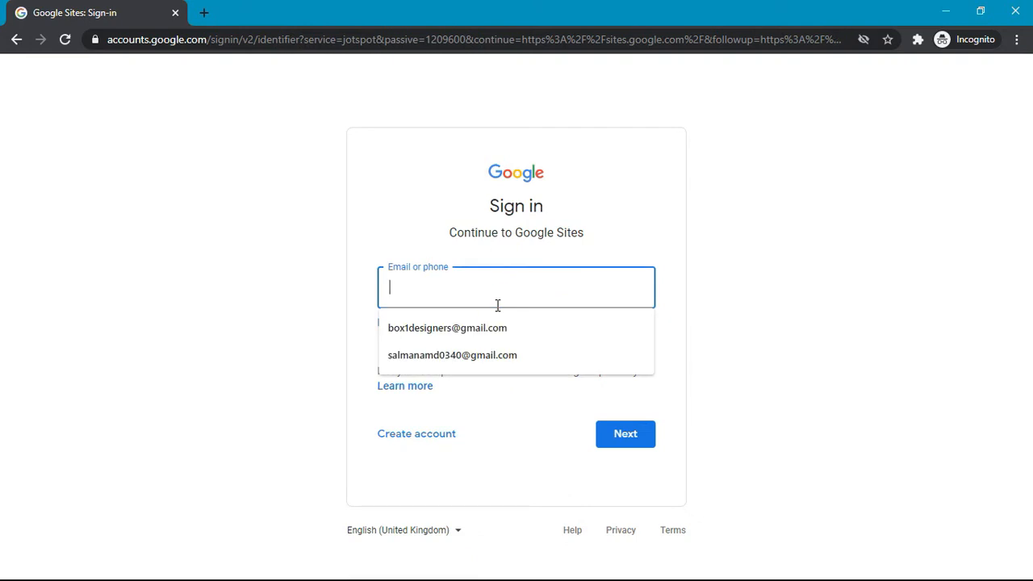
pyautogui.write('st')
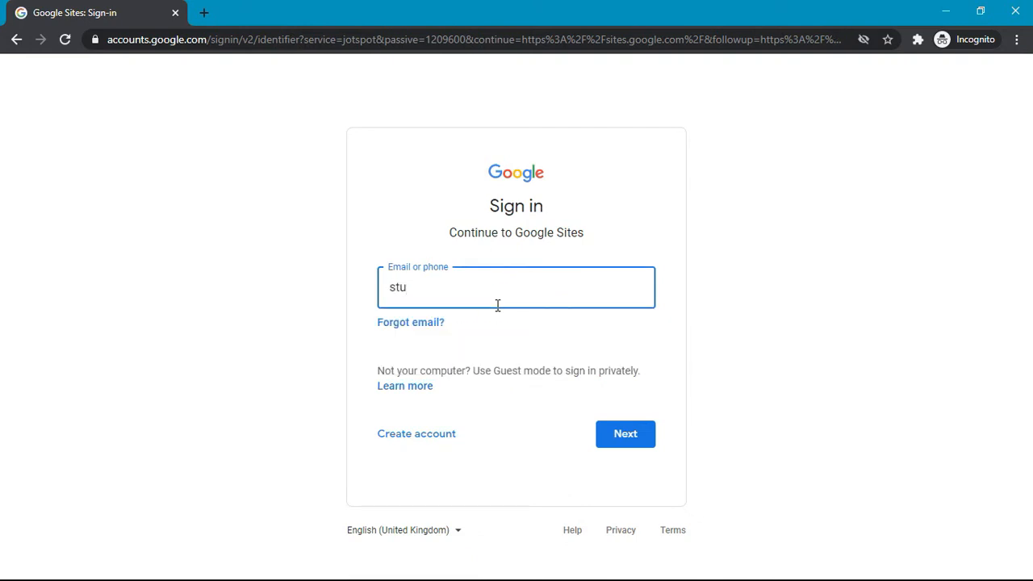
pyautogui.write('u')
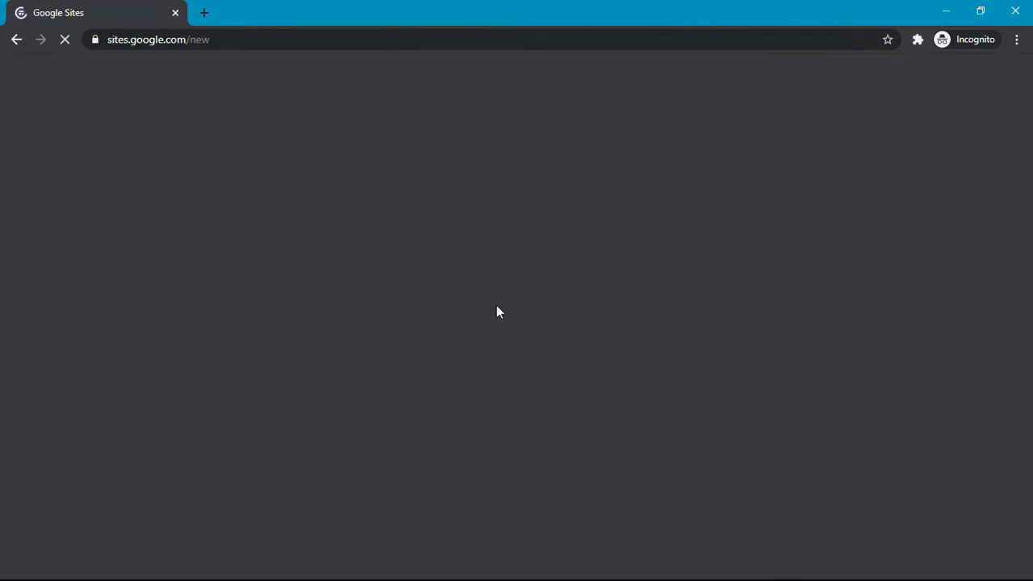
pyautogui.press('F7')
pyautogui.click(724, 127)
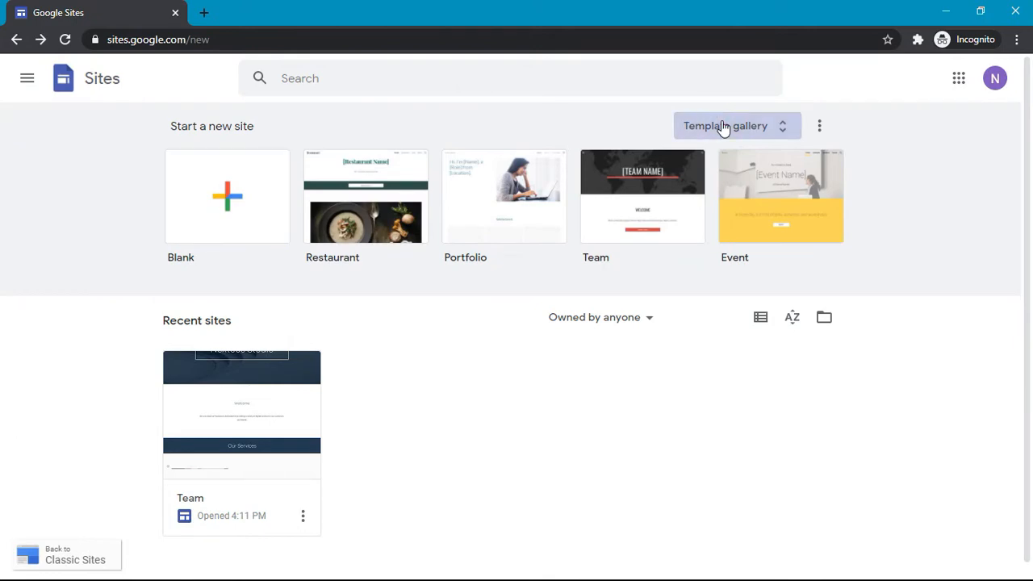
# Step: Start a new site from the Project template and title its header 'Innovative Thought'
pyautogui.scroll(-5, 726, 450)
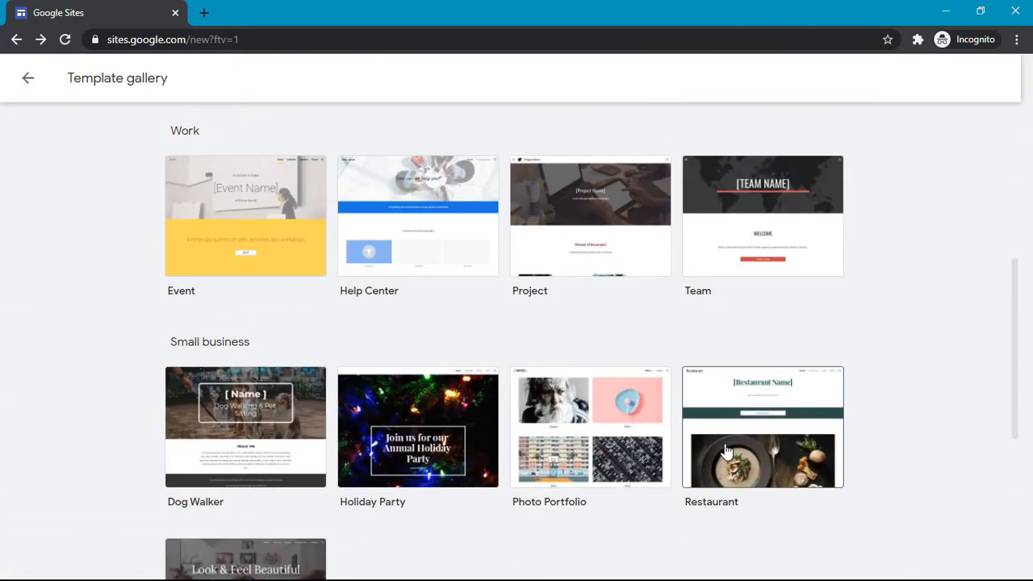
pyautogui.scroll(-2, 723, 449)
pyautogui.scroll(2, 724, 450)
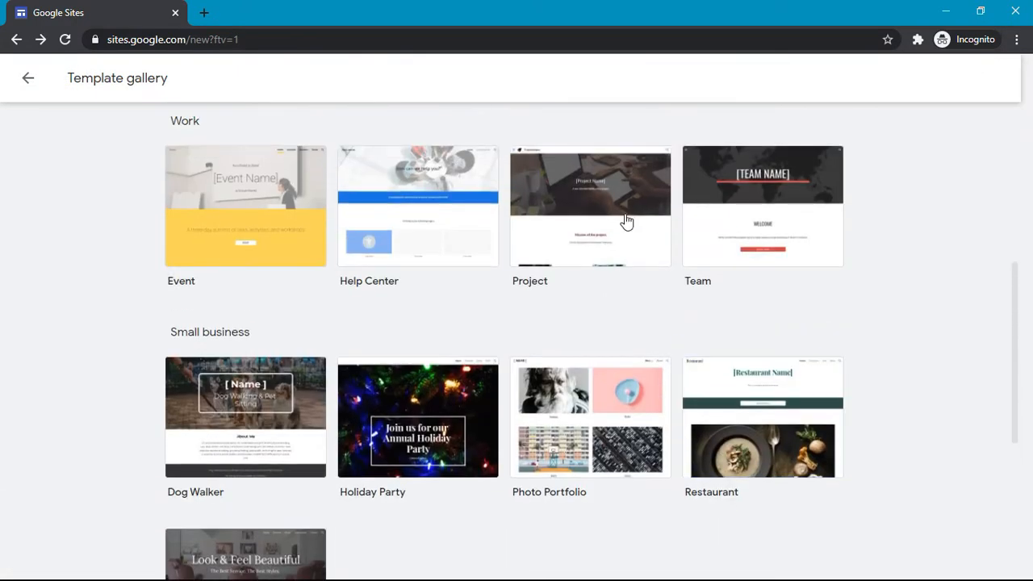
pyautogui.click(598, 172)
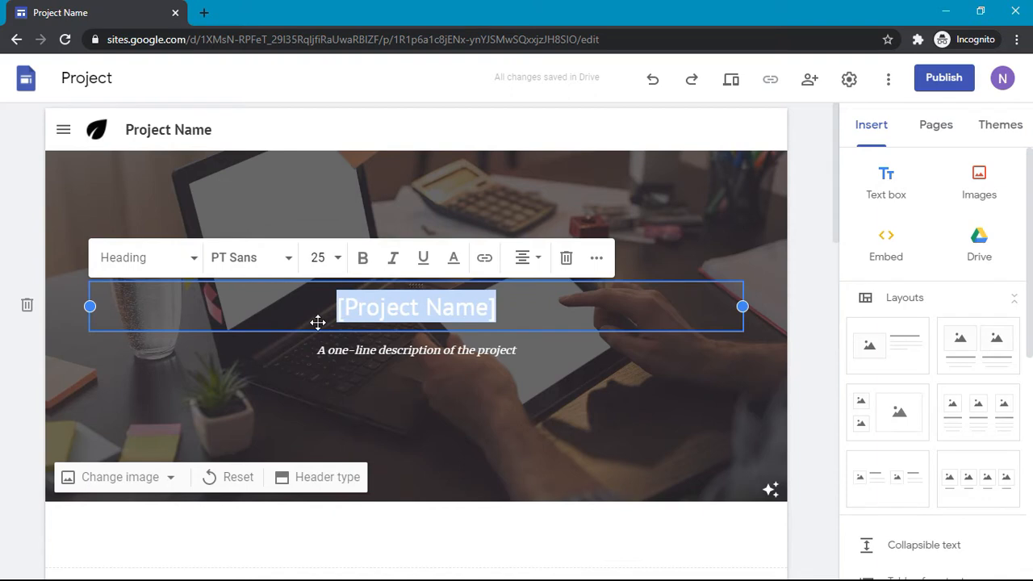
pyautogui.write('Innova')
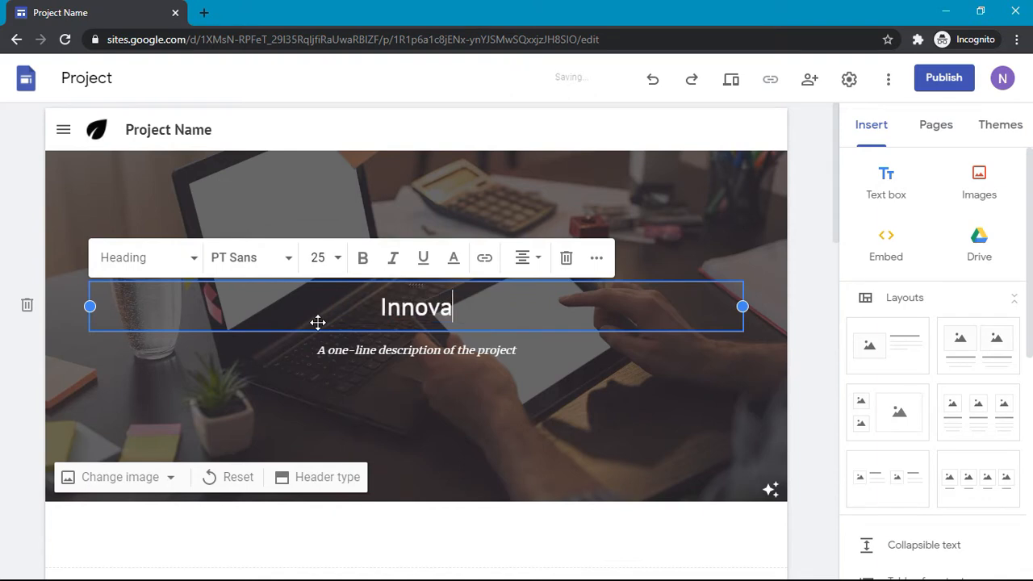
pyautogui.write('tive ')
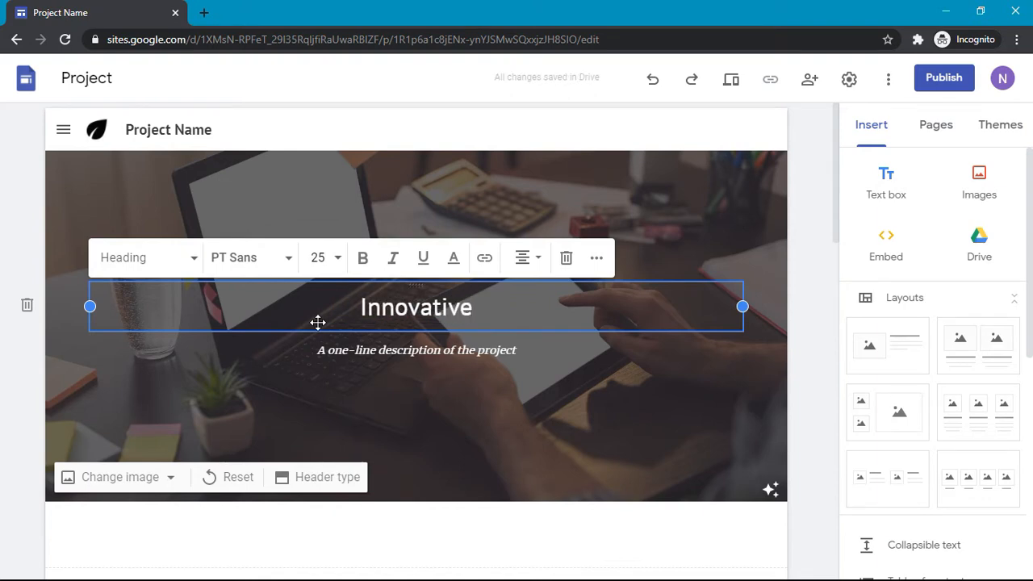
pyautogui.write('Thought')
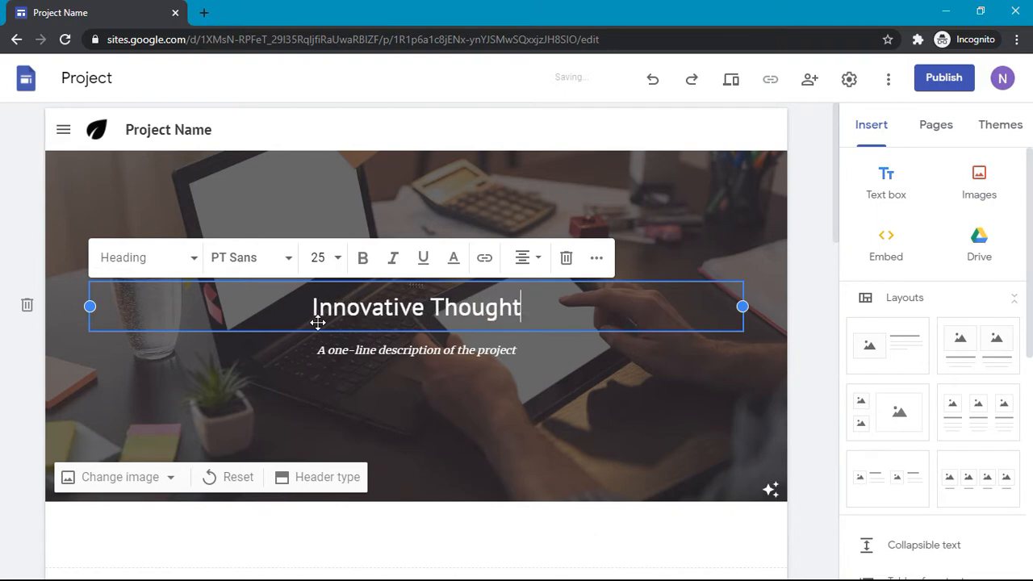
# Step: Publish the site at the web address innovativethought
pyautogui.click(944, 81)
pyautogui.write('i')
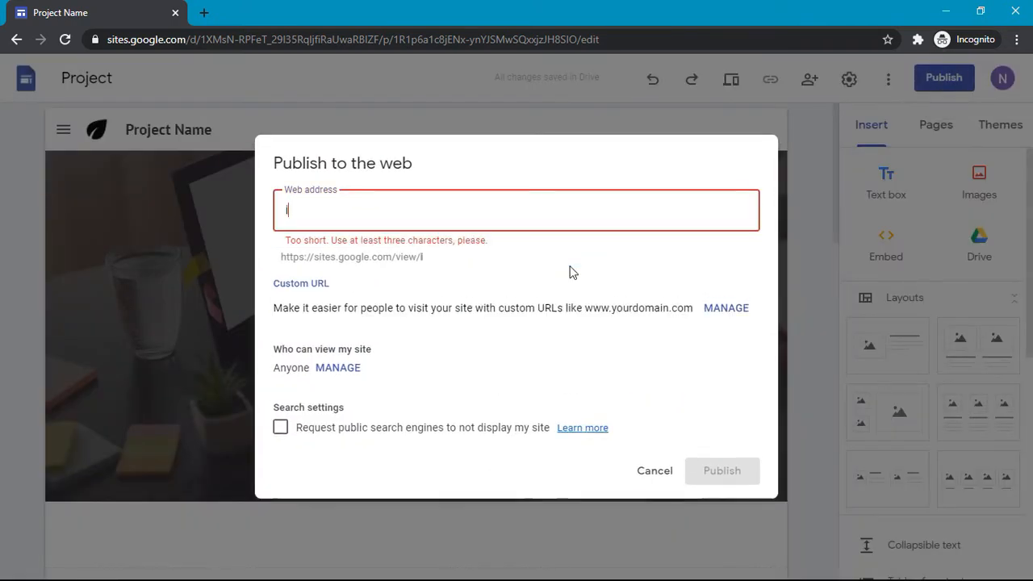
pyautogui.write('nnovative')
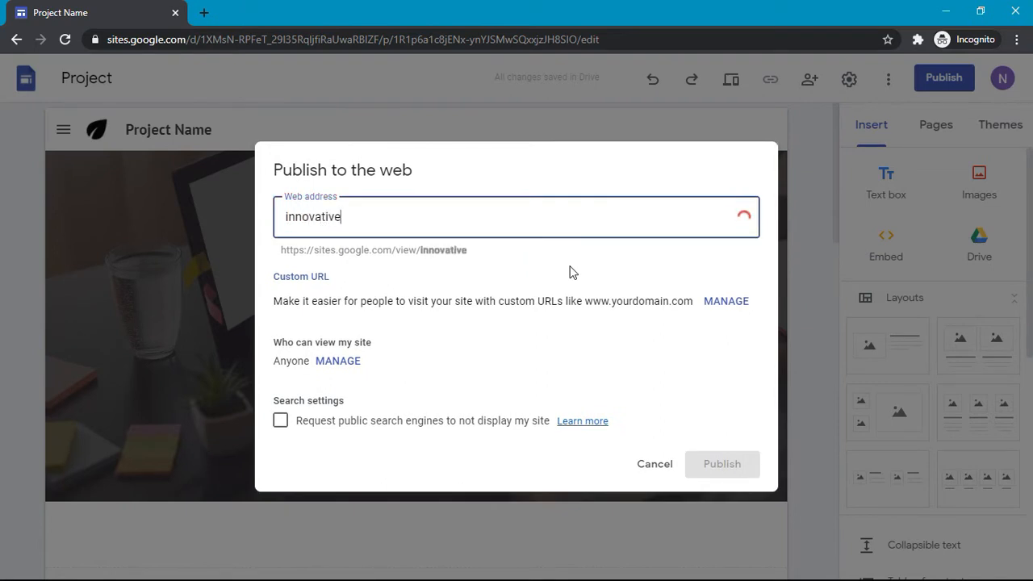
pyautogui.write('thought')
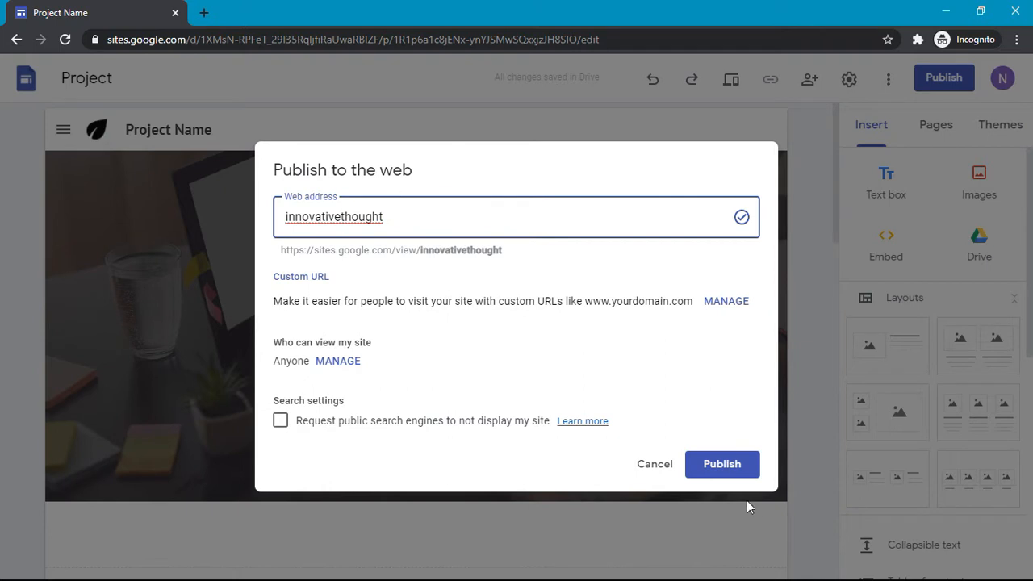
pyautogui.click(727, 464)
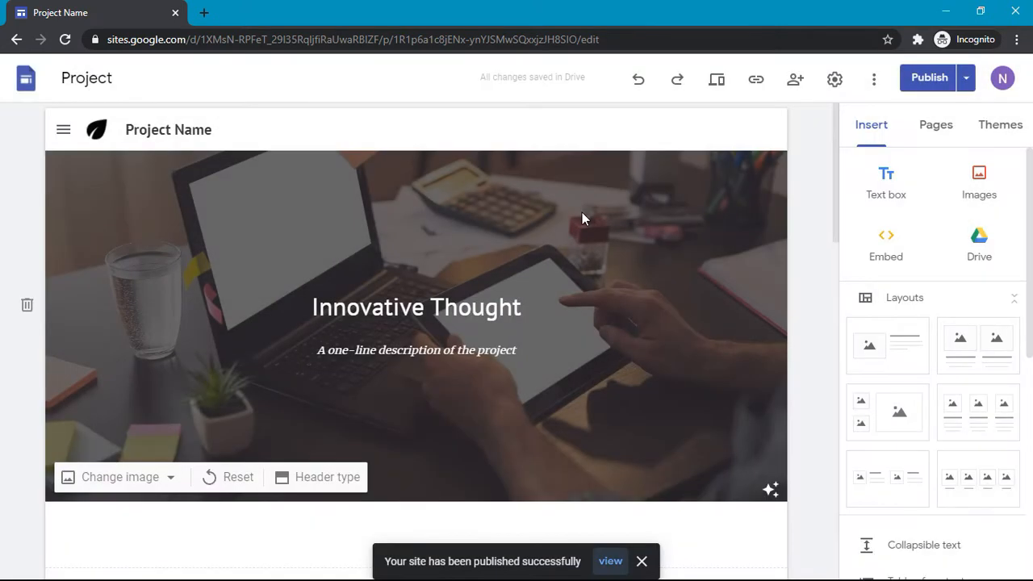
# Step: Open the published site in a new tab and scroll through its live pages
pyautogui.click(611, 561)
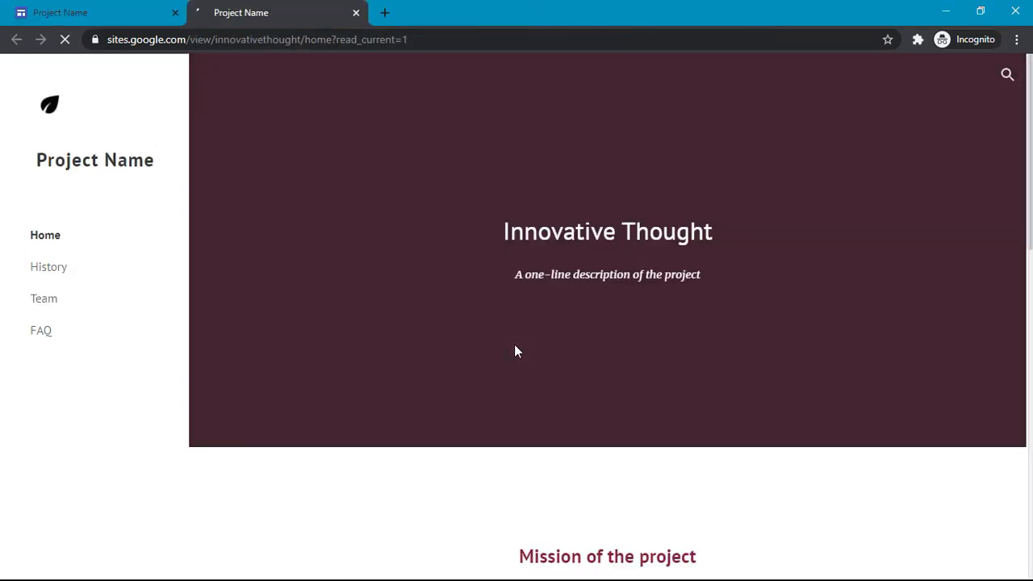
pyautogui.scroll(-5, 516, 351)
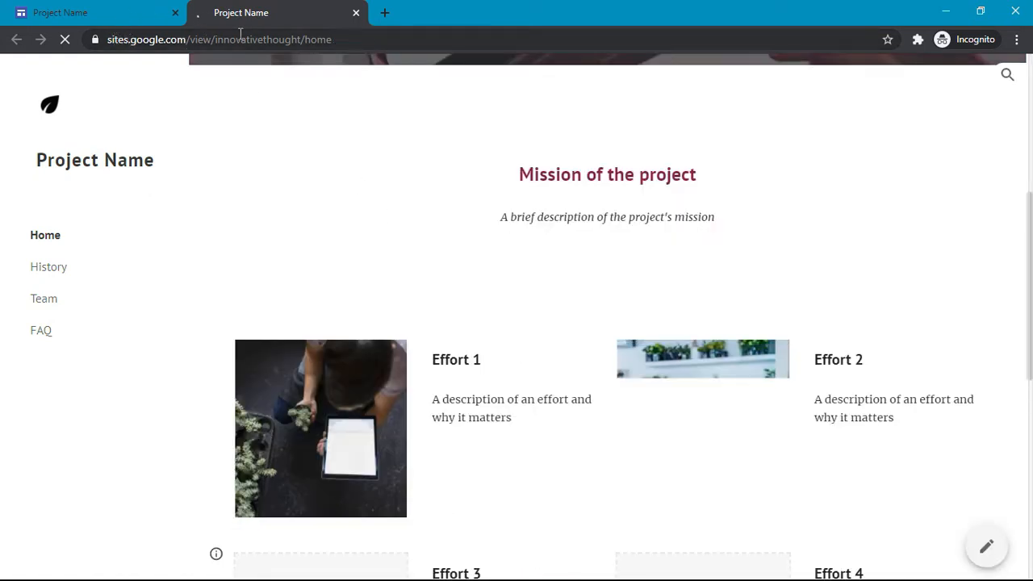
pyautogui.scroll(-5, 394, 233)
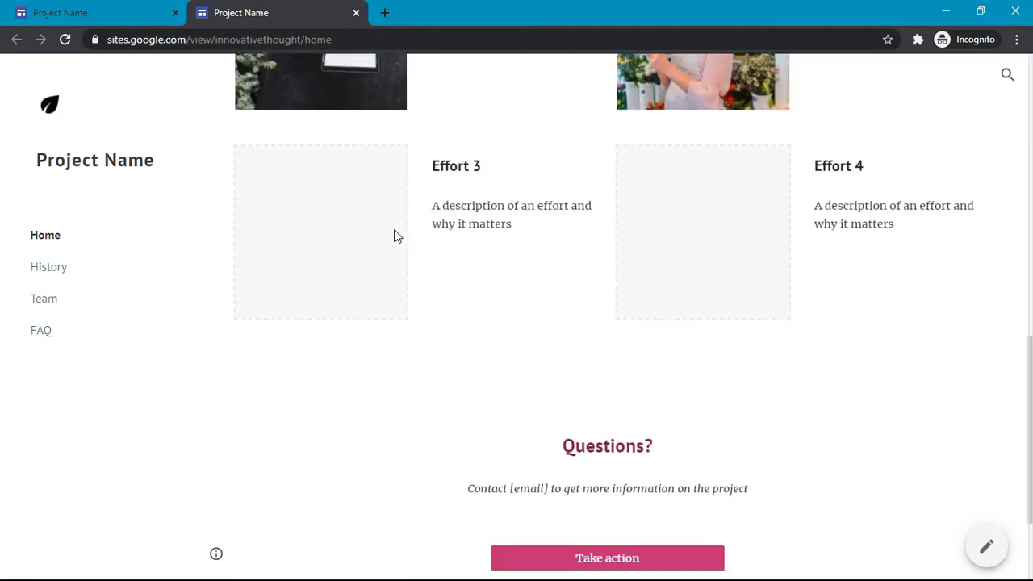
pyautogui.scroll(10, 394, 233)
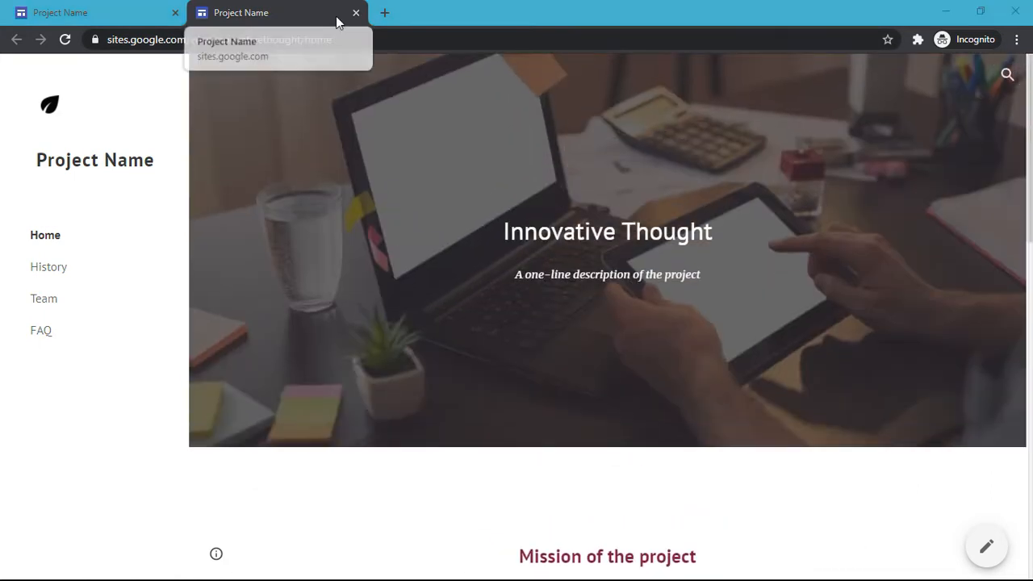
pyautogui.scroll(-1, 463, 202)
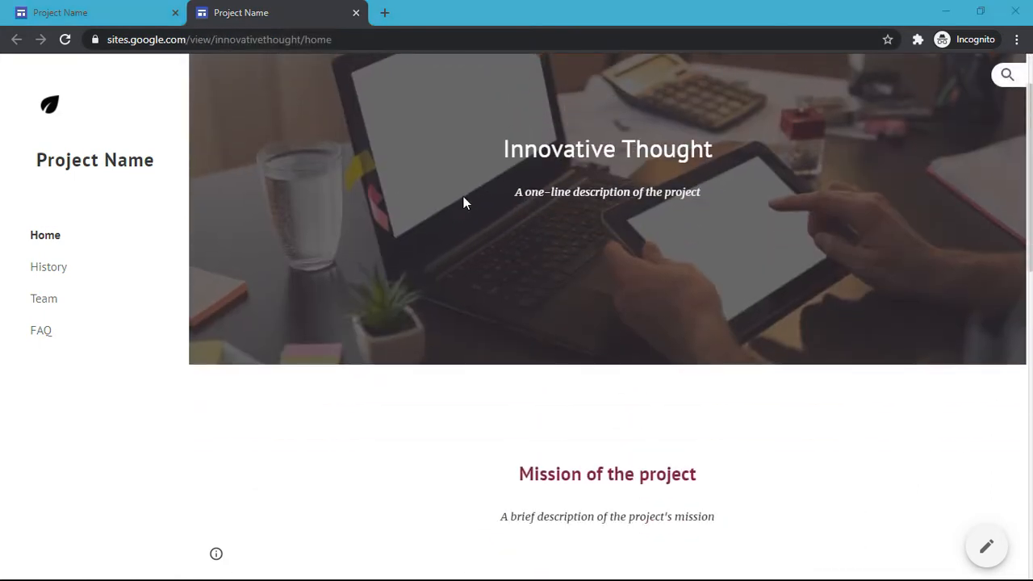
pyautogui.scroll(-6, 463, 202)
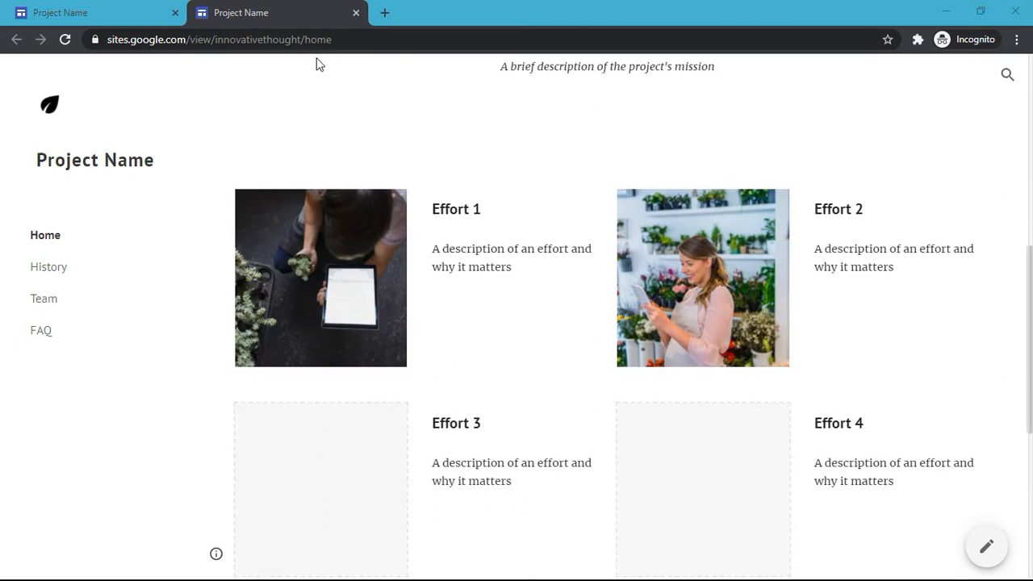
pyautogui.scroll(6, 347, 64)
# Step: Back in the site editor, open Settings at the Custom URLs section
pyautogui.click(63, 13)
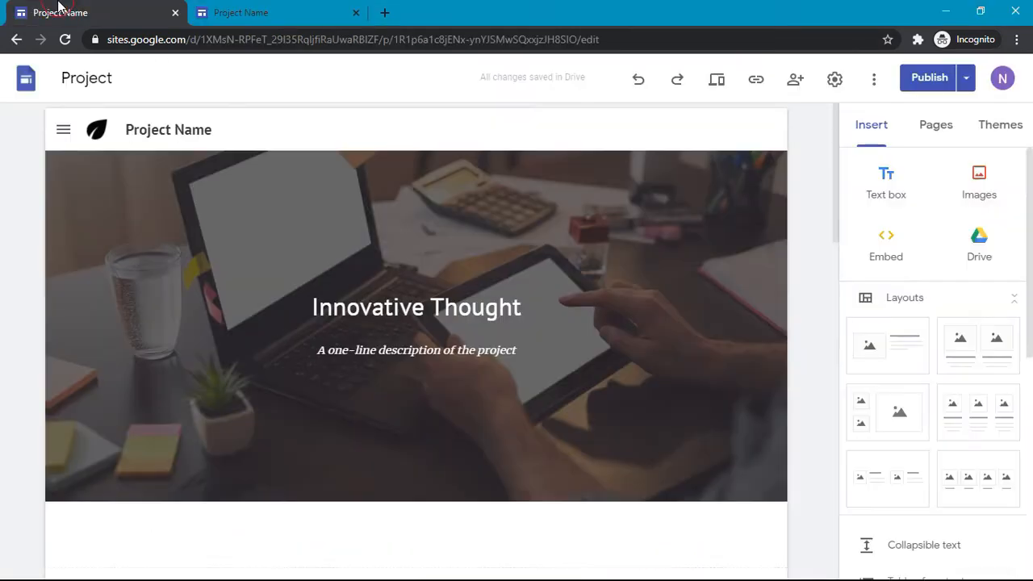
pyautogui.scroll(-6, 145, 263)
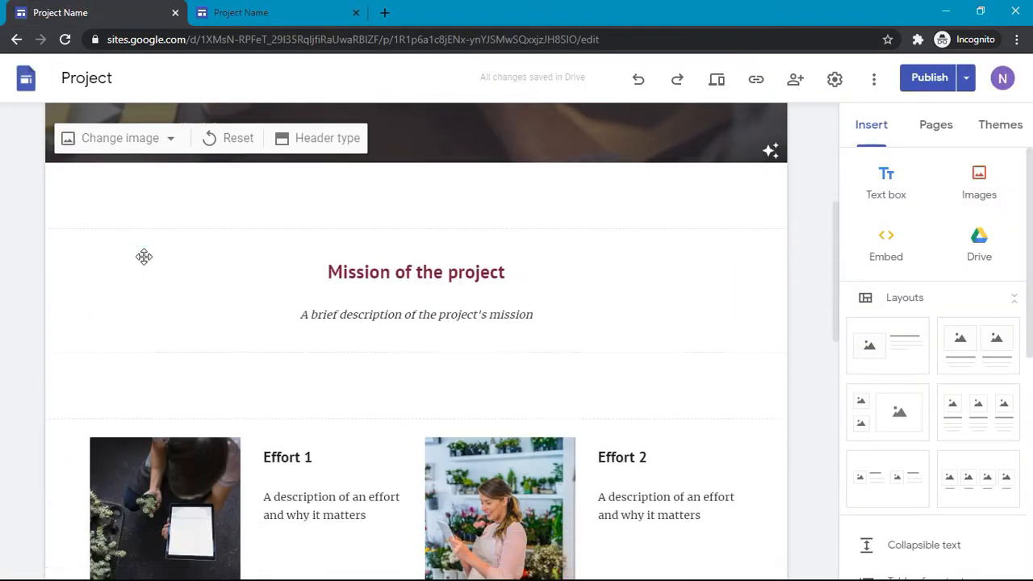
pyautogui.scroll(6, 436, 220)
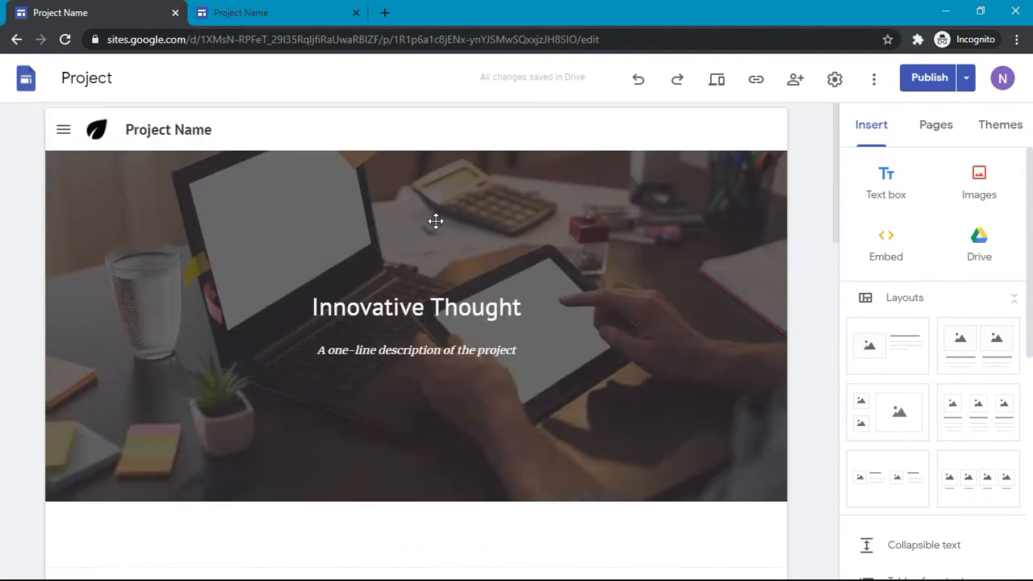
pyautogui.click(834, 79)
pyautogui.click(360, 334)
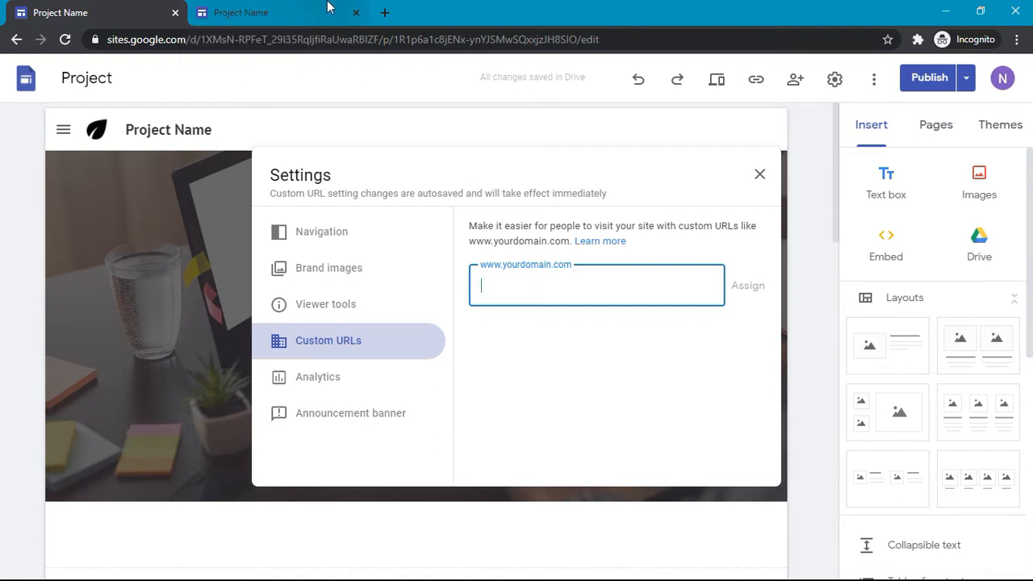
# Step: Load freenom.com in a new tab and check availability of the name innovativethought
pyautogui.click(384, 13)
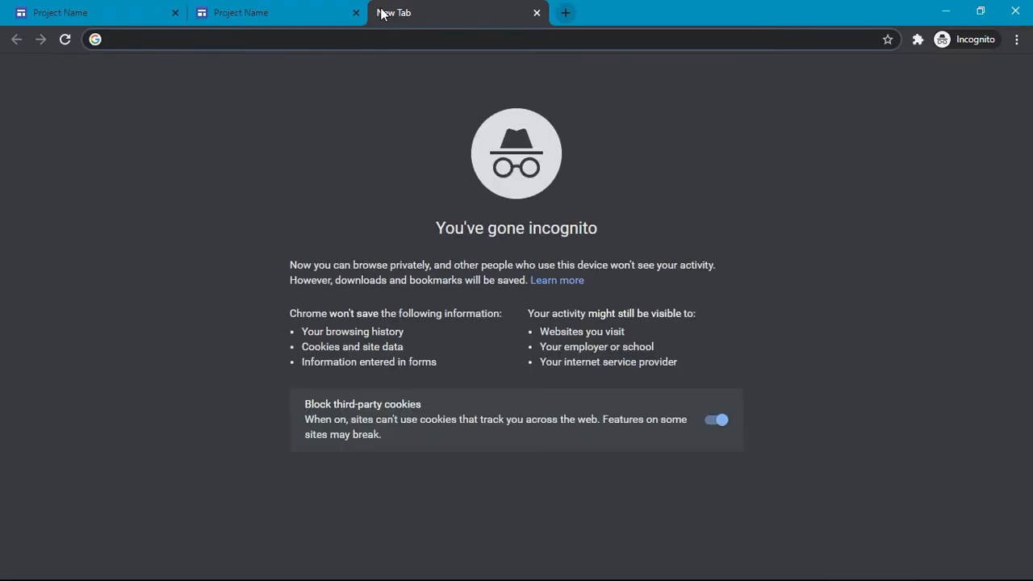
pyautogui.write('free')
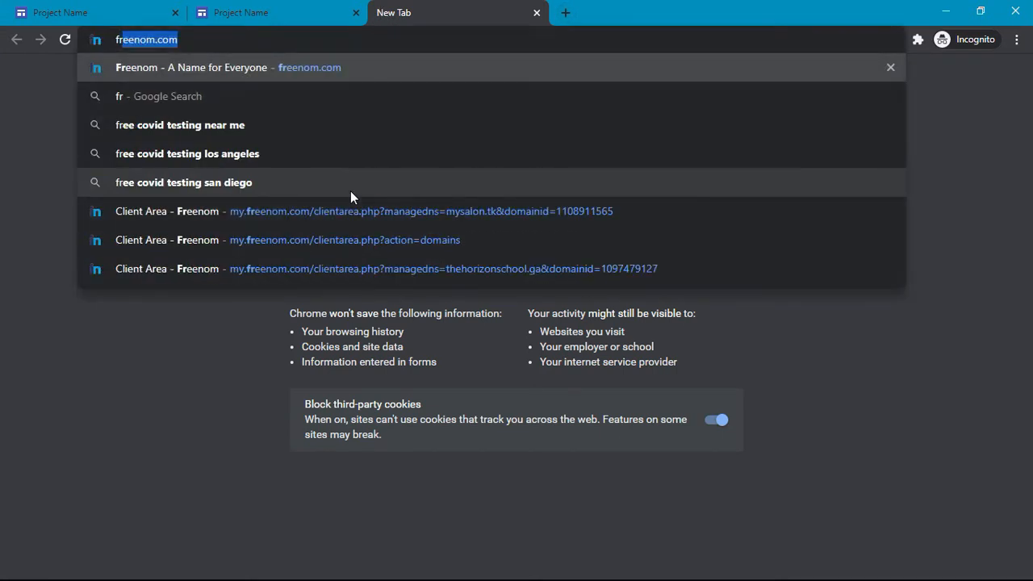
pyautogui.write('nom.com')
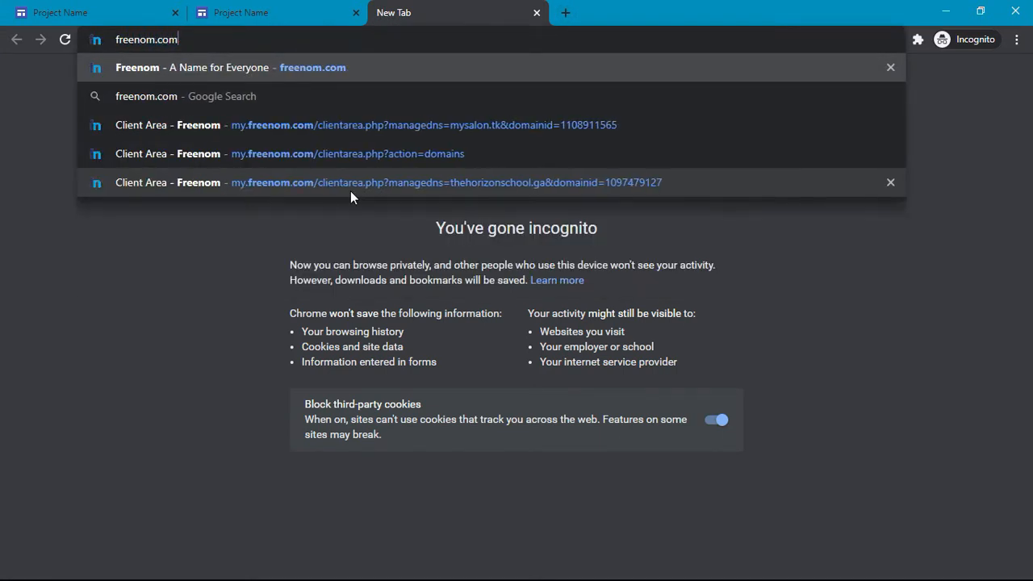
pyautogui.press('Return')
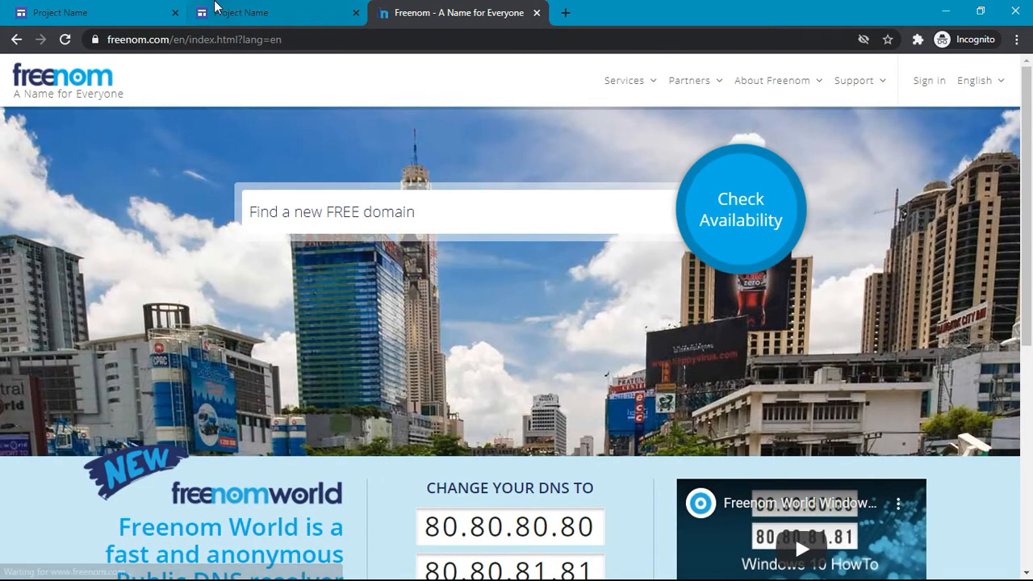
pyautogui.click(71, 11)
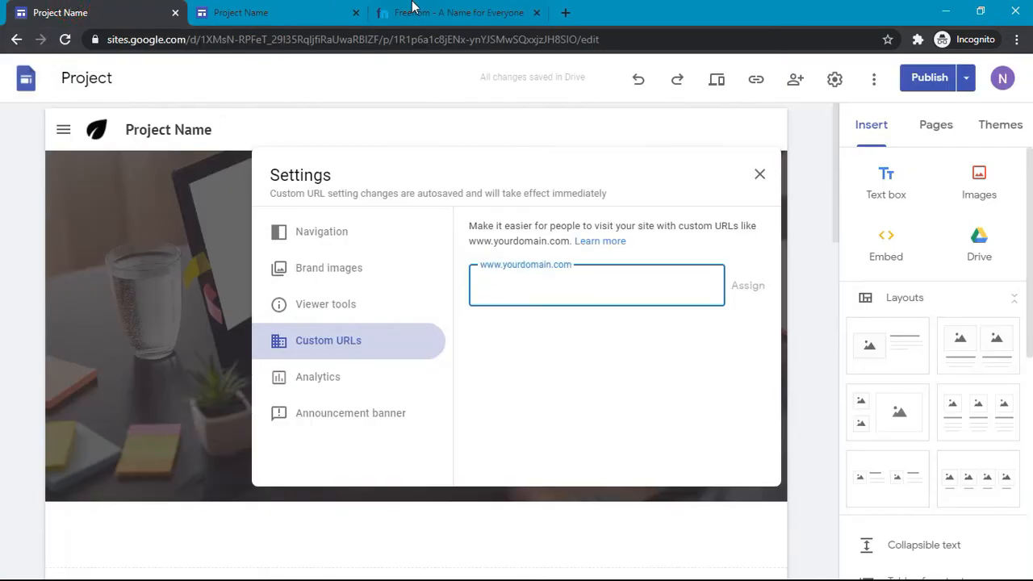
pyautogui.click(413, 8)
pyautogui.click(475, 228)
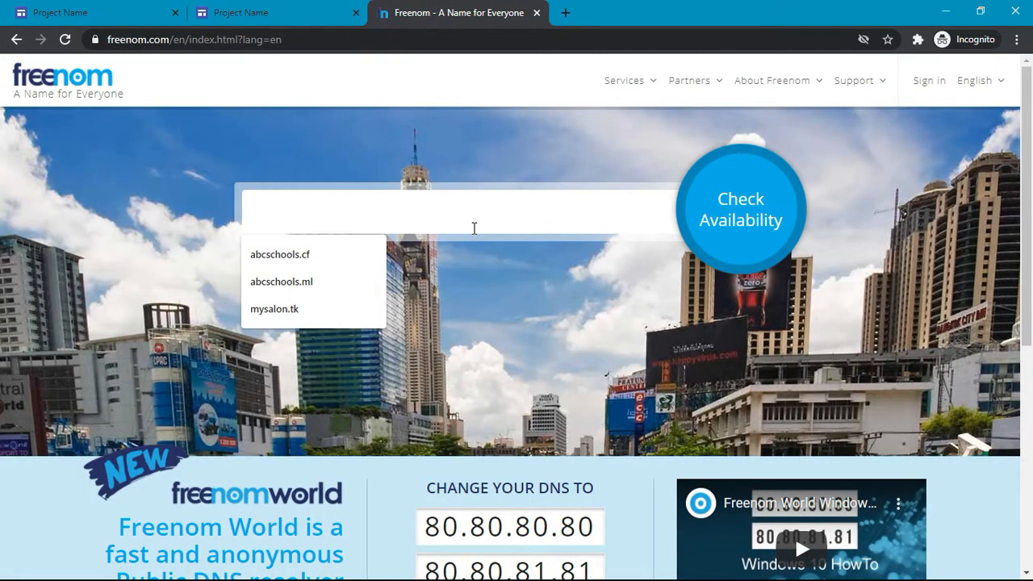
pyautogui.write('innovativethought')
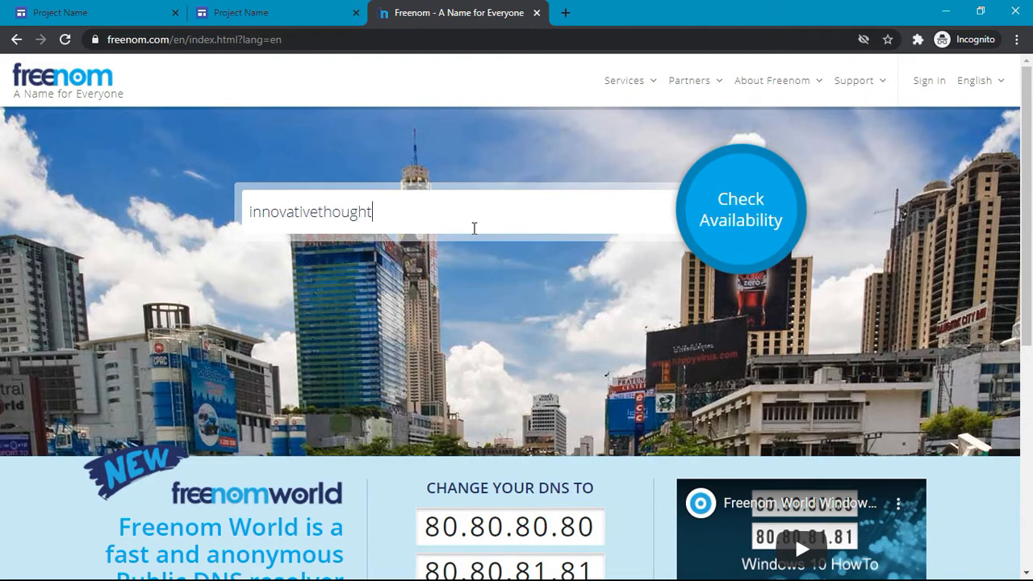
pyautogui.click(711, 226)
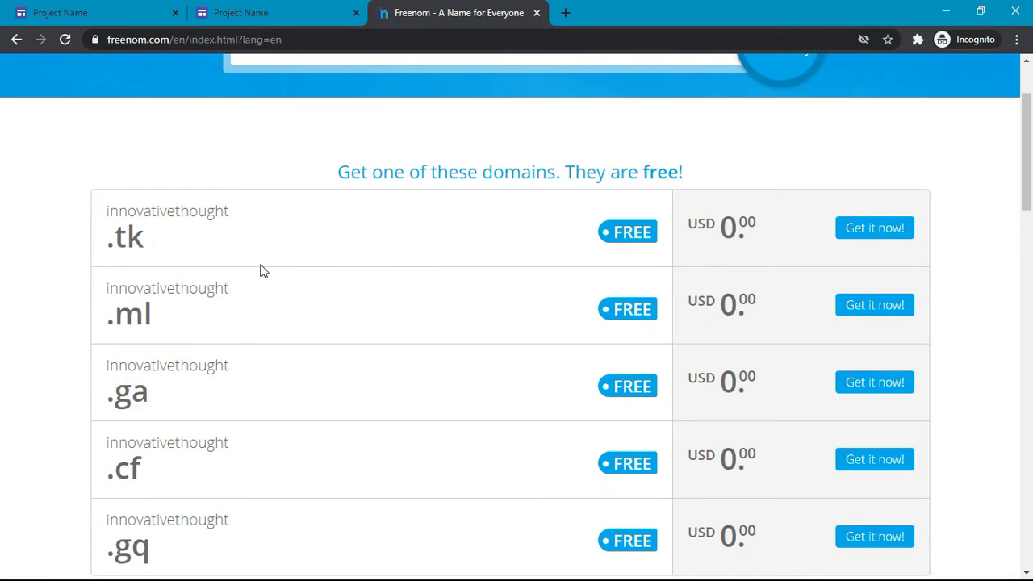
pyautogui.scroll(-4, 261, 270)
pyautogui.scroll(2, 260, 270)
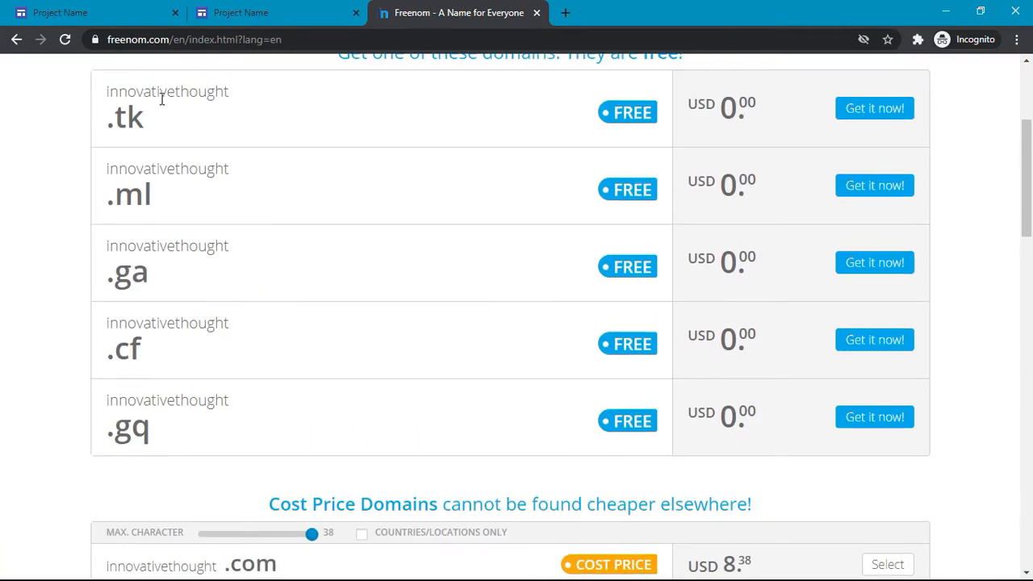
pyautogui.click(34, 10)
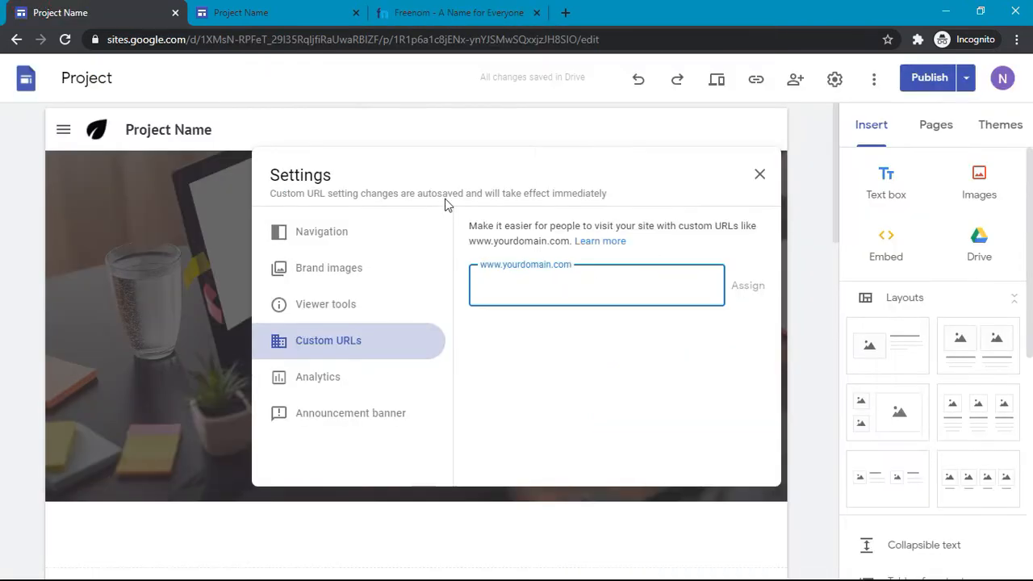
pyautogui.hotkey('alt', 'Tab')
pyautogui.press('Tab')
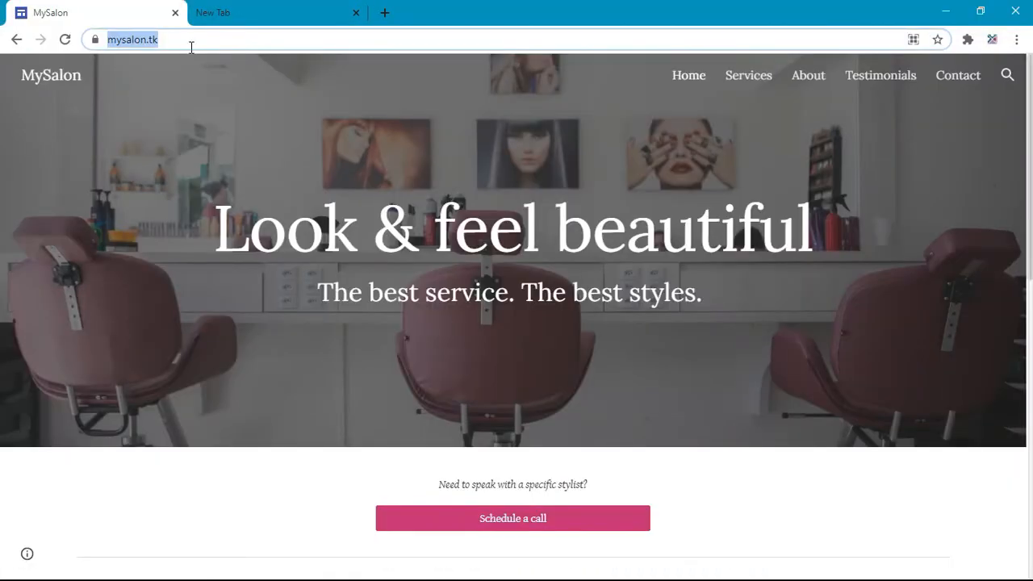
pyautogui.click(192, 47)
pyautogui.hotkey('alt', 'Tab')
pyautogui.press('Tab')
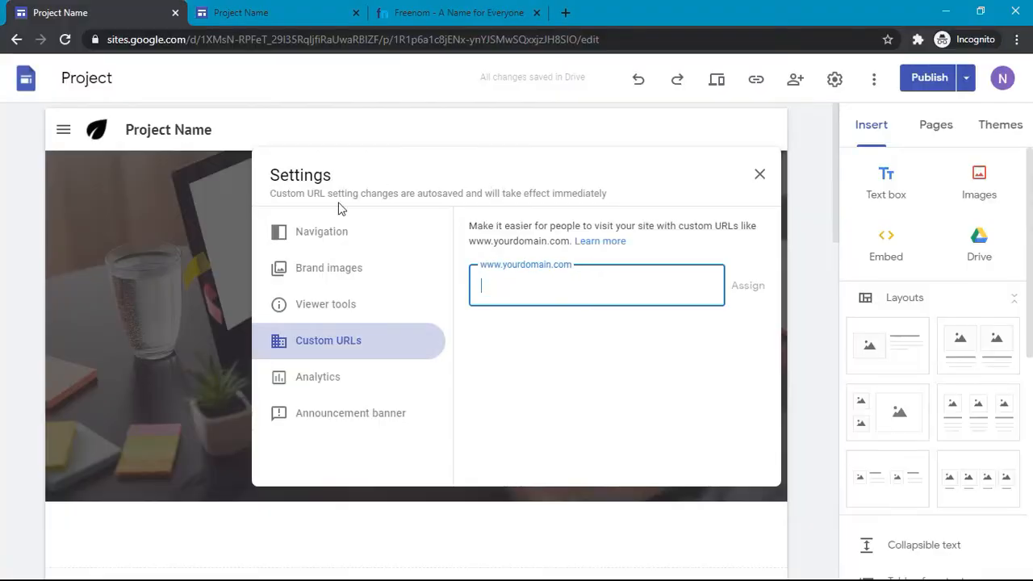
pyautogui.click(276, 8)
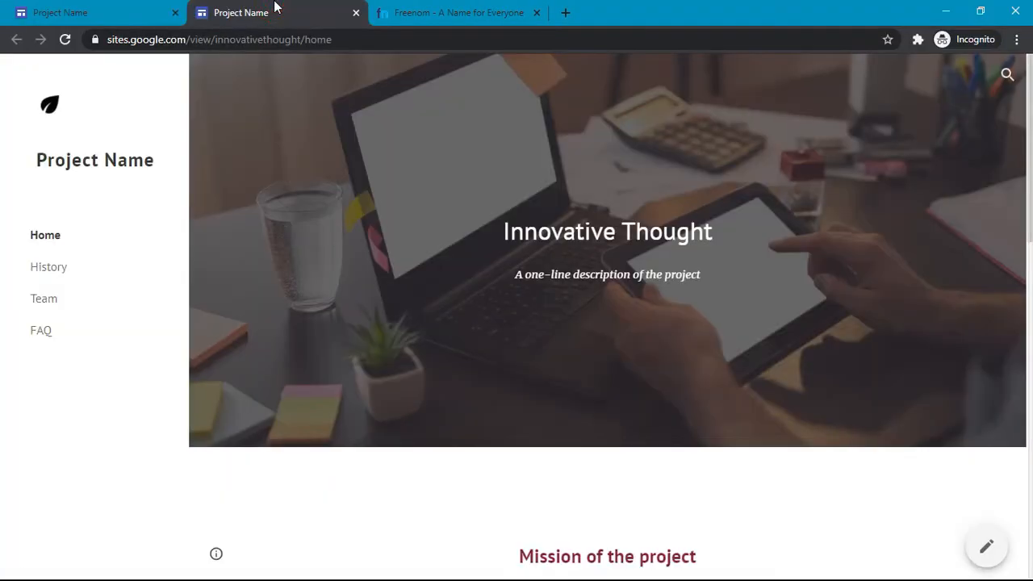
pyautogui.click(442, 7)
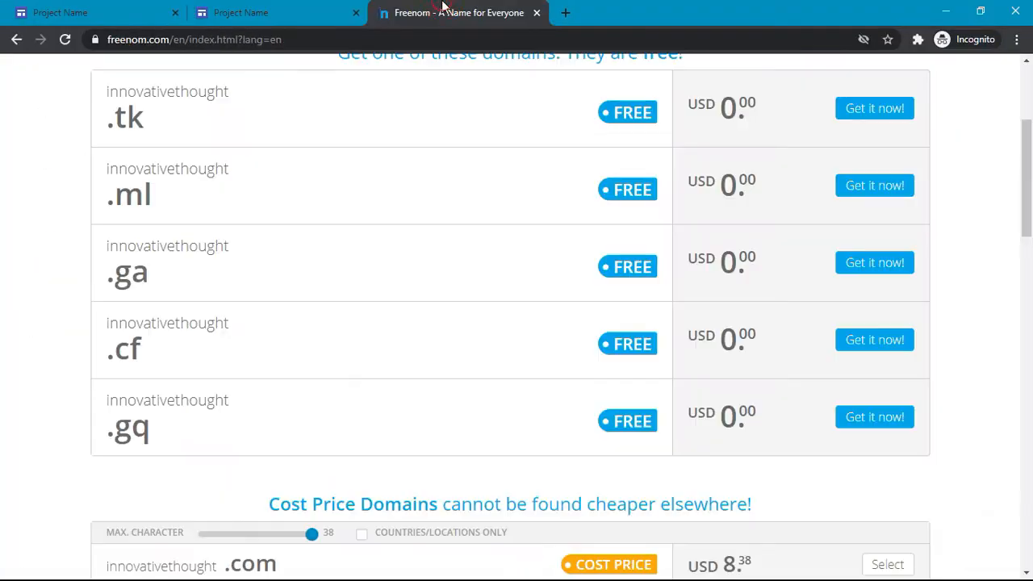
pyautogui.click(154, 125)
pyautogui.moveTo(154, 125); pyautogui.dragTo(108, 129)
pyautogui.click(108, 128)
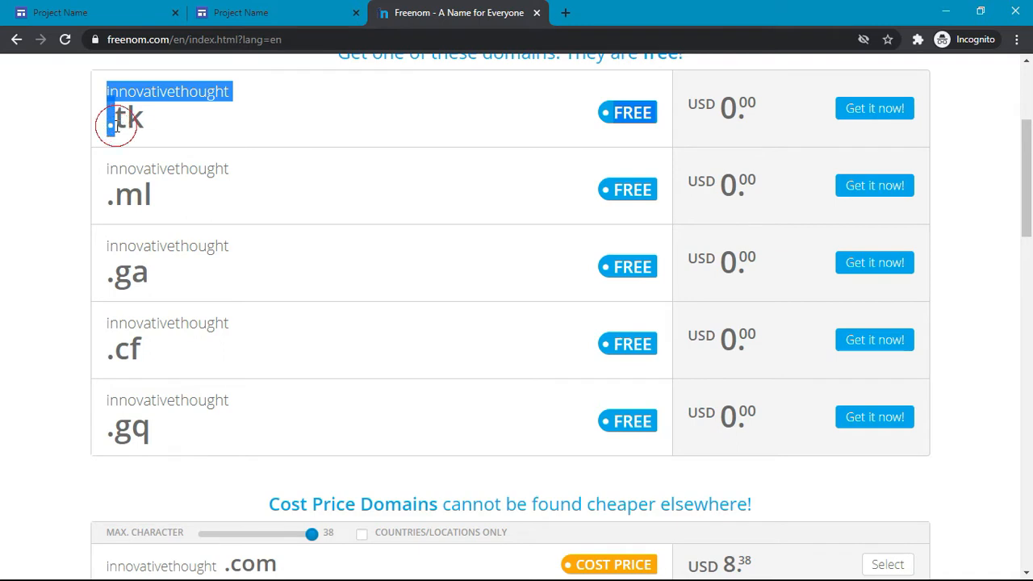
pyautogui.moveTo(109, 127); pyautogui.dragTo(142, 125)
pyautogui.click(142, 126)
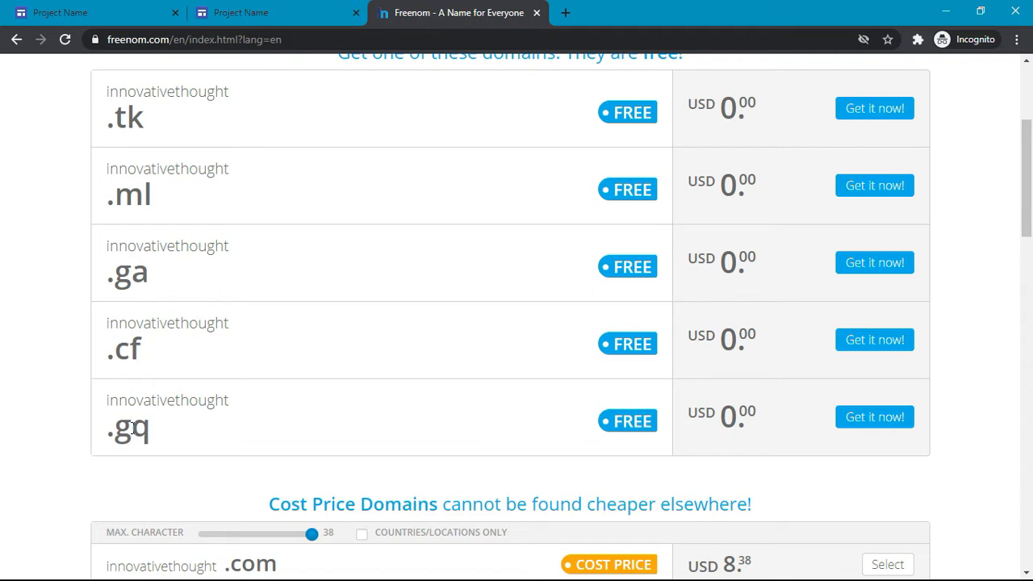
pyautogui.press('F7')
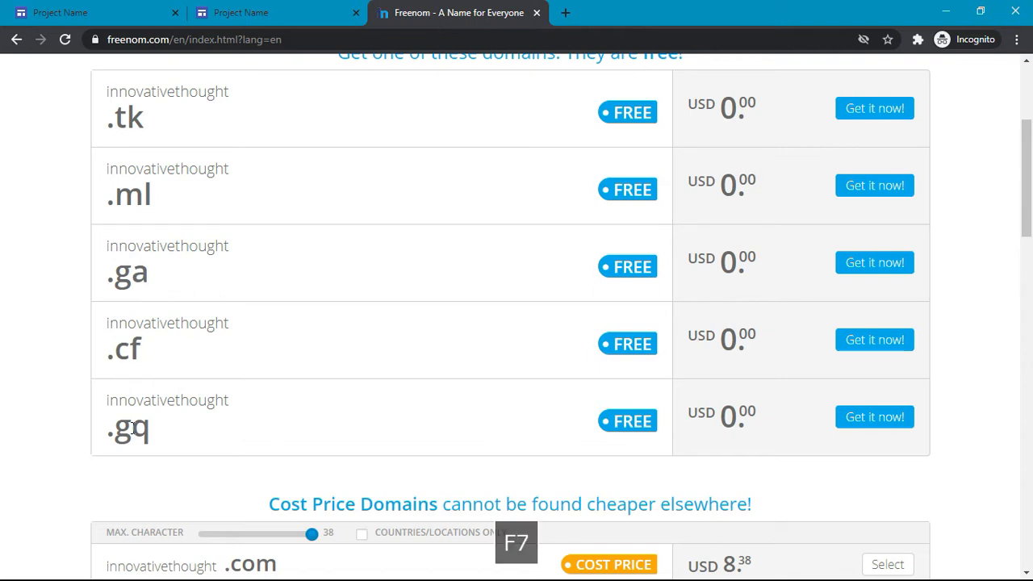
pyautogui.scroll(1, 121, 303)
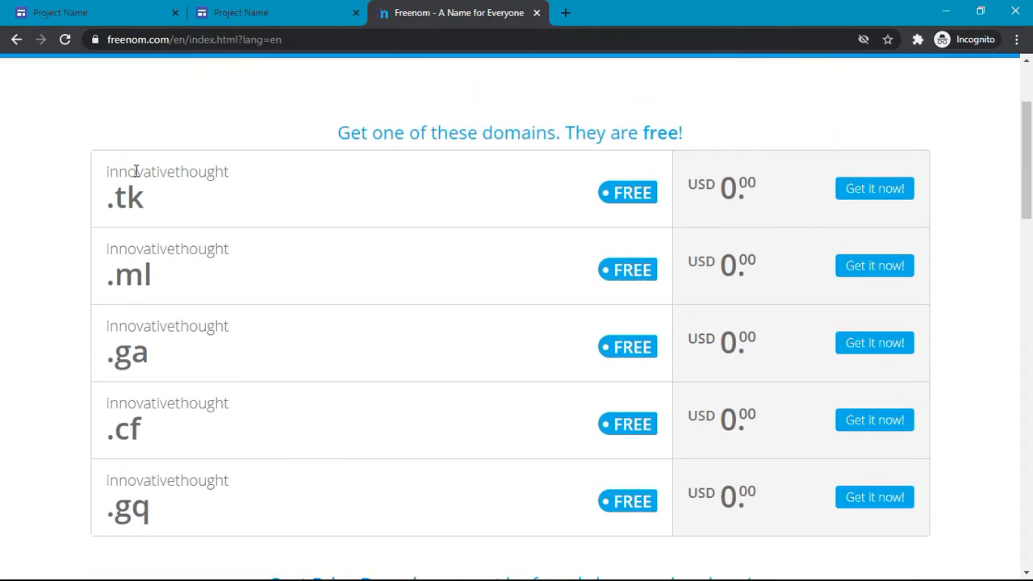
pyautogui.moveTo(119, 176); pyautogui.dragTo(127, 203)
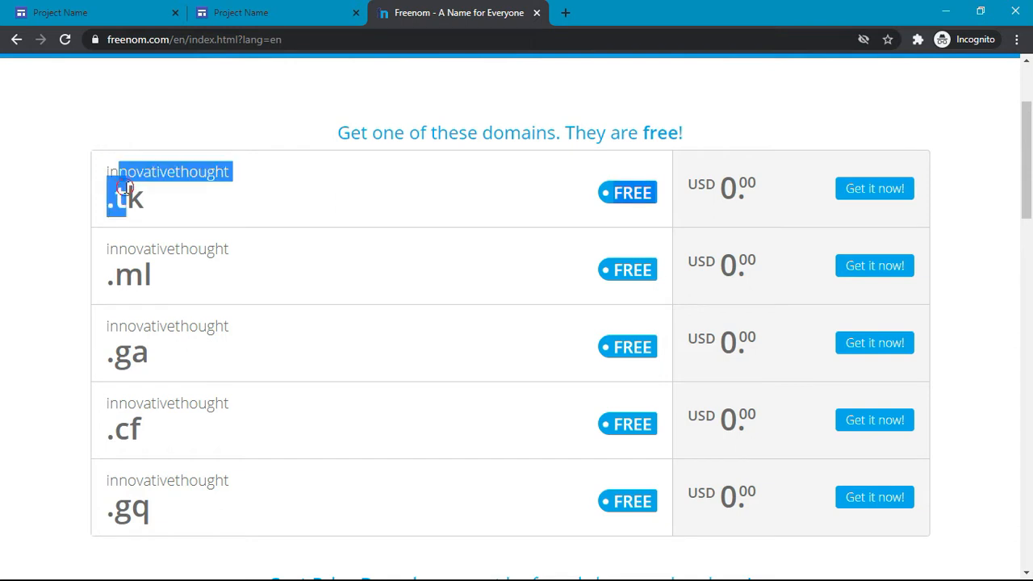
pyautogui.click(125, 188)
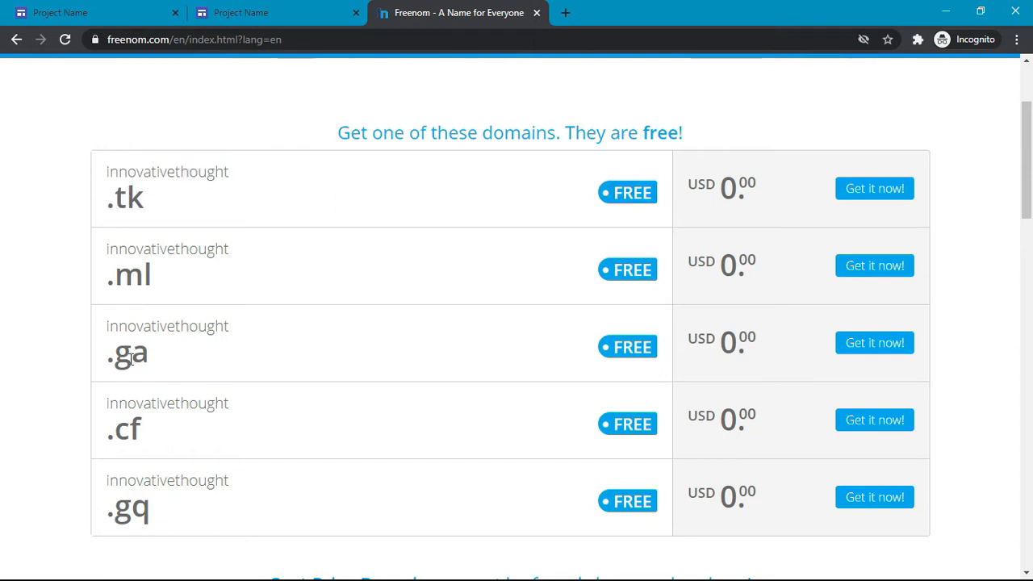
pyautogui.moveTo(145, 208)
pyautogui.mouseDown()
pyautogui.moveTo(109, 209)
pyautogui.moveTo(146, 206)
pyautogui.mouseUp()
pyautogui.click(106, 203)
pyautogui.click(146, 207)
pyautogui.scroll(-1, 235, 190)
pyautogui.click(170, 245)
pyautogui.moveTo(105, 223); pyautogui.dragTo(151, 250)
pyautogui.click(157, 238)
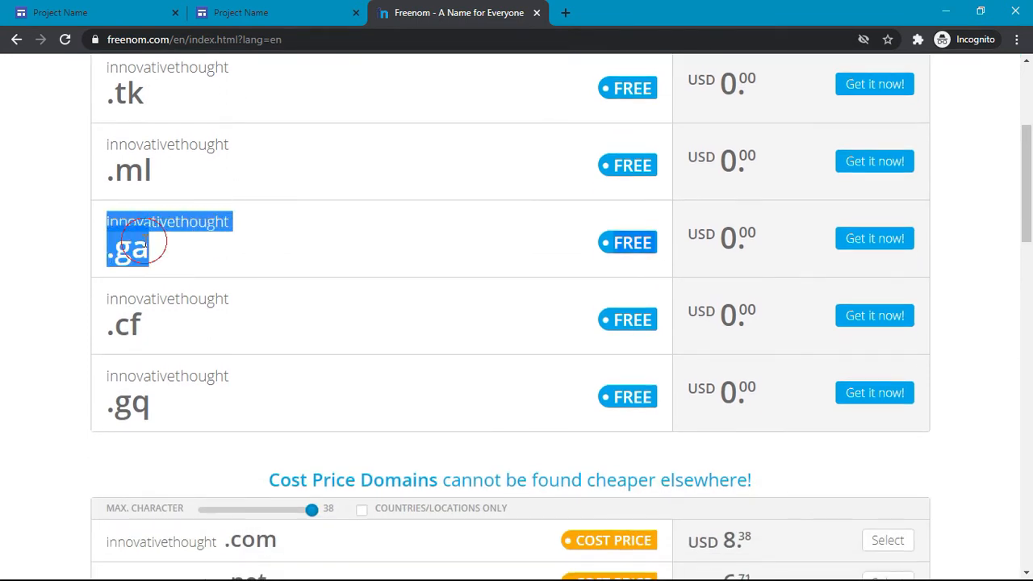
pyautogui.scroll(1, 161, 188)
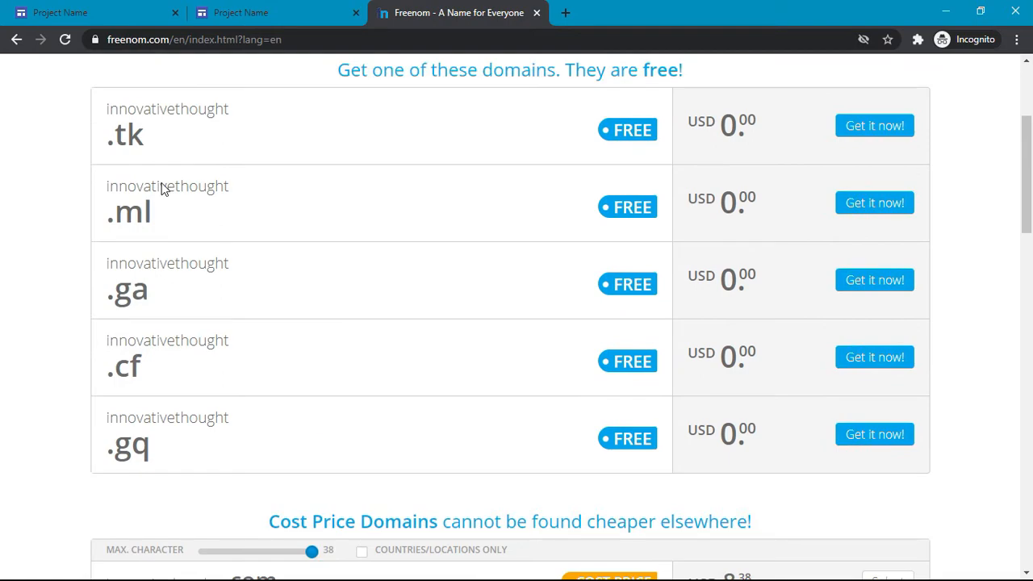
pyautogui.scroll(3, 161, 188)
pyautogui.scroll(-15, 161, 186)
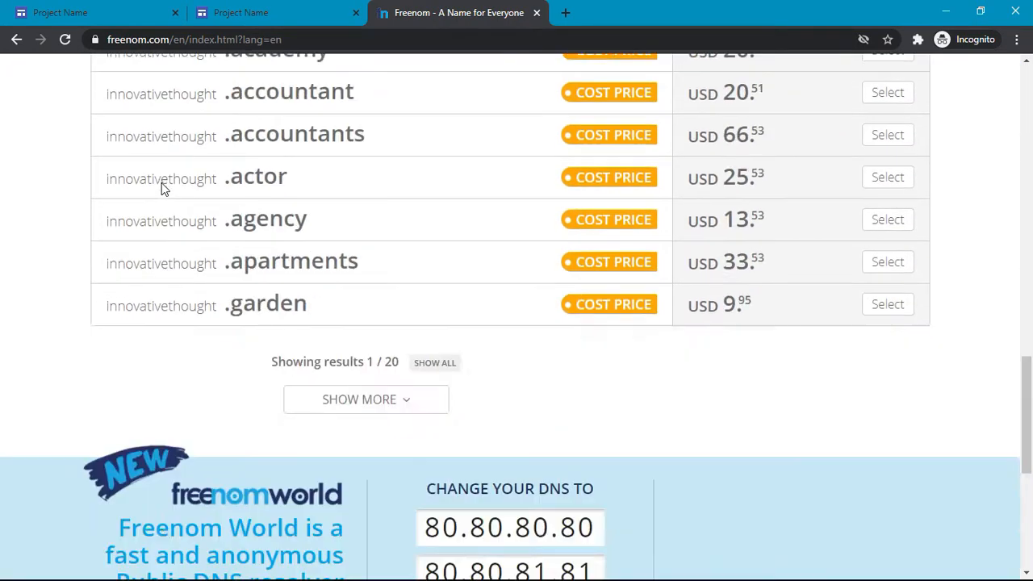
pyautogui.scroll(15, 163, 183)
pyautogui.scroll(-3, 161, 185)
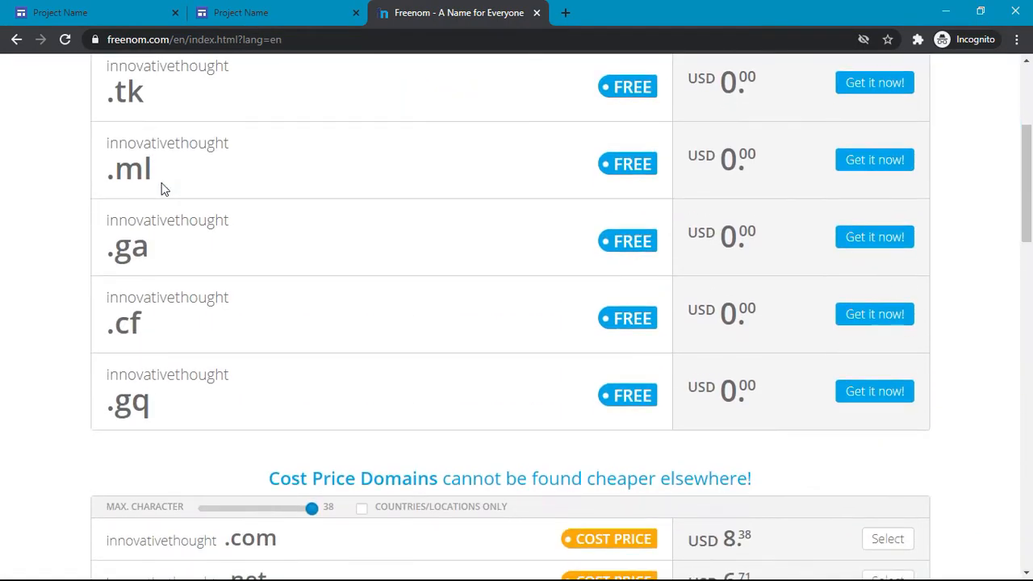
pyautogui.scroll(1, 162, 188)
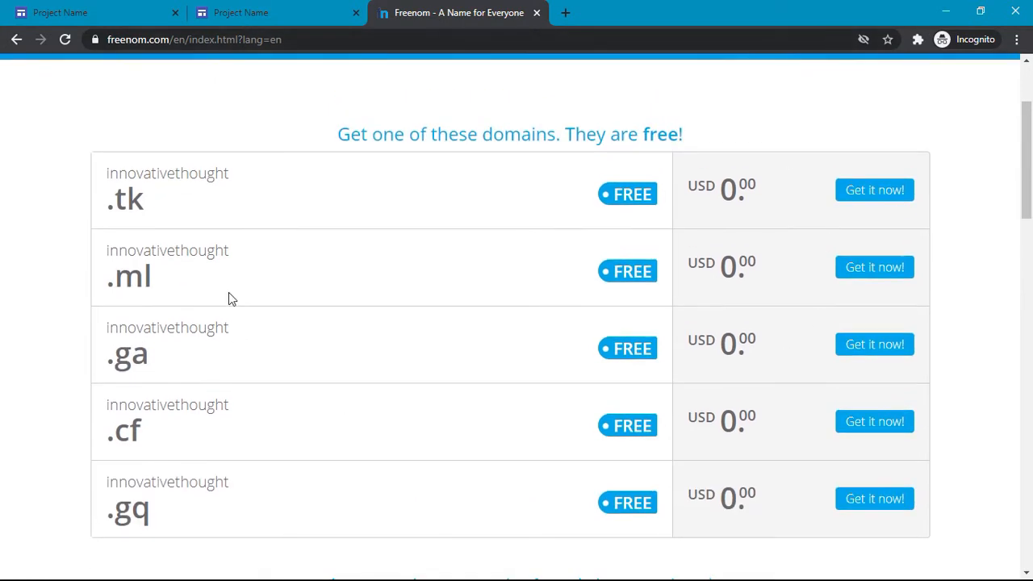
# Step: Add innovativethought.tk to the cart and proceed to checkout
pyautogui.click(856, 196)
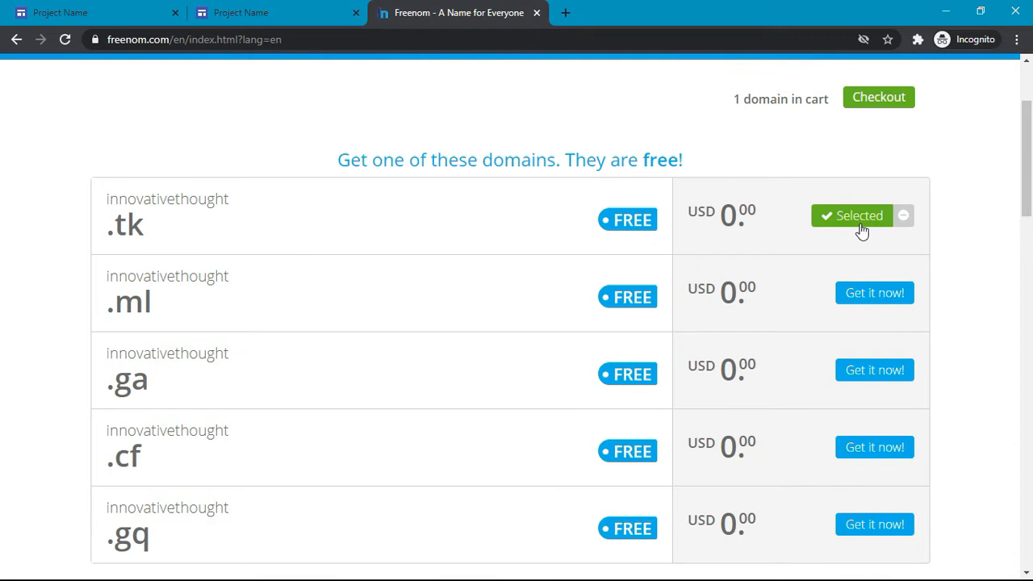
pyautogui.scroll(1, 862, 232)
pyautogui.click(886, 193)
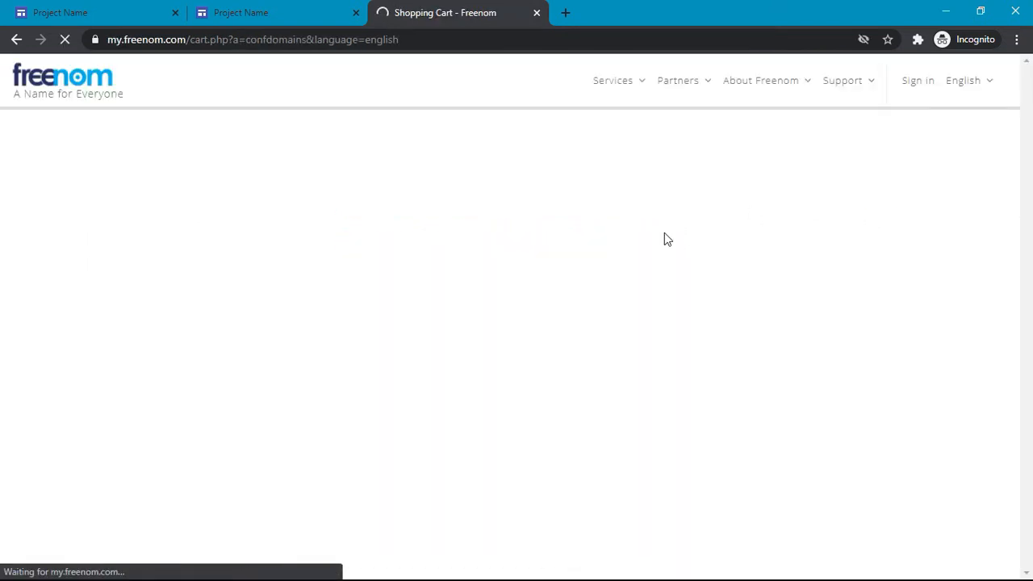
pyautogui.scroll(-1, 652, 235)
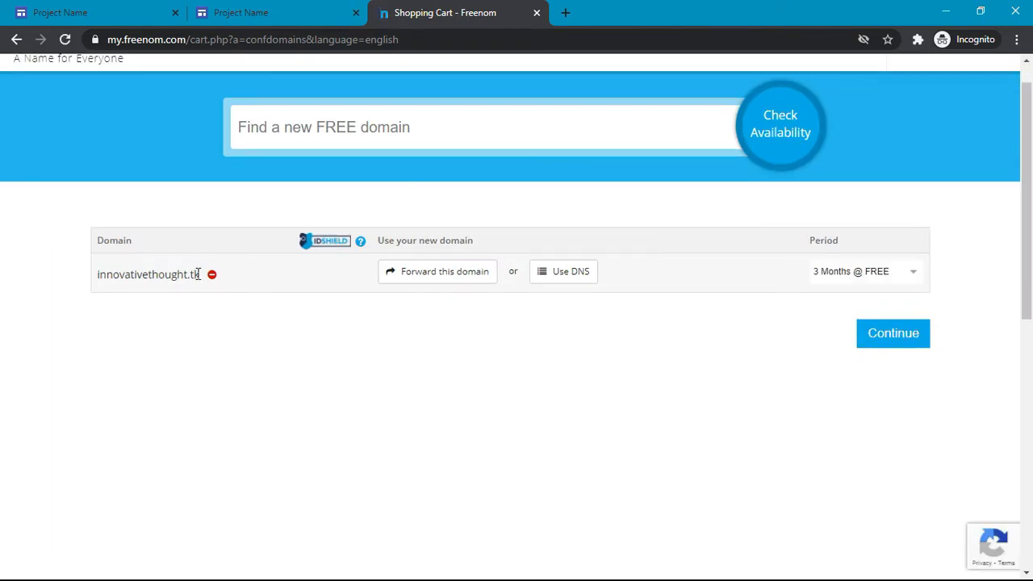
pyautogui.scroll(1, 140, 274)
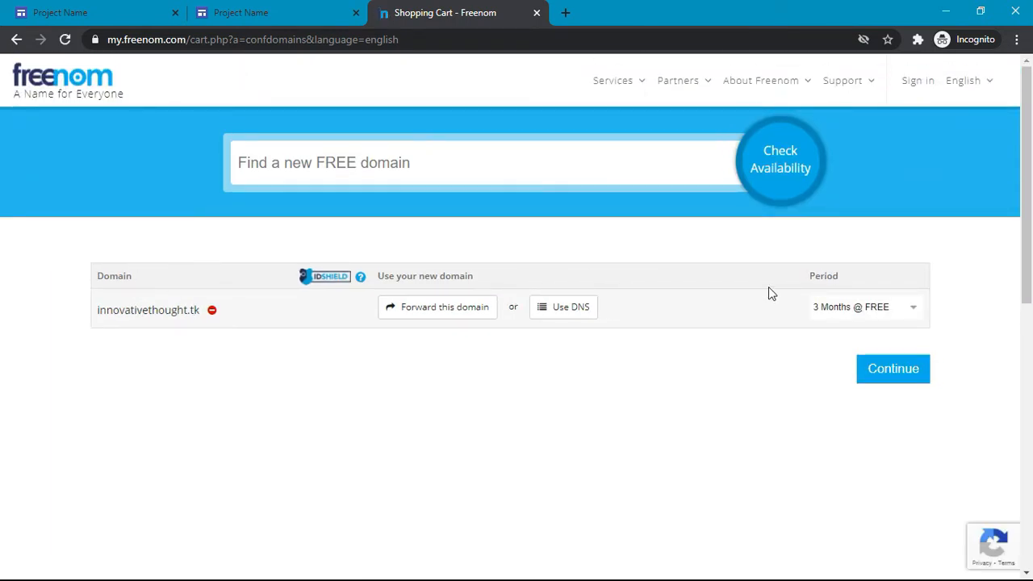
# Step: Set the registration period to 12 Months @ FREE and continue to Review & Checkout
pyautogui.click(904, 318)
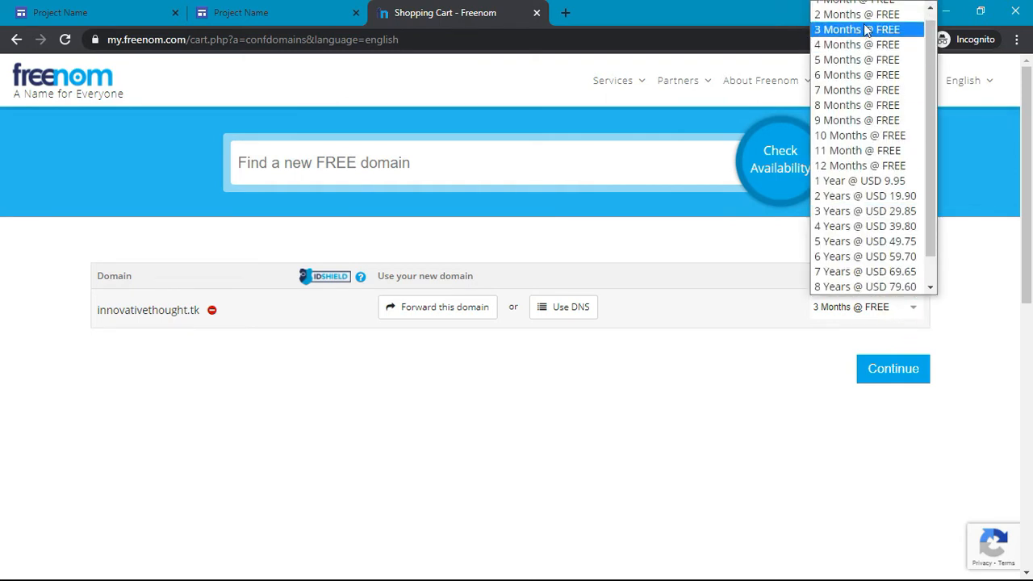
pyautogui.click(862, 167)
pyautogui.click(880, 310)
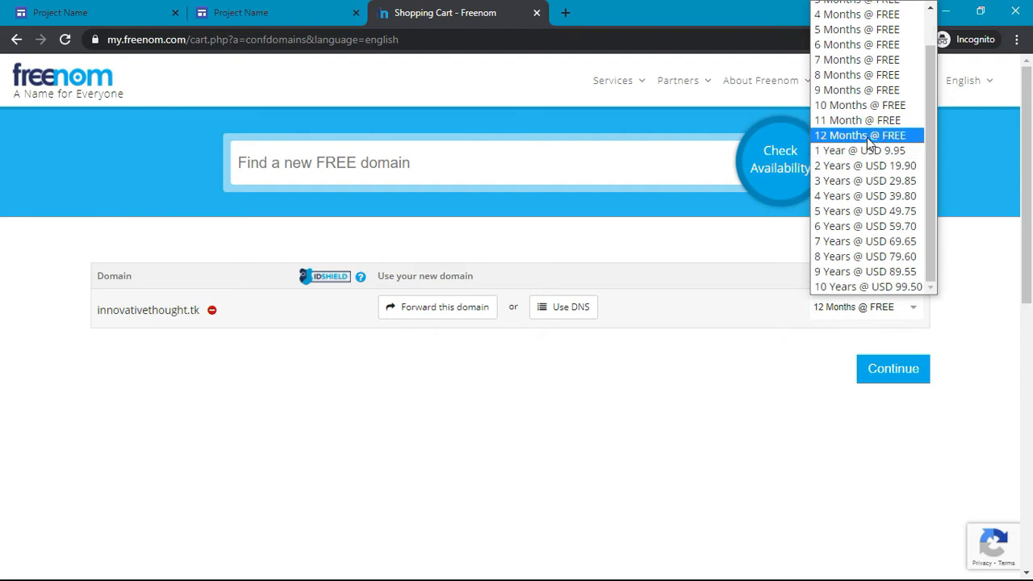
pyautogui.click(869, 141)
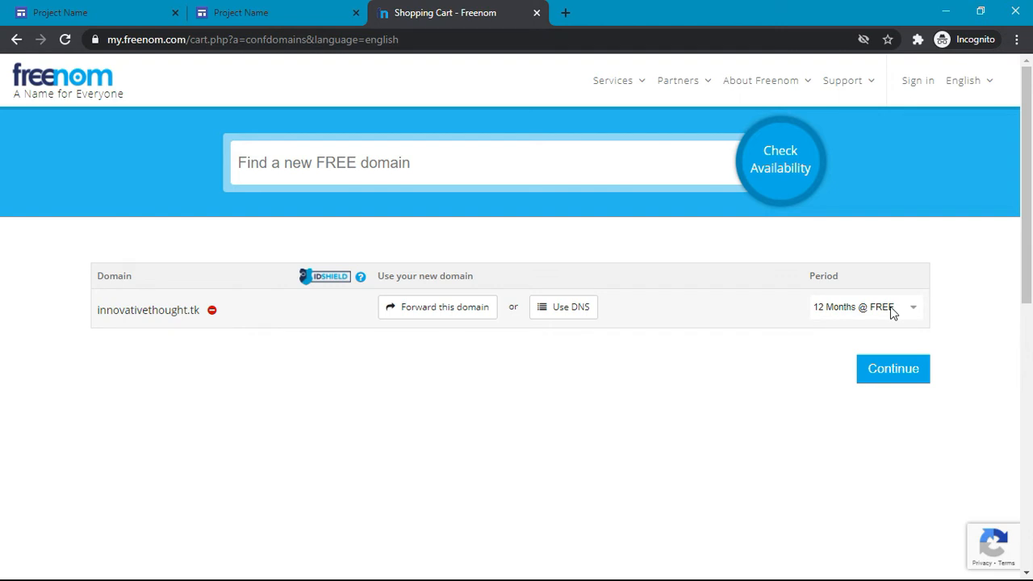
pyautogui.press('F7')
pyautogui.click(893, 369)
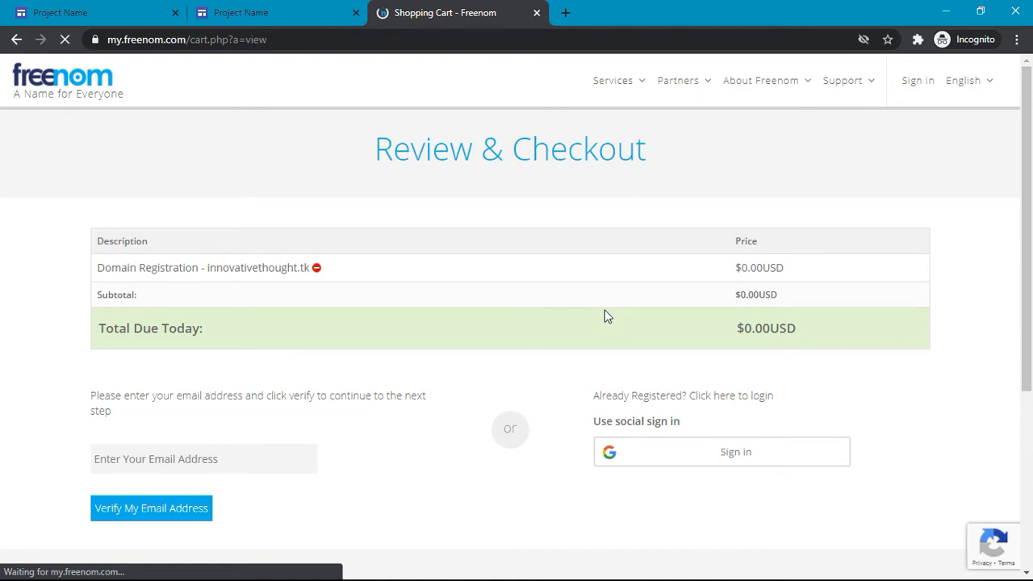
# Step: Attempt Google sign-in on the checkout page, choosing the account in the popup
pyautogui.scroll(-2, 604, 310)
pyautogui.scroll(2, 450, 272)
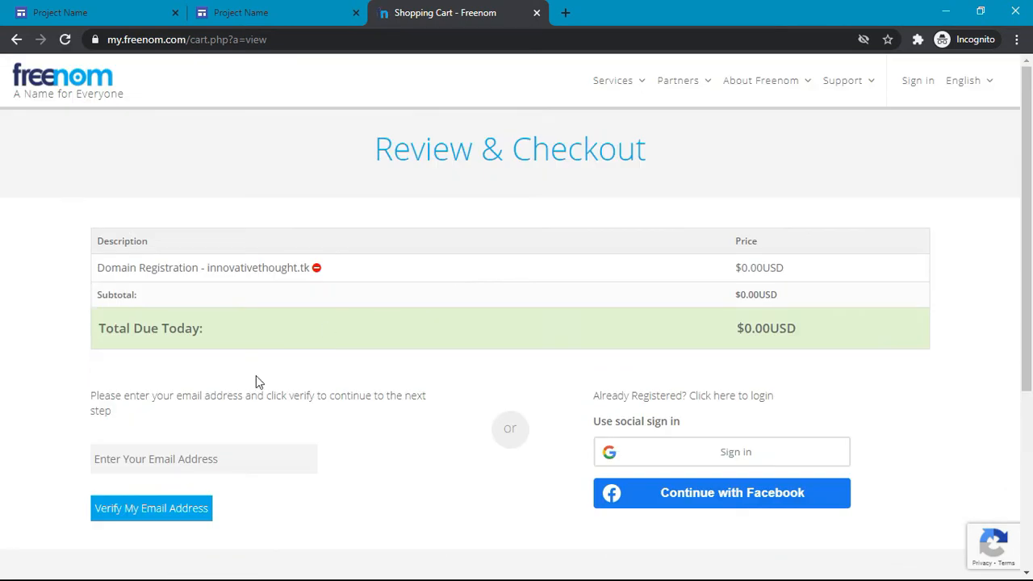
pyautogui.click(159, 458)
pyautogui.click(492, 460)
pyautogui.scroll(-2, 450, 489)
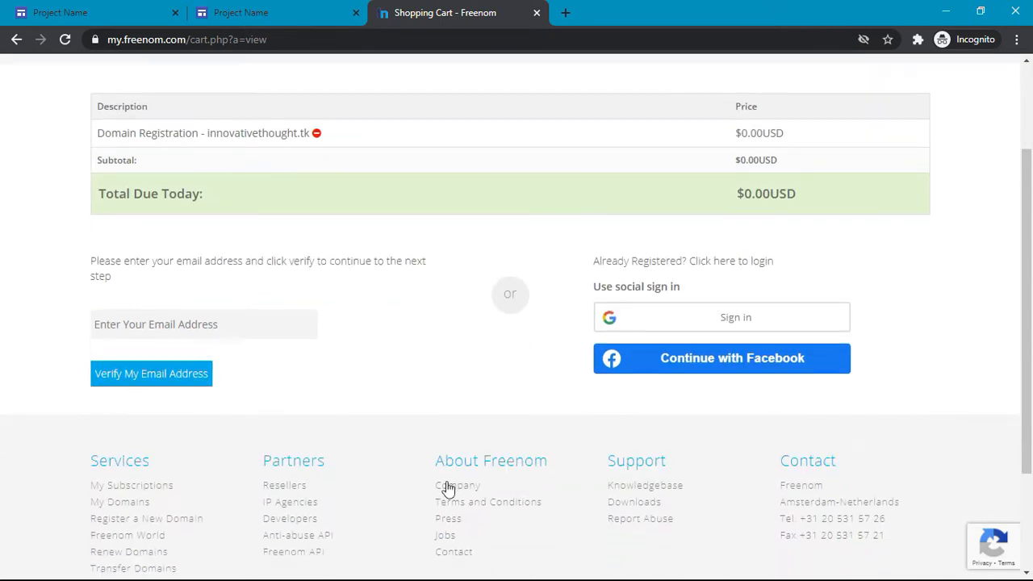
pyautogui.click(702, 318)
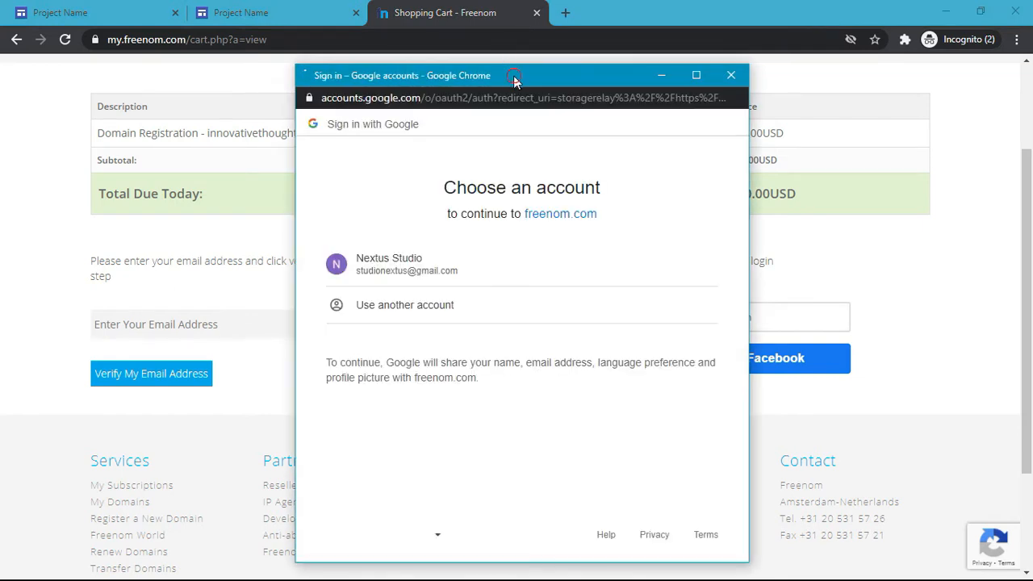
pyautogui.moveTo(515, 79); pyautogui.dragTo(519, 34)
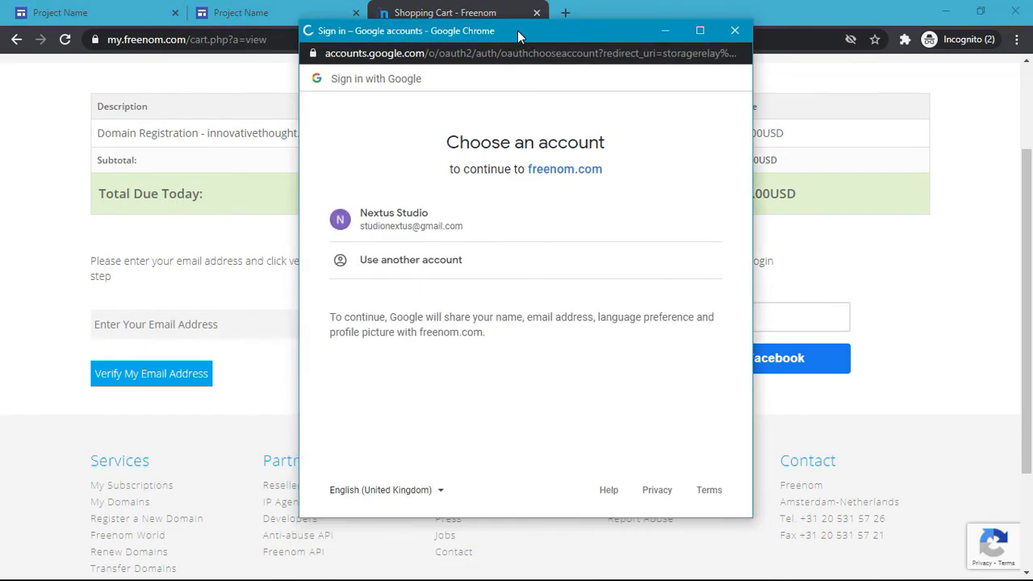
pyautogui.click(425, 232)
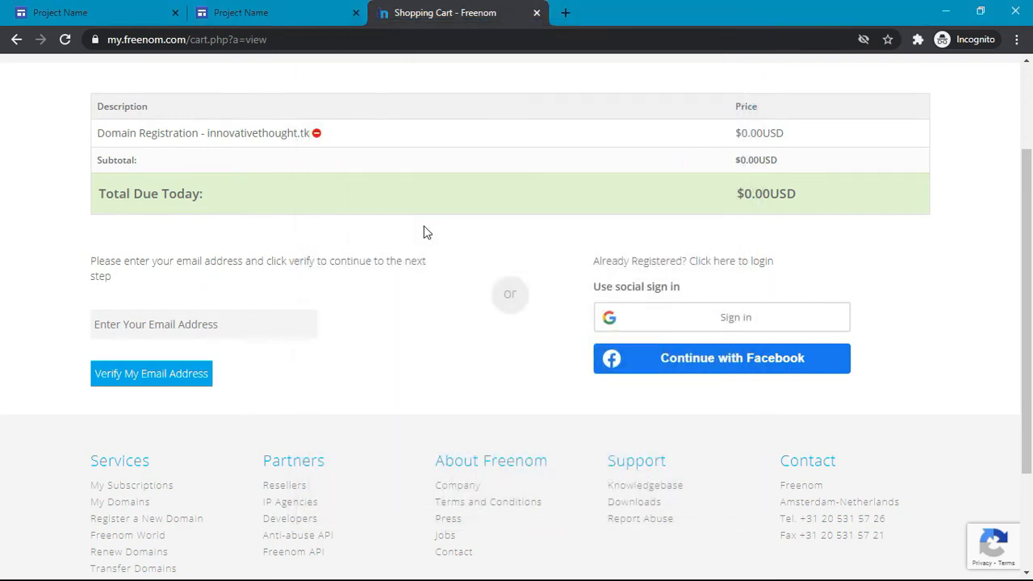
# Step: Retry the Google sign-in twice, picking the same account each time
pyautogui.scroll(1, 426, 232)
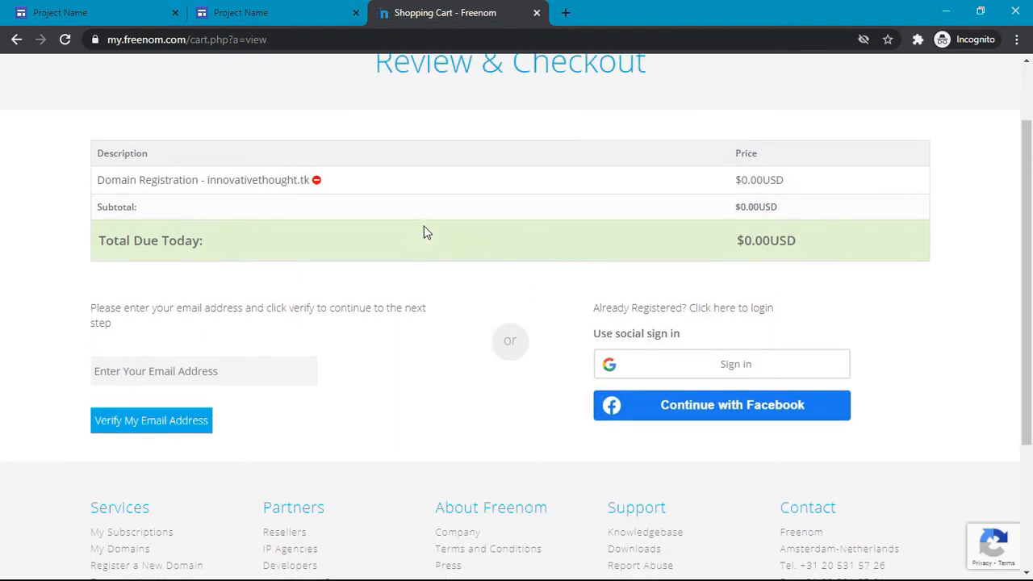
pyautogui.click(755, 378)
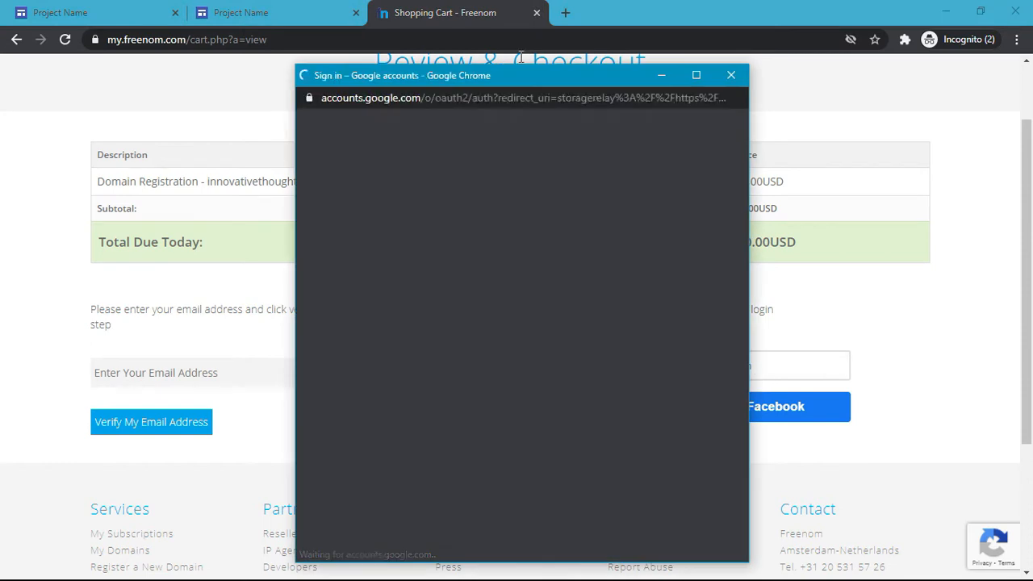
pyautogui.moveTo(530, 75); pyautogui.dragTo(539, 26)
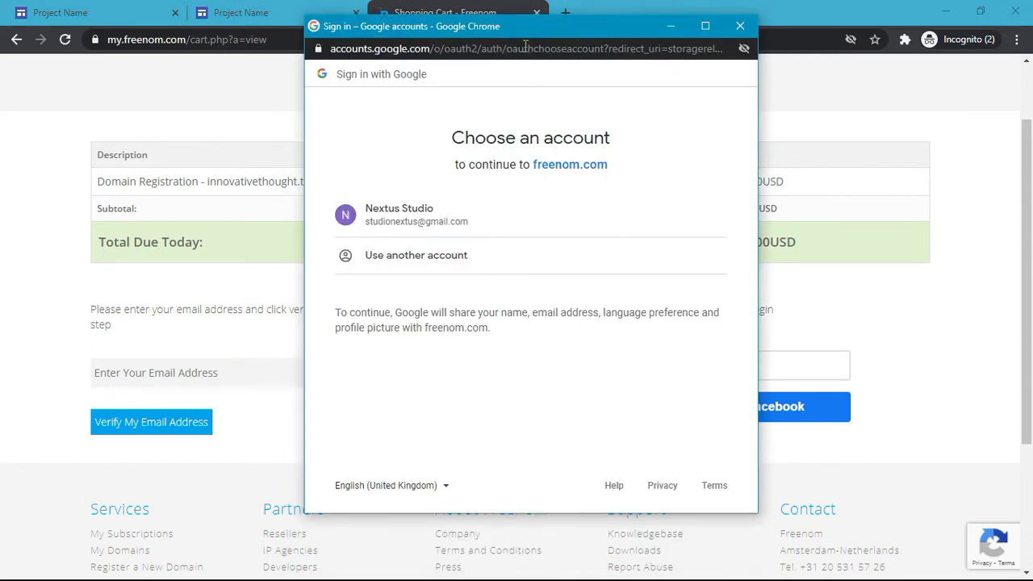
pyautogui.click(425, 219)
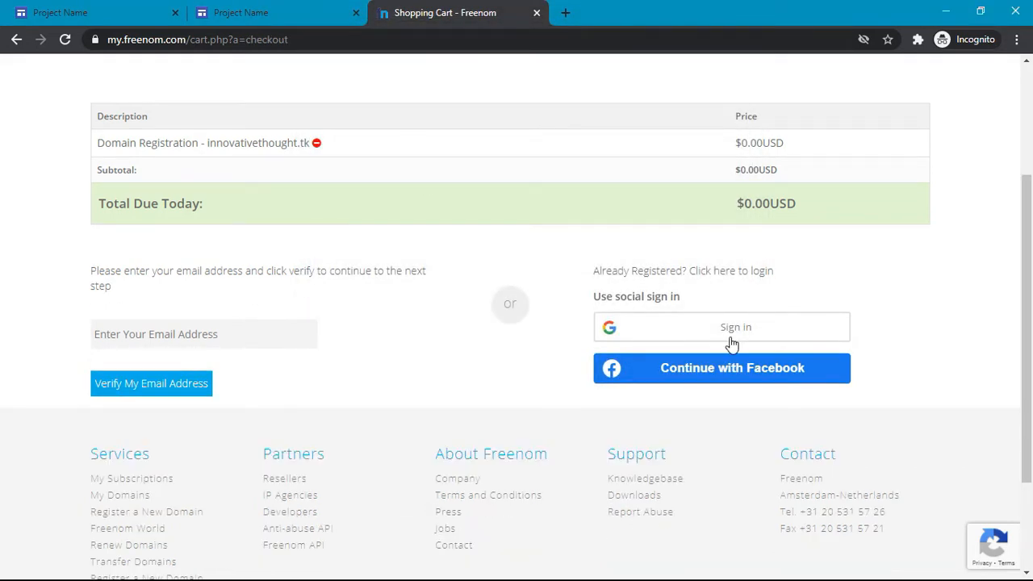
pyautogui.click(731, 341)
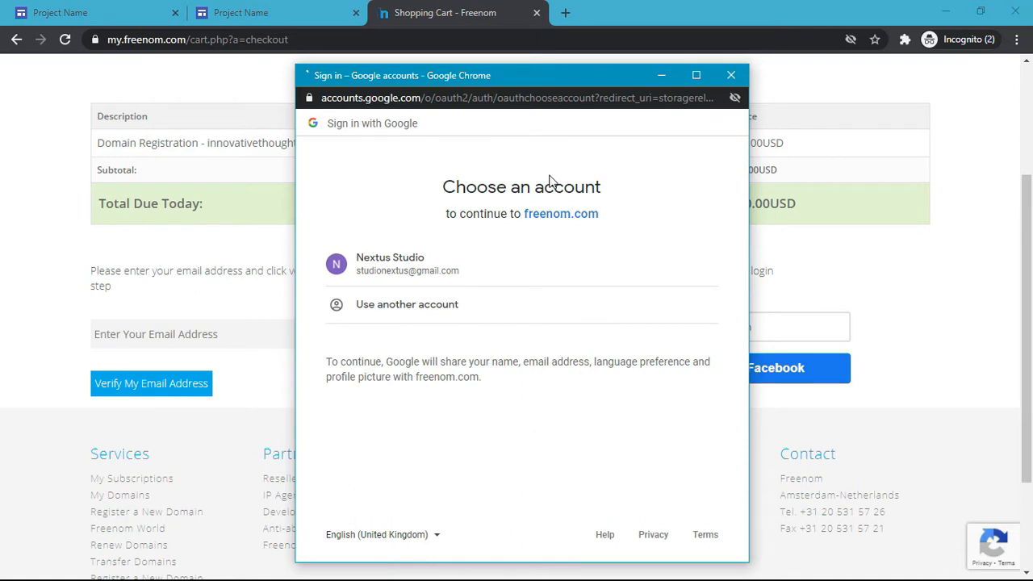
pyautogui.click(406, 277)
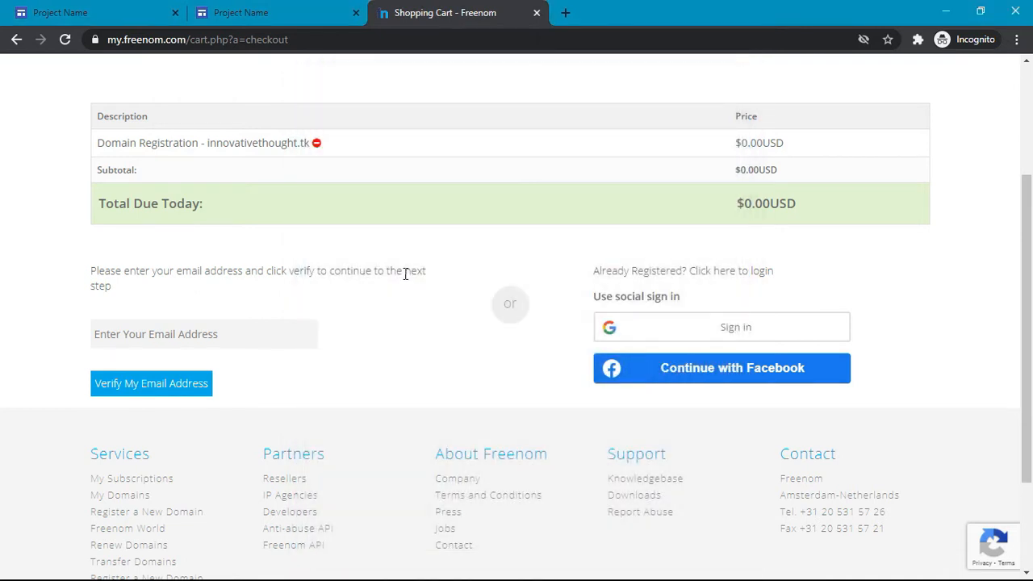
# Step: Allow third-party cookies for Freenom and resubmit the checkout form
pyautogui.click(862, 41)
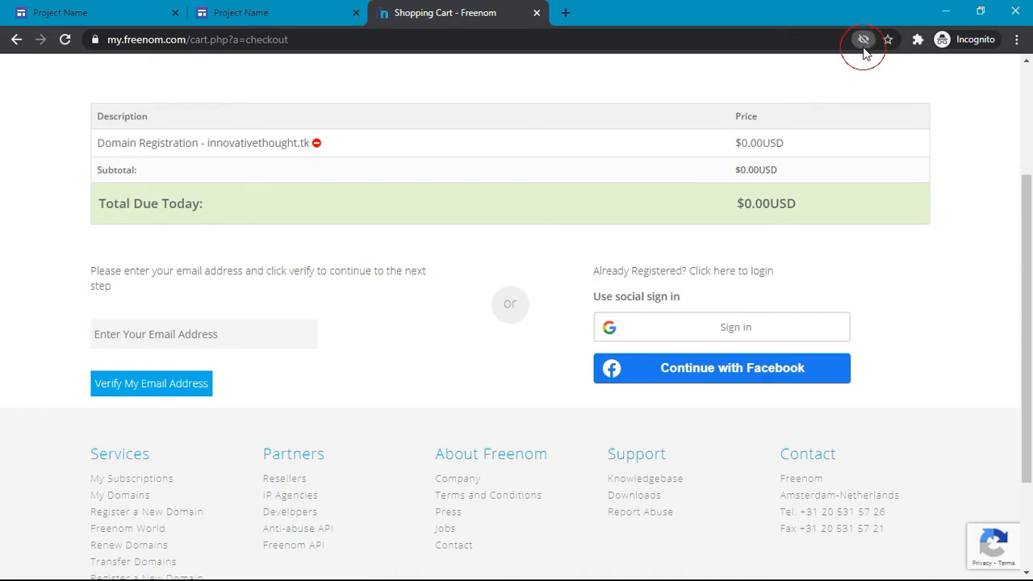
pyautogui.click(677, 211)
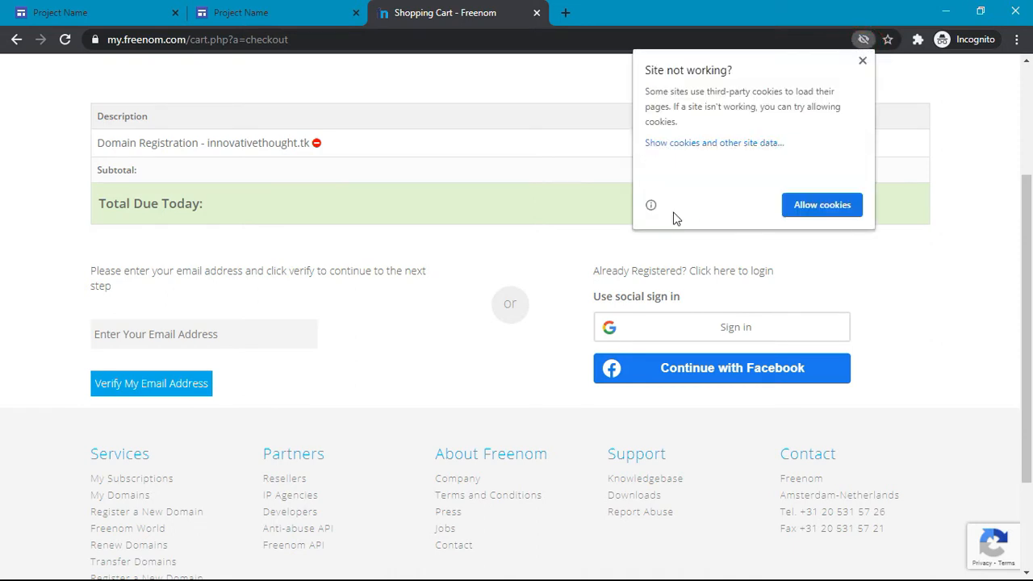
pyautogui.click(812, 207)
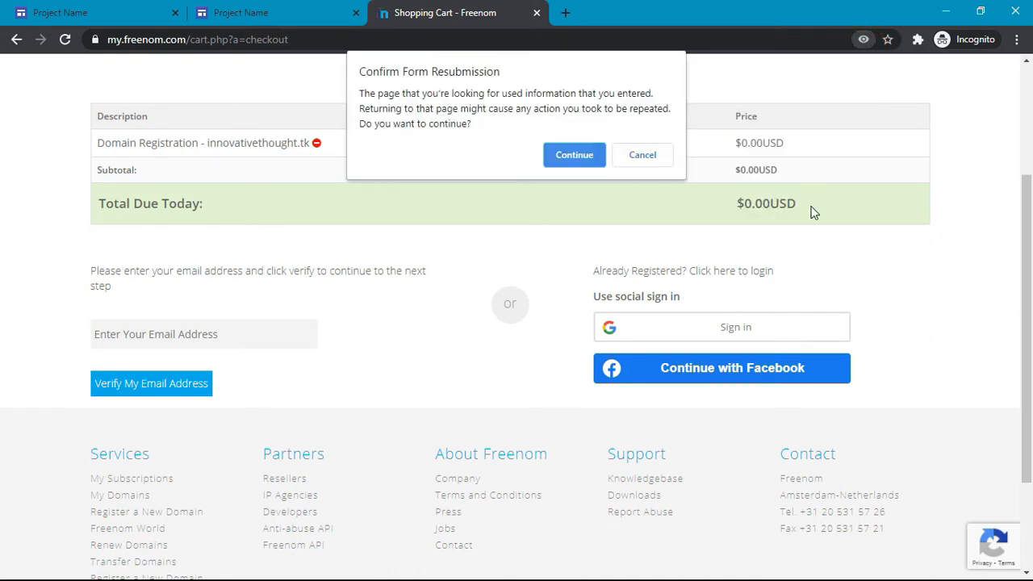
pyautogui.click(574, 158)
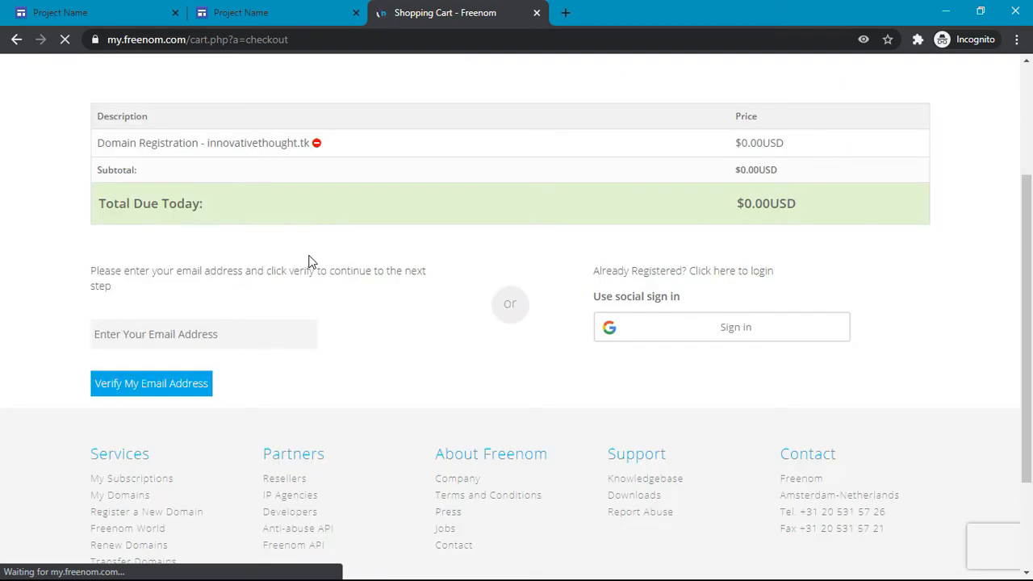
# Step: Sign in with Google once more so Freenom sends the verification link
pyautogui.click(748, 330)
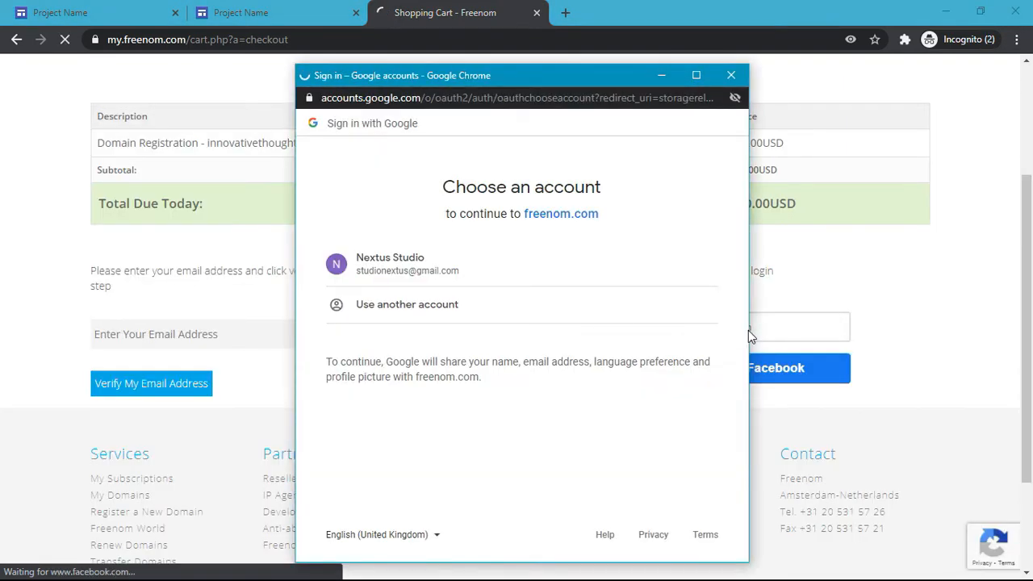
pyautogui.click(456, 265)
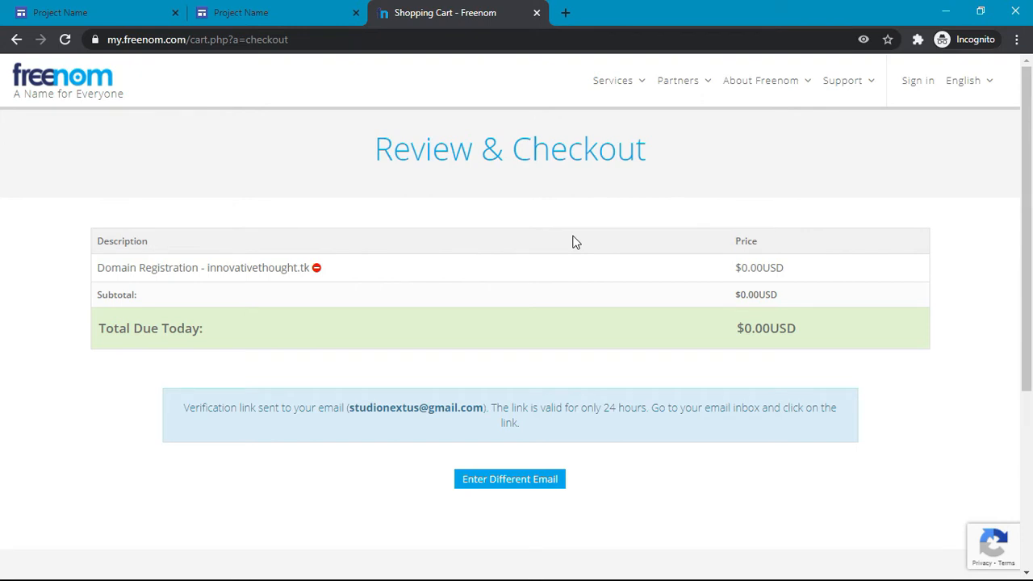
pyautogui.click(863, 39)
pyautogui.click(865, 40)
pyautogui.scroll(-1, 843, 467)
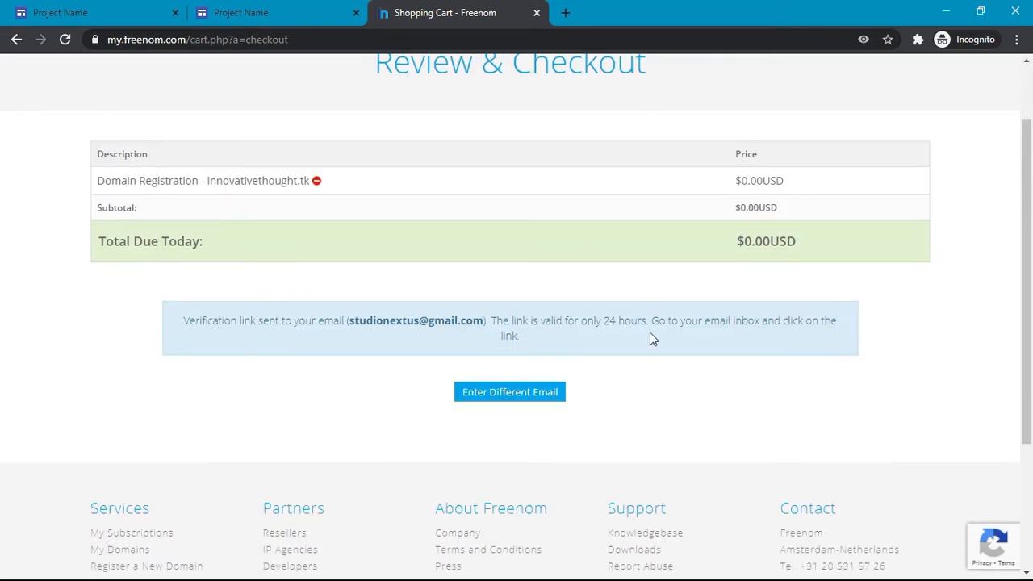
pyautogui.click(565, 12)
# Step: In Gmail, open the Freenom Email Verification message and follow its verification link
pyautogui.write('mai')
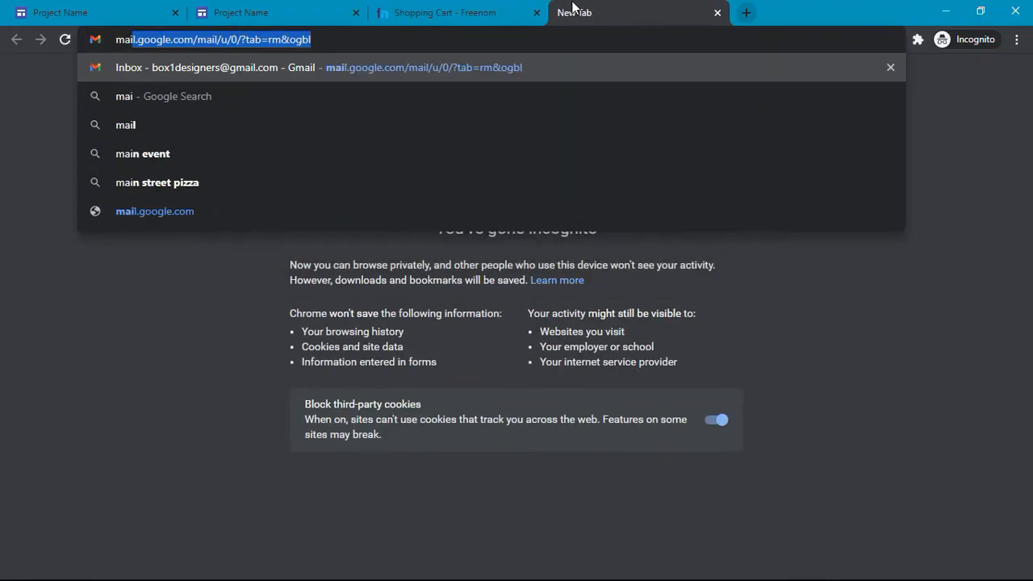
pyautogui.press('Return')
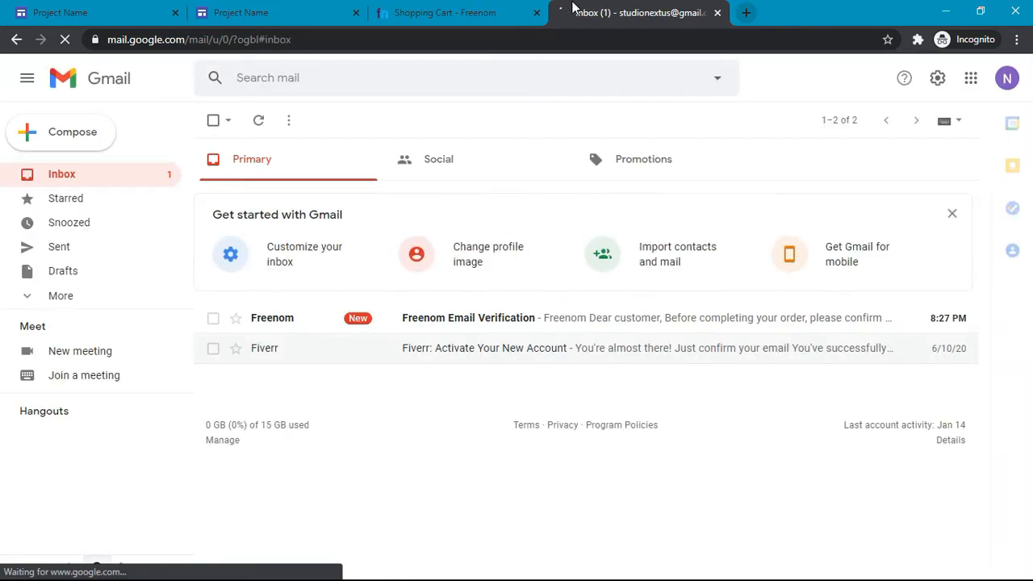
pyautogui.click(465, 317)
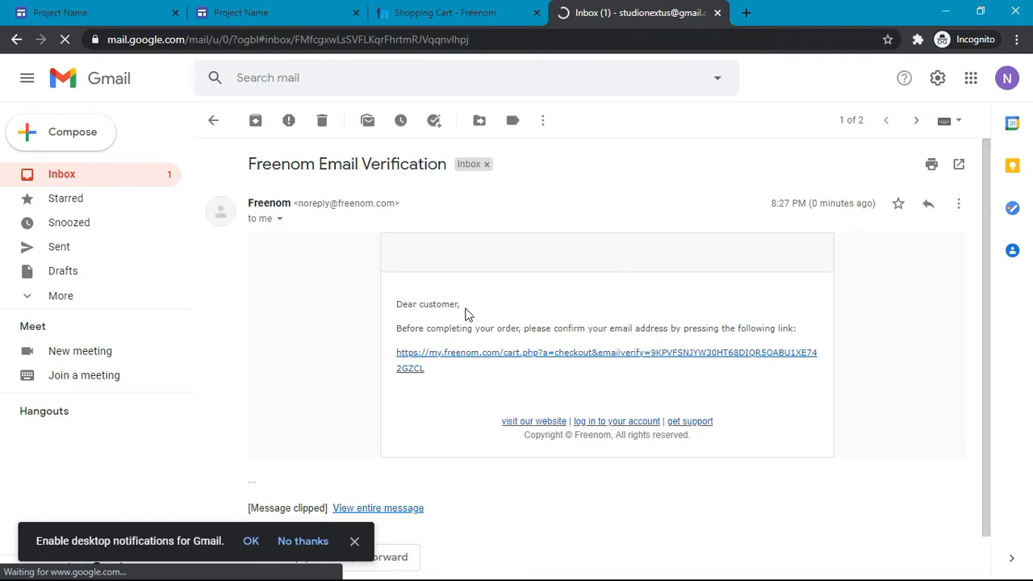
pyautogui.click(548, 422)
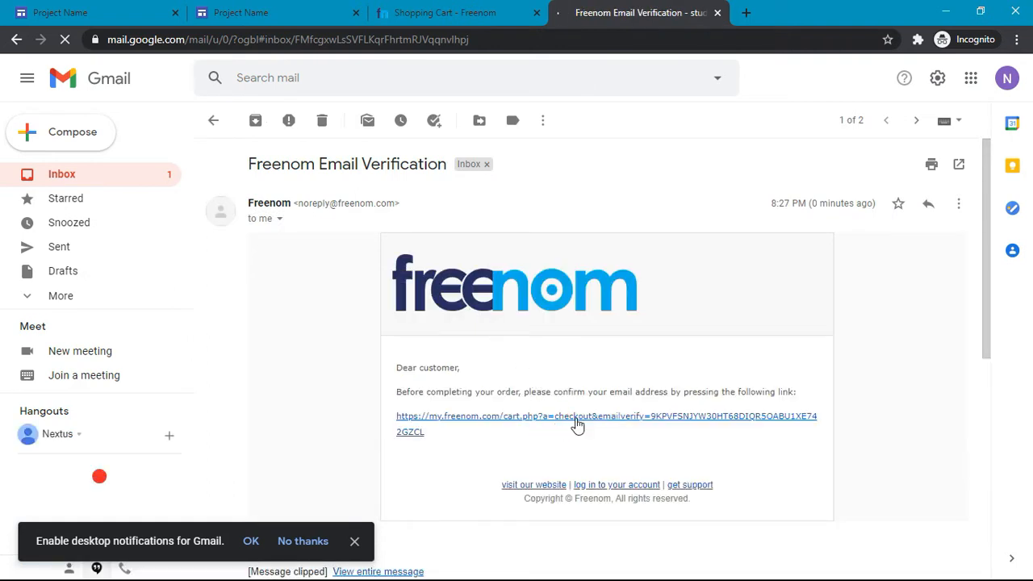
pyautogui.click(576, 423)
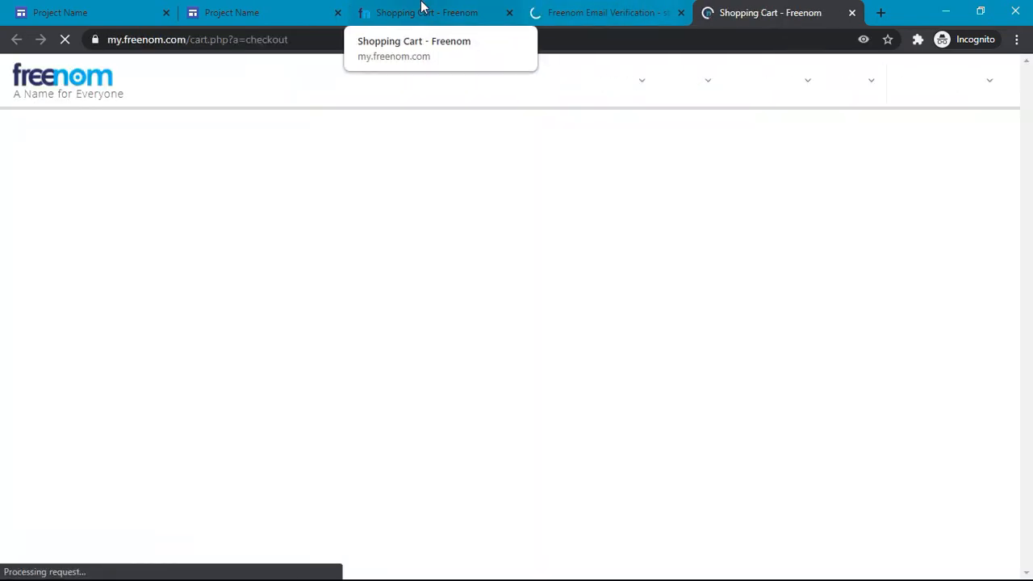
# Step: Compare the checkout tabs and close the old unverified Shopping Cart tab
pyautogui.click(421, 8)
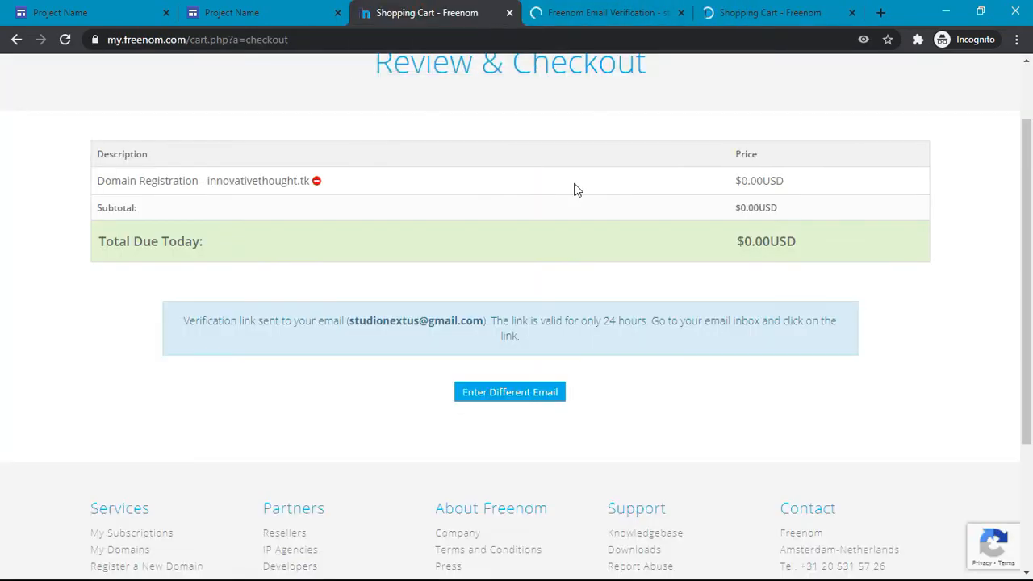
pyautogui.scroll(2, 576, 190)
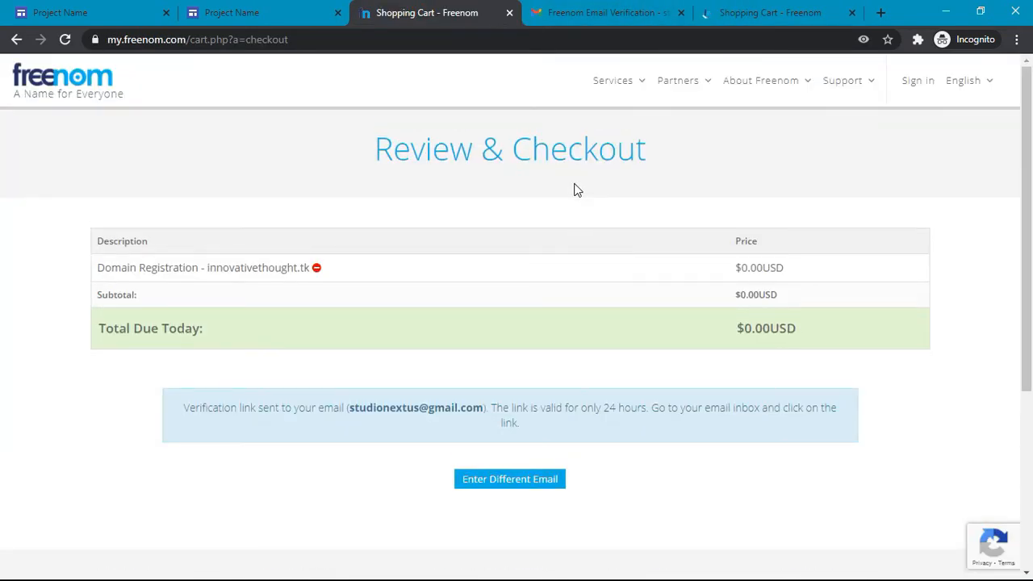
pyautogui.click(864, 41)
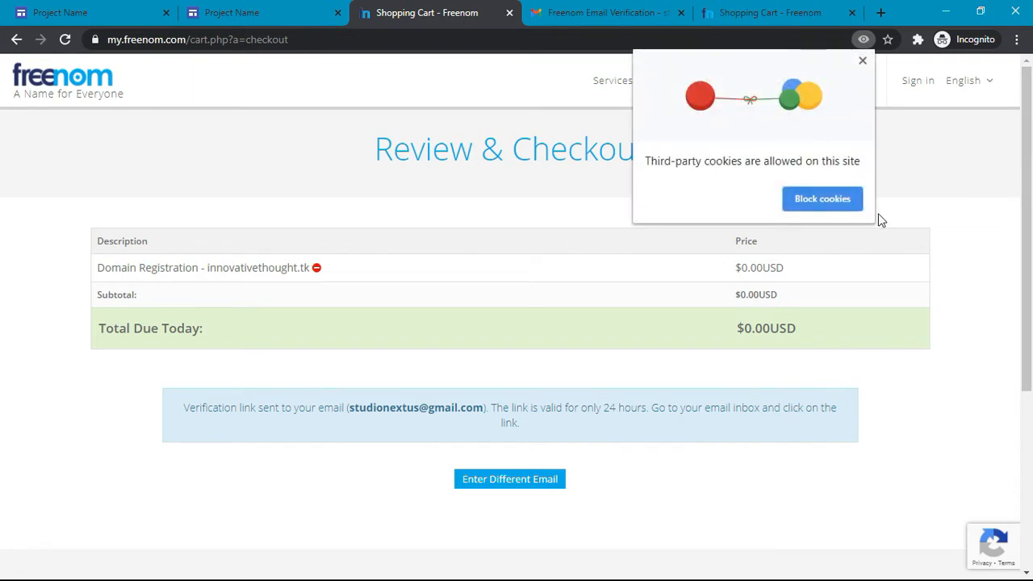
pyautogui.click(863, 63)
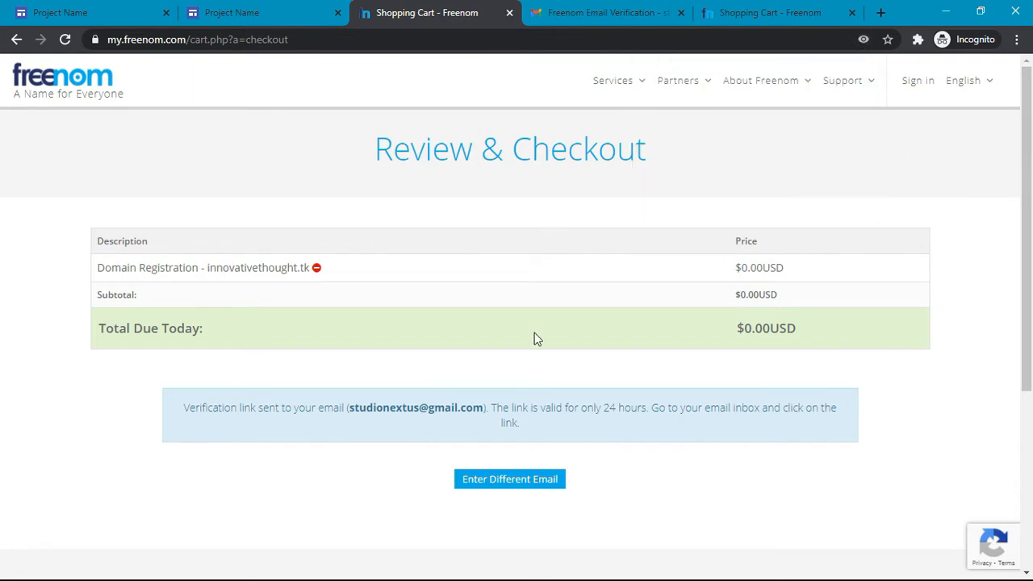
pyautogui.click(776, 14)
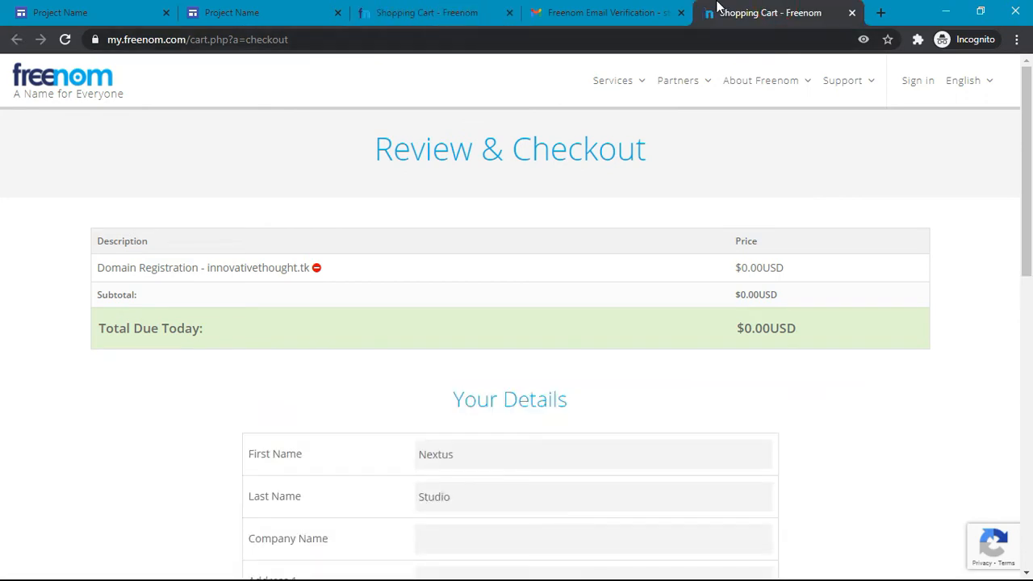
pyautogui.click(476, 10)
pyautogui.click(586, 9)
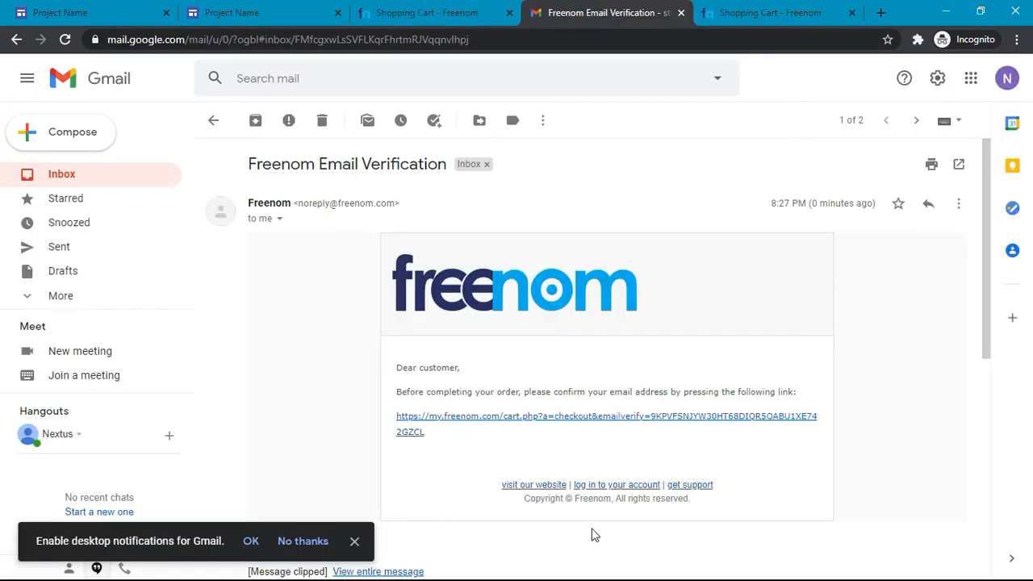
pyautogui.click(465, 16)
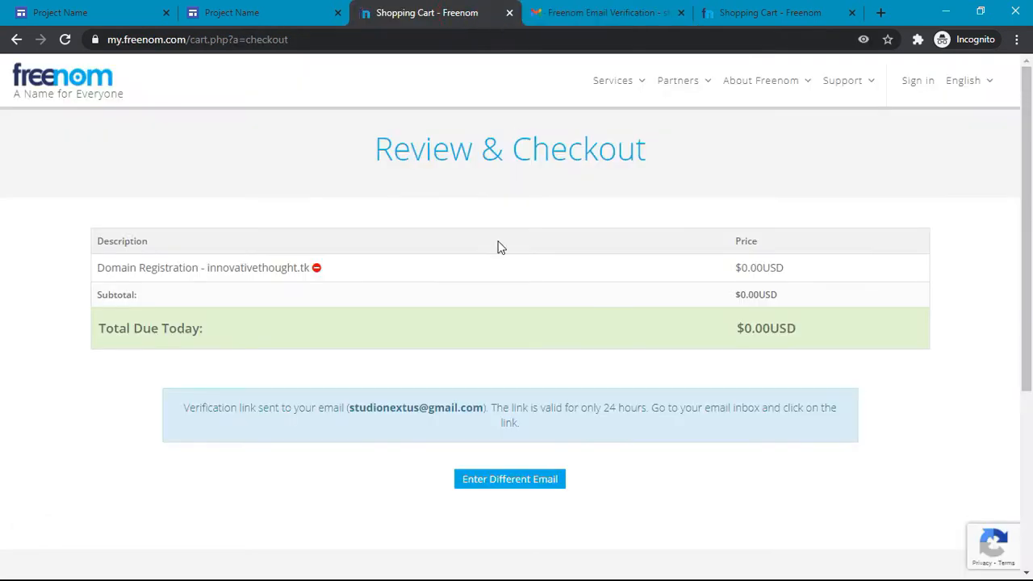
pyautogui.click(509, 14)
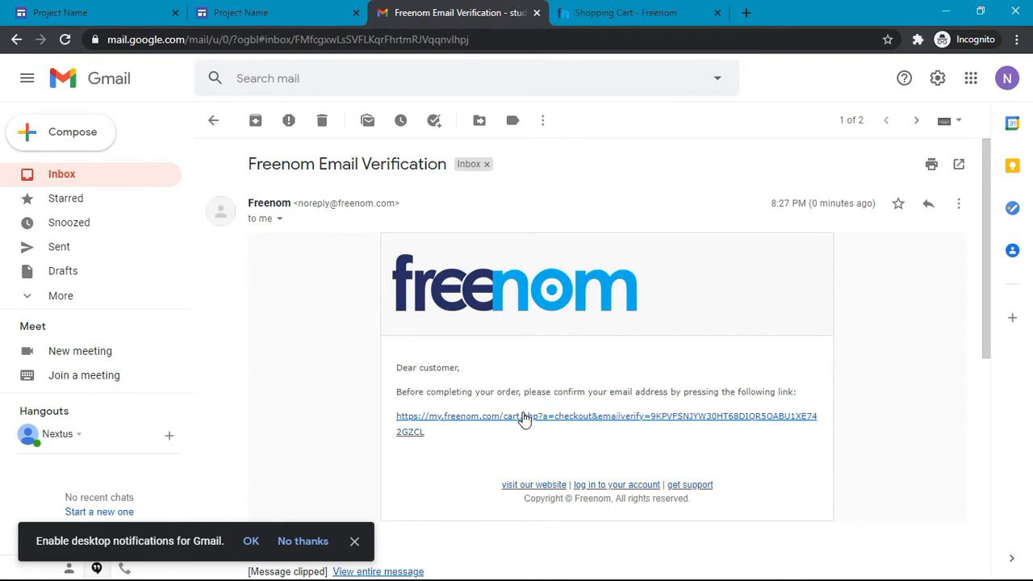
# Step: On the verified checkout page, accept the Terms & Conditions and try submitting the order
pyautogui.click(594, 10)
pyautogui.scroll(-5, 466, 283)
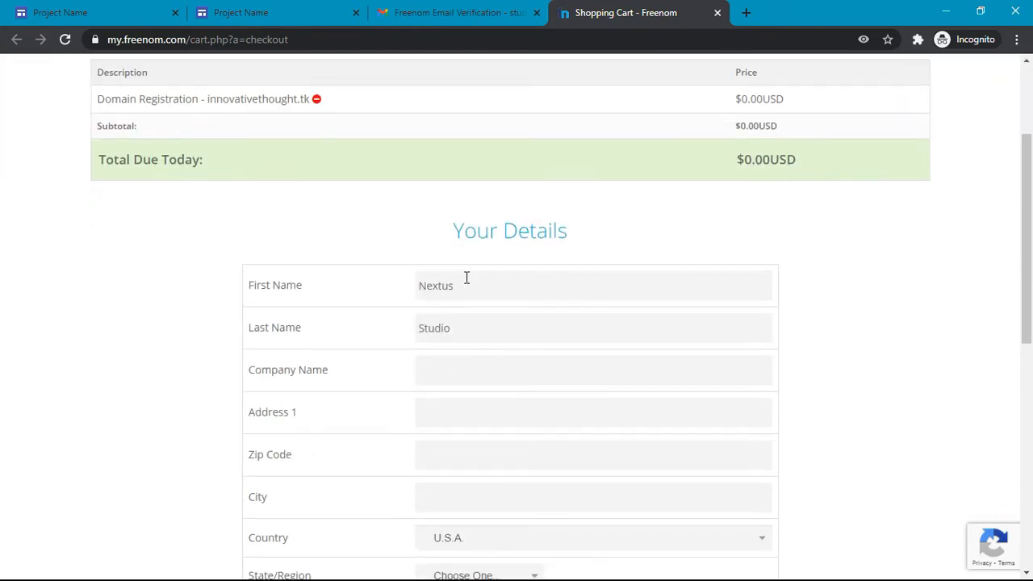
pyautogui.scroll(1, 466, 277)
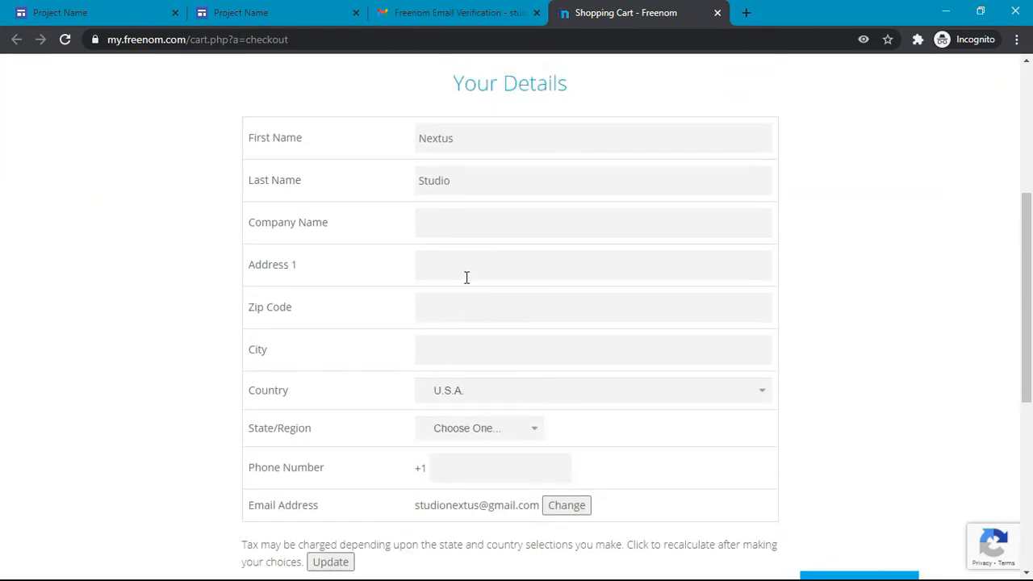
pyautogui.scroll(3, 498, 156)
pyautogui.scroll(-7, 497, 161)
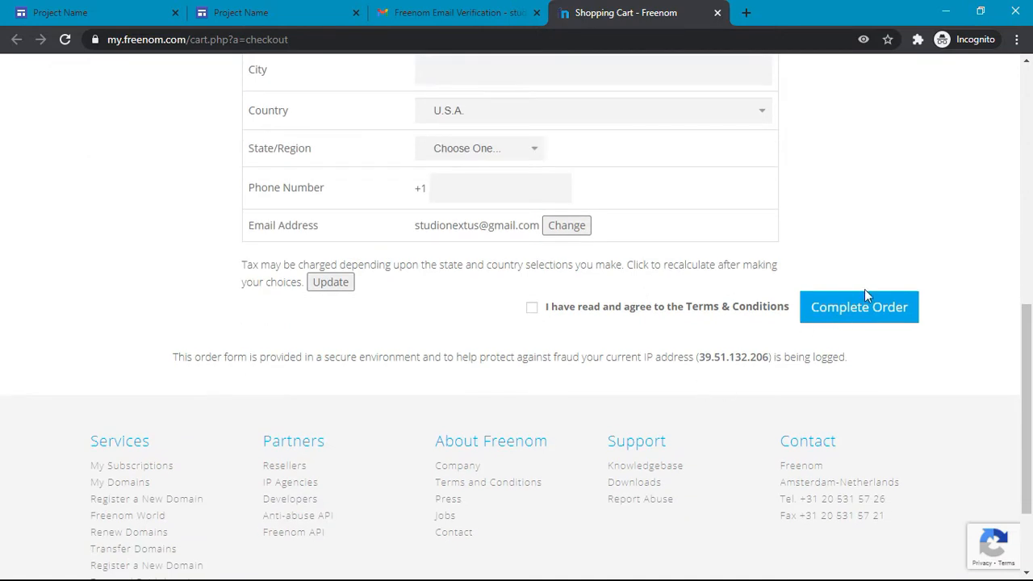
pyautogui.click(891, 319)
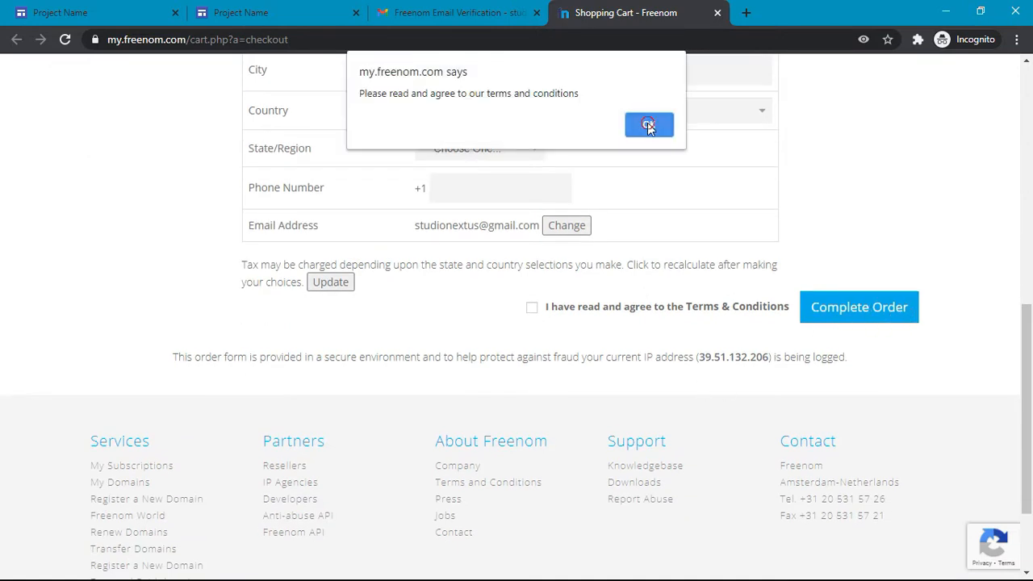
pyautogui.click(648, 124)
pyautogui.click(532, 308)
pyautogui.click(865, 304)
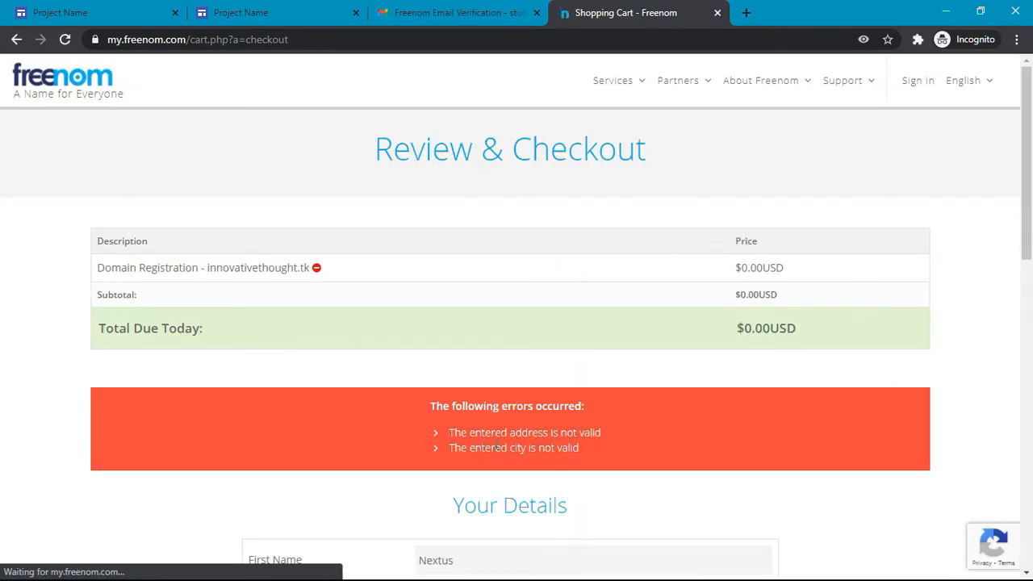
# Step: Fill in the street address and city fields of the checkout details
pyautogui.scroll(-1, 533, 430)
pyautogui.scroll(-6, 531, 432)
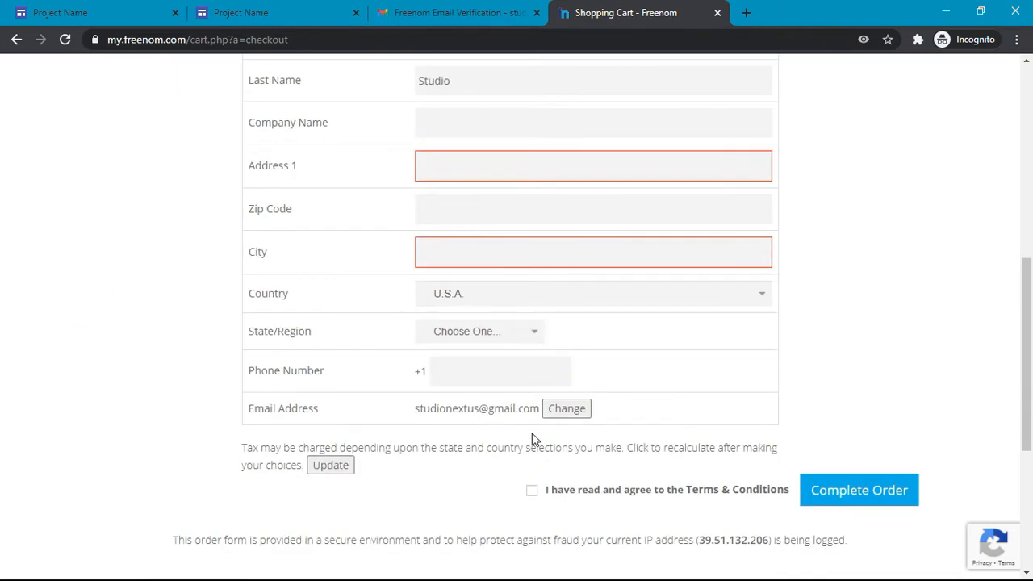
pyautogui.scroll(2, 540, 268)
pyautogui.click(482, 314)
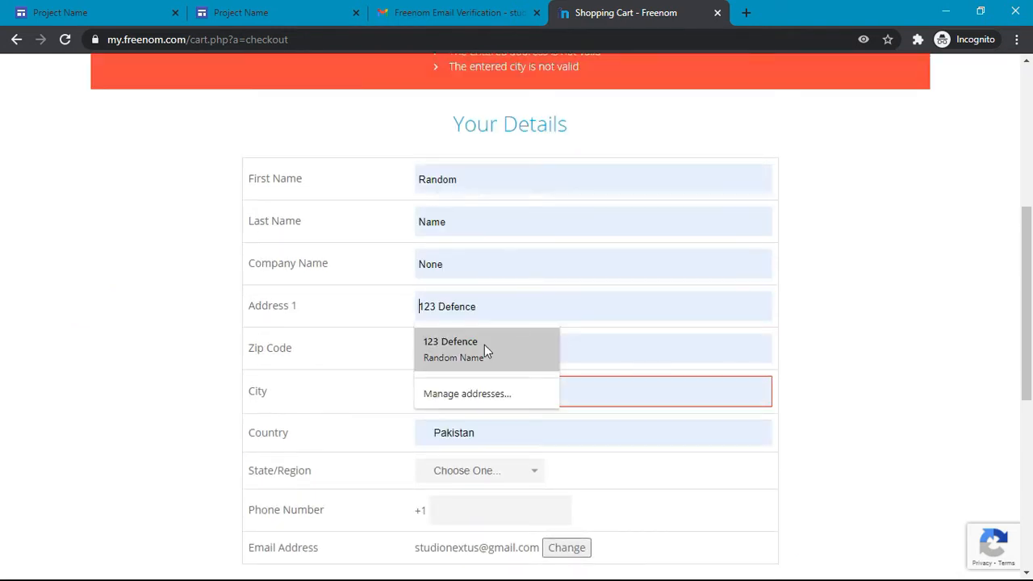
pyautogui.click(540, 310)
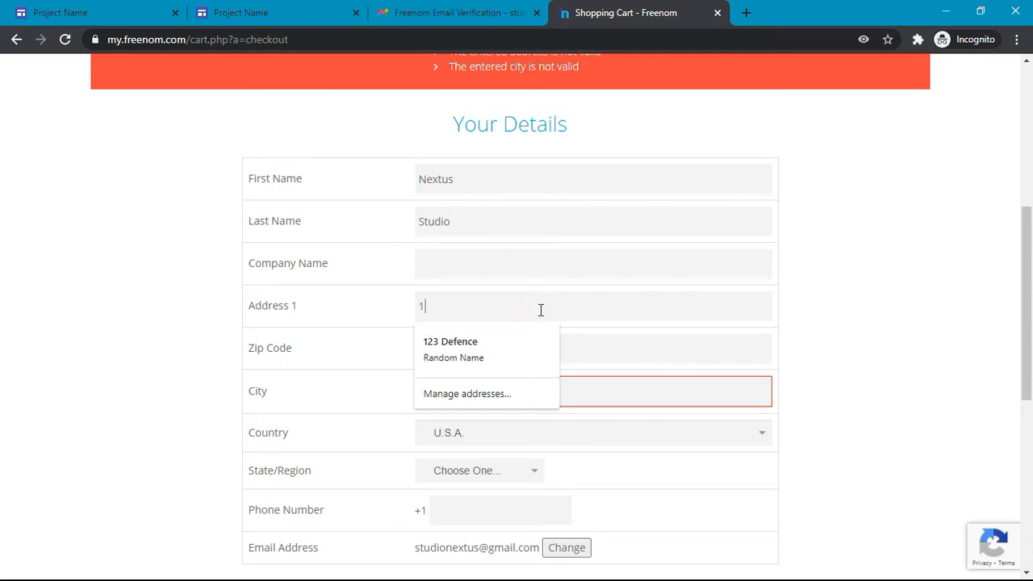
pyautogui.press('BackSpace')
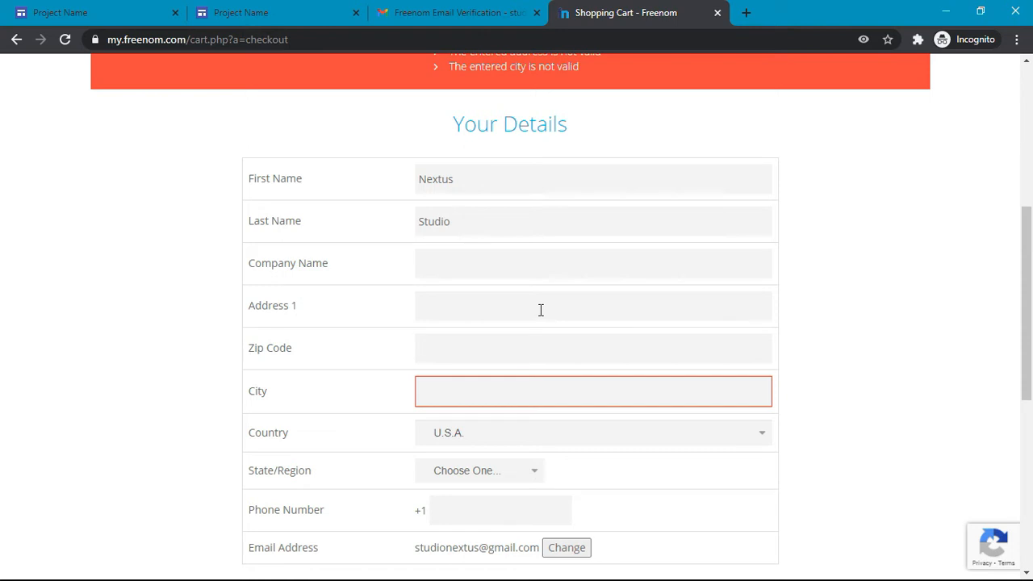
pyautogui.write('Abc Street')
pyautogui.click(522, 378)
pyautogui.write('Swat Valle')
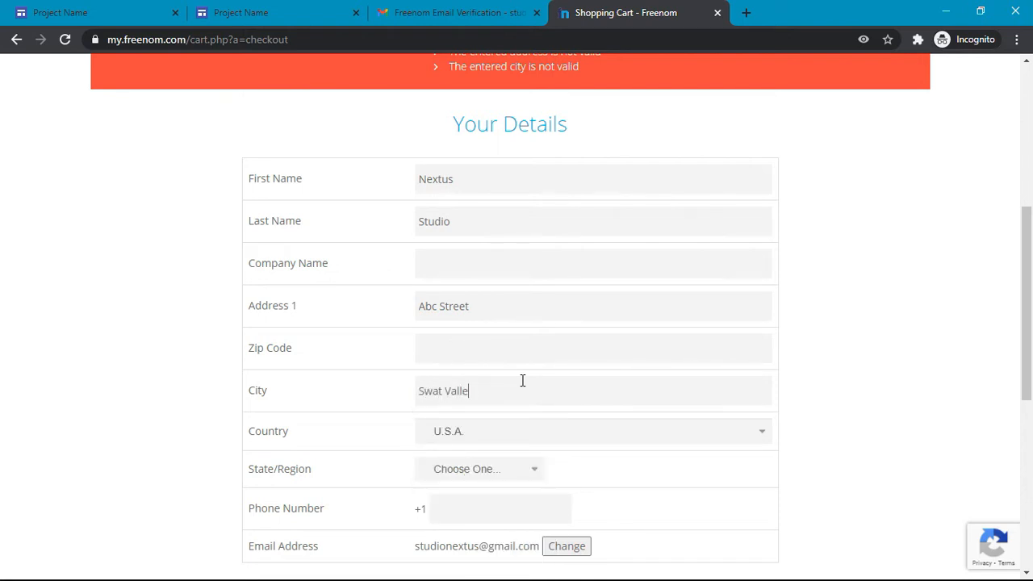
# Step: Set the country to Pakistan and the region to Khyber Pakhtunkhwa
pyautogui.scroll(-2, 522, 380)
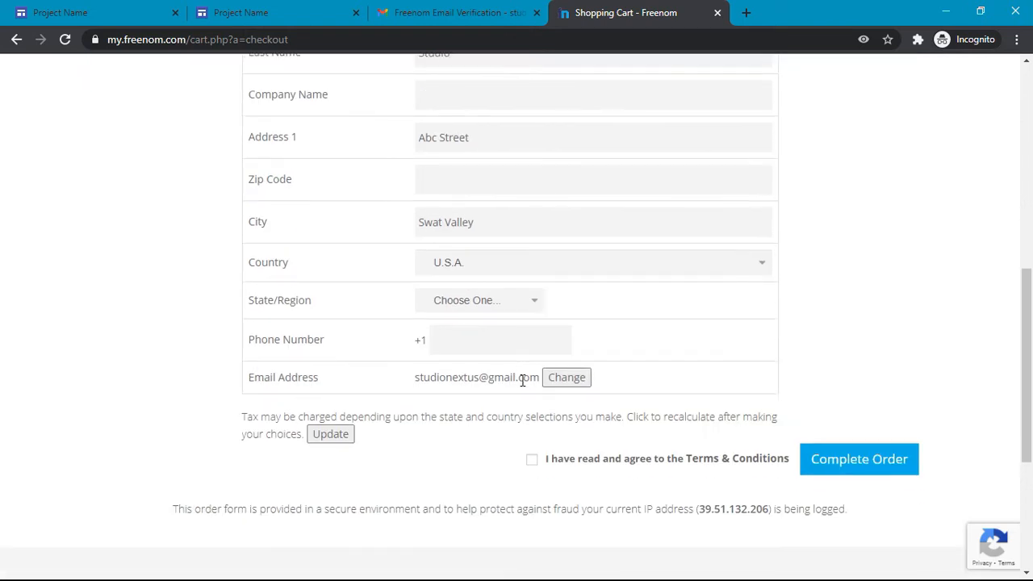
pyautogui.click(592, 266)
pyautogui.press('p')
pyautogui.click(592, 264)
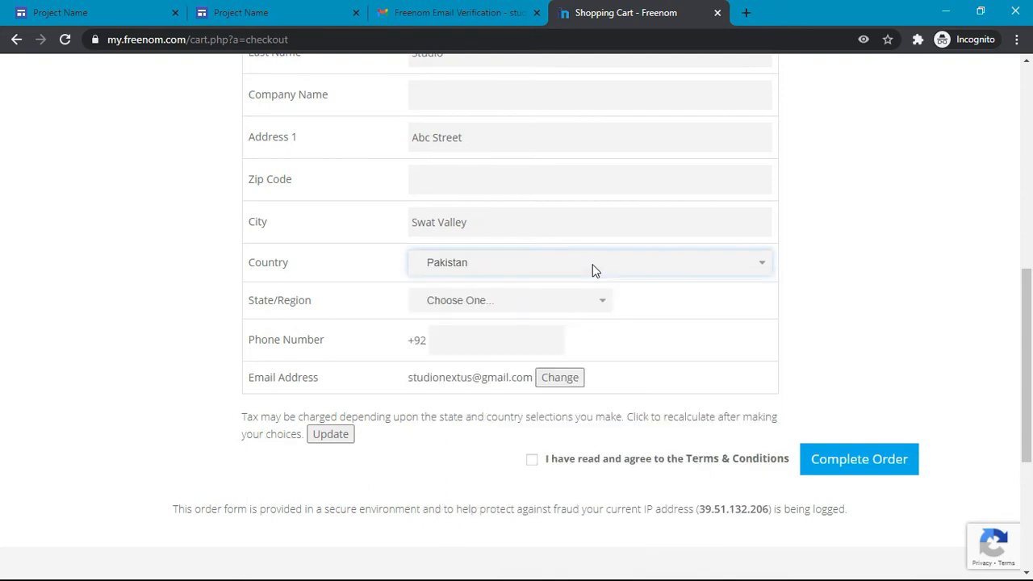
pyautogui.moveTo(497, 222); pyautogui.dragTo(422, 222)
pyautogui.click(422, 222)
pyautogui.click(490, 300)
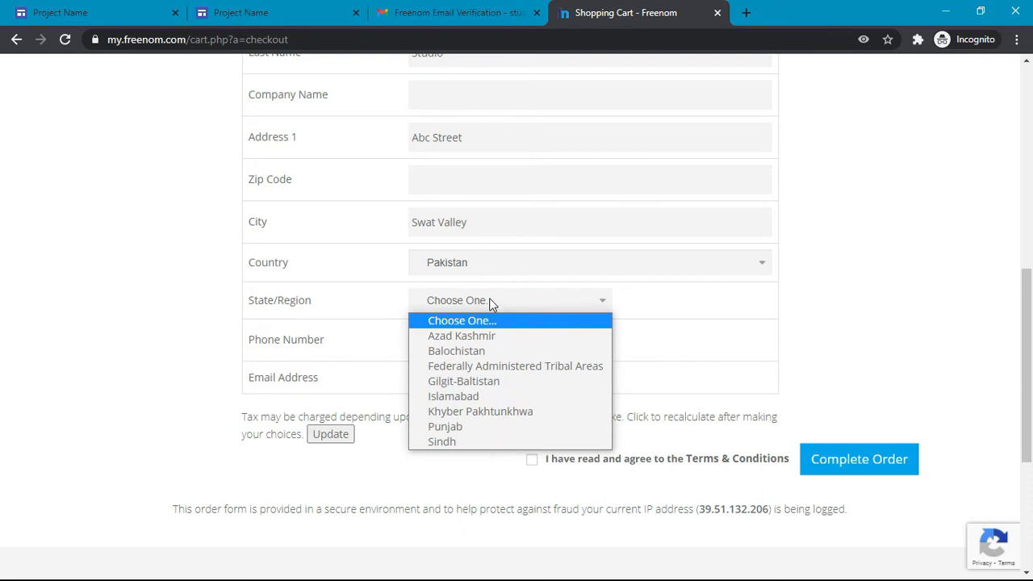
pyautogui.click(508, 412)
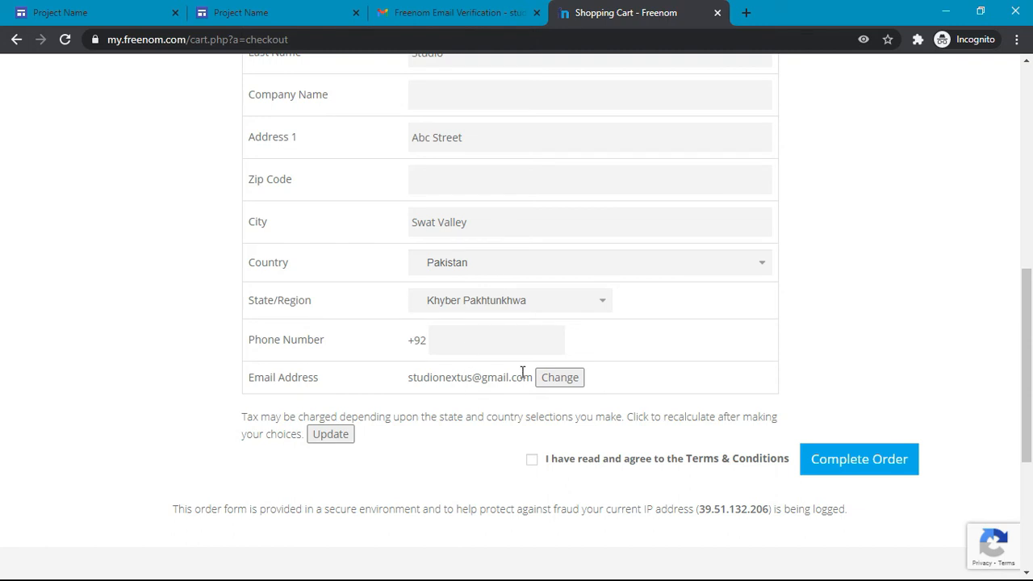
# Step: Tick the Terms & Conditions agreement and submit the free domain order
pyautogui.click(530, 459)
pyautogui.click(446, 260)
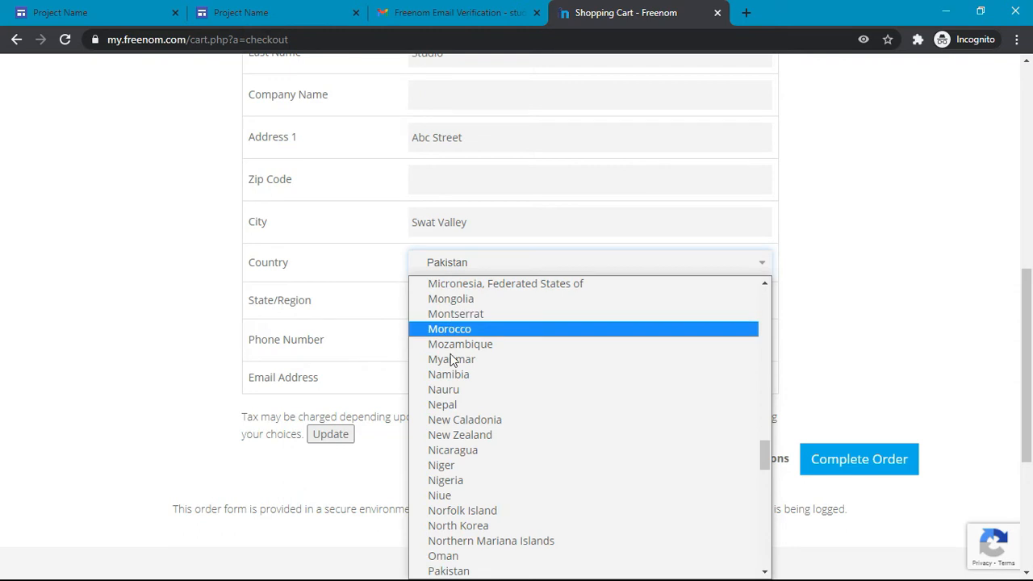
pyautogui.scroll(6, 502, 410)
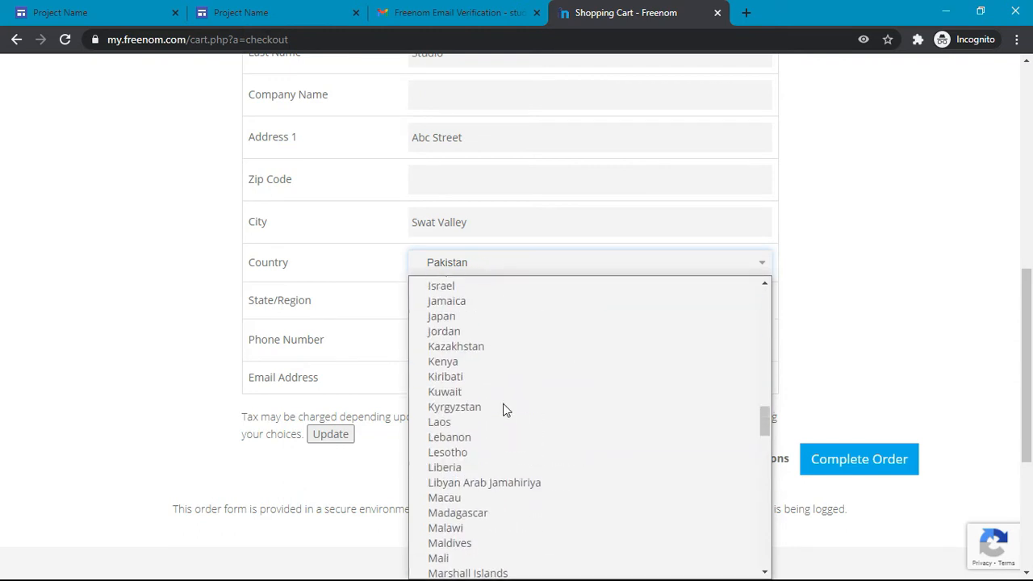
pyautogui.click(113, 257)
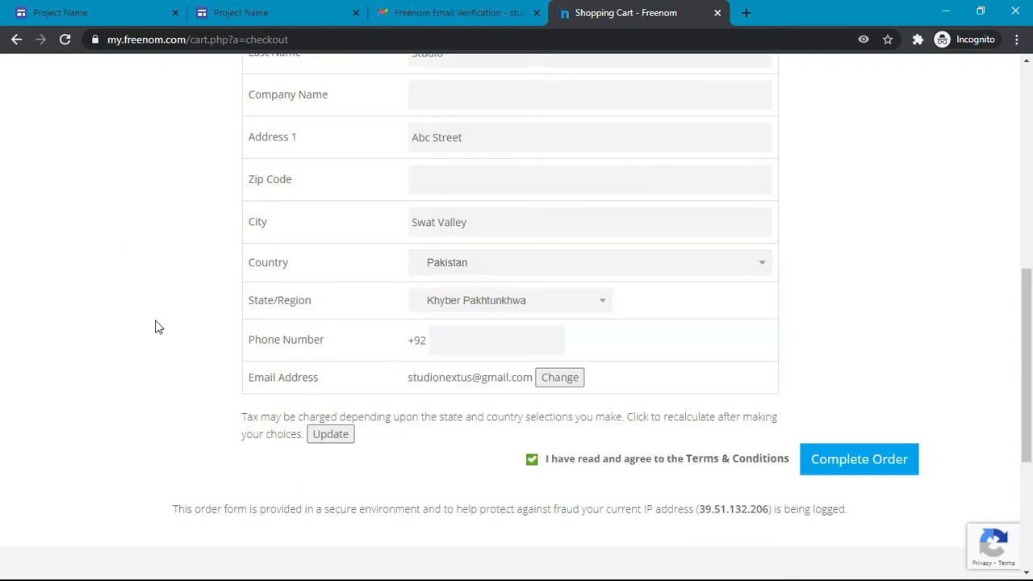
pyautogui.moveTo(699, 508); pyautogui.dragTo(760, 522)
pyautogui.click(759, 509)
pyautogui.click(849, 458)
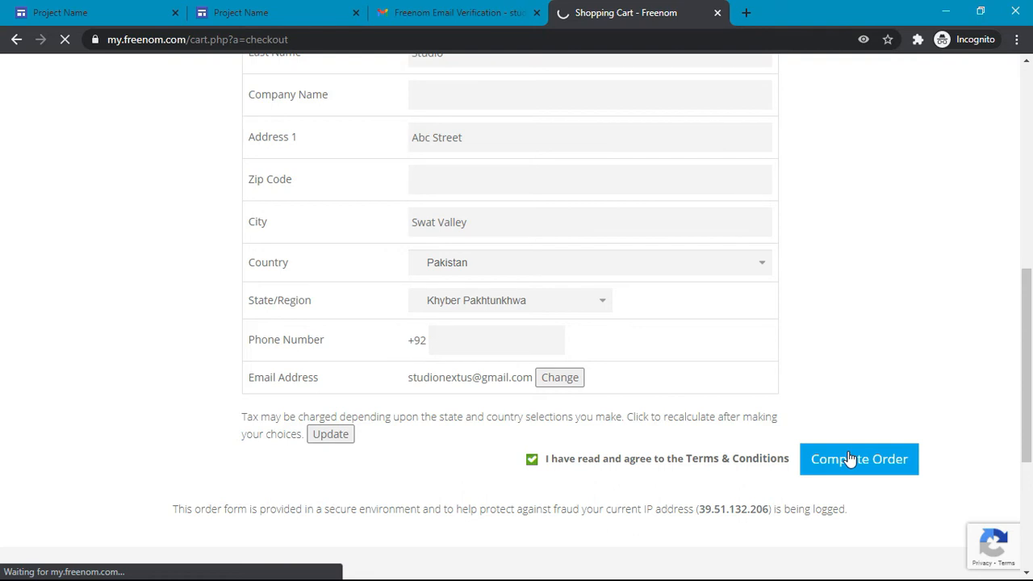
pyautogui.press('F7')
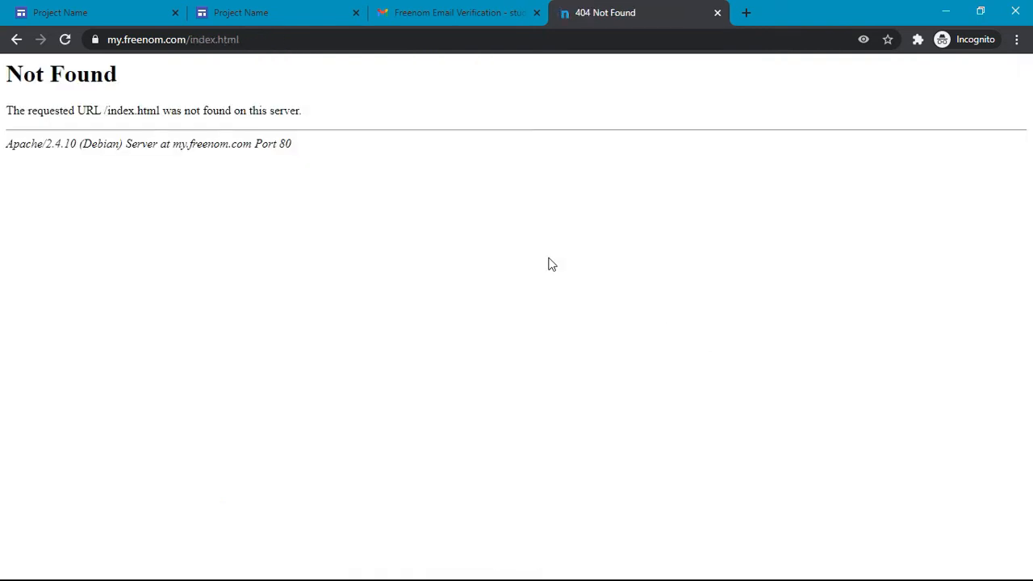
# Step: Close the Freenom 404 error tab
pyautogui.moveTo(359, 167); pyautogui.dragTo(2, 76)
pyautogui.click(3, 77)
pyautogui.click(716, 14)
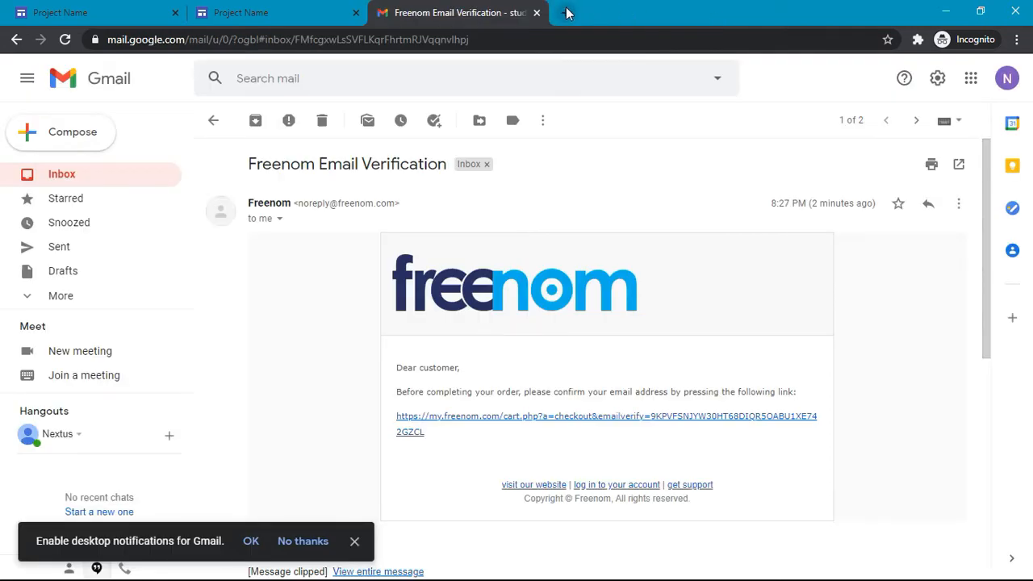
# Step: Load freenom.com in a new tab and go to the client-area sign-in page
pyautogui.click(567, 13)
pyautogui.write('freen')
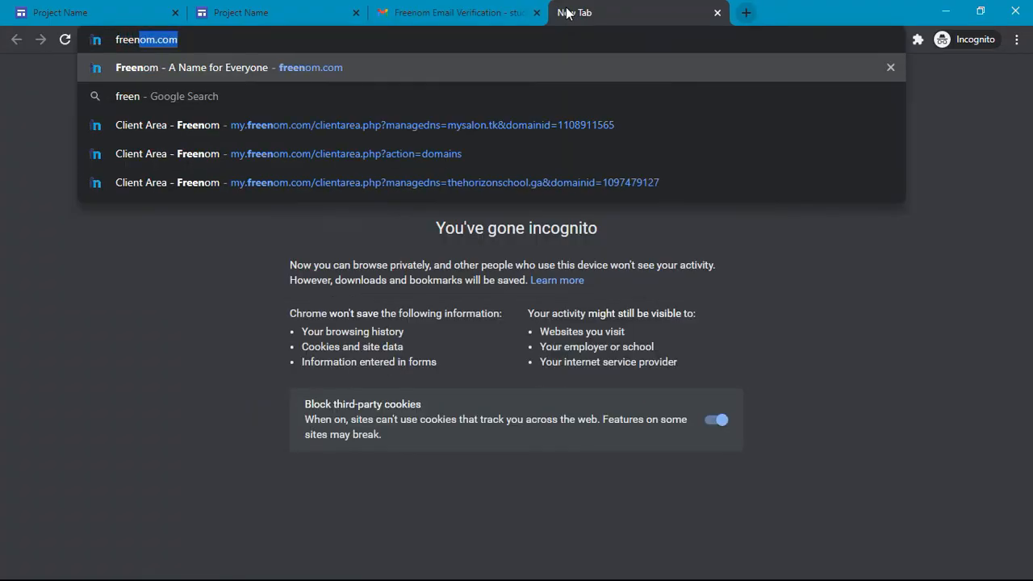
pyautogui.press('Return')
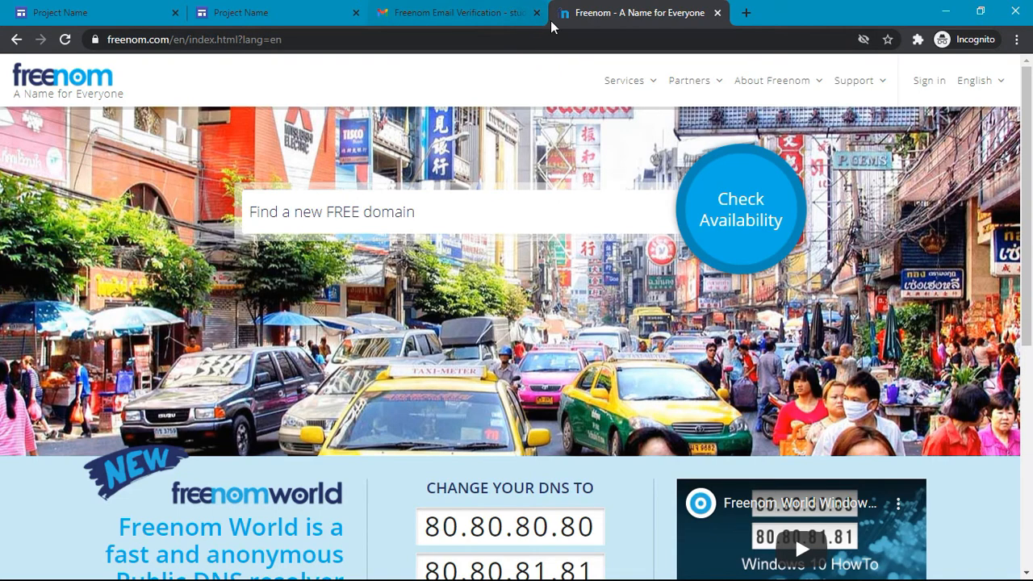
pyautogui.click(659, 82)
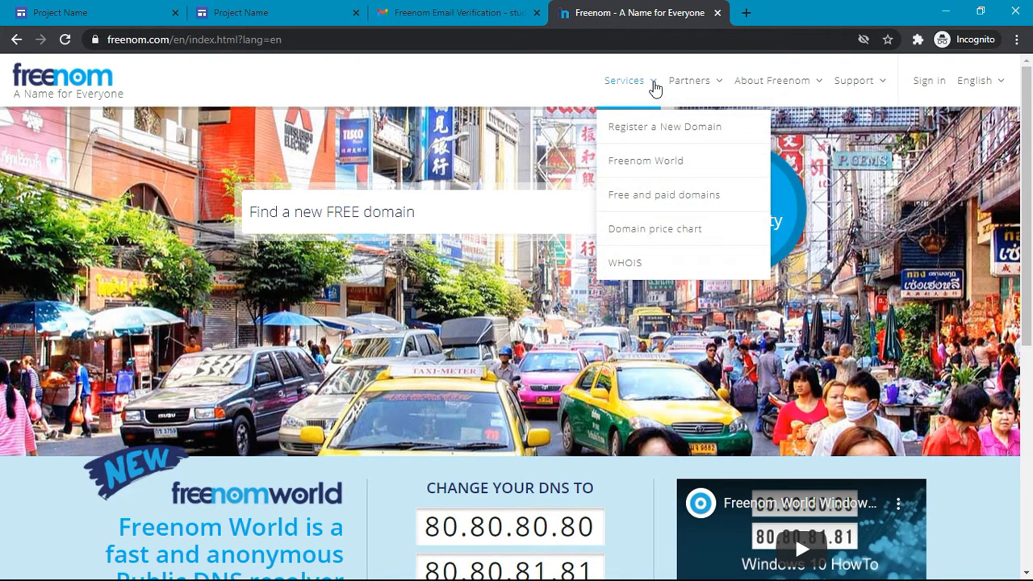
pyautogui.click(653, 81)
pyautogui.click(919, 84)
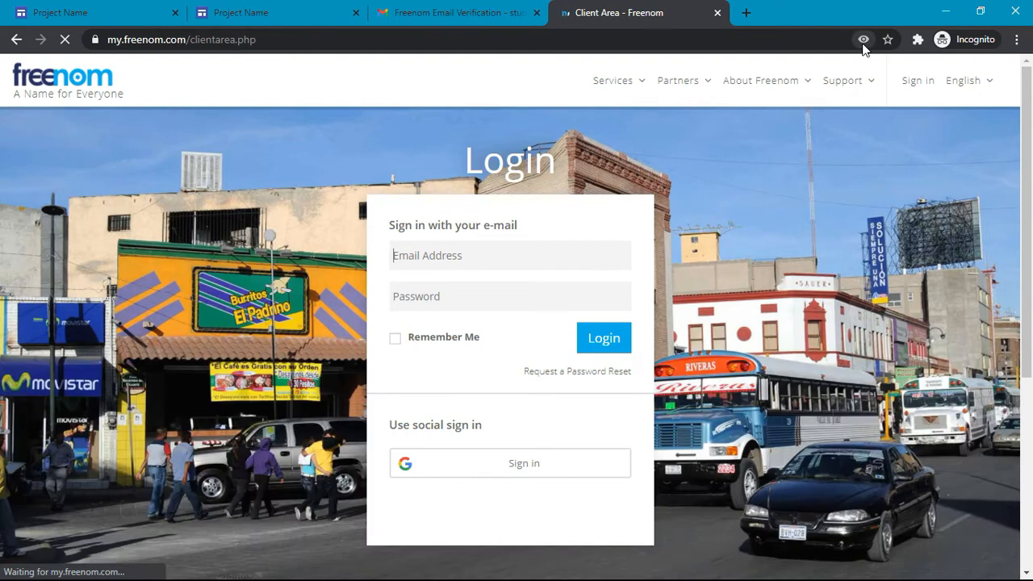
# Step: Dismiss the cookie notice and sign in to Freenom's client area with the Google account
pyautogui.click(862, 46)
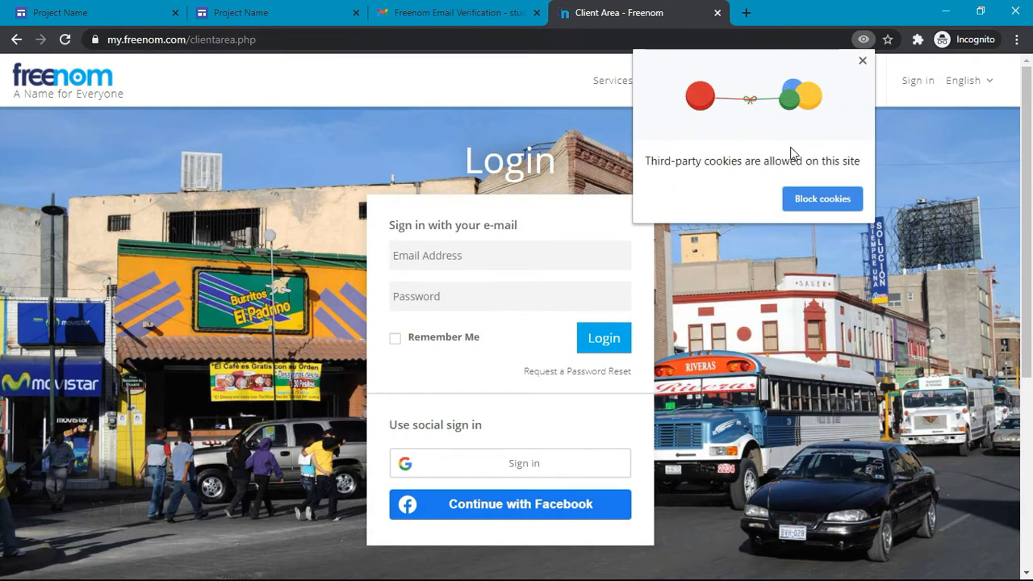
pyautogui.click(864, 41)
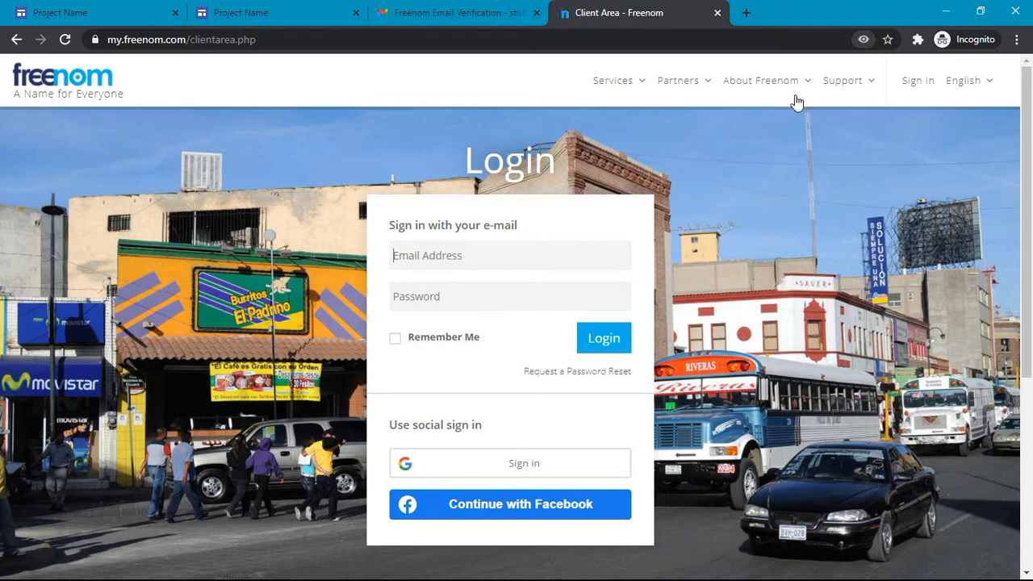
pyautogui.click(568, 461)
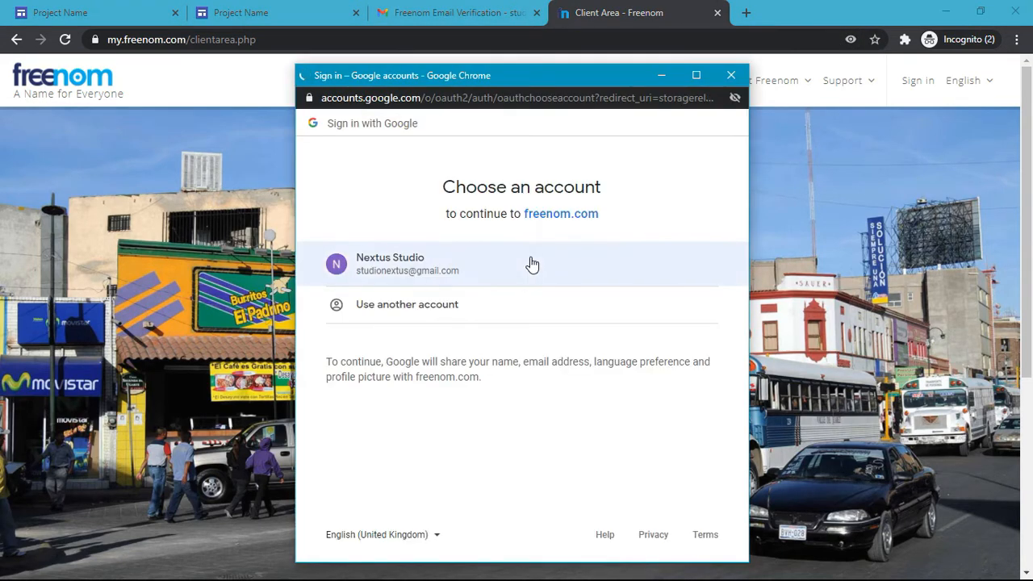
pyautogui.click(530, 258)
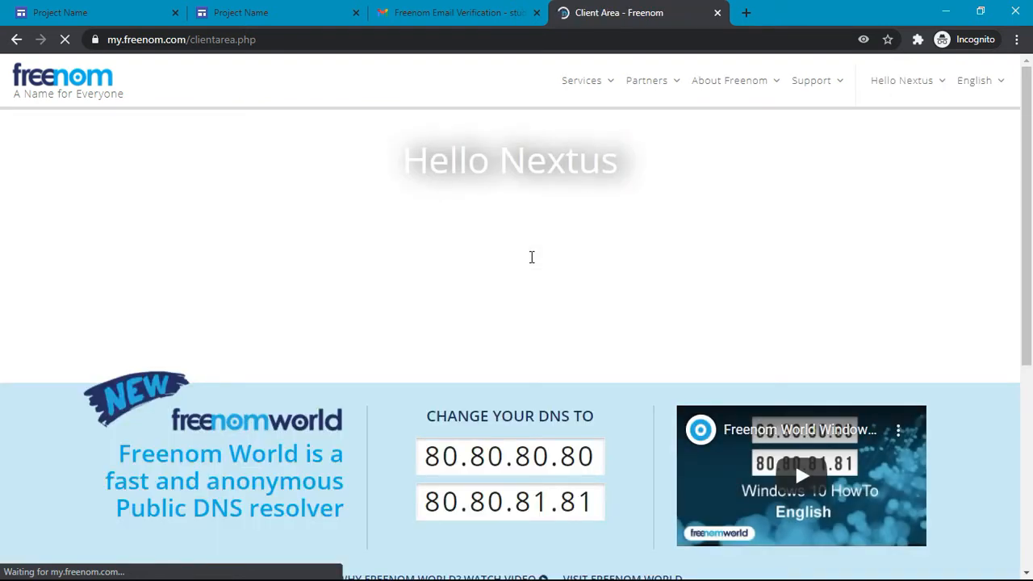
pyautogui.click(610, 81)
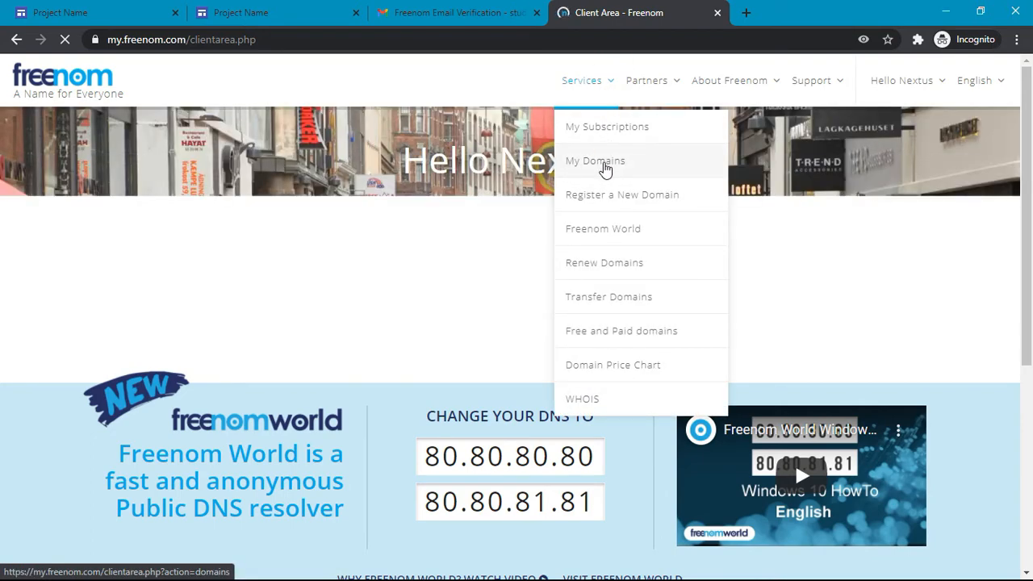
# Step: Check My Domains shows innovativethought.tk as active until 2022-02-07
pyautogui.click(604, 166)
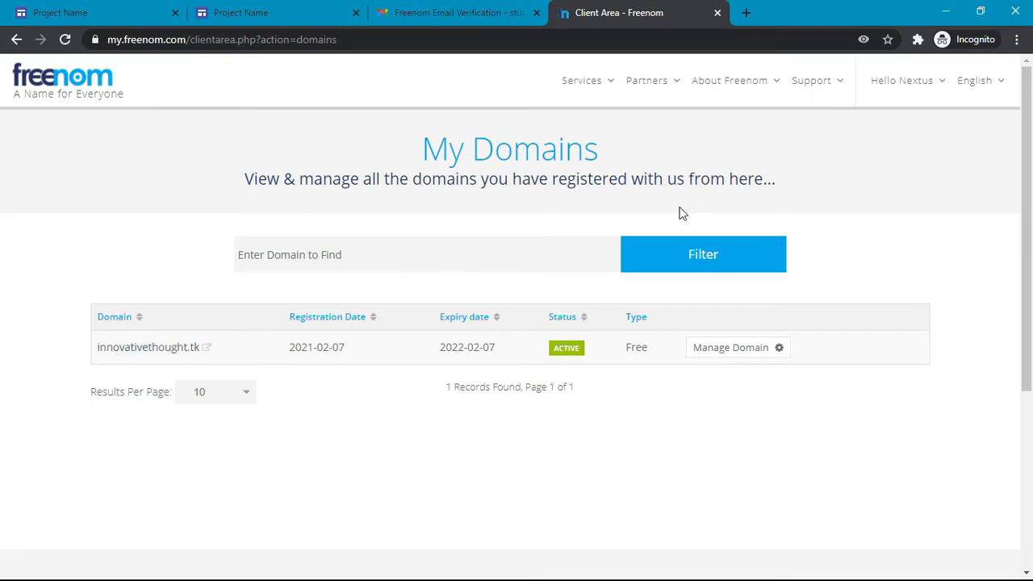
pyautogui.click(484, 11)
pyautogui.click(309, 7)
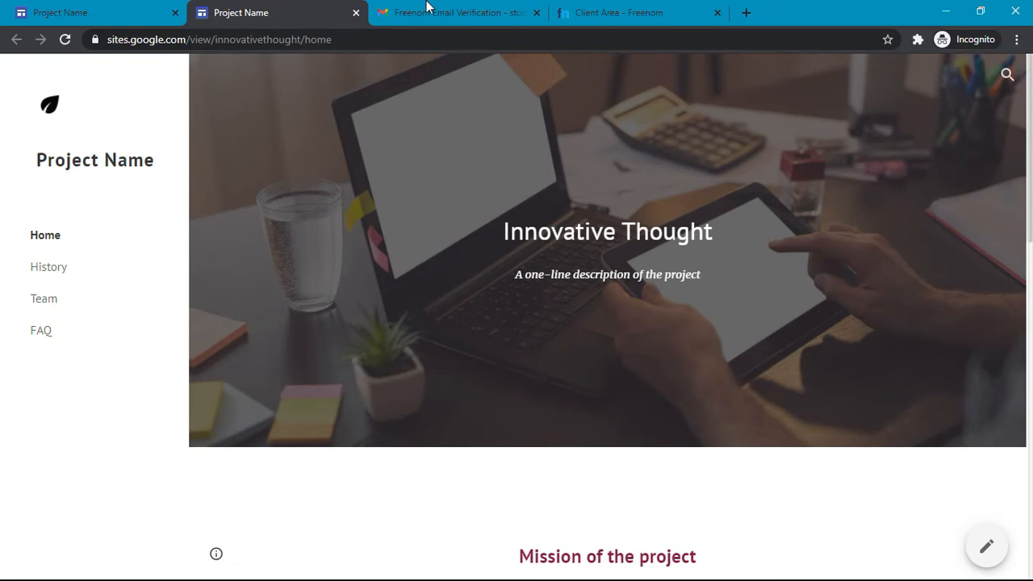
pyautogui.click(576, 6)
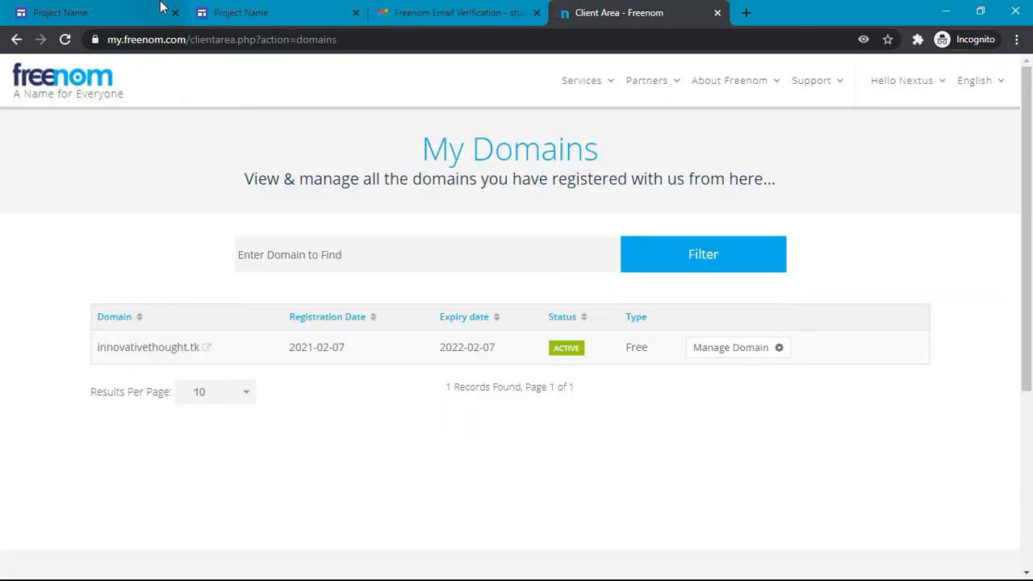
# Step: Compare the domains list with the Sites Custom URLs settings, ending on Custom URLs
pyautogui.click(67, 7)
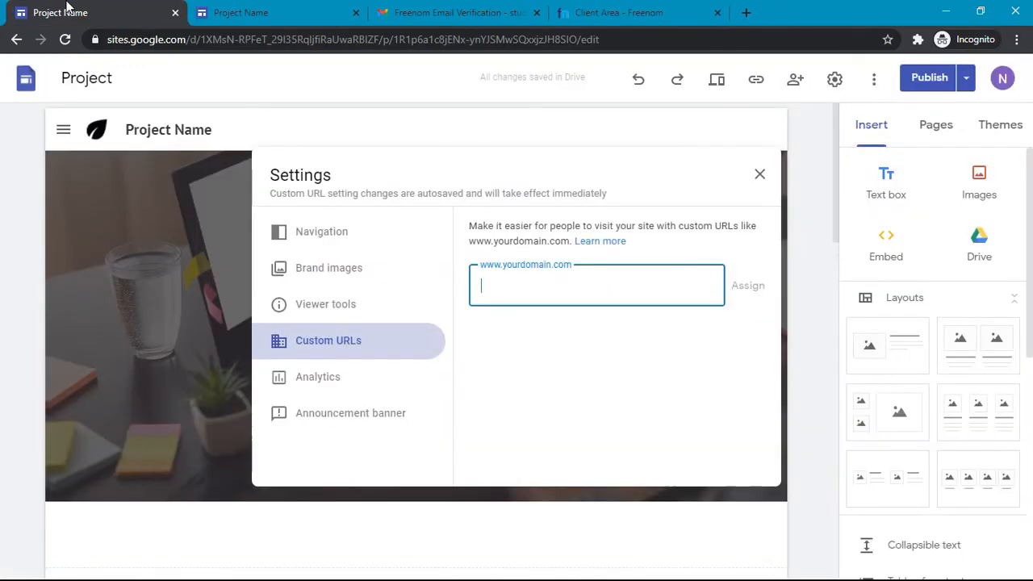
pyautogui.click(660, 8)
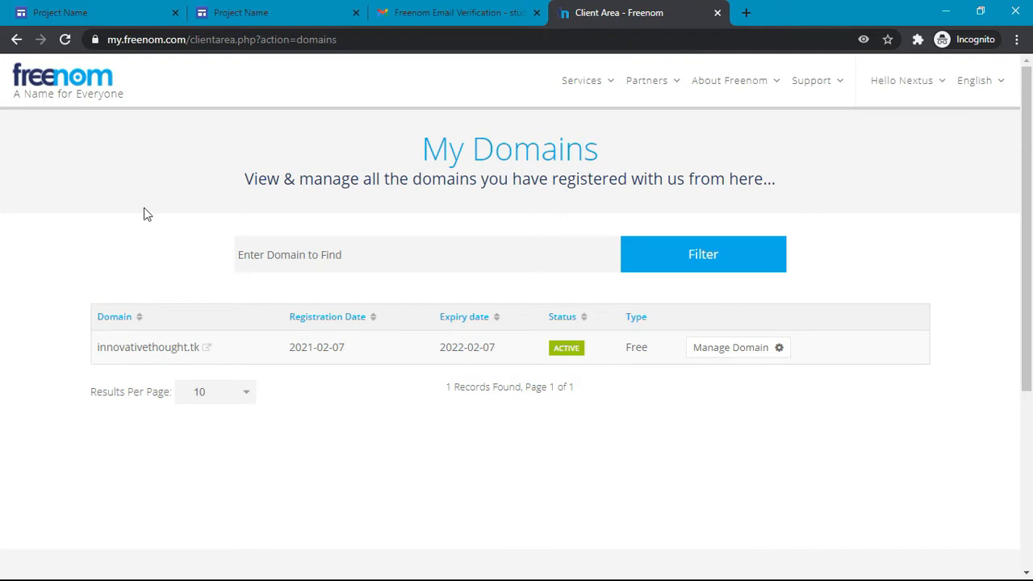
pyautogui.click(113, 7)
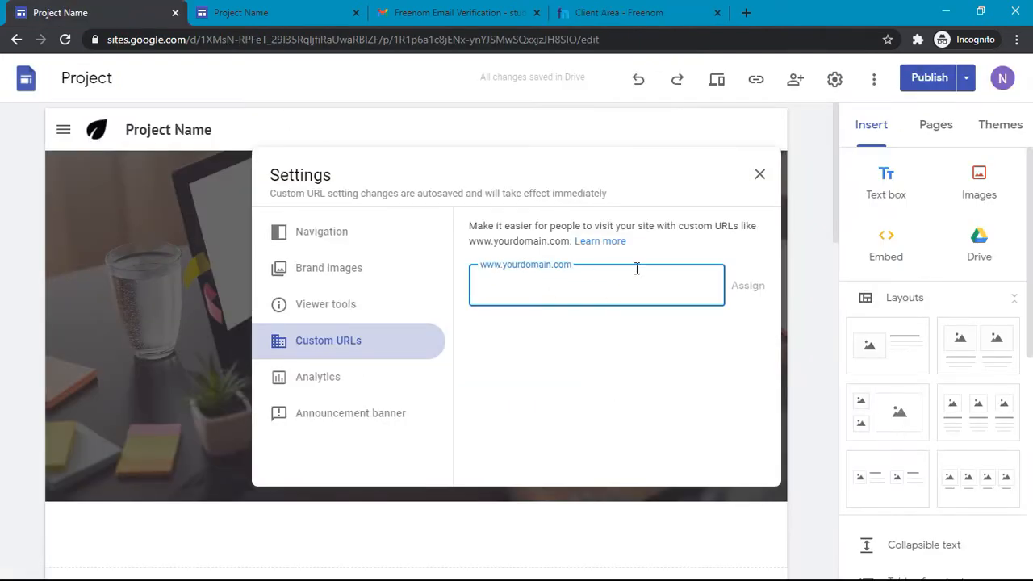
pyautogui.click(629, 7)
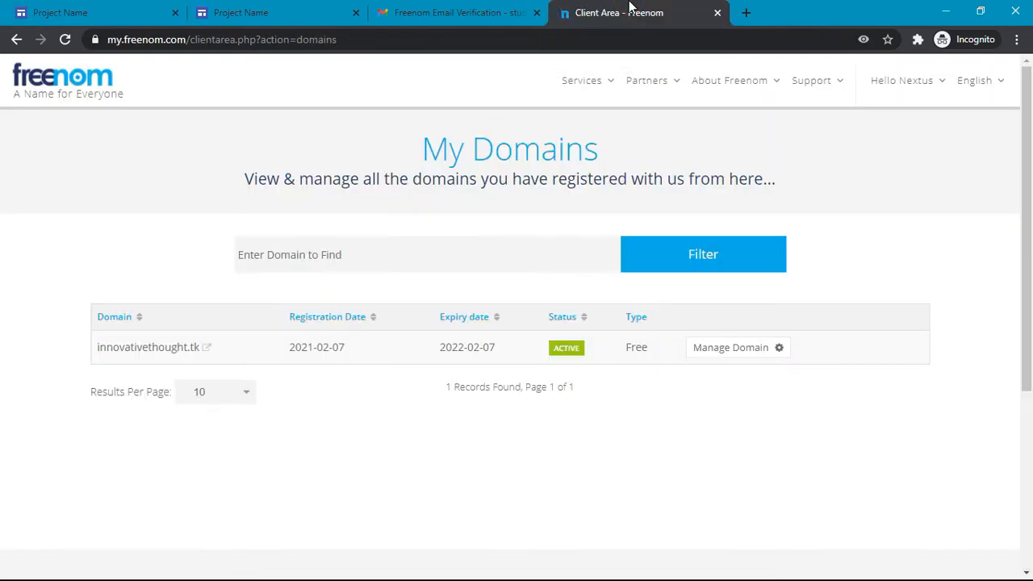
pyautogui.click(80, 8)
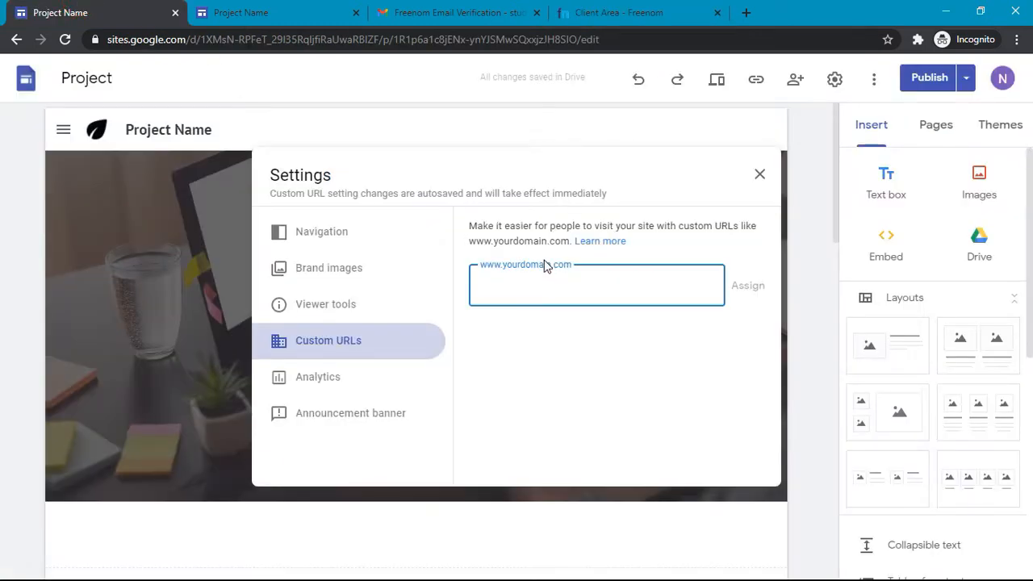
pyautogui.write('www.innovativeth')
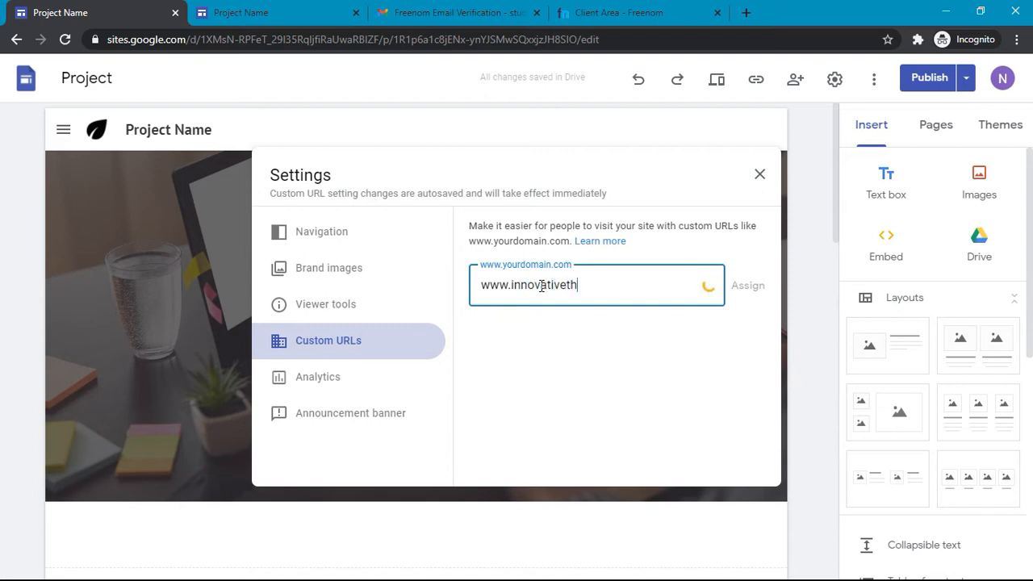
pyautogui.write('ought.tk')
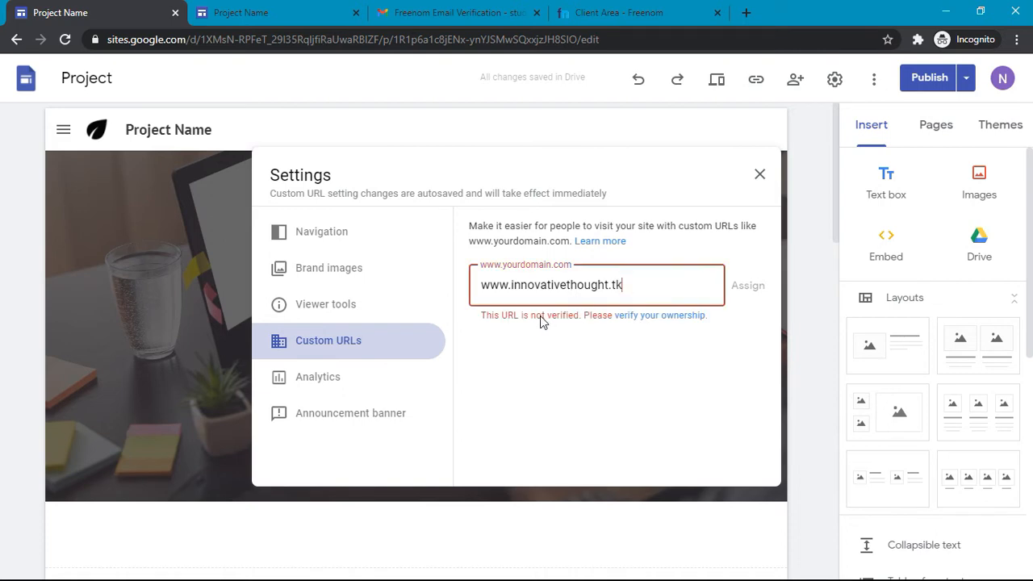
pyautogui.click(652, 319)
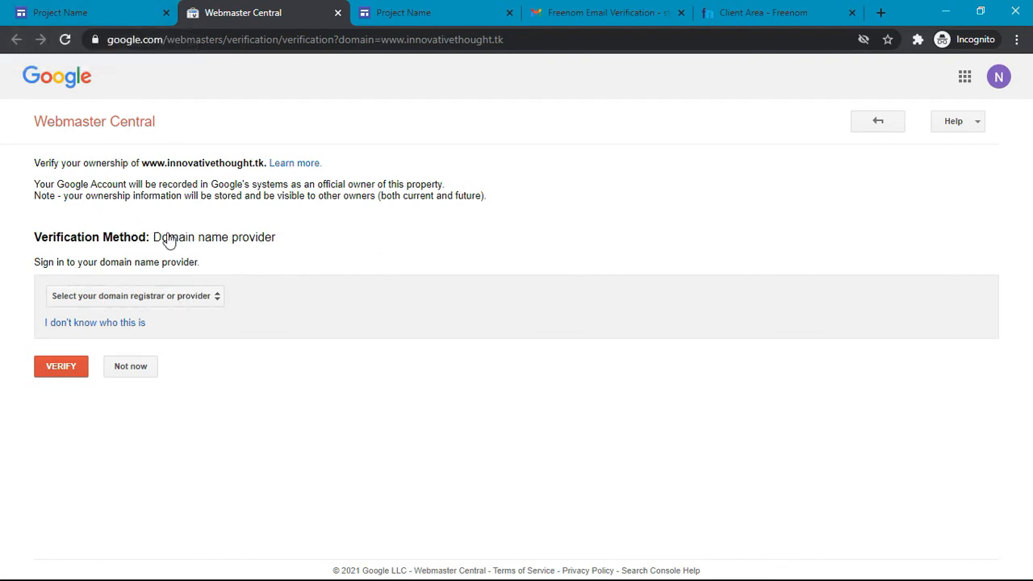
# Step: Review the domain-provider verification page, then go back to Webmaster Central's home with no verified properties
pyautogui.click(166, 297)
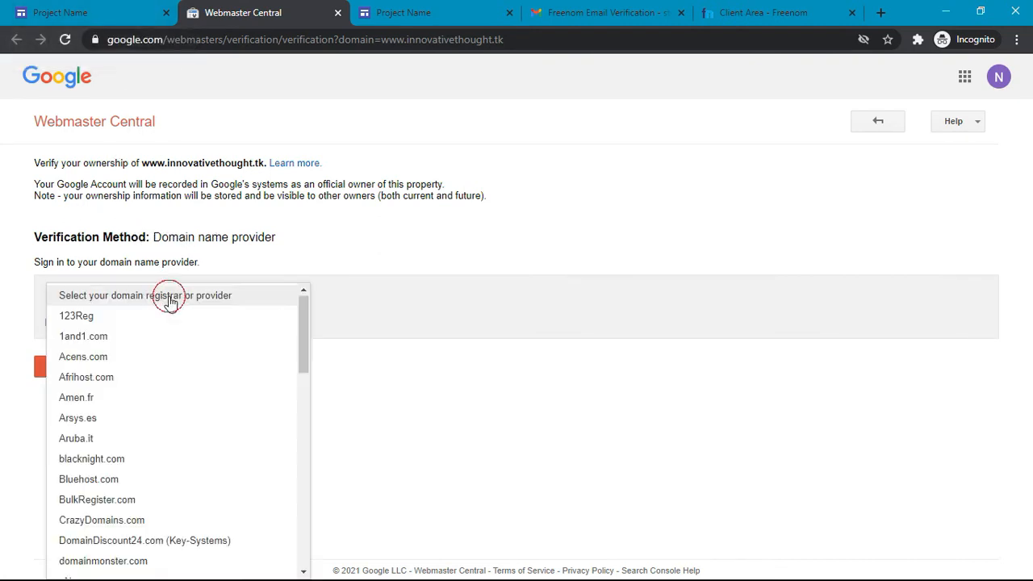
pyautogui.click(486, 485)
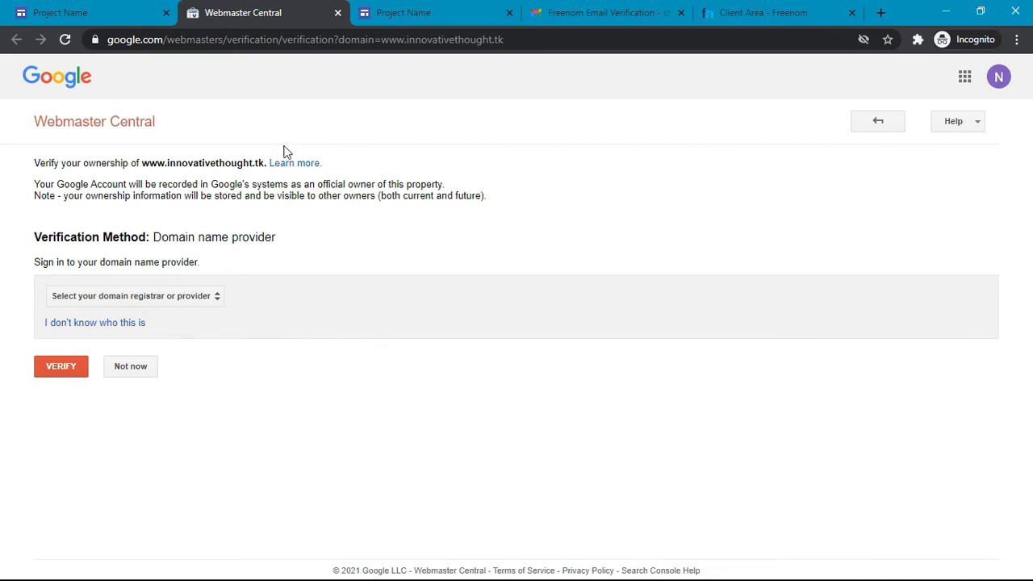
pyautogui.scroll(3, 145, 158)
pyautogui.hscroll(-1, 145, 158)
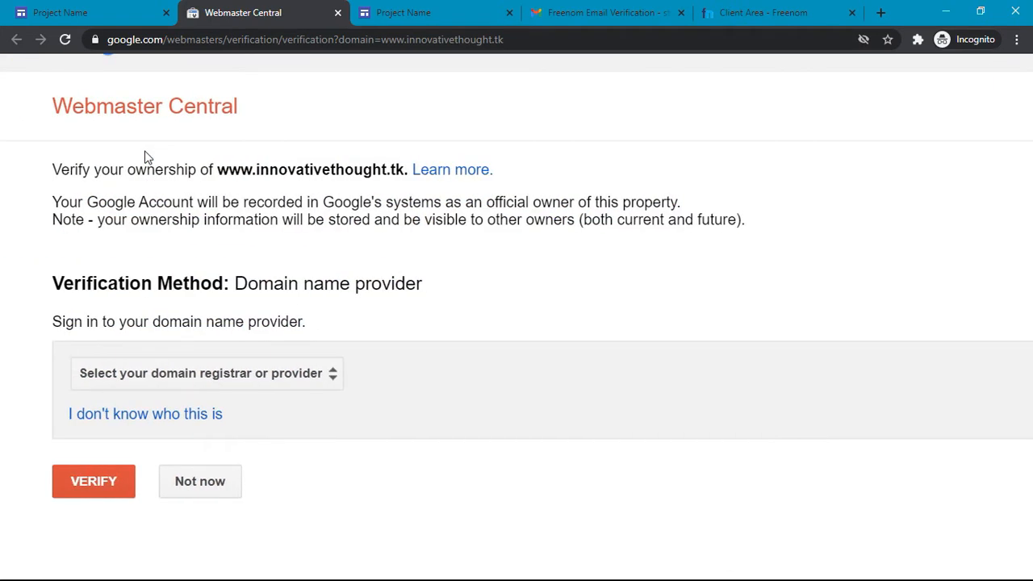
pyautogui.moveTo(217, 171); pyautogui.dragTo(403, 165)
pyautogui.click(434, 210)
pyautogui.scroll(-3, 434, 210)
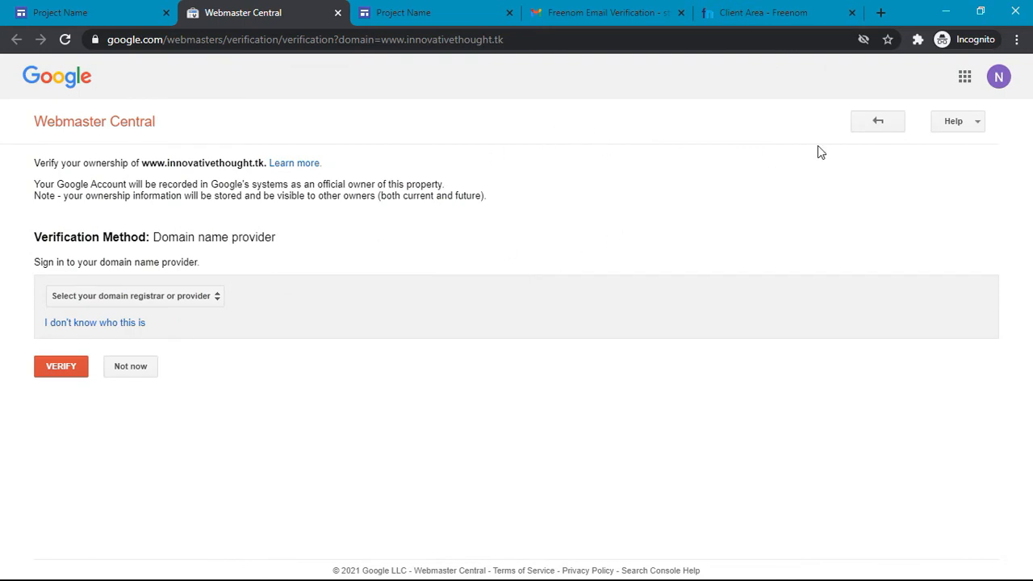
pyautogui.scroll(6, 907, 110)
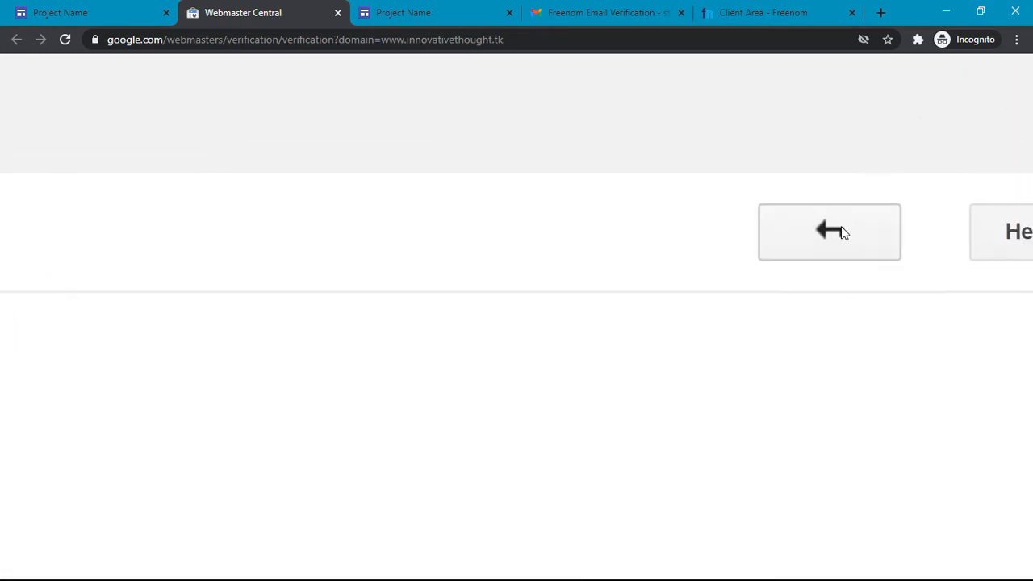
pyautogui.scroll(-6, 843, 232)
pyautogui.click(883, 127)
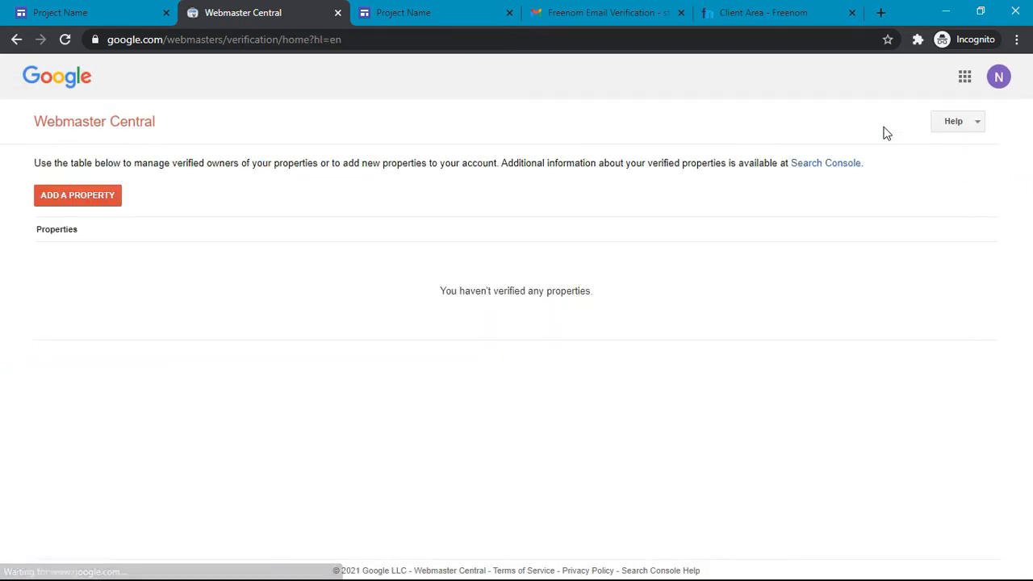
pyautogui.click(58, 201)
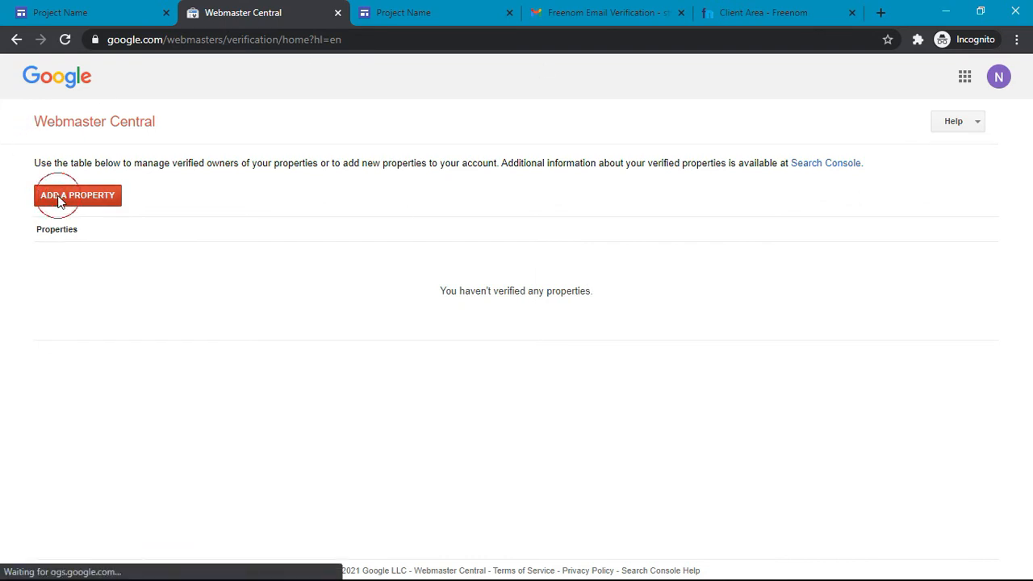
pyautogui.scroll(5, 72, 234)
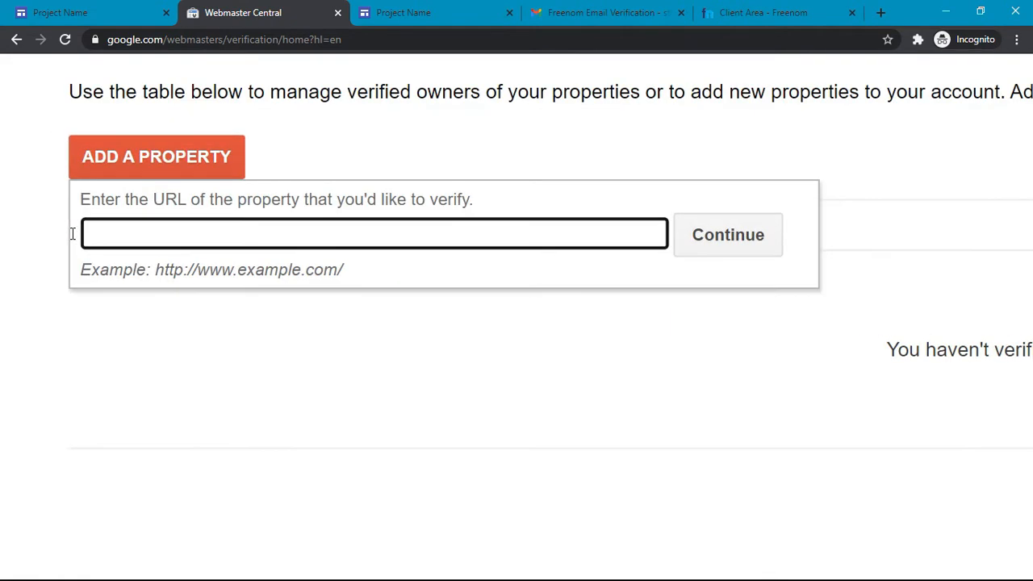
pyautogui.write('innovativetho')
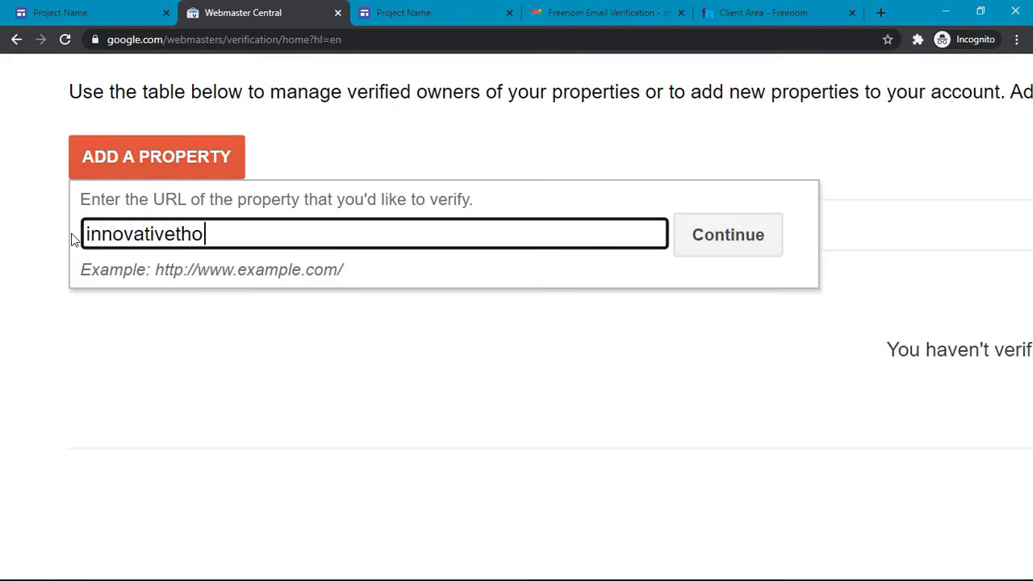
pyautogui.write('ught.tk')
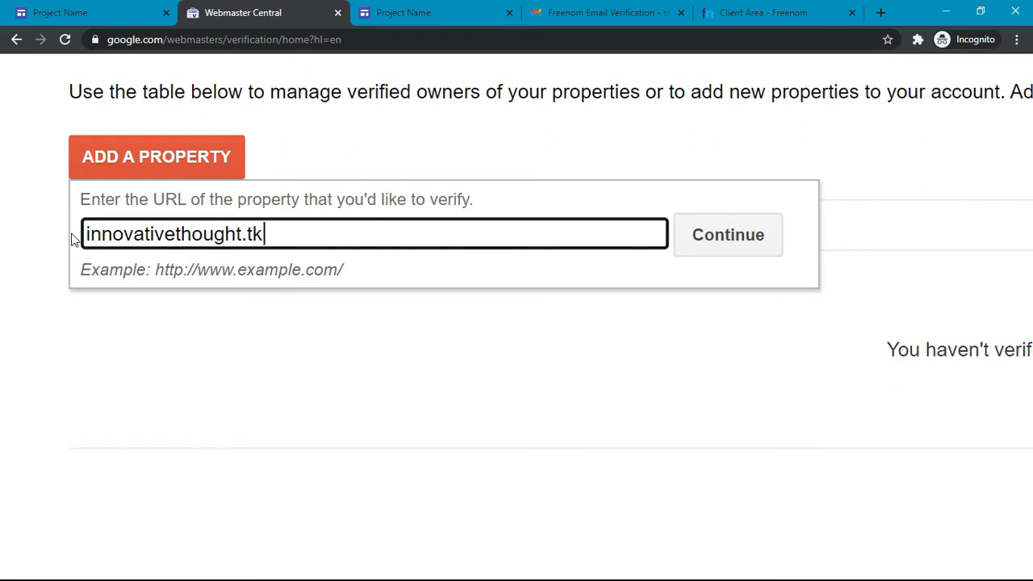
pyautogui.click(101, 246)
pyautogui.moveTo(156, 270); pyautogui.dragTo(238, 276)
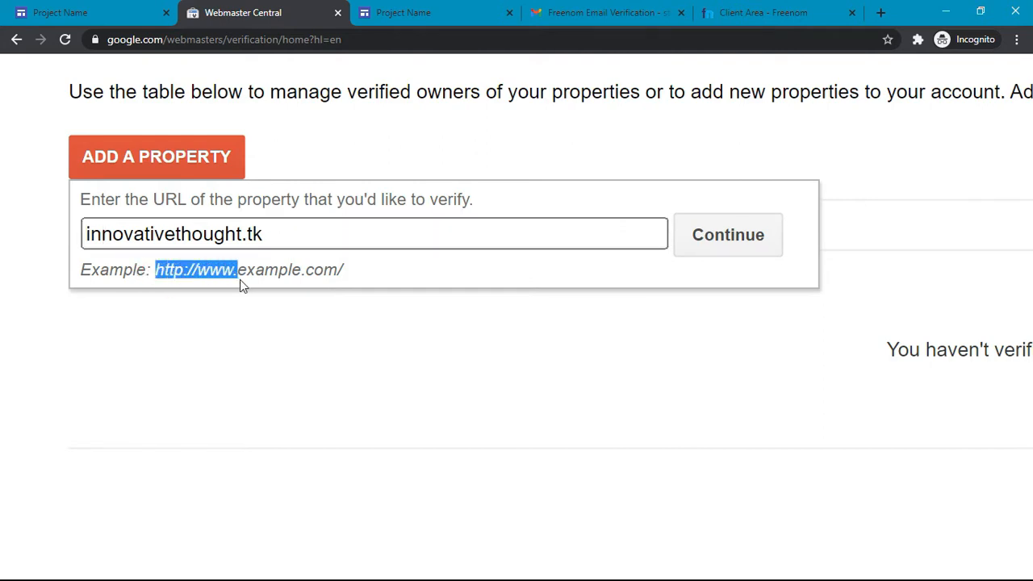
pyautogui.scroll(-5, 174, 313)
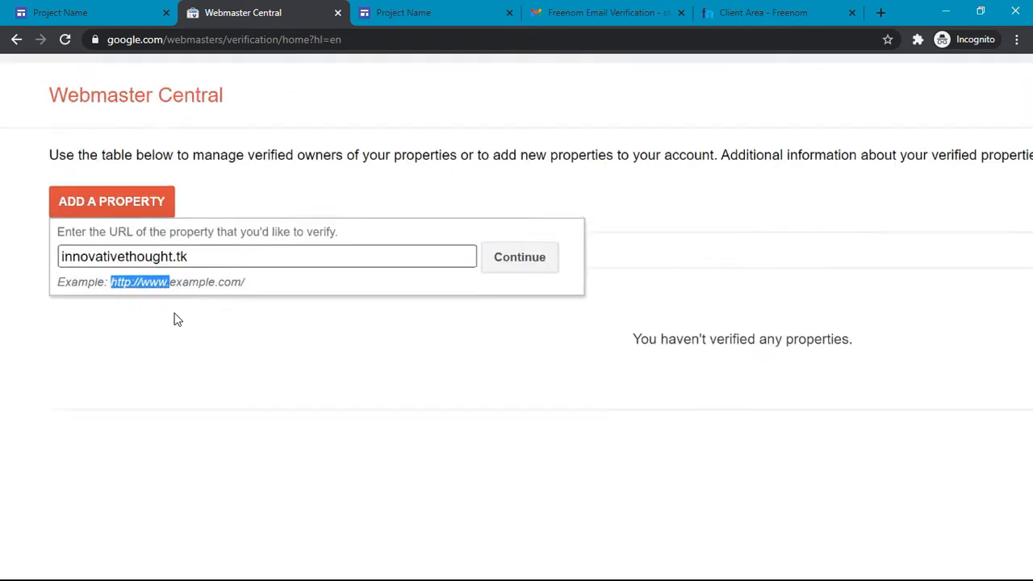
pyautogui.click(371, 235)
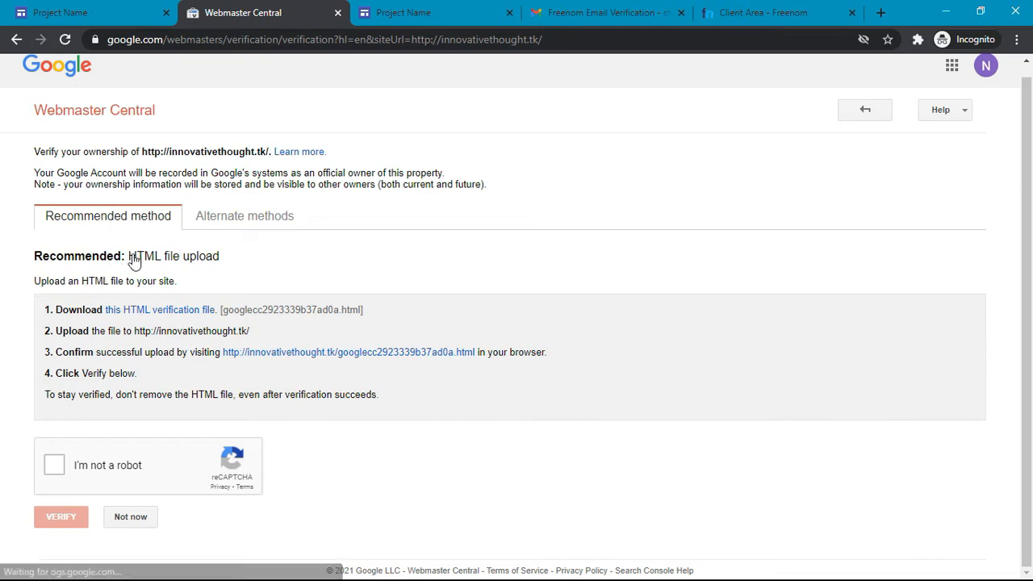
# Step: Under Alternate methods, choose Domain name provider with Other as the provider
pyautogui.click(240, 223)
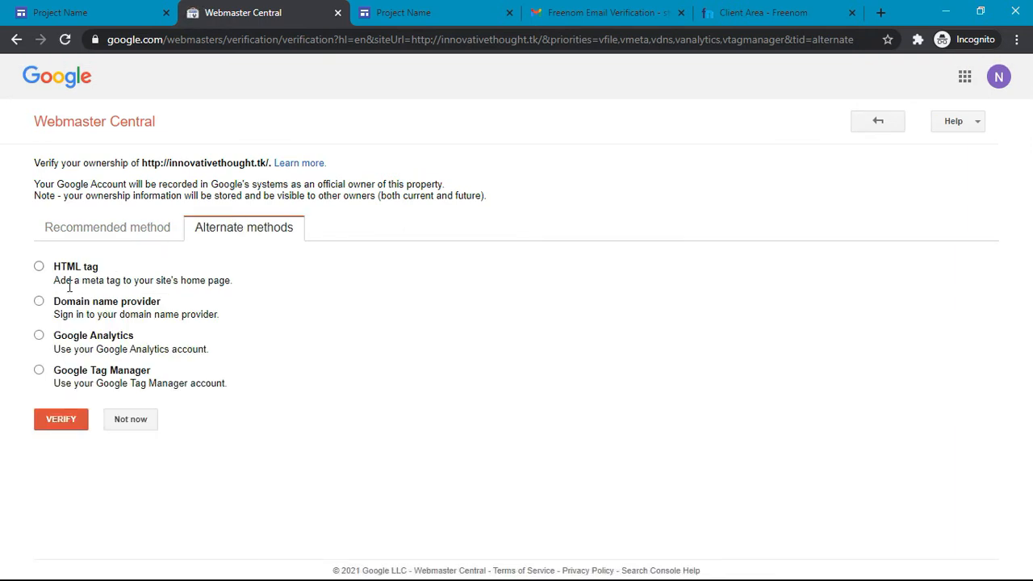
pyautogui.click(39, 302)
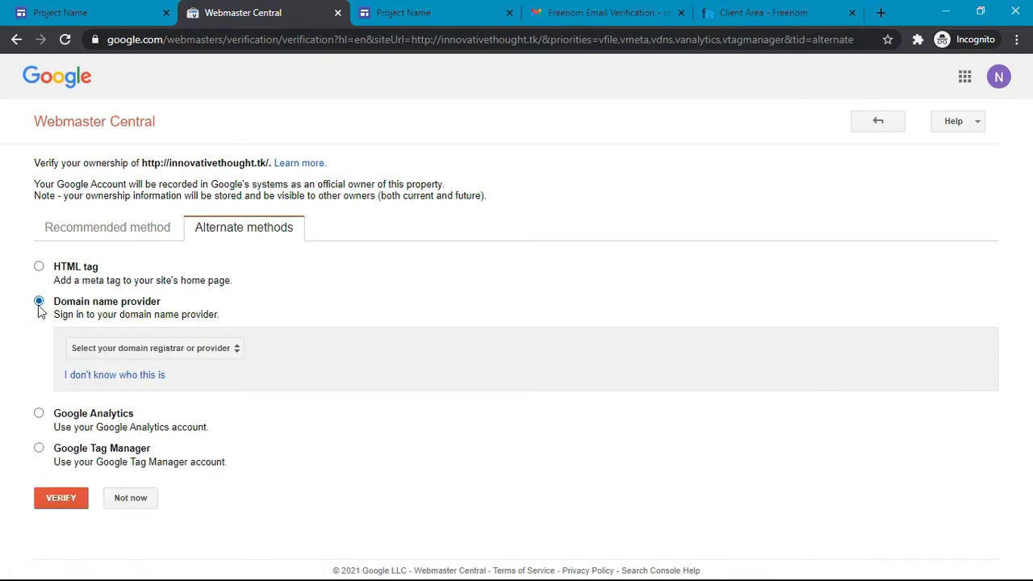
pyautogui.click(144, 353)
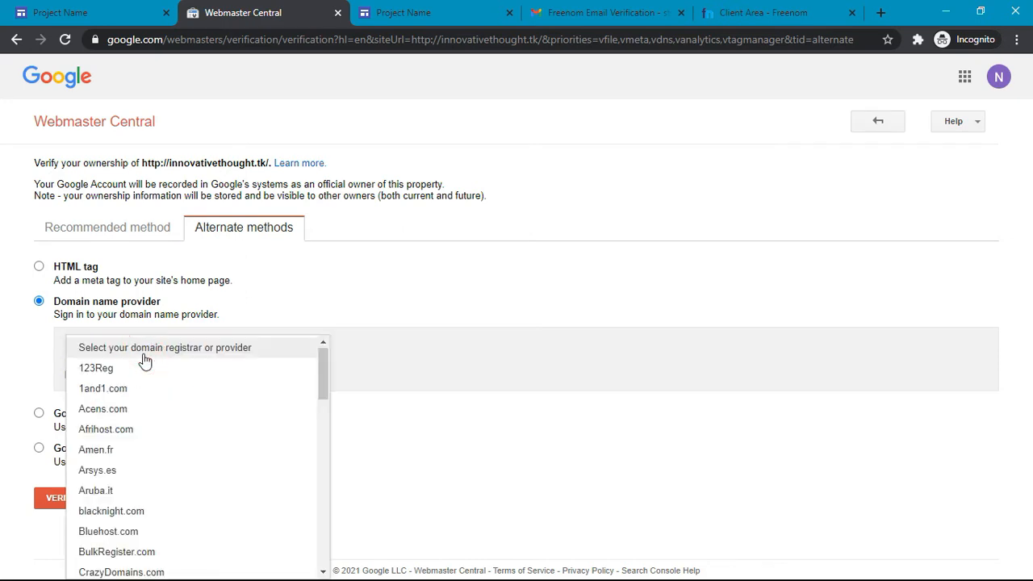
pyautogui.scroll(-2, 146, 361)
pyautogui.scroll(-10, 144, 359)
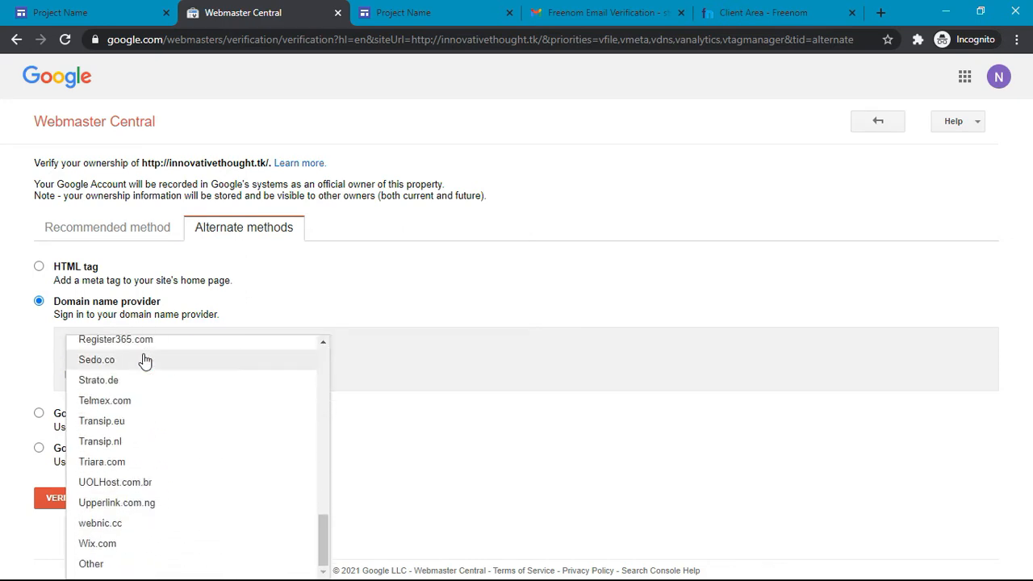
pyautogui.scroll(5, 112, 572)
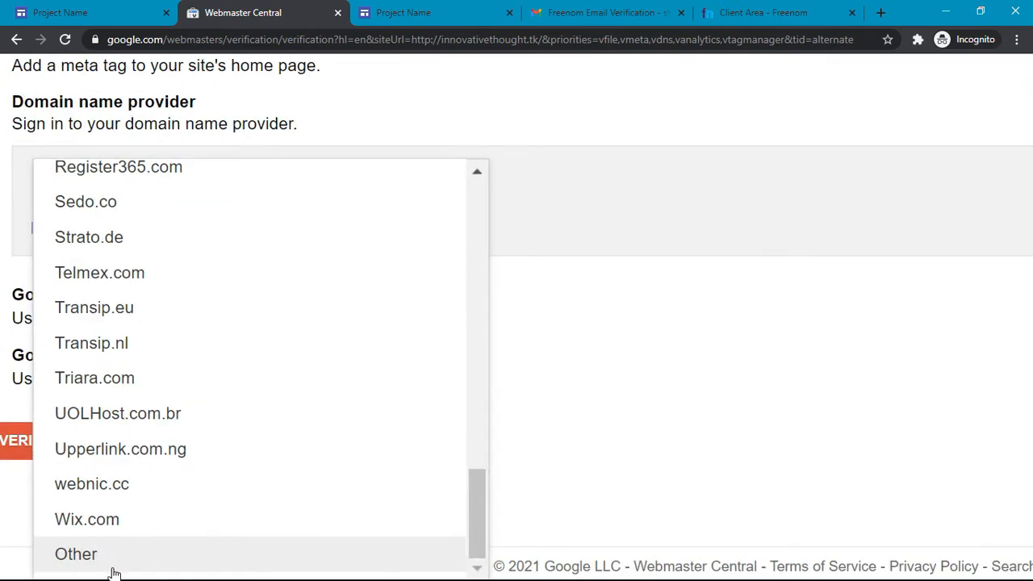
pyautogui.click(108, 566)
pyautogui.scroll(-5, 110, 572)
pyautogui.scroll(-2, 111, 571)
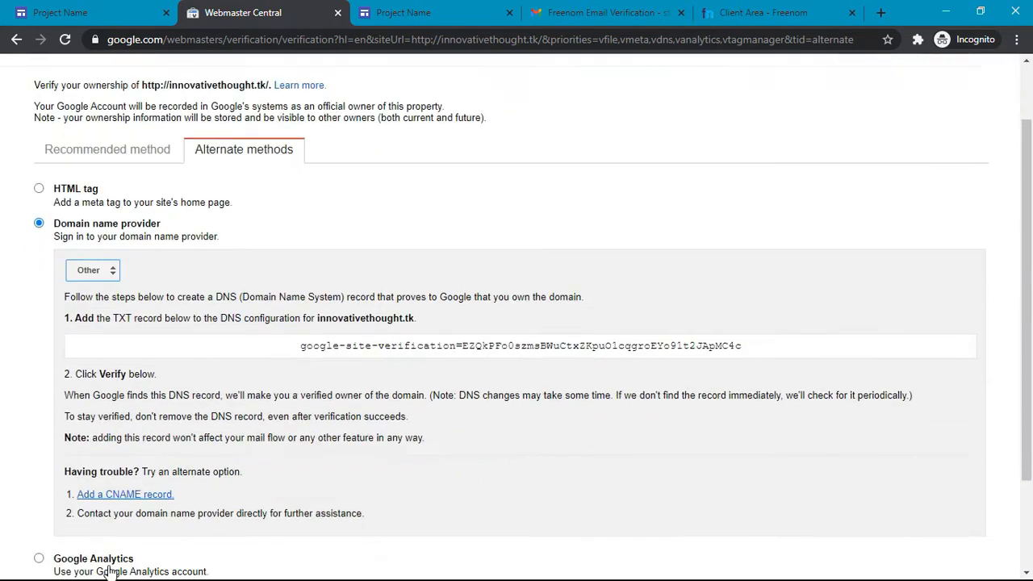
pyautogui.scroll(-2, 111, 572)
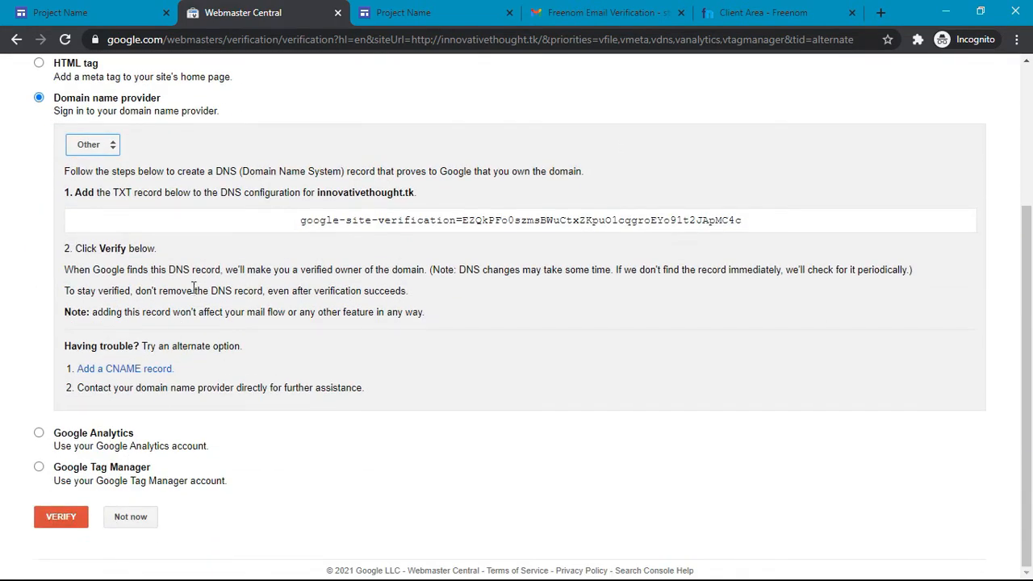
pyautogui.scroll(3, 192, 293)
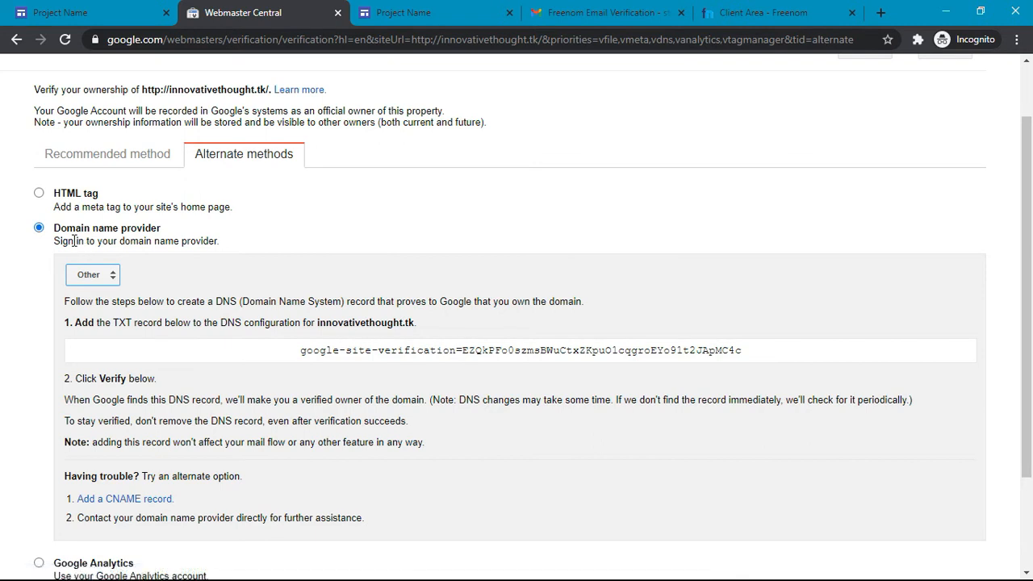
pyautogui.scroll(-1, 210, 315)
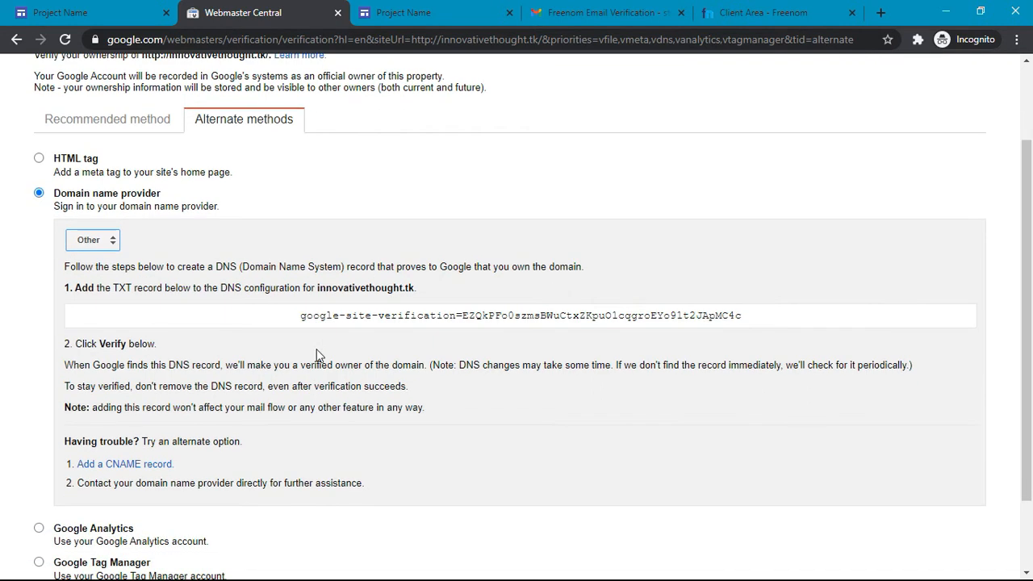
# Step: Select the google-site-verification TXT record text, then go to the Freenom tab
pyautogui.click(211, 324)
pyautogui.moveTo(297, 318); pyautogui.dragTo(754, 303)
pyautogui.click(775, 303)
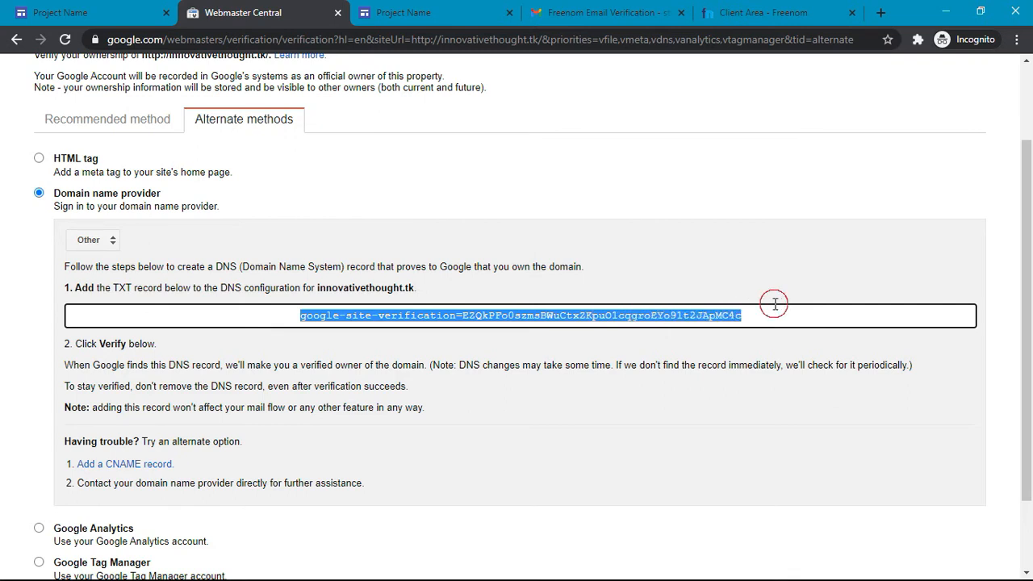
pyautogui.click(726, 10)
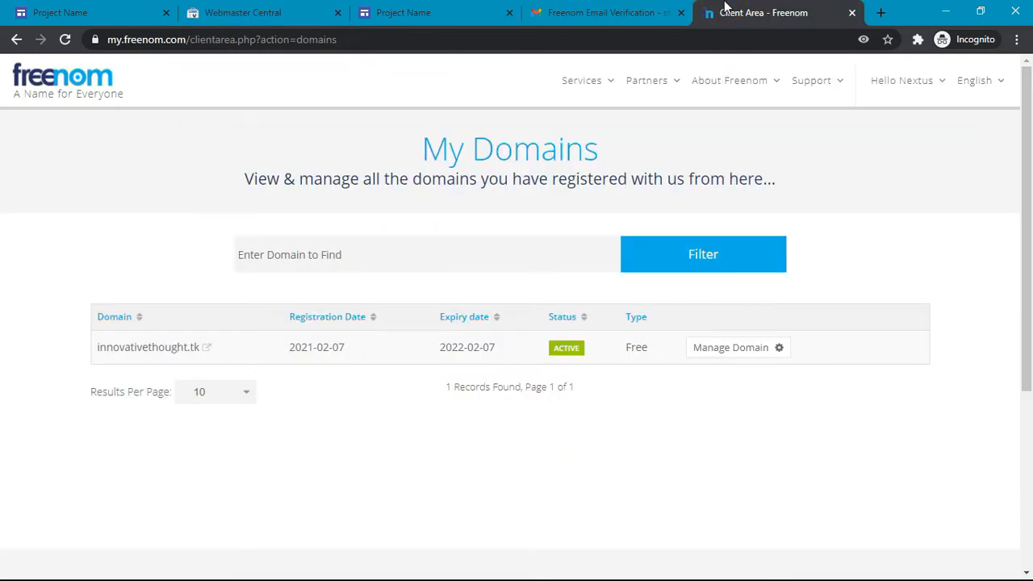
# Step: Open DNS management for innovativethought.tk and copy the TXT verification record from Webmaster Central
pyautogui.click(726, 357)
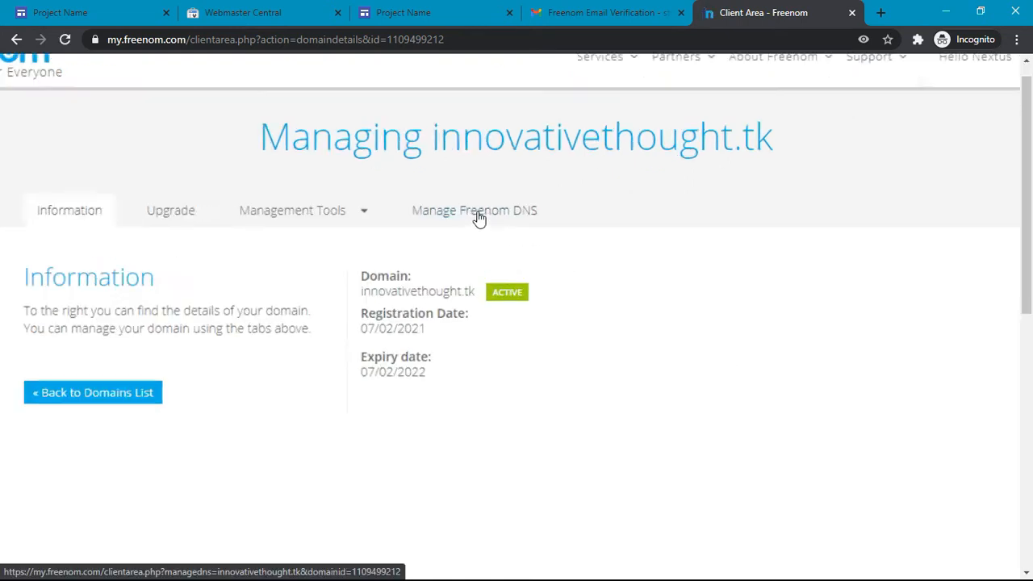
pyautogui.click(478, 215)
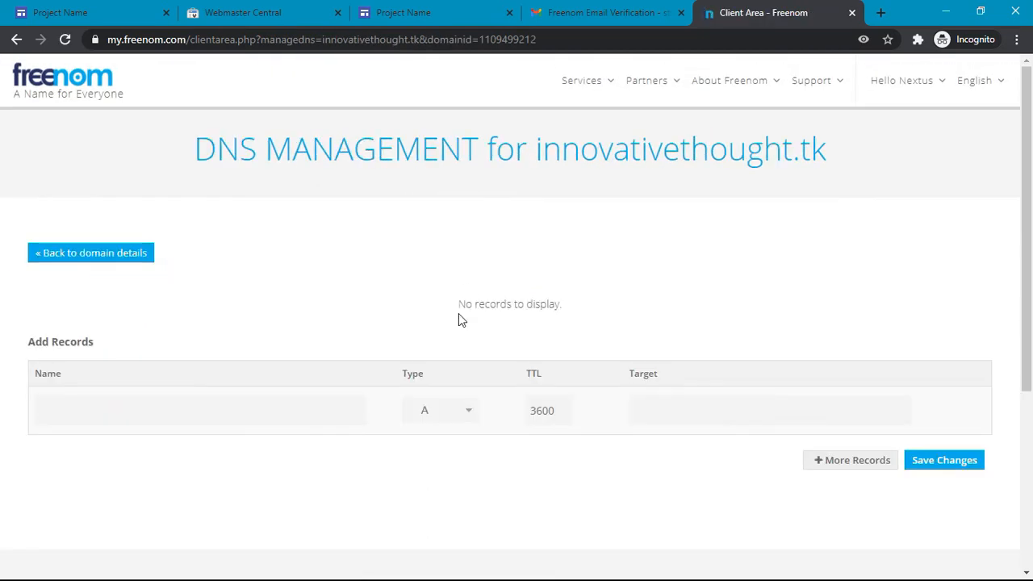
pyautogui.click(279, 8)
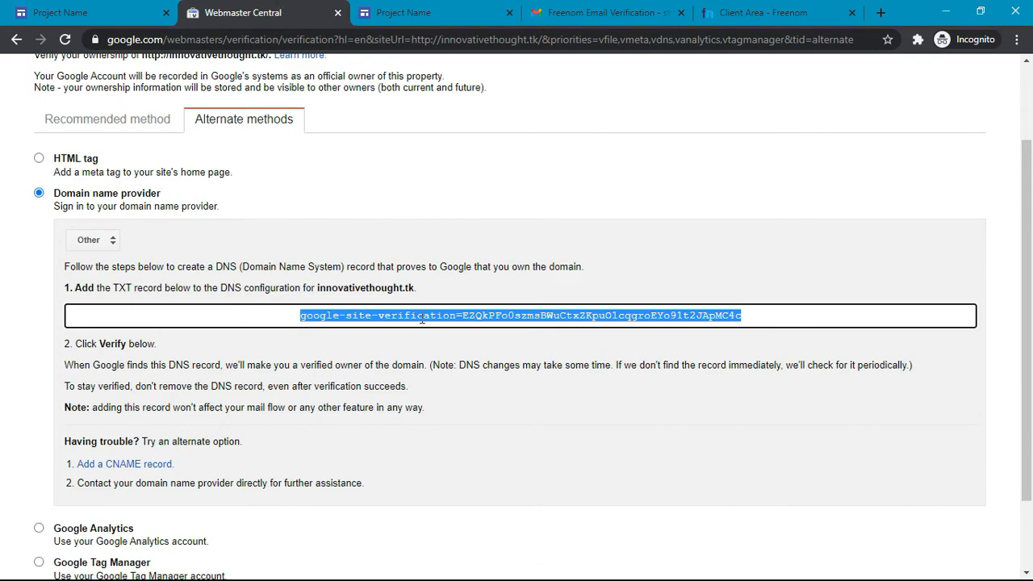
pyautogui.hotkey('ctrl', 'c')
pyautogui.click(747, 12)
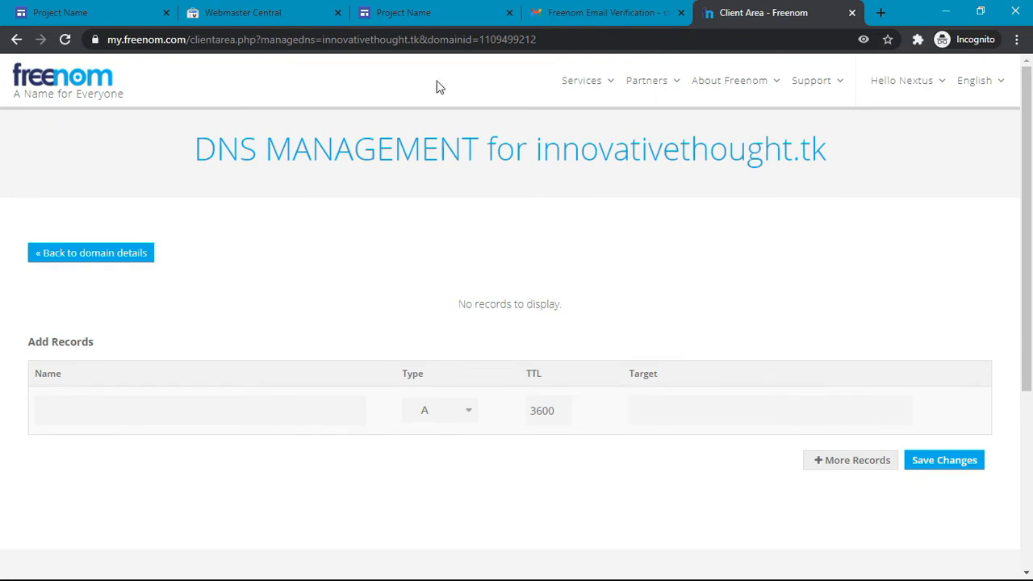
pyautogui.click(440, 7)
pyautogui.click(274, 8)
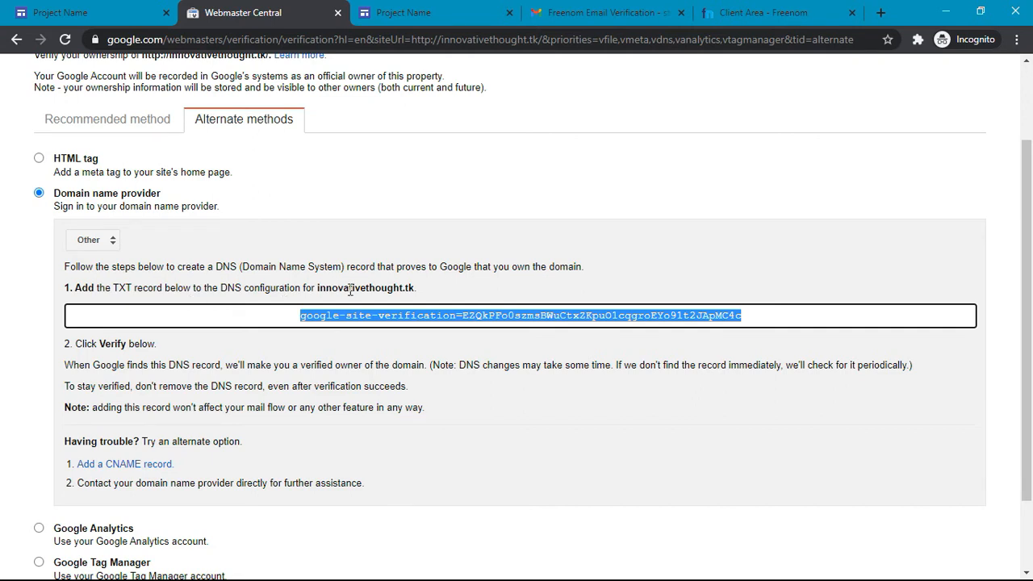
pyautogui.scroll(-1, 353, 290)
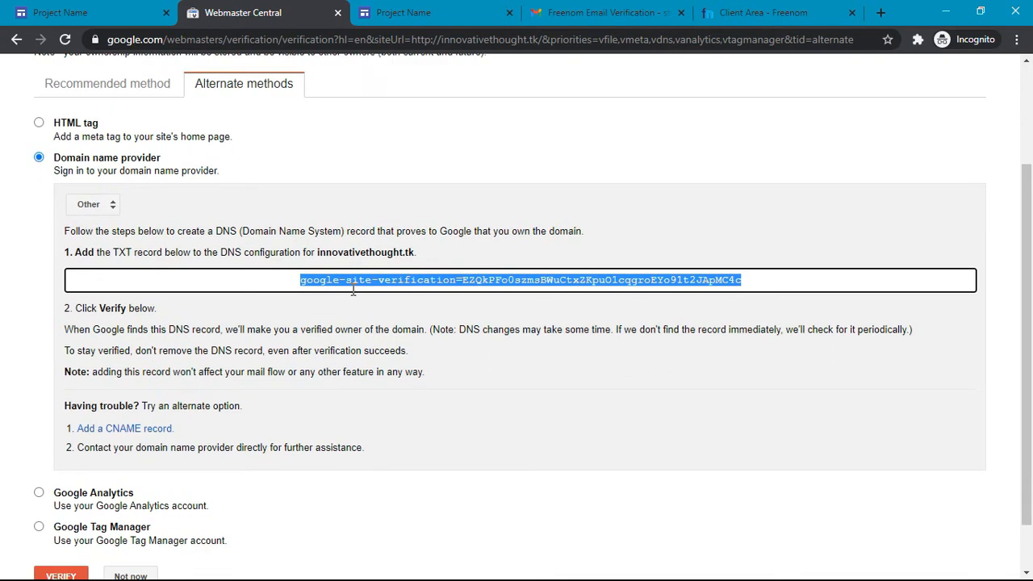
pyautogui.click(763, 12)
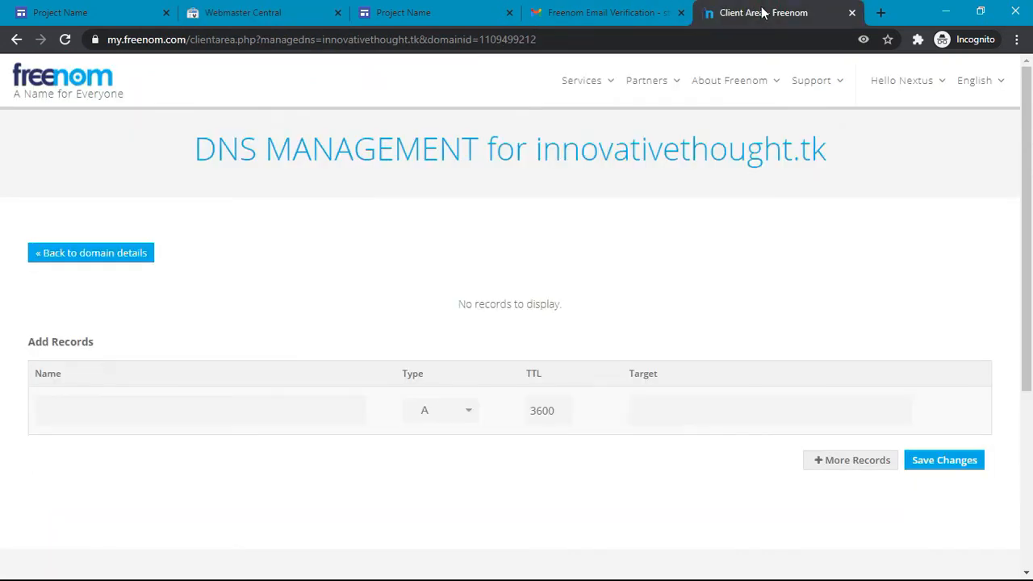
# Step: Paste the verification value as a new TXT record's target, save it, and return to Webmaster Central
pyautogui.click(658, 410)
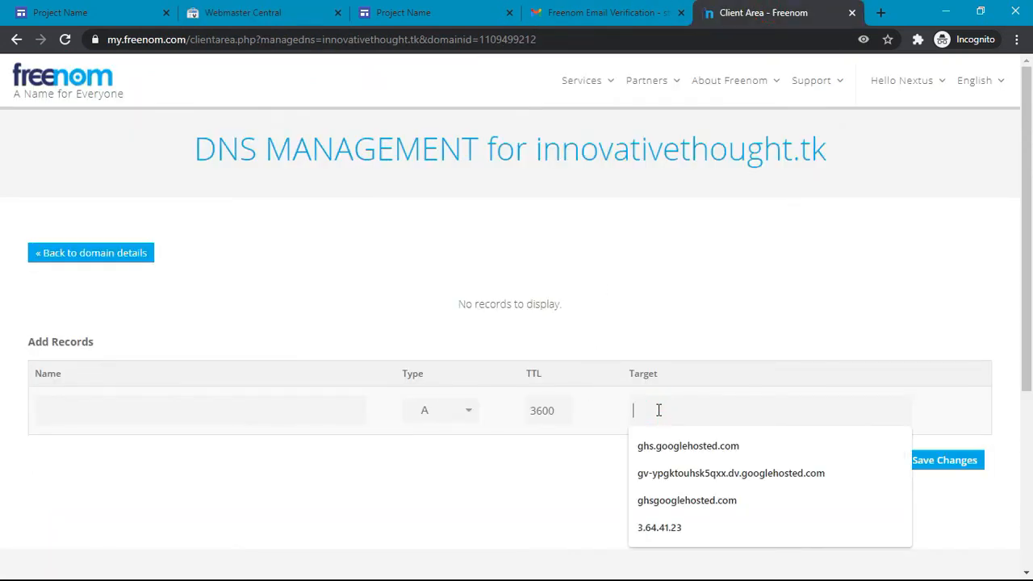
pyautogui.hotkey('ctrl', 'v')
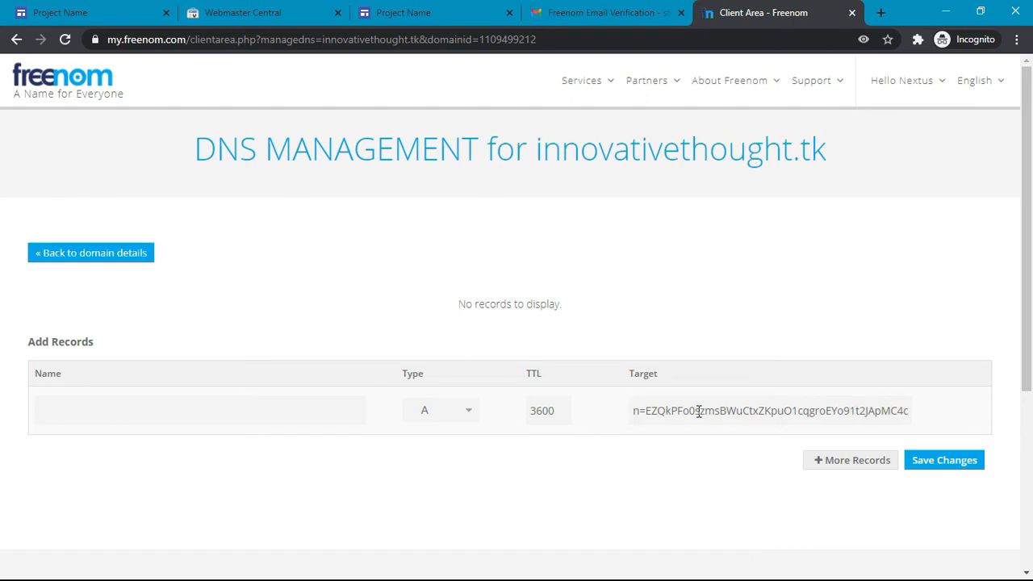
pyautogui.moveTo(683, 411); pyautogui.dragTo(938, 411)
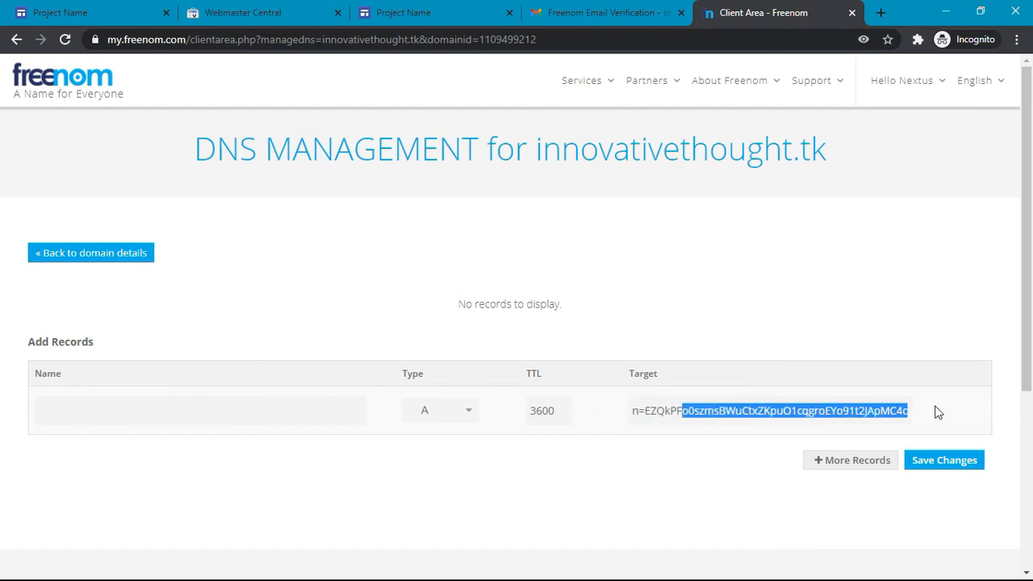
pyautogui.click(844, 407)
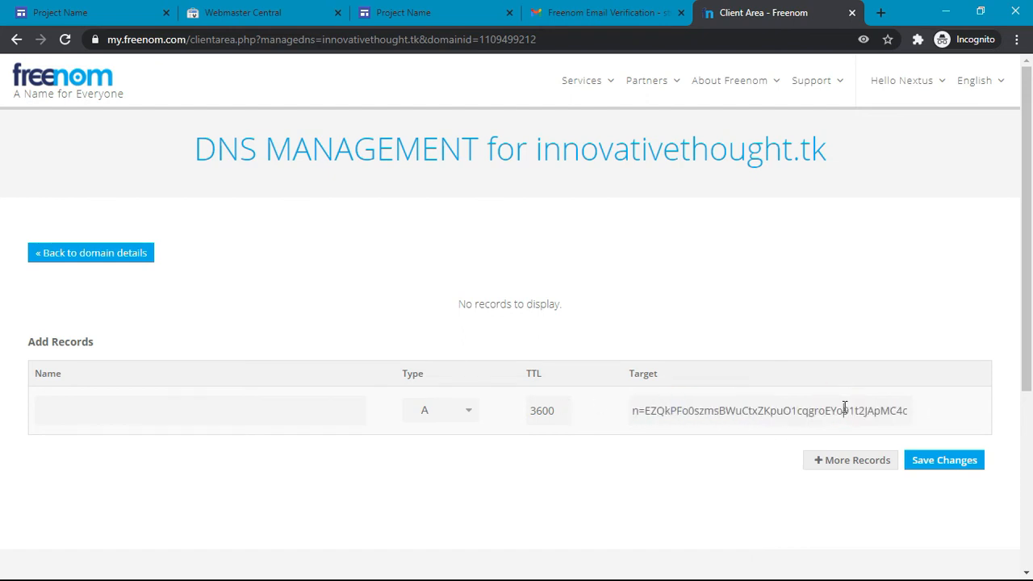
pyautogui.click(466, 401)
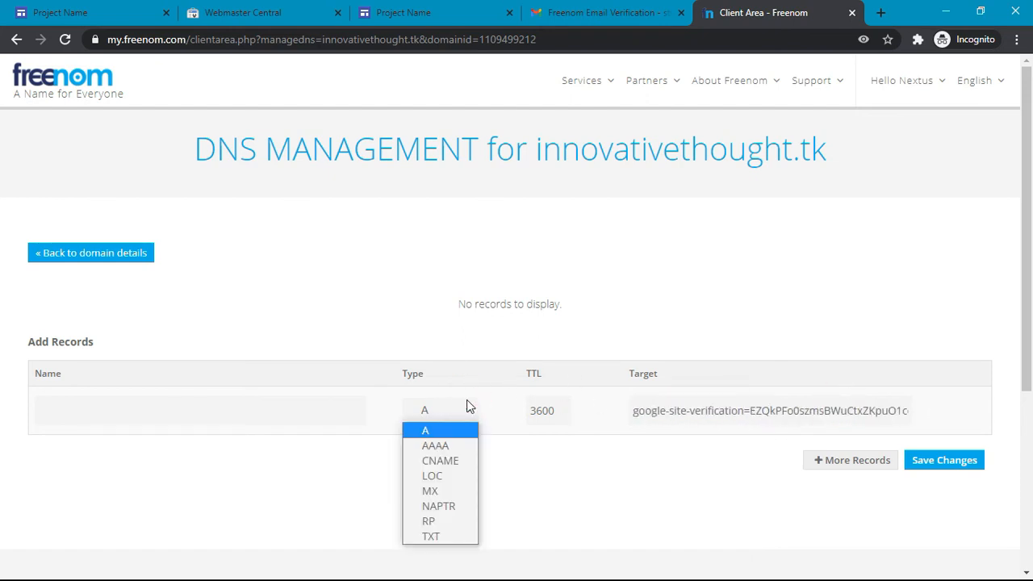
pyautogui.click(442, 537)
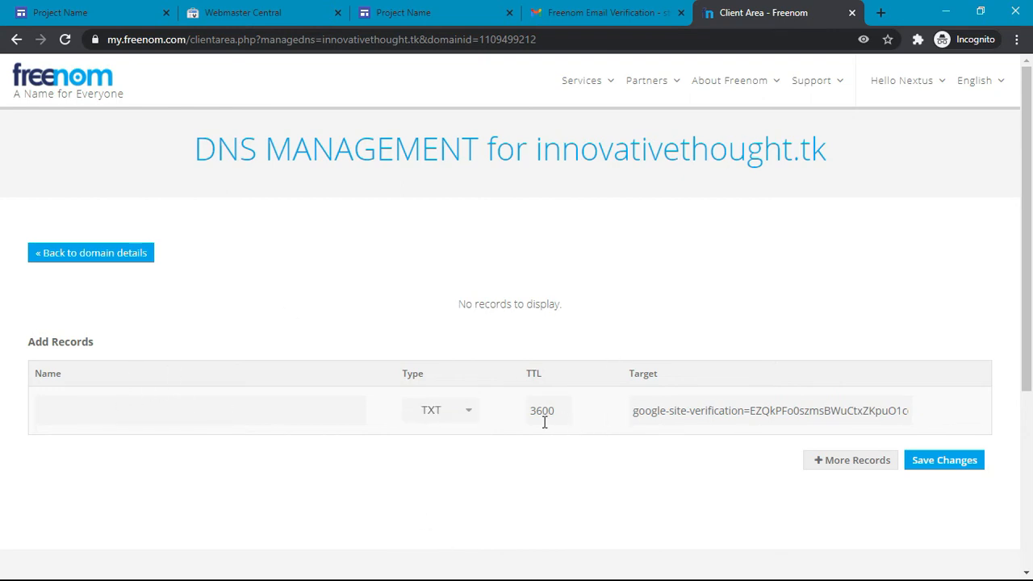
pyautogui.click(933, 463)
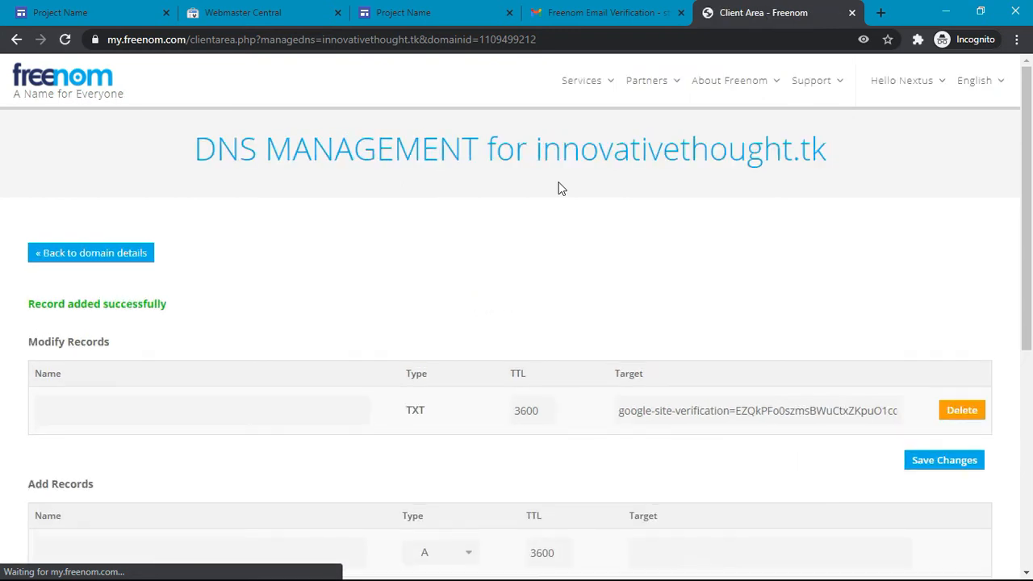
pyautogui.scroll(-2, 561, 188)
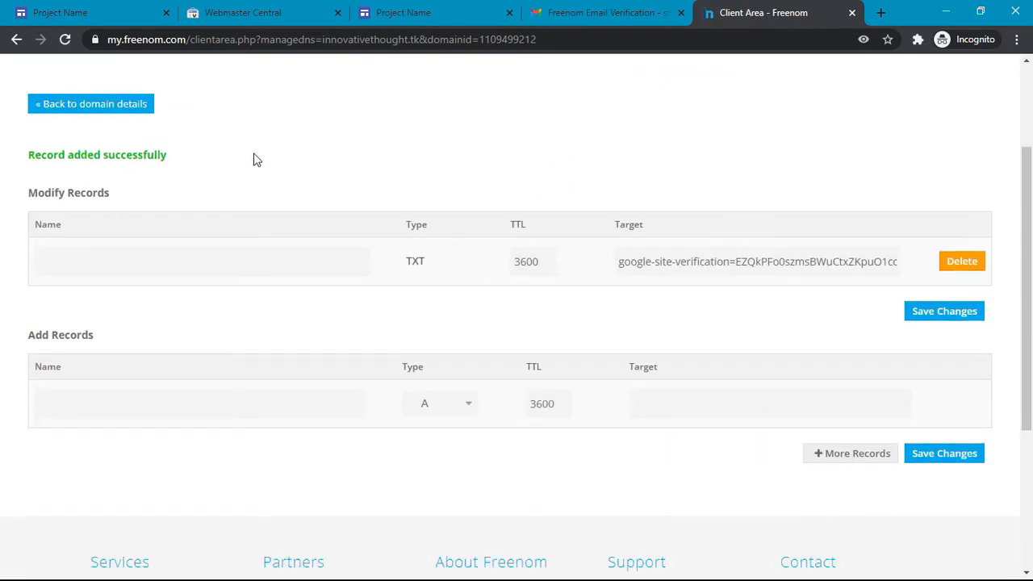
pyautogui.click(242, 10)
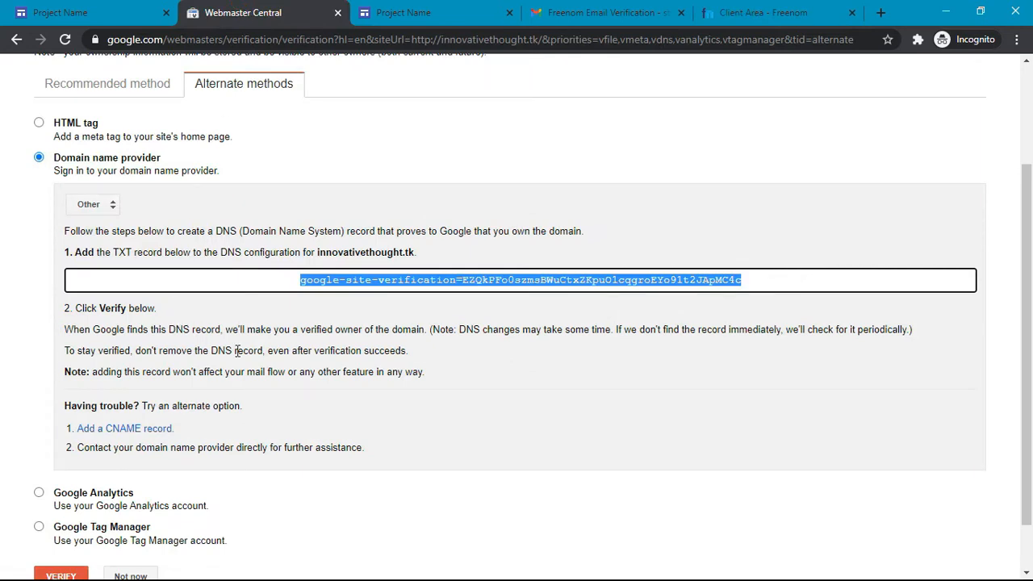
# Step: Read through the DNS verification instructions, then return to Freenom's innovativethought.tk DNS records
pyautogui.scroll(-1, 237, 352)
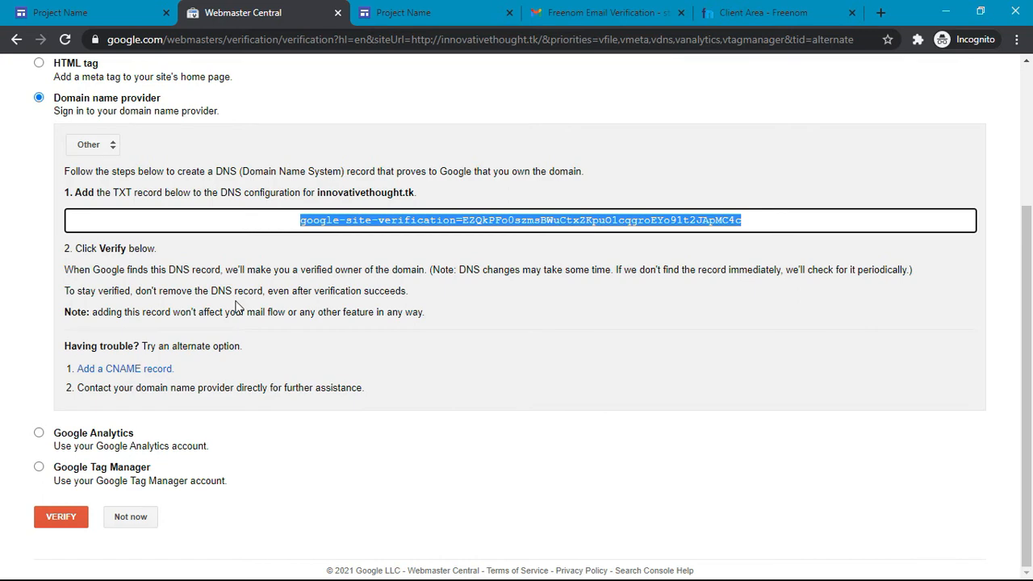
pyautogui.scroll(2, 238, 306)
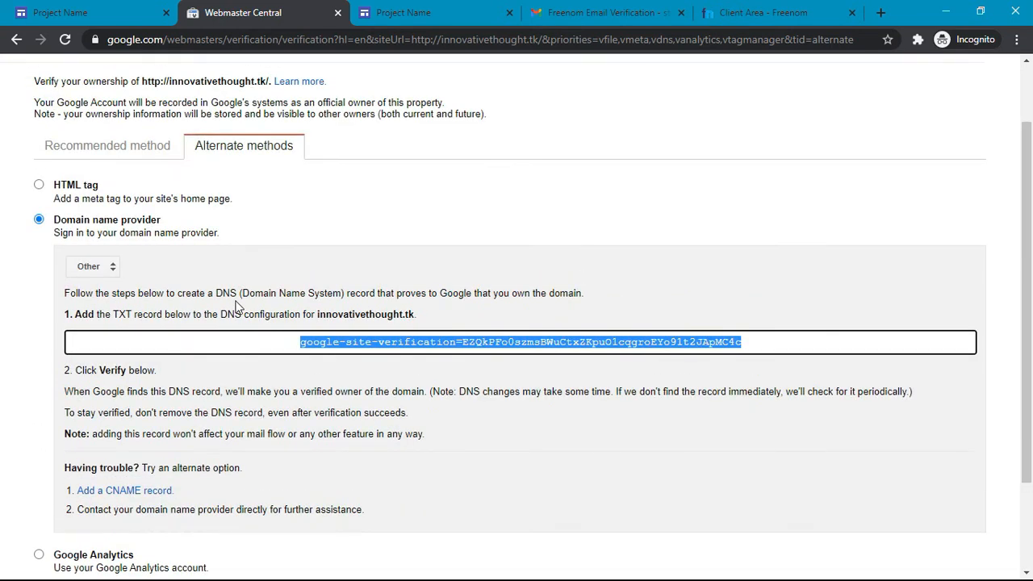
pyautogui.click(12, 11)
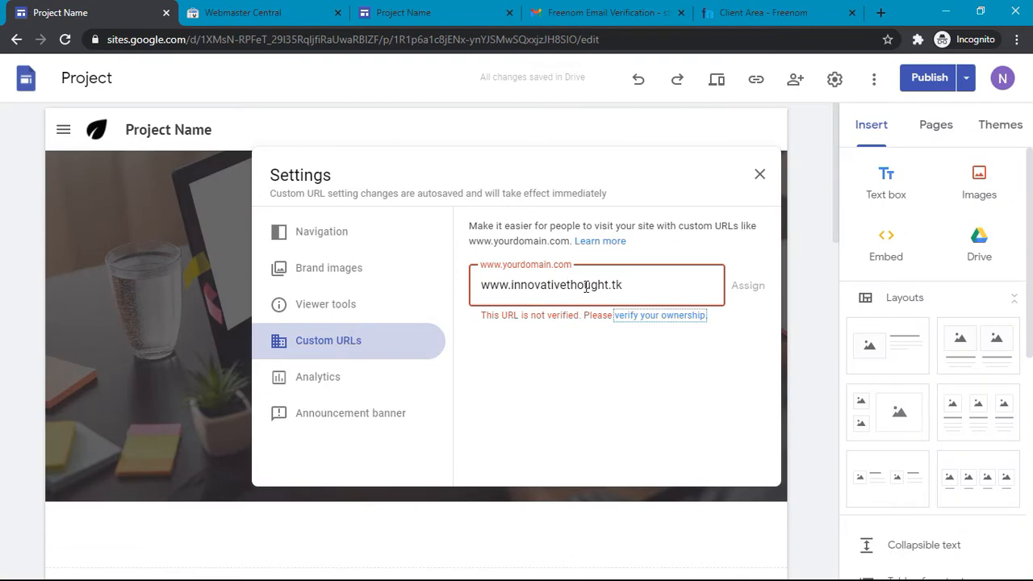
pyautogui.click(736, 8)
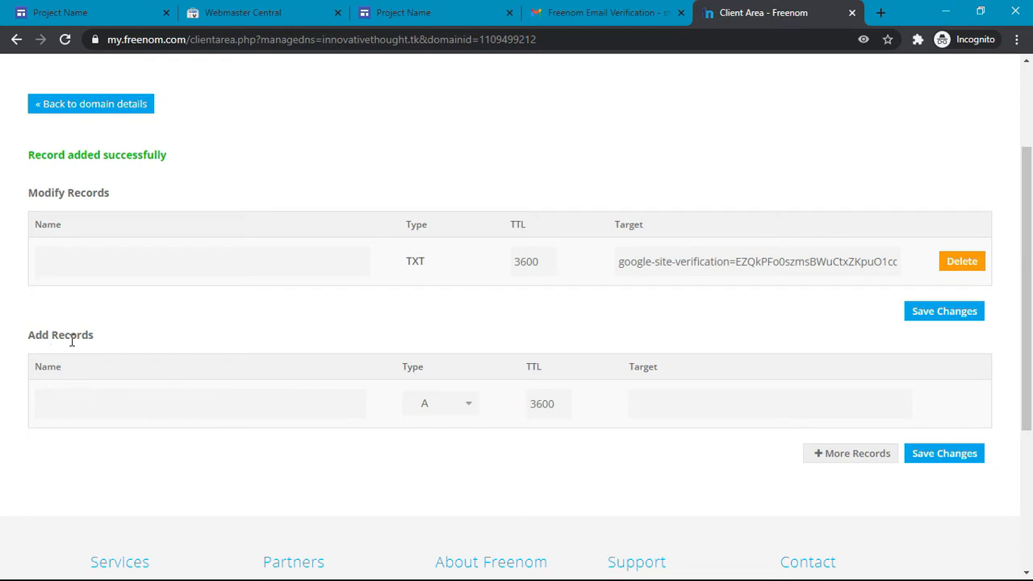
# Step: Save a CNAME record named www targeting ghs.googlehosted.com, then return to the Sites Custom URLs
pyautogui.click(101, 394)
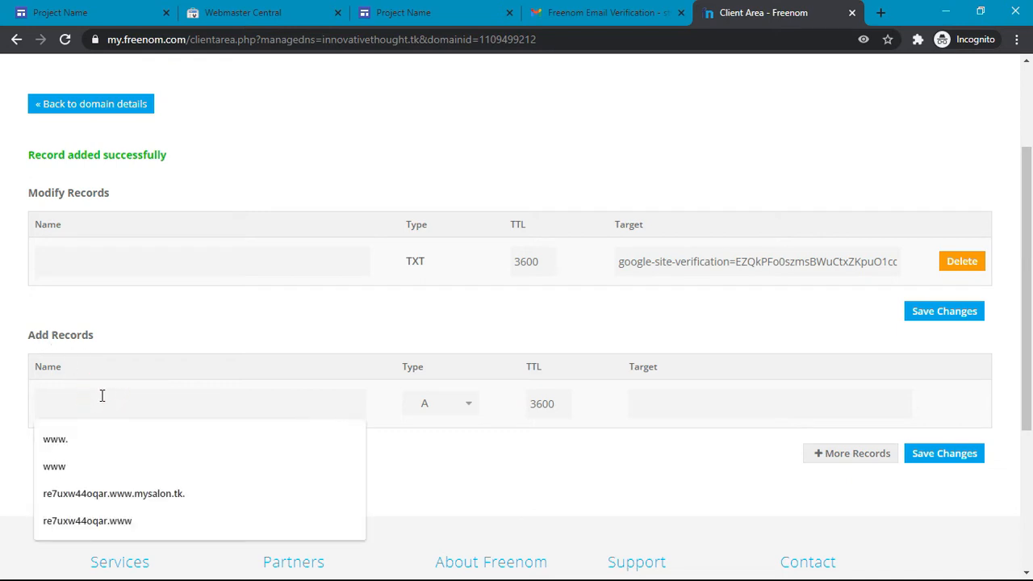
pyautogui.write('www')
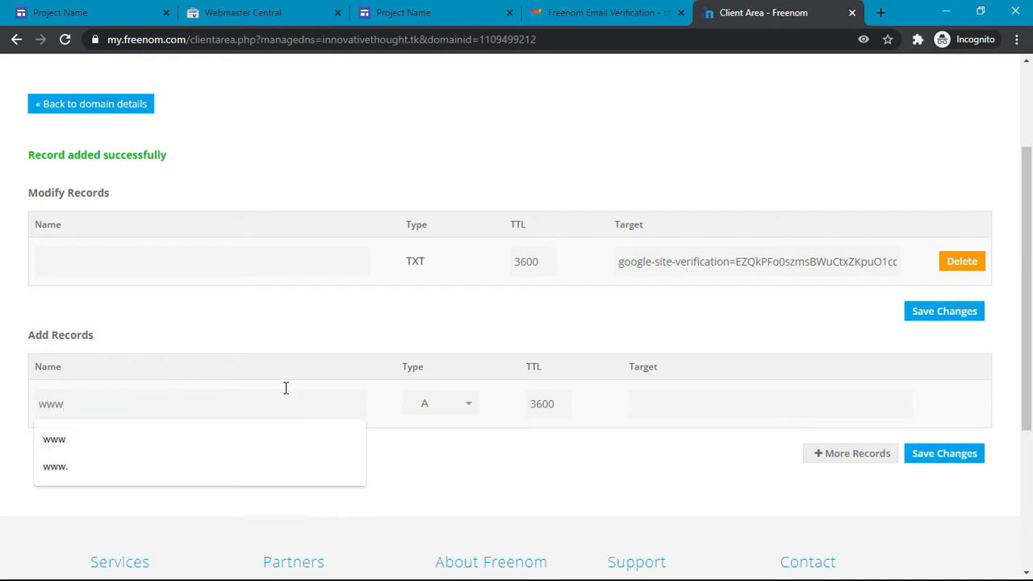
pyautogui.click(452, 406)
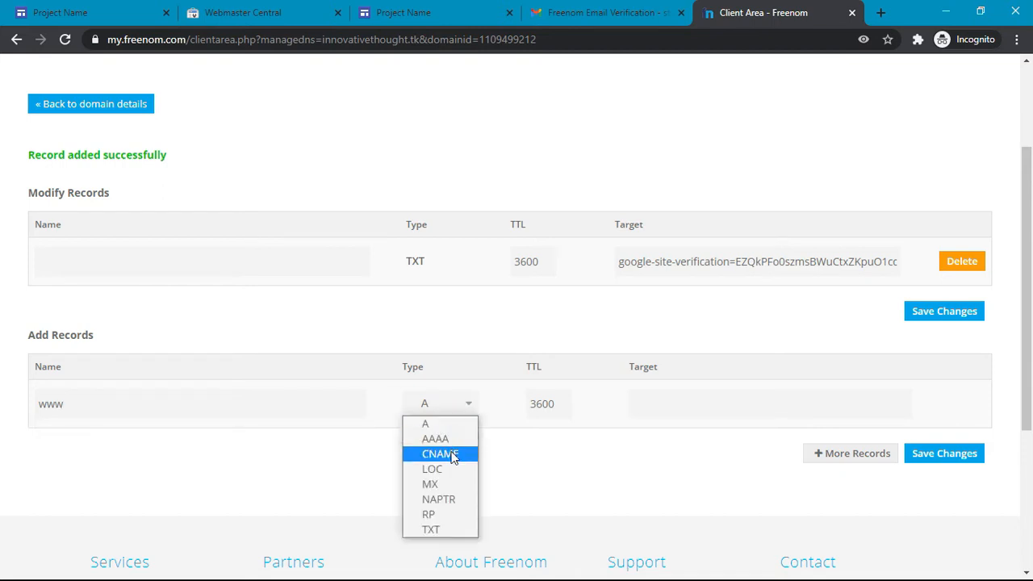
pyautogui.click(452, 457)
pyautogui.click(721, 409)
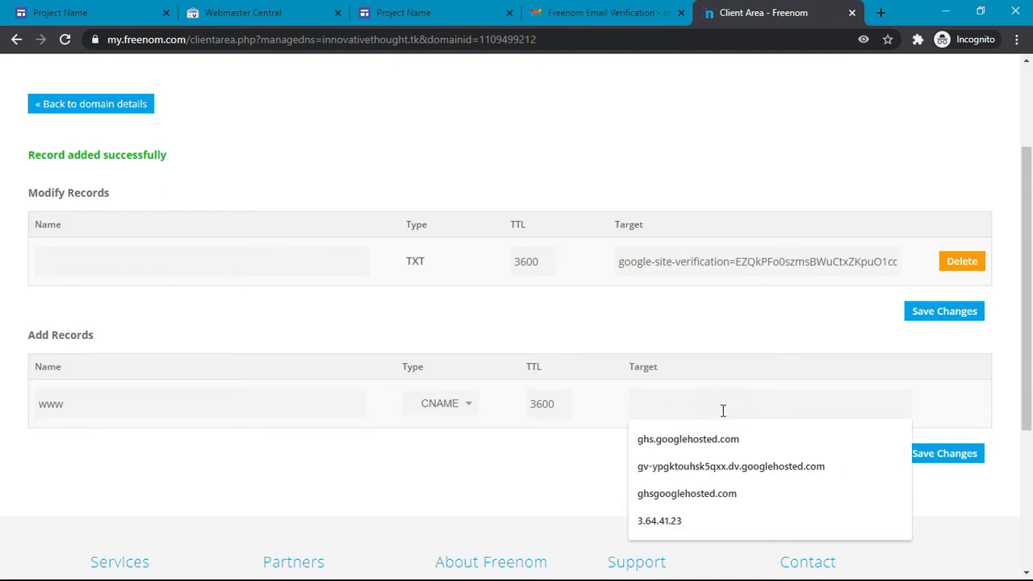
pyautogui.write('gh')
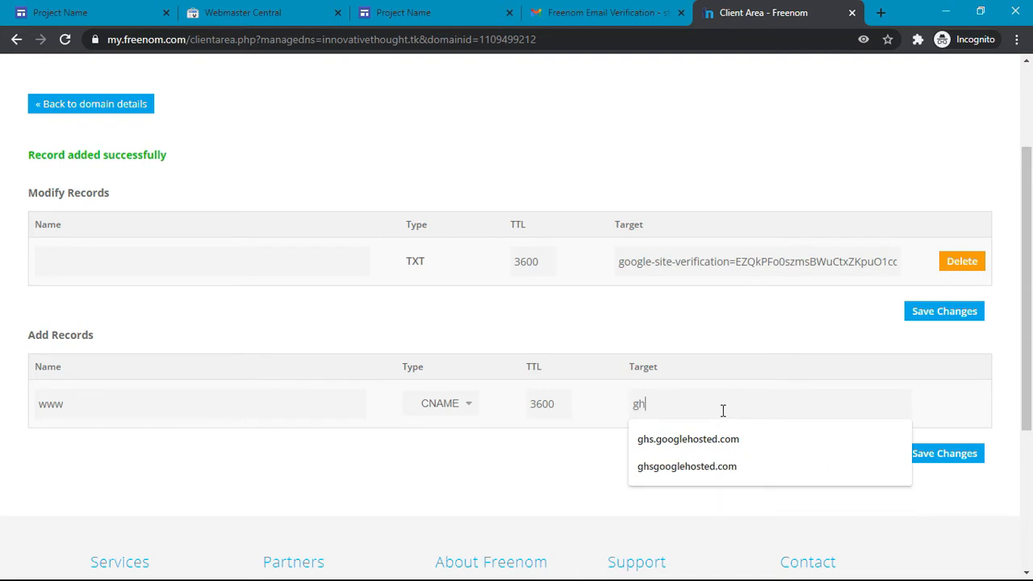
pyautogui.write('s.goog')
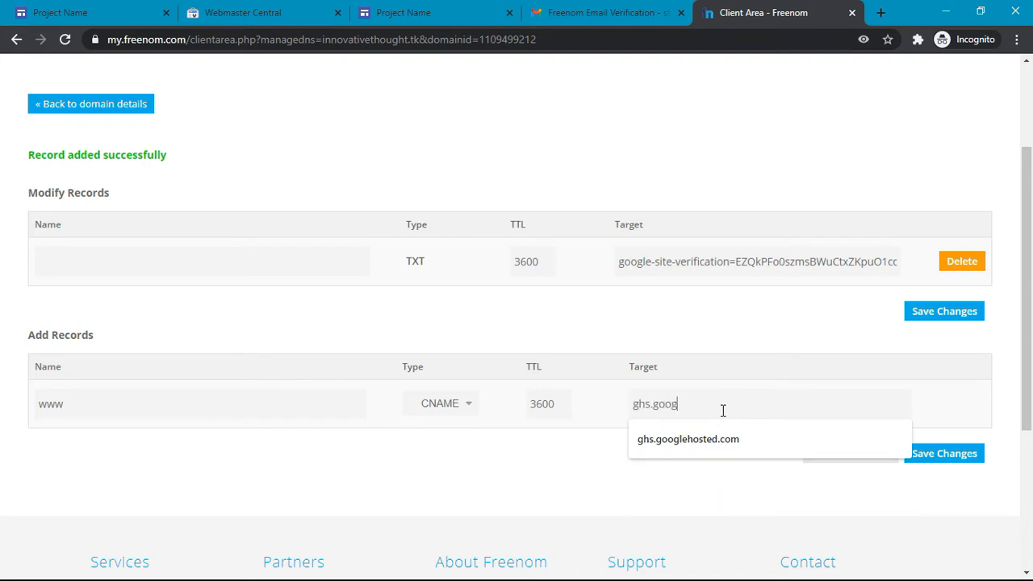
pyautogui.write('lehosted.com')
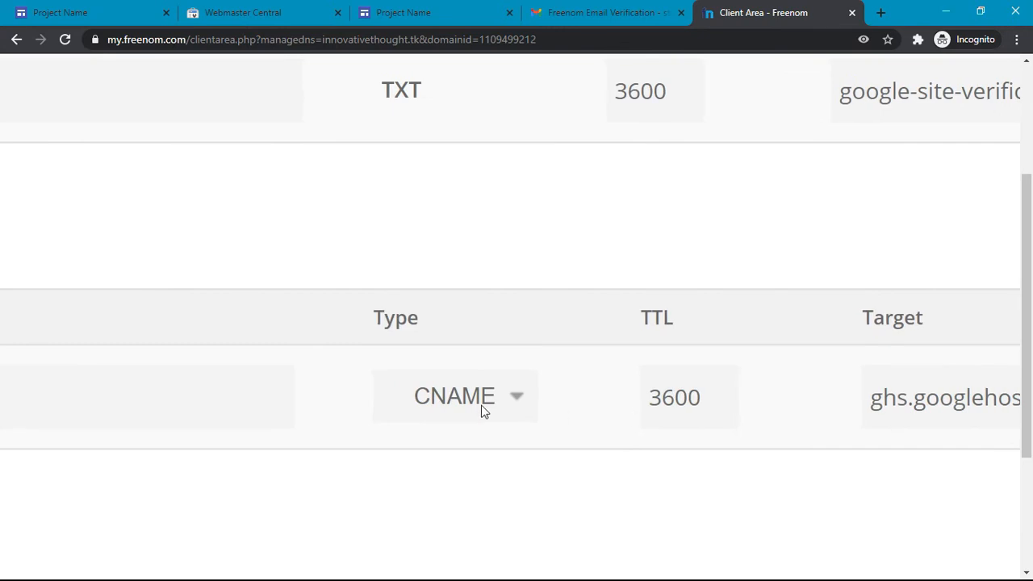
pyautogui.hscroll(-6, 484, 411)
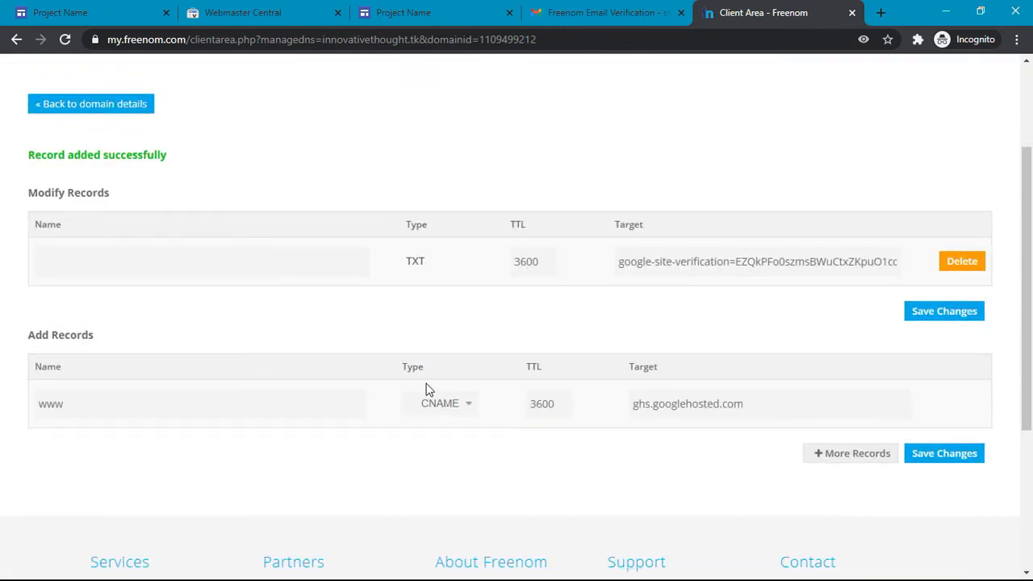
pyautogui.click(949, 459)
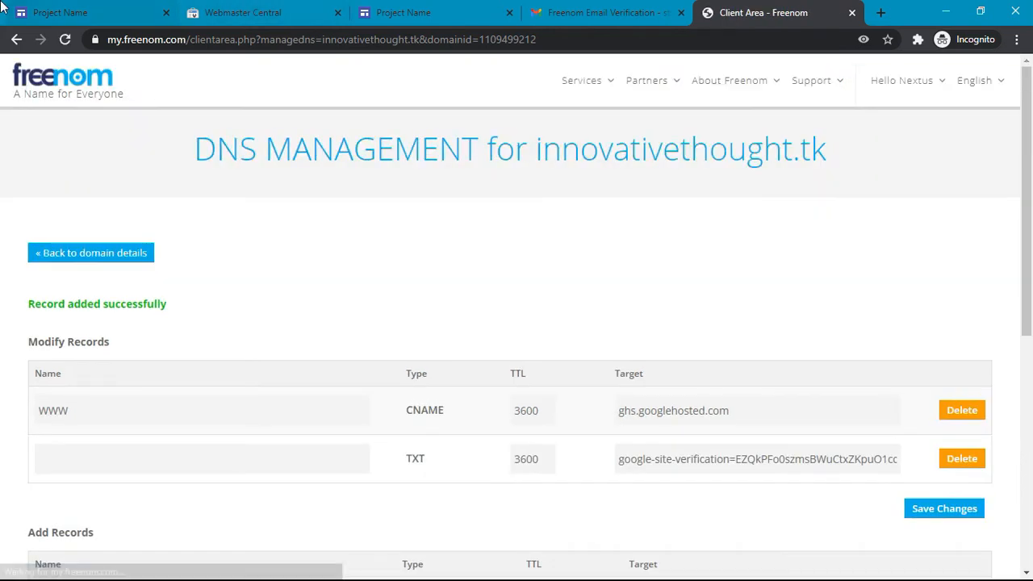
pyautogui.click(20, 8)
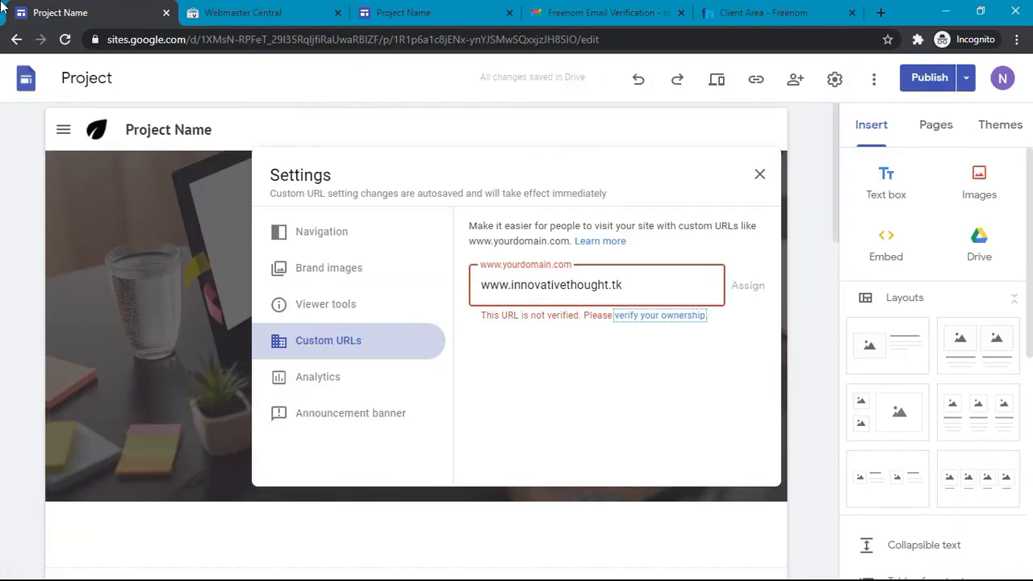
# Step: Open the Google Sites custom-URL help article and read its setup steps
pyautogui.click(597, 242)
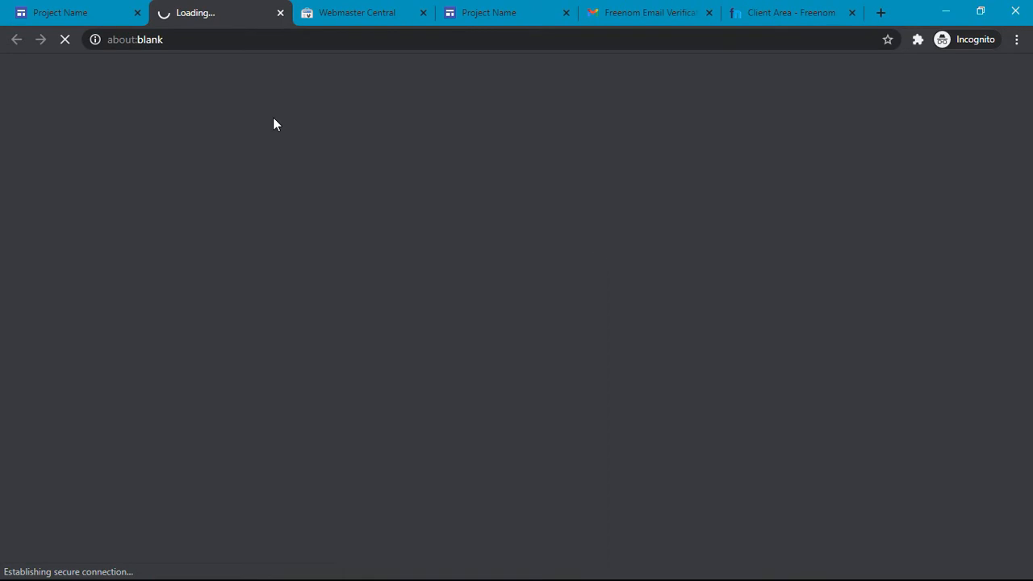
pyautogui.scroll(-7, 325, 449)
pyautogui.scroll(-5, 325, 449)
pyautogui.scroll(9, 325, 449)
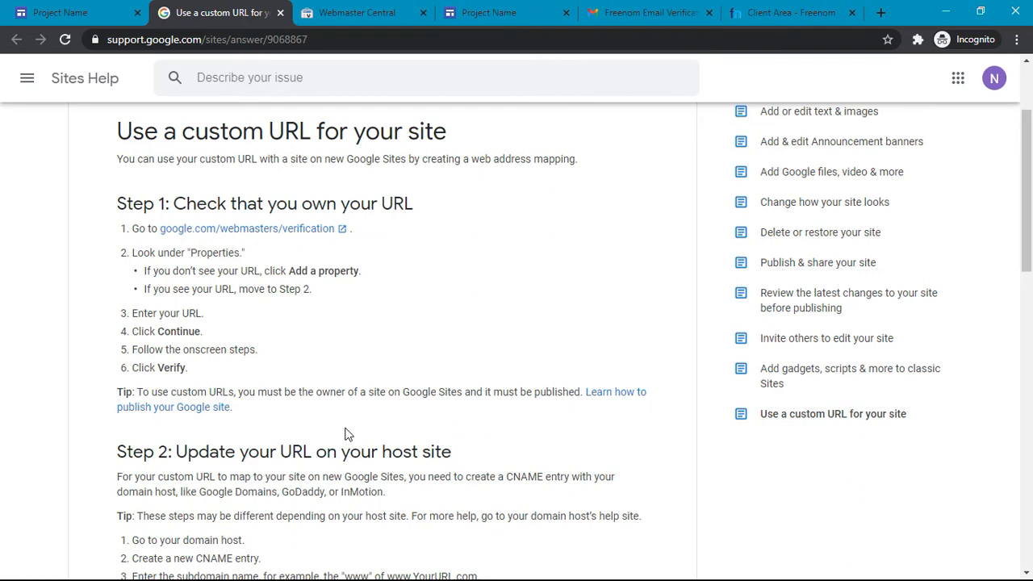
pyautogui.scroll(-4, 346, 434)
# Step: Check the article's Steps 1–3 against the saved www CNAME record in Freenom
pyautogui.click(797, 6)
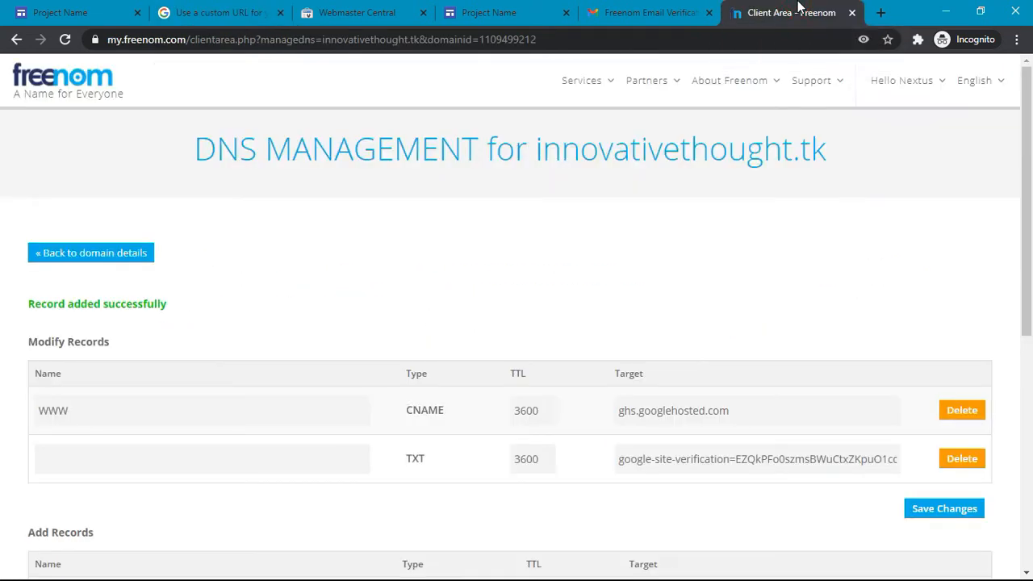
pyautogui.click(229, 11)
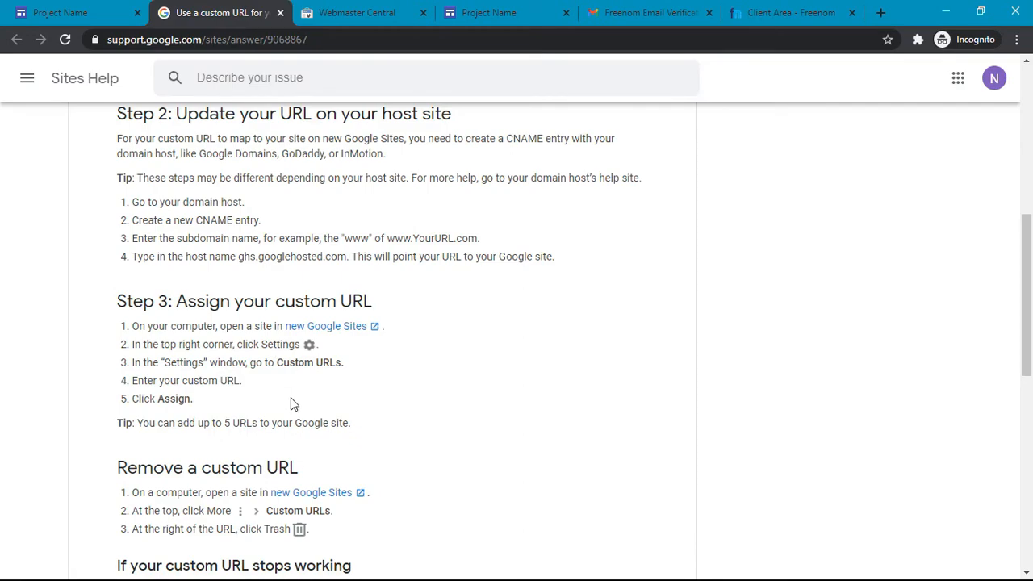
pyautogui.scroll(-2, 290, 399)
pyautogui.scroll(-1, 291, 397)
pyautogui.scroll(5, 291, 397)
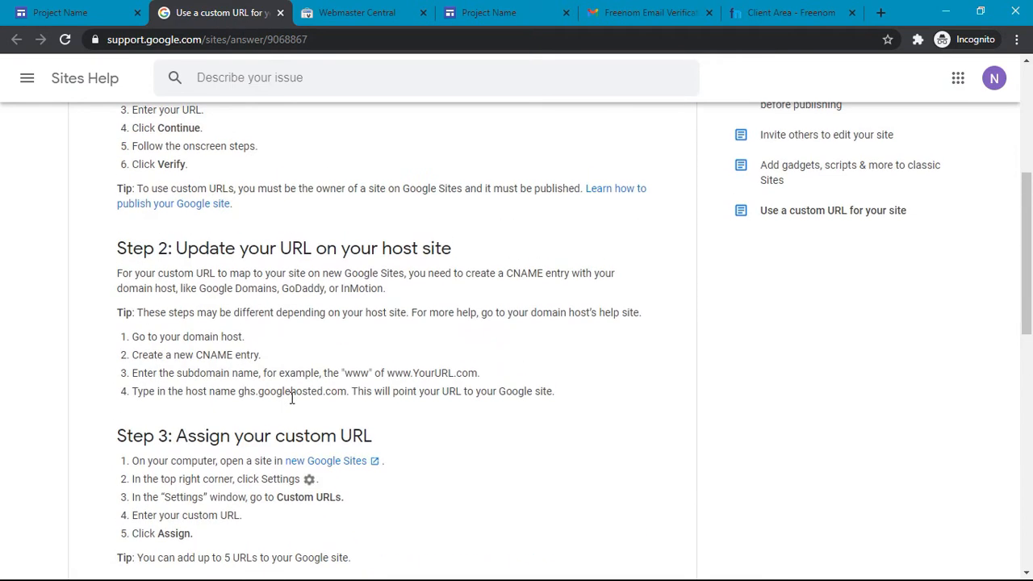
pyautogui.scroll(4, 285, 250)
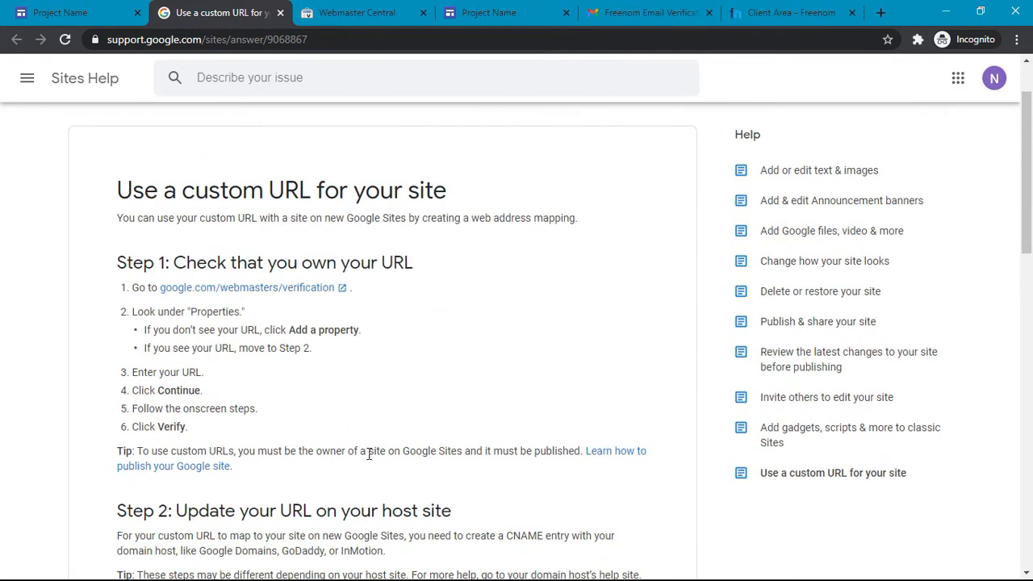
pyautogui.scroll(-2, 369, 453)
pyautogui.scroll(-1, 370, 457)
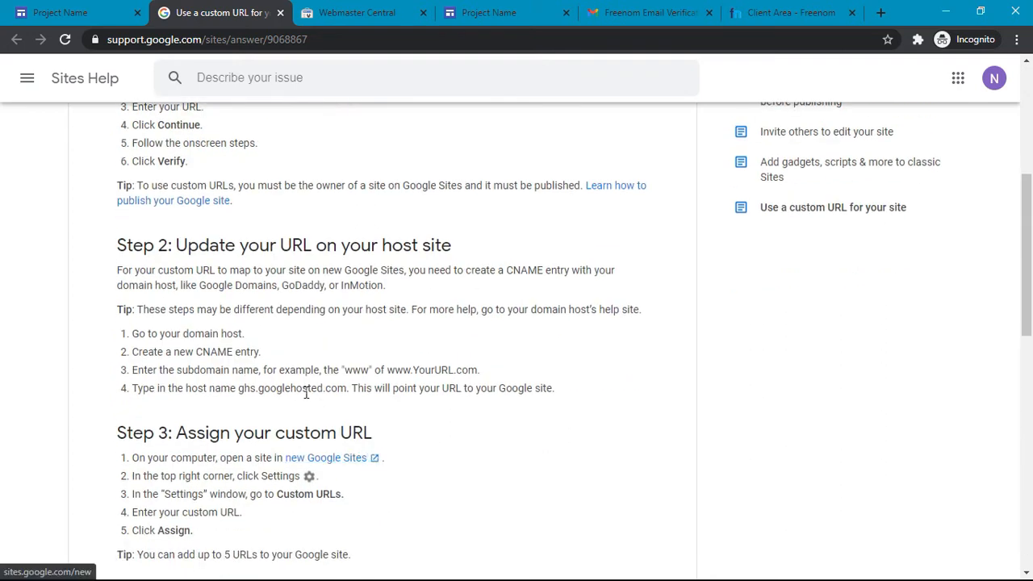
pyautogui.scroll(5, 295, 392)
pyautogui.hscroll(-1, 298, 393)
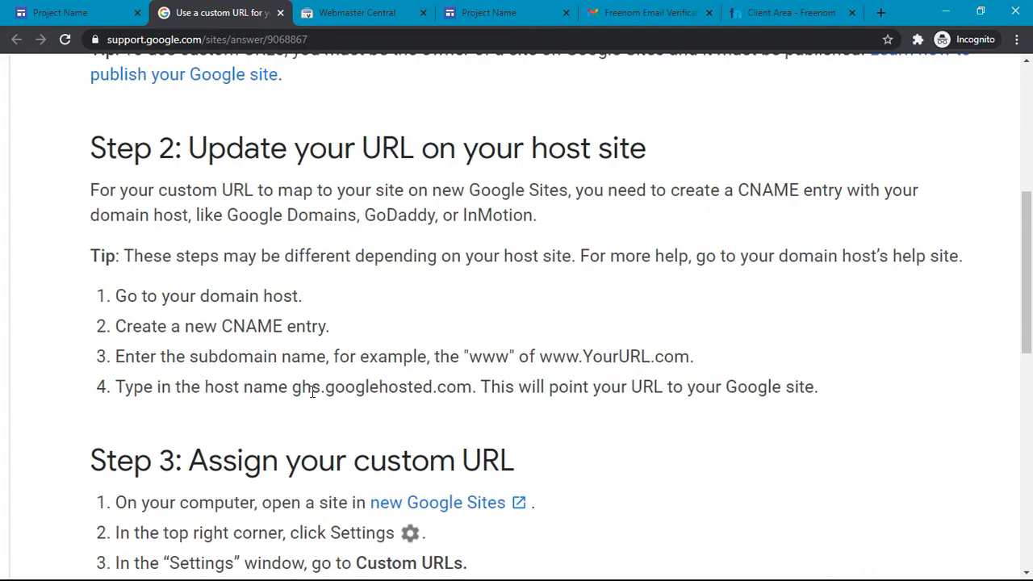
pyautogui.click(296, 386)
pyautogui.click(473, 383)
pyautogui.scroll(-5, 300, 327)
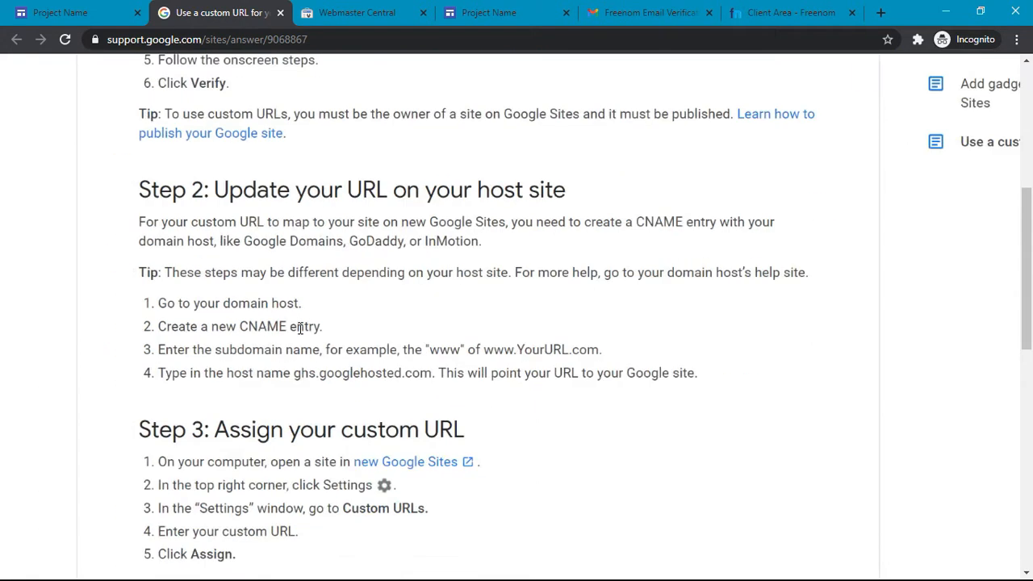
# Step: Close the help article and bring up Freenom's DNS records with the www CNAME to ghs.googlehosted.com
pyautogui.click(279, 13)
pyautogui.click(593, 9)
pyautogui.scroll(-3, 322, 417)
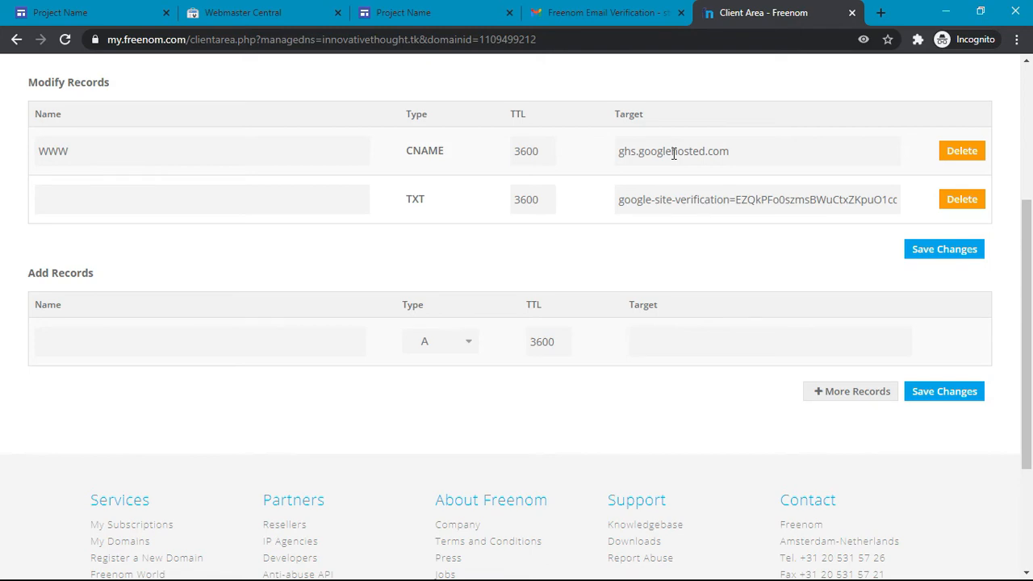
# Step: Close the Freenom verification email and switch to the Webmaster Central verification page
pyautogui.click(637, 12)
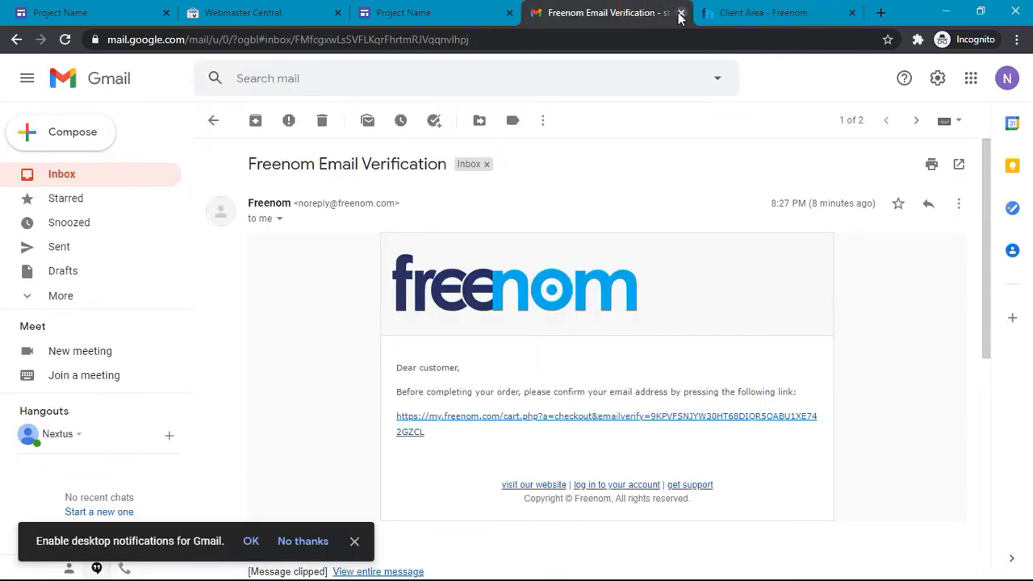
pyautogui.click(680, 13)
pyautogui.click(403, 12)
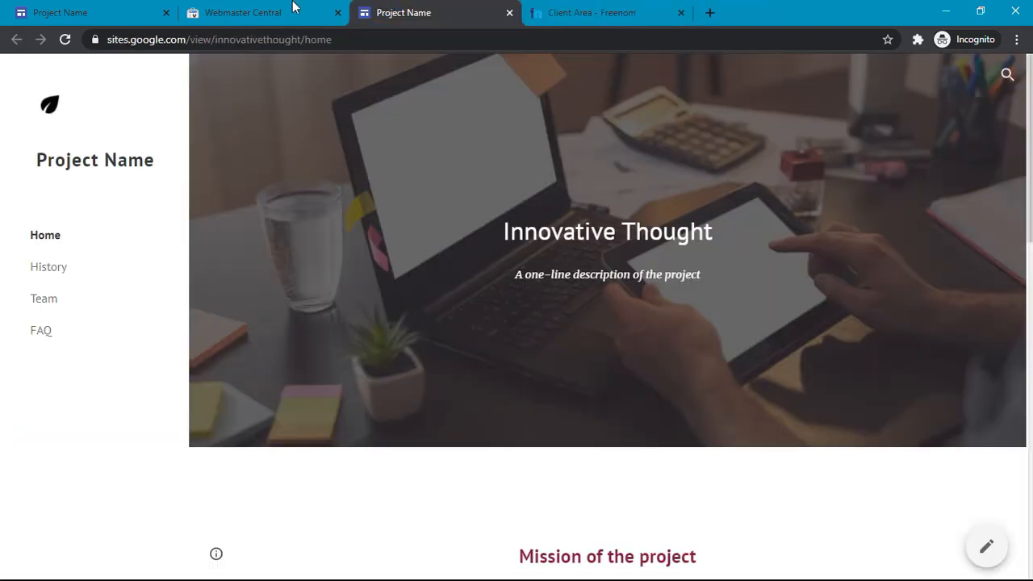
pyautogui.click(249, 6)
pyautogui.scroll(-2, 229, 393)
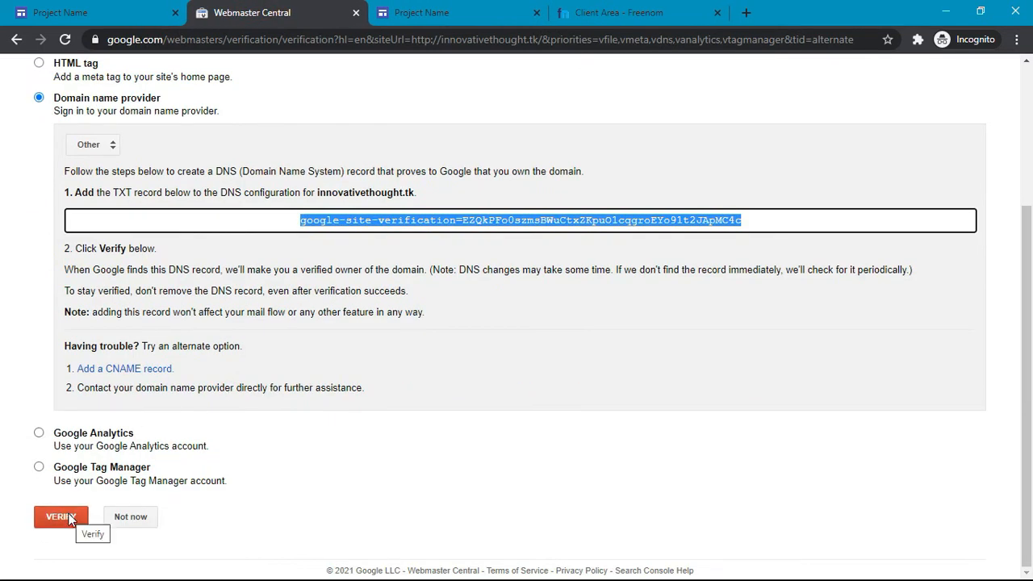
pyautogui.scroll(2, 588, 479)
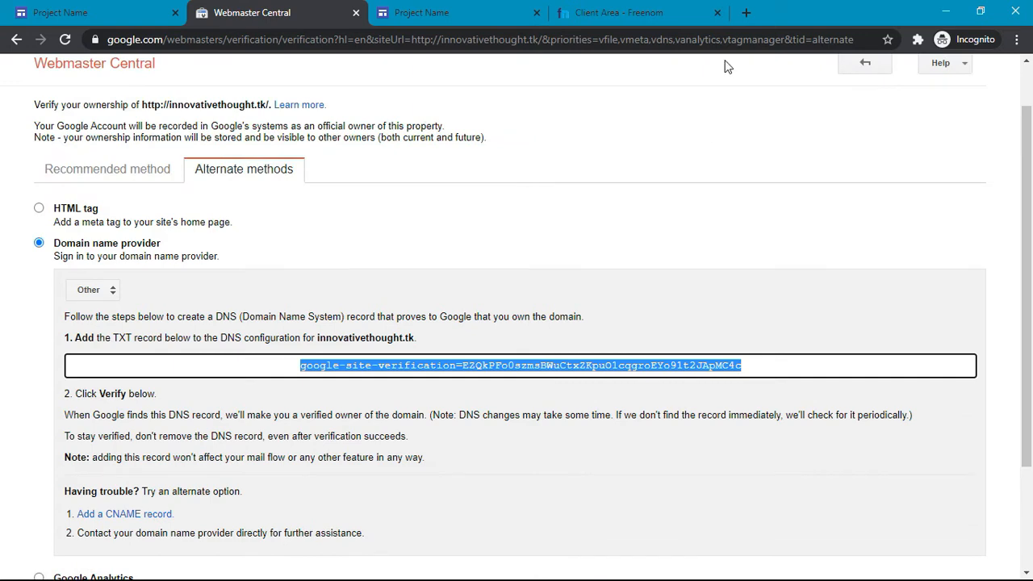
# Step: Return to the innovativethought.tk ownership page with the google-site-verification TXT record ready
pyautogui.click(663, 7)
pyautogui.scroll(3, 408, 393)
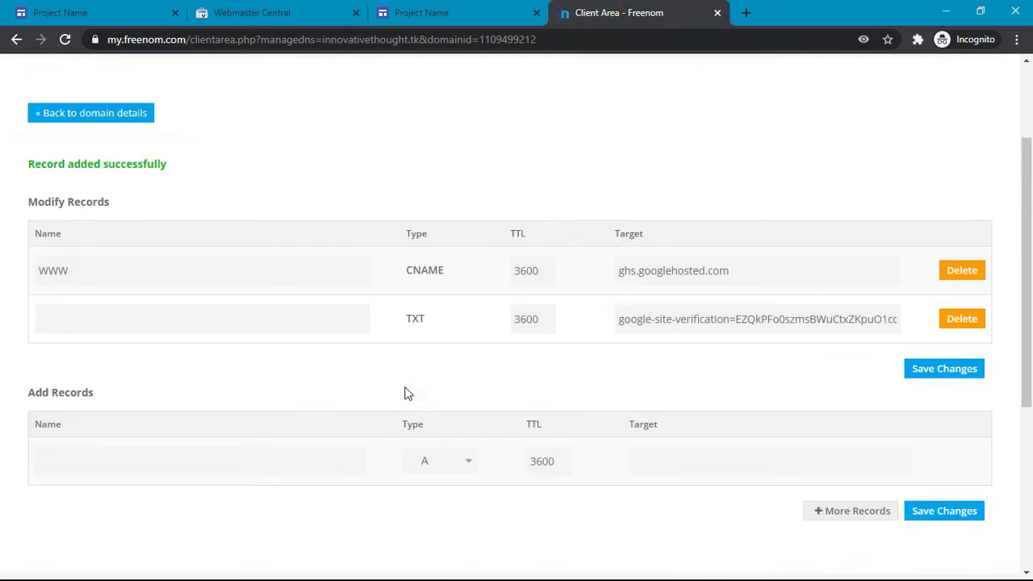
pyautogui.click(274, 10)
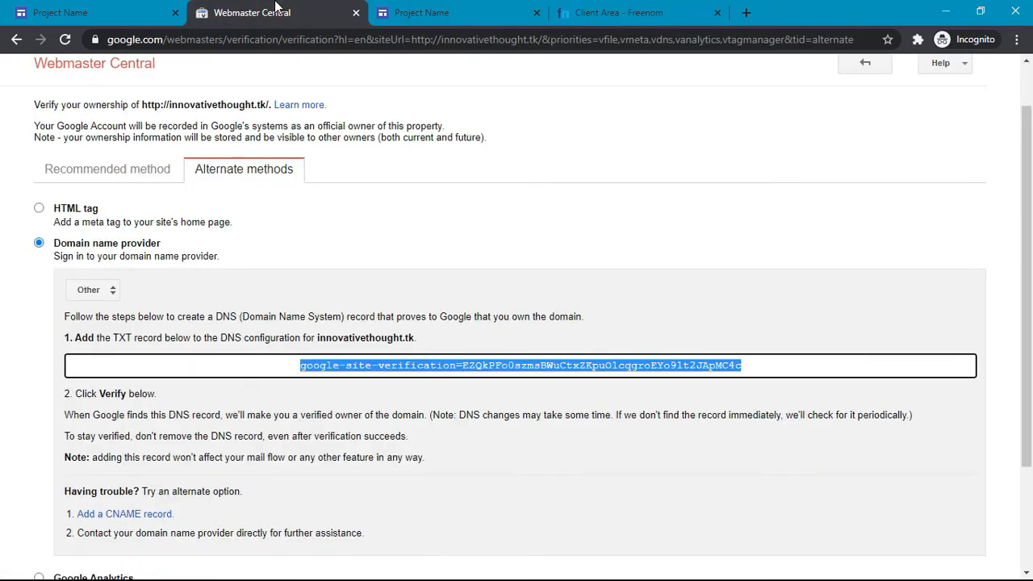
pyautogui.scroll(1, 282, 153)
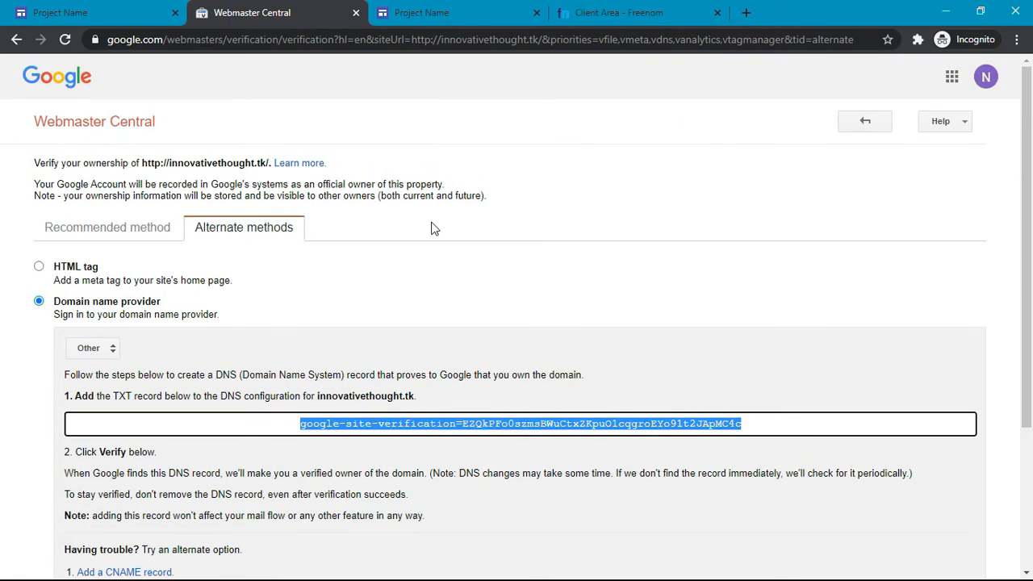
pyautogui.scroll(-3, 433, 229)
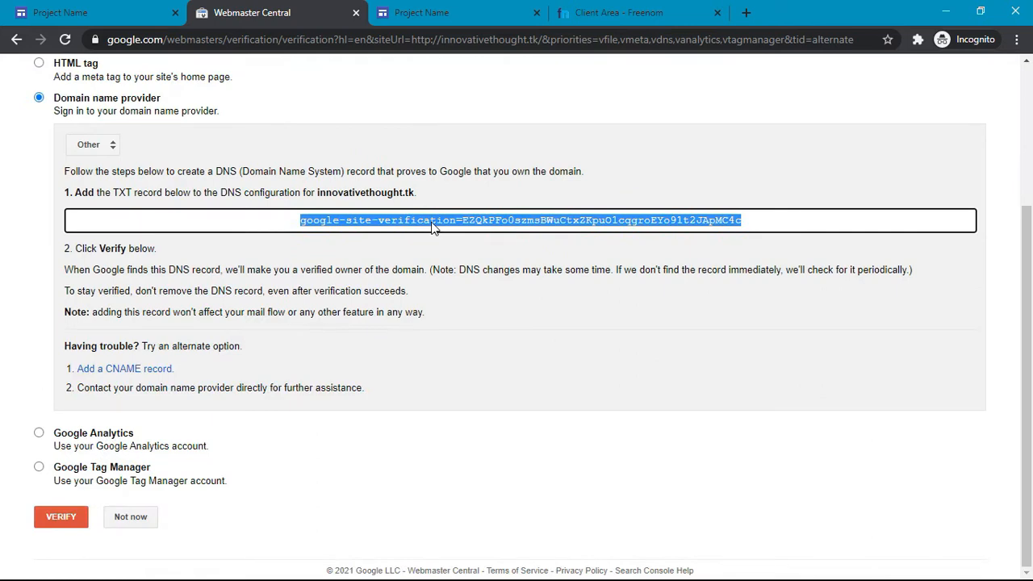
pyautogui.scroll(3, 433, 226)
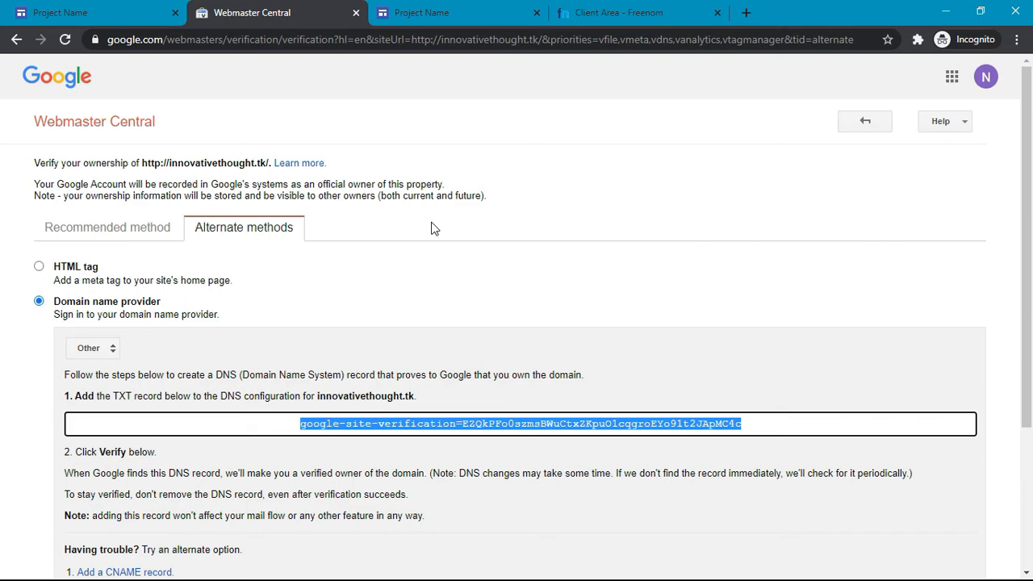
pyautogui.scroll(-3, 433, 229)
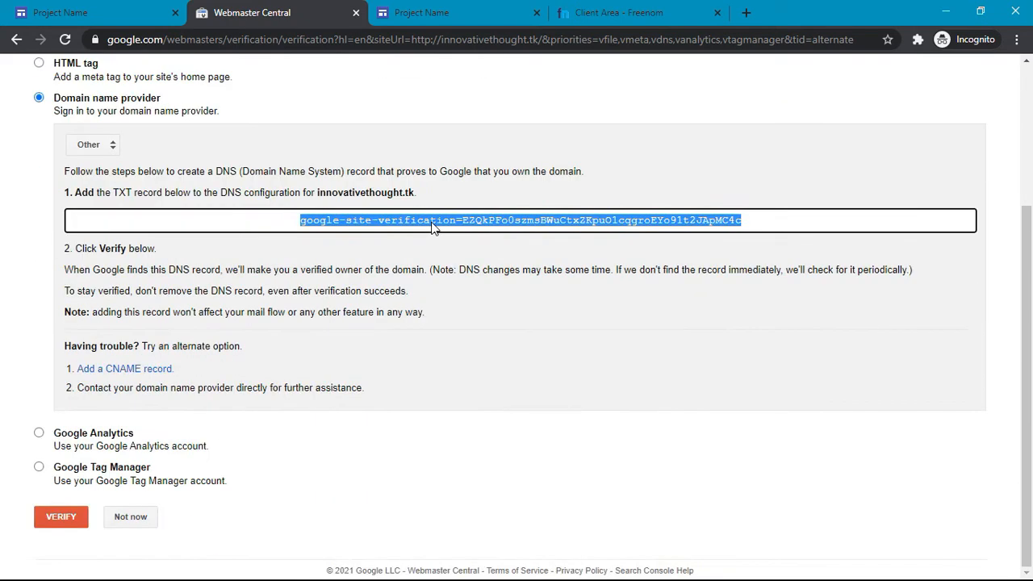
# Step: Submit the TXT check, then after it fails, reload and choose Domain name provider > Other
pyautogui.click(63, 517)
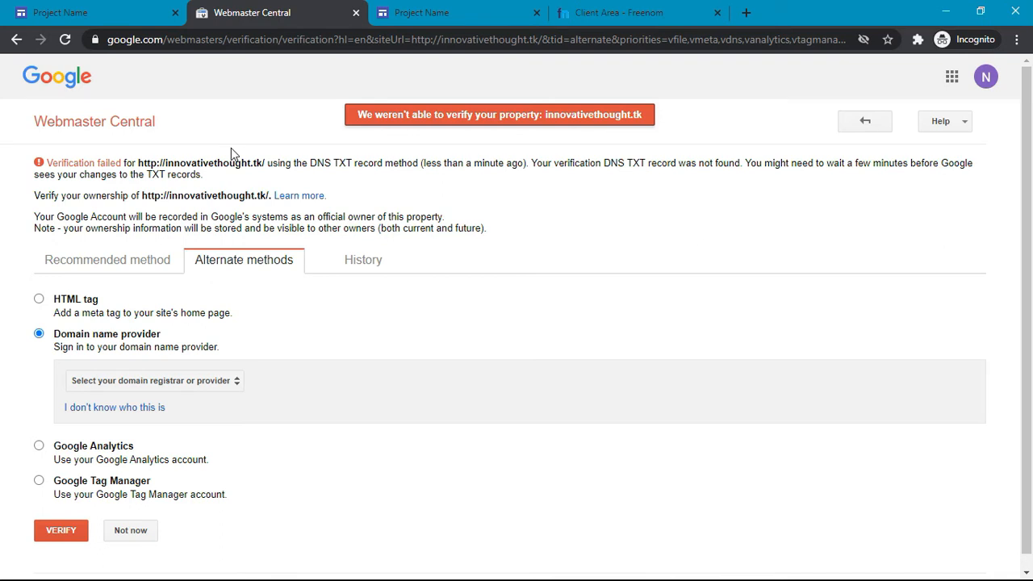
pyautogui.press('F5')
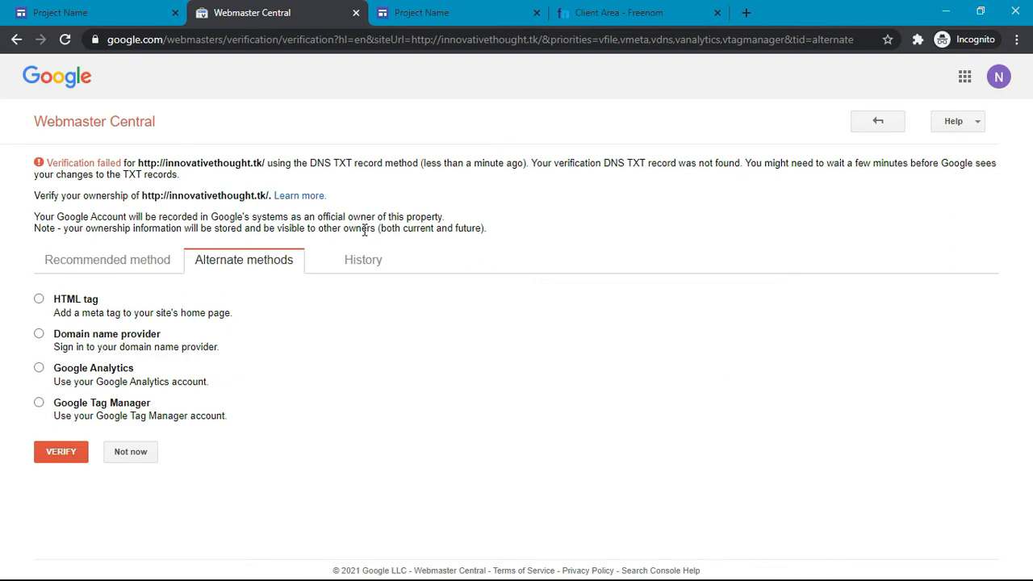
pyautogui.click(39, 333)
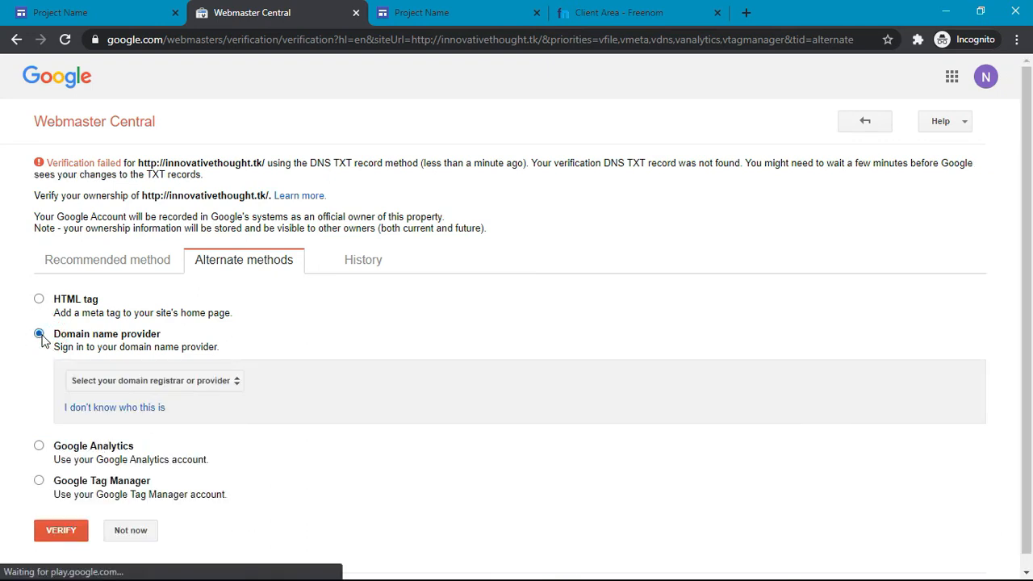
pyautogui.click(119, 381)
pyautogui.scroll(-15, 153, 387)
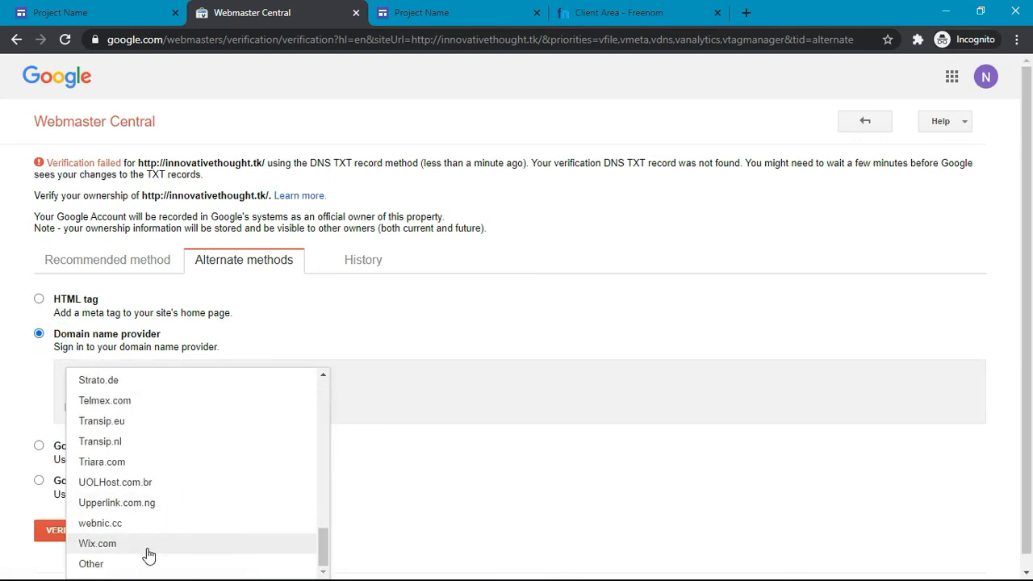
pyautogui.click(145, 562)
pyautogui.scroll(-3, 302, 401)
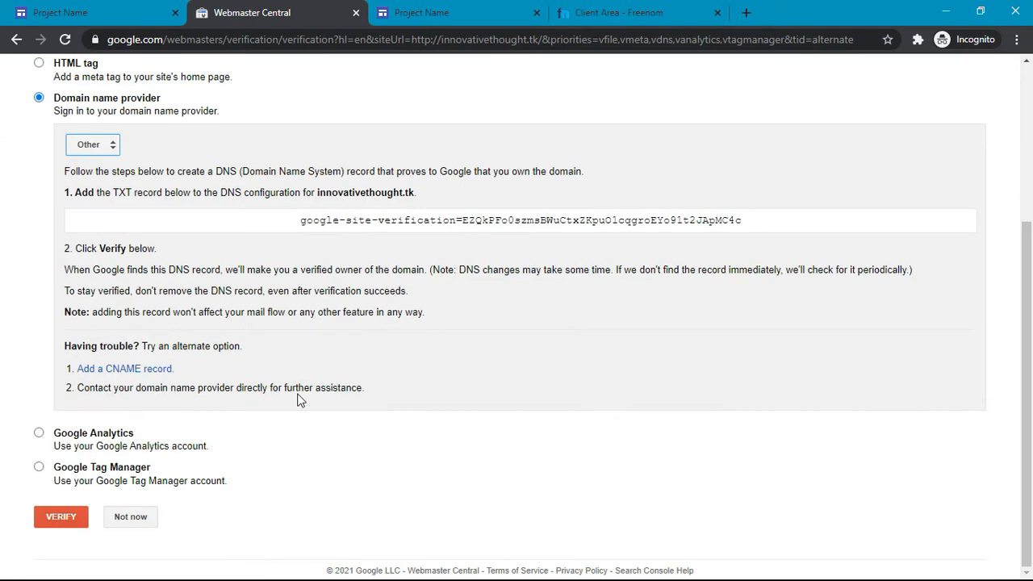
# Step: Rerun VERIFY until innovativethought.tk shows as a verified property
pyautogui.click(61, 524)
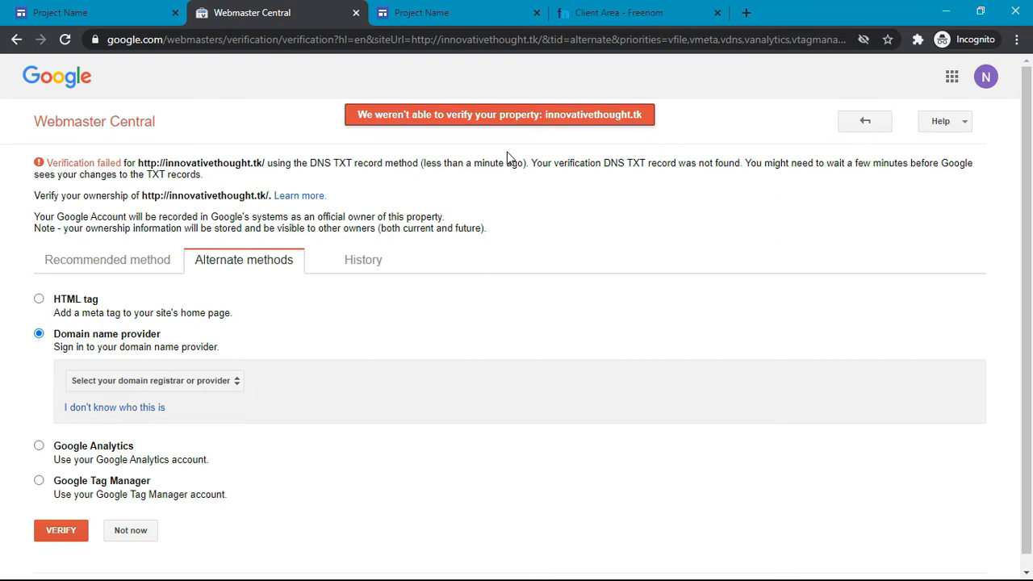
pyautogui.click(69, 528)
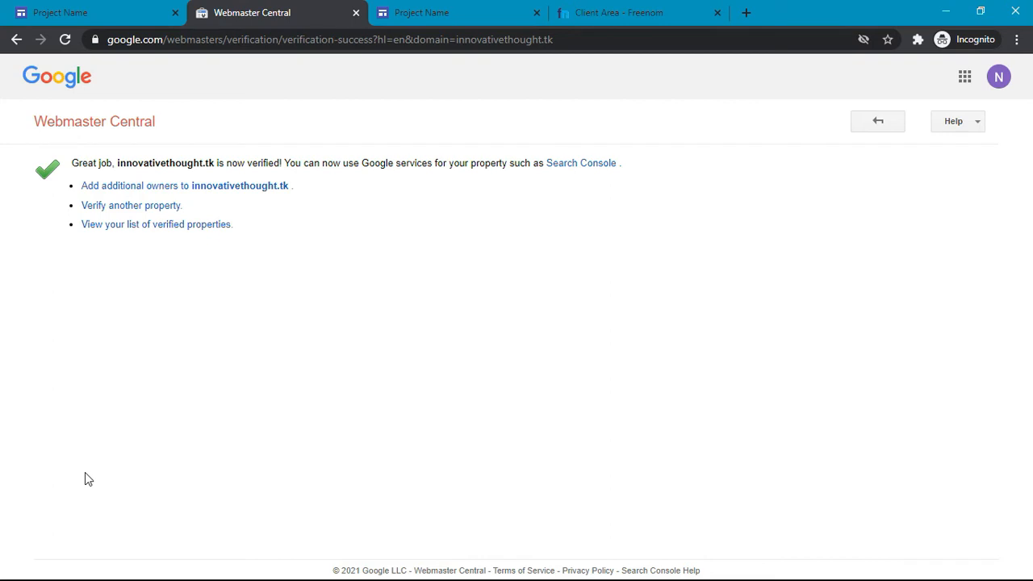
pyautogui.click(601, 12)
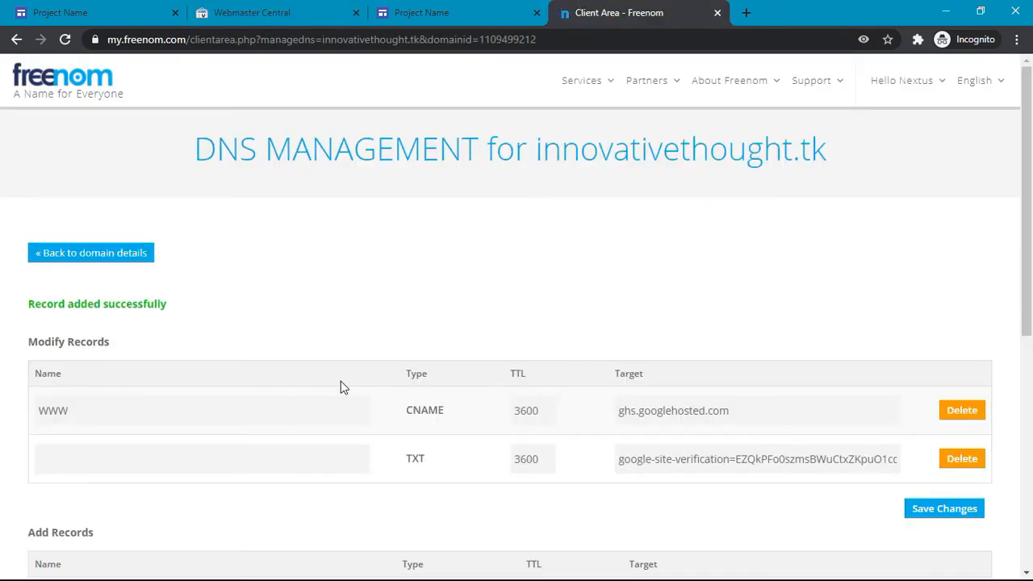
pyautogui.click(252, 12)
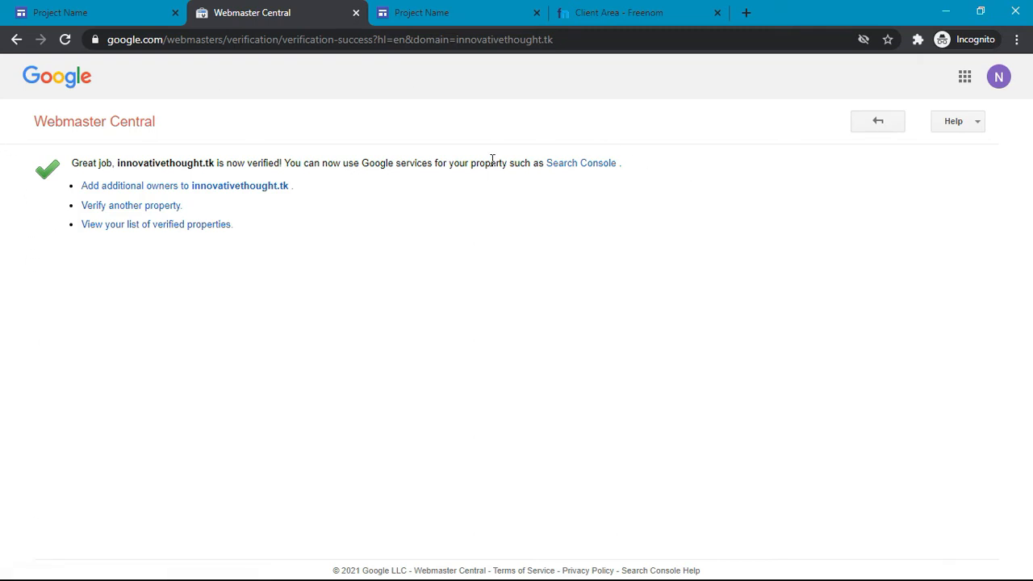
pyautogui.moveTo(216, 163); pyautogui.dragTo(119, 165)
pyautogui.click(119, 165)
pyautogui.click(138, 8)
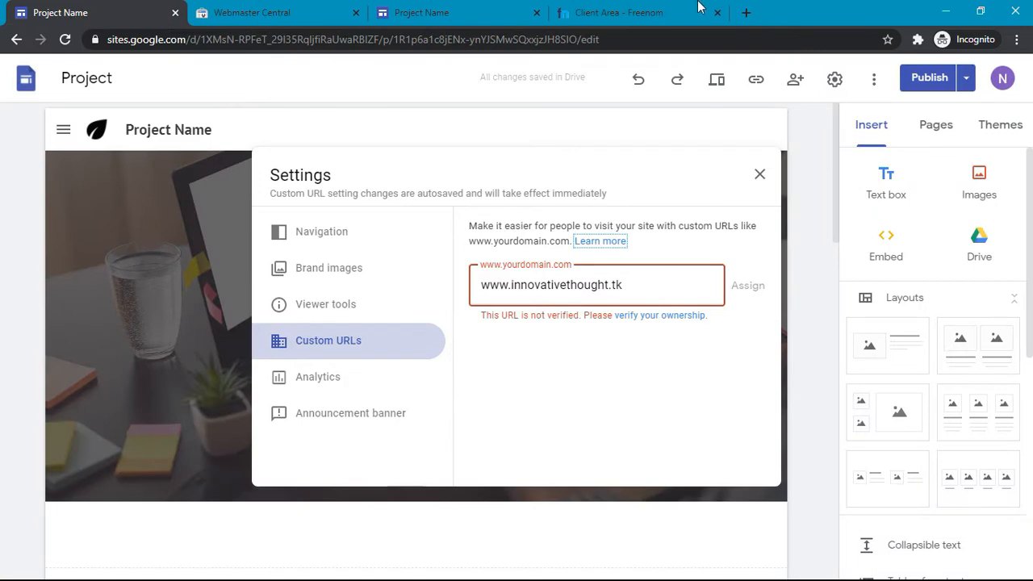
pyautogui.click(638, 10)
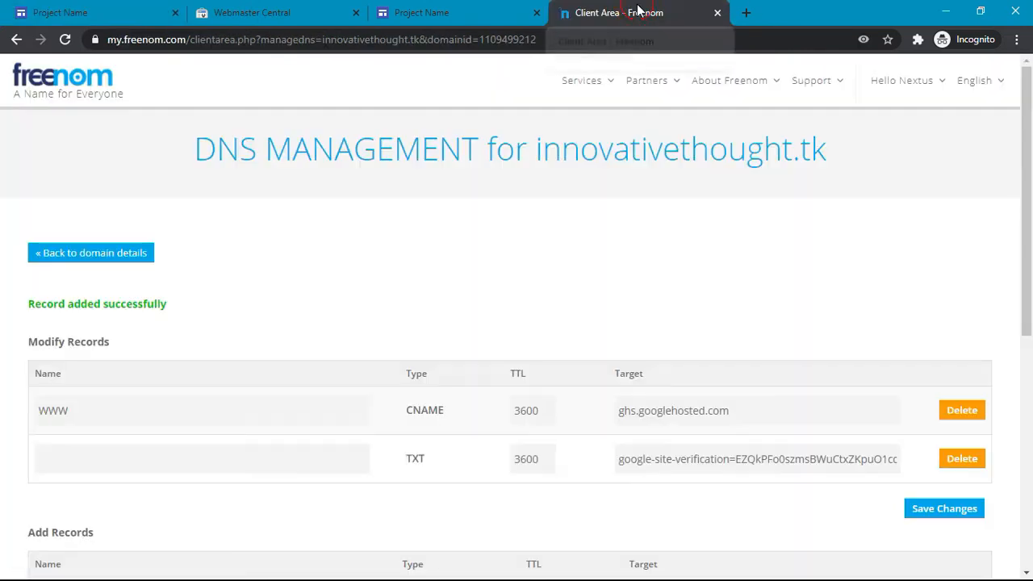
pyautogui.click(2, 7)
pyautogui.click(629, 10)
pyautogui.click(3, 6)
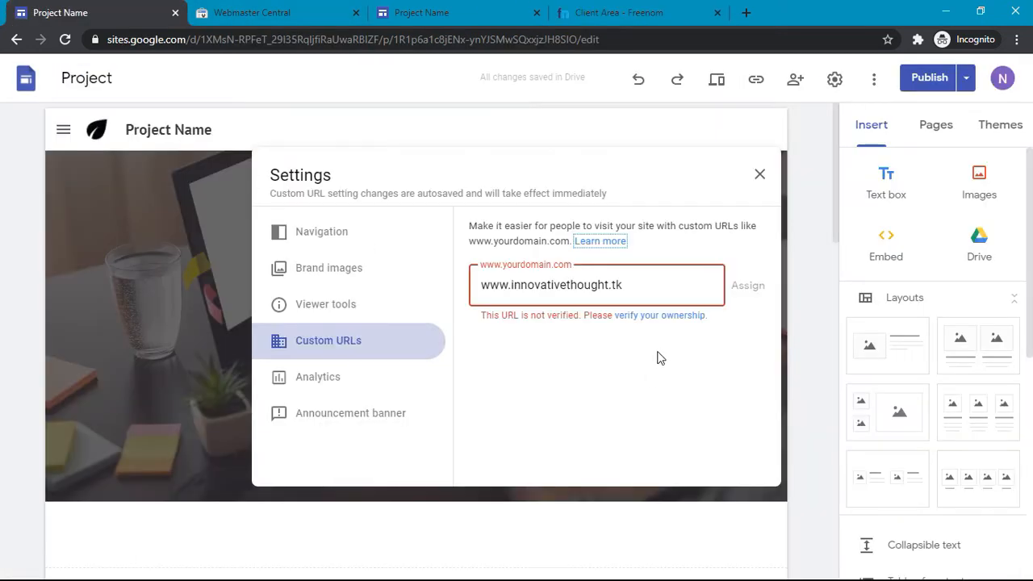
pyautogui.press('BackSpace')
pyautogui.write('k')
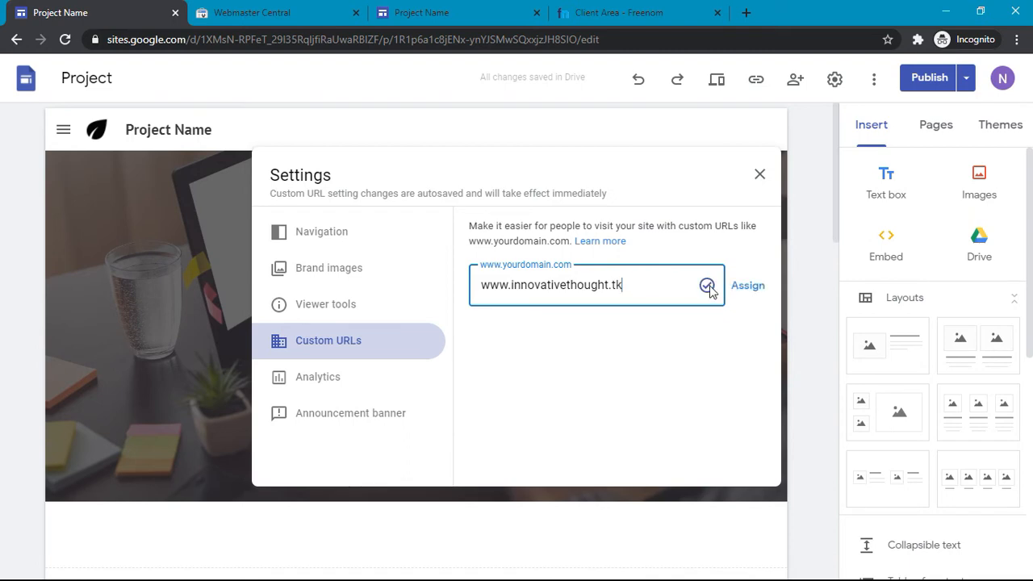
pyautogui.click(737, 289)
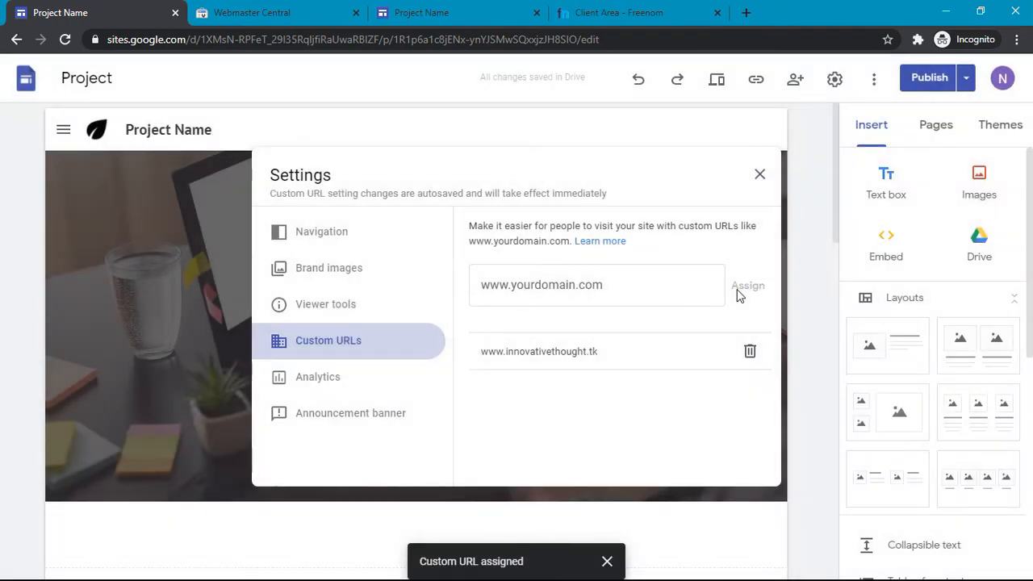
# Step: Close Settings, view the published Innovative Thought site, and open a blank new tab
pyautogui.click(763, 174)
pyautogui.scroll(-15, 446, 257)
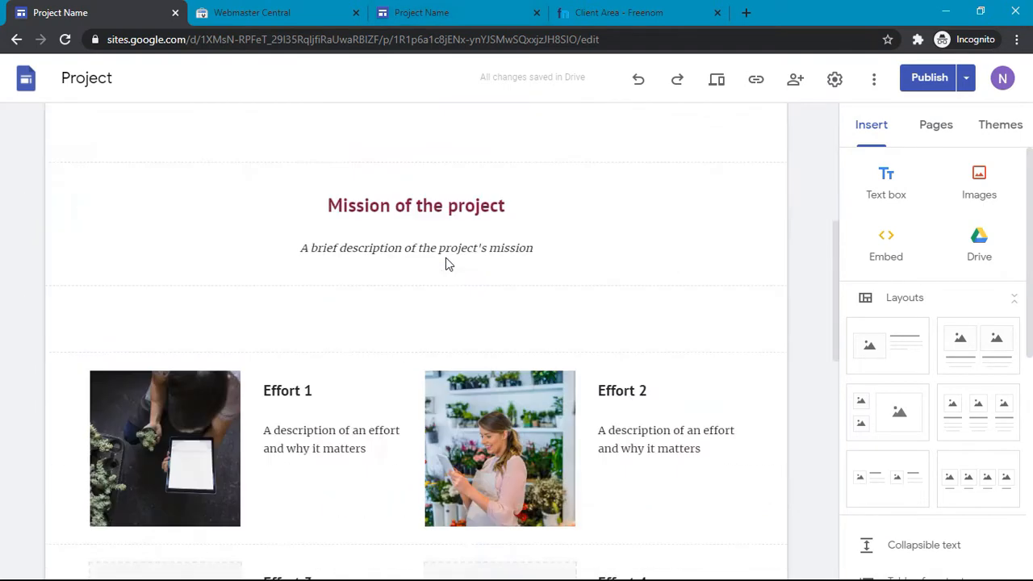
pyautogui.scroll(15, 445, 258)
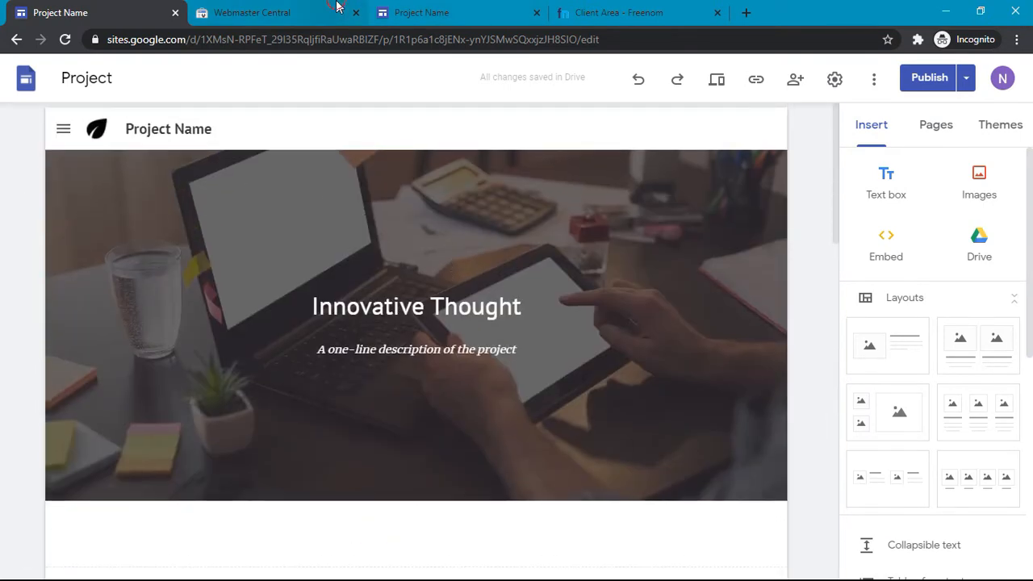
pyautogui.click(337, 6)
pyautogui.click(507, 7)
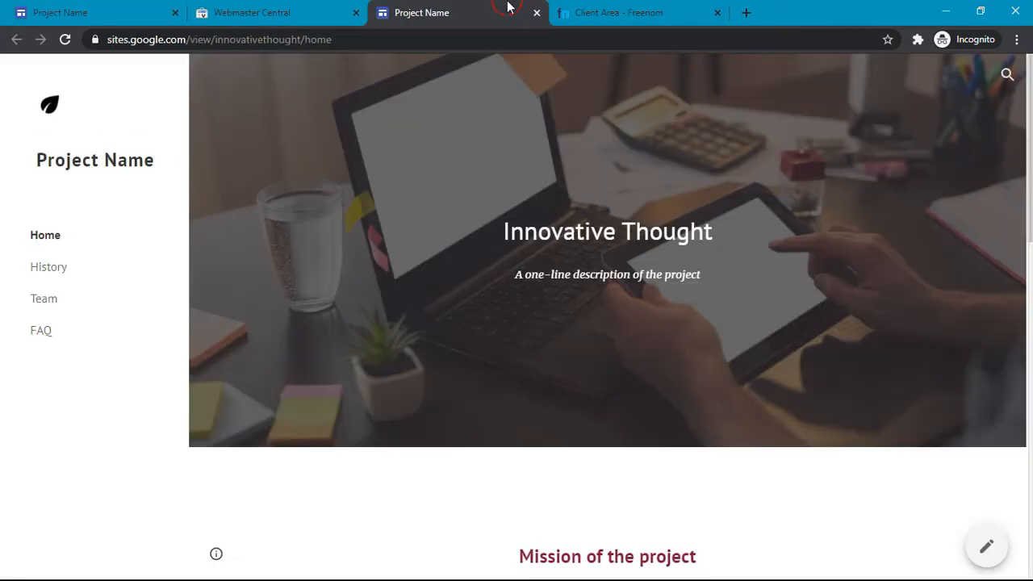
pyautogui.click(745, 13)
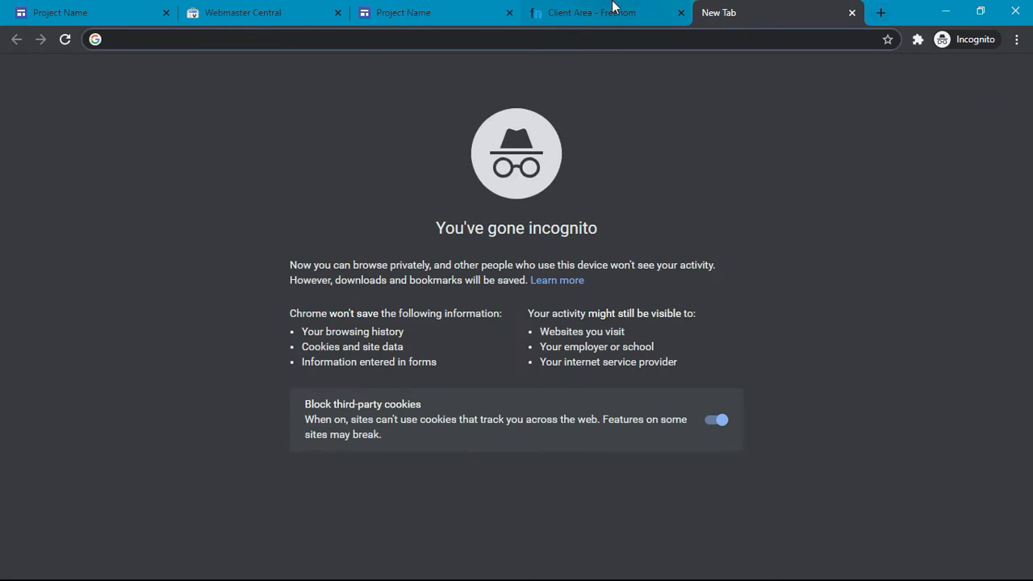
pyautogui.click(613, 8)
pyautogui.click(773, 7)
pyautogui.write('www.')
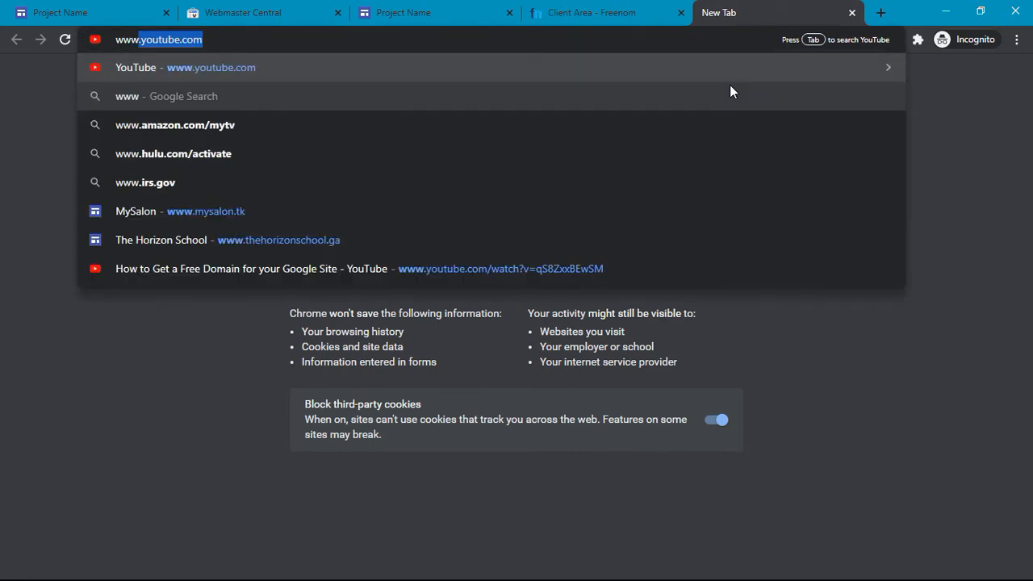
pyautogui.write('innovativethought.tk')
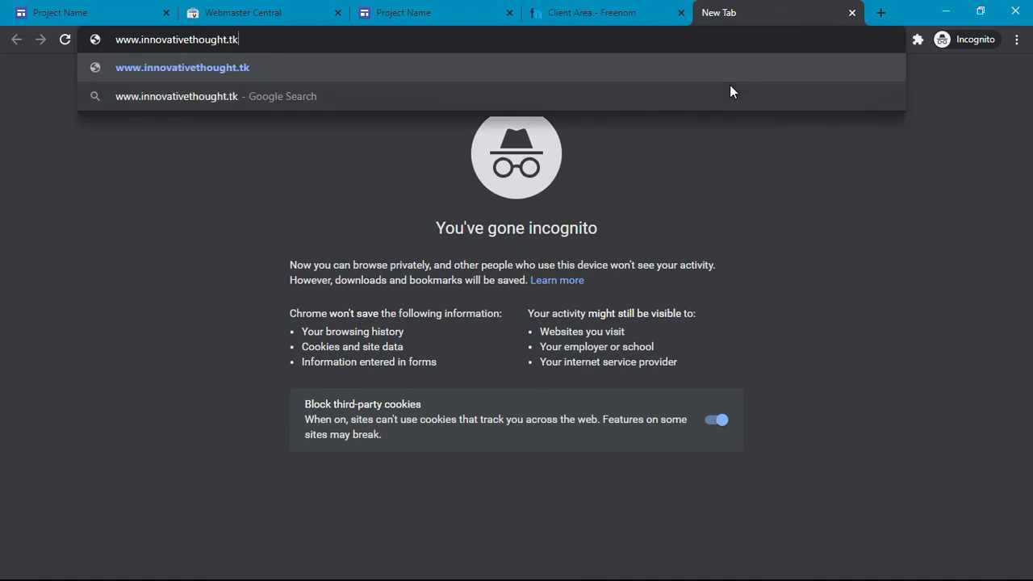
pyautogui.press('Return')
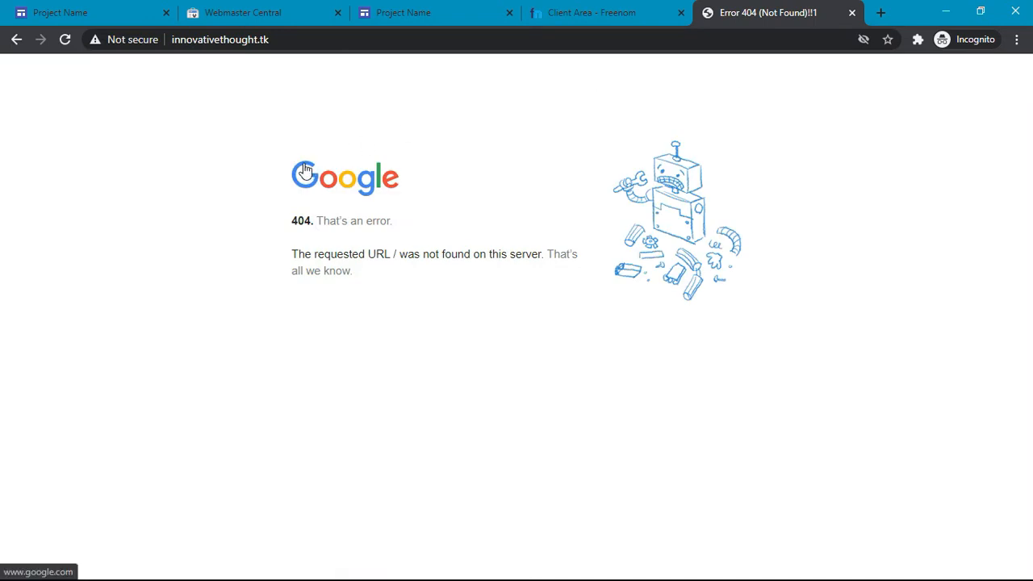
pyautogui.moveTo(403, 282); pyautogui.dragTo(263, 194)
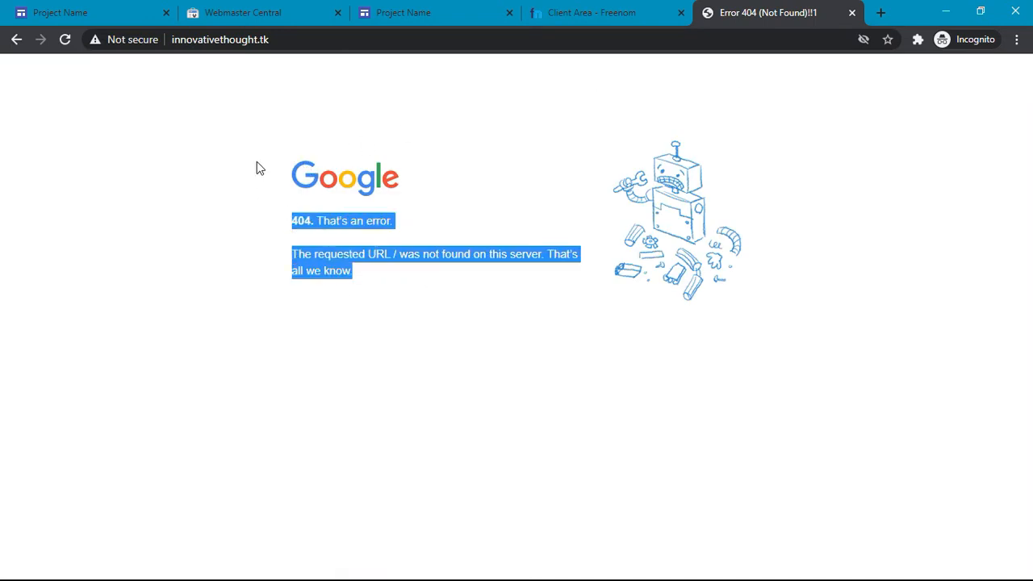
pyautogui.click(361, 333)
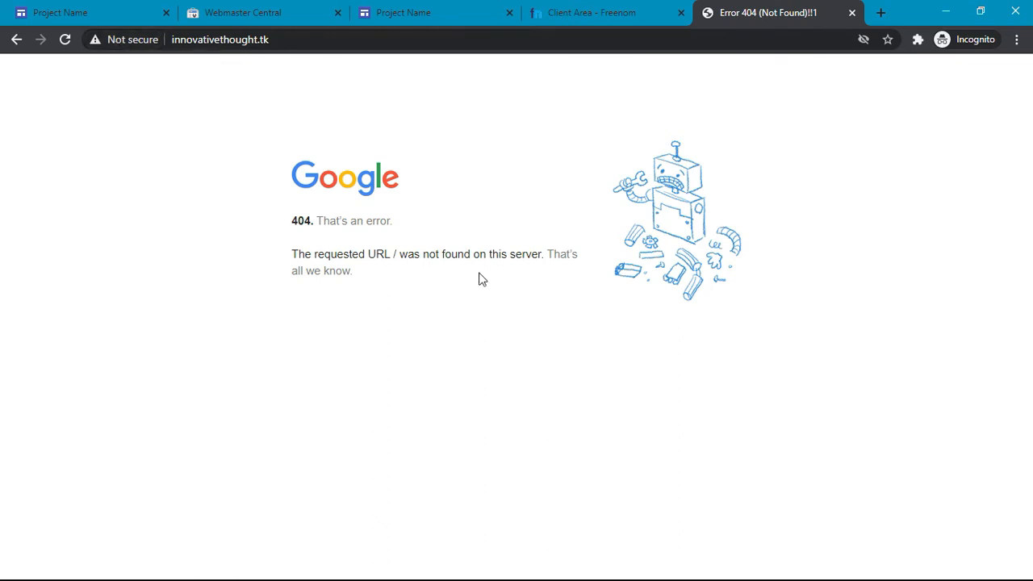
pyautogui.click(267, 6)
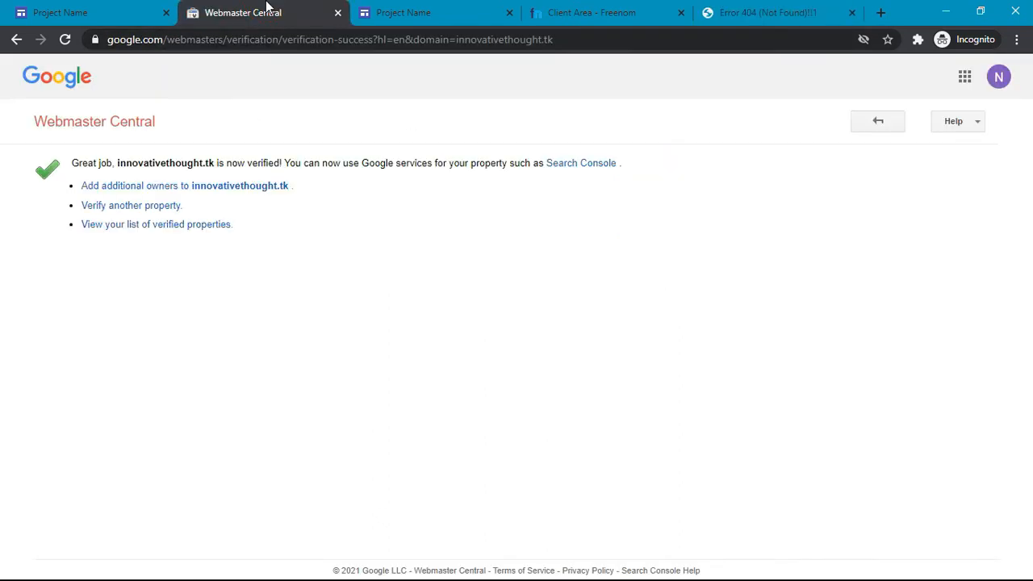
# Step: Compare innovativethought.tk's Freenom DNS records, 404 page and verification status
pyautogui.click(576, 7)
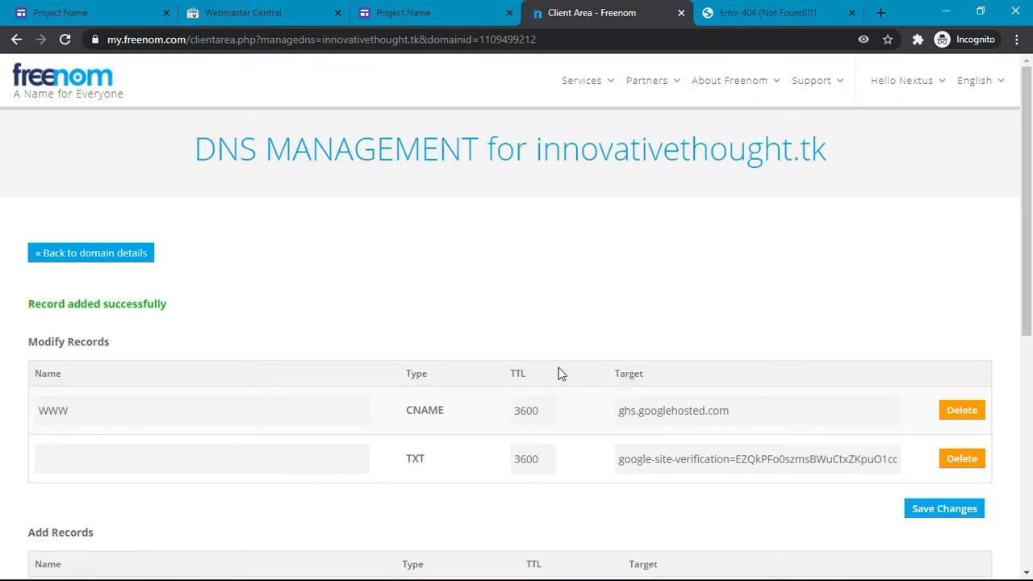
pyautogui.scroll(-5, 559, 371)
pyautogui.click(793, 7)
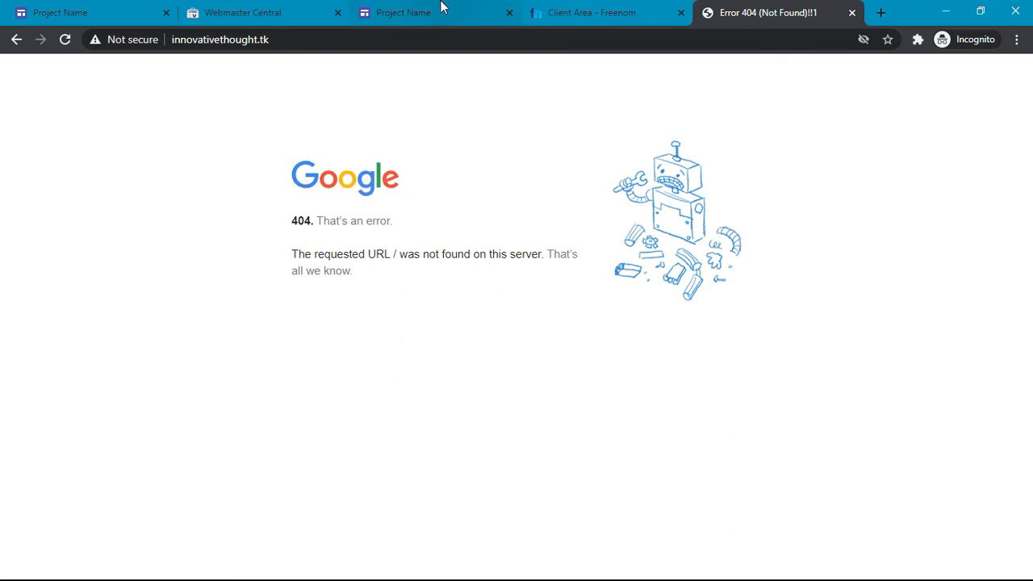
pyautogui.click(618, 6)
pyautogui.scroll(5, 553, 122)
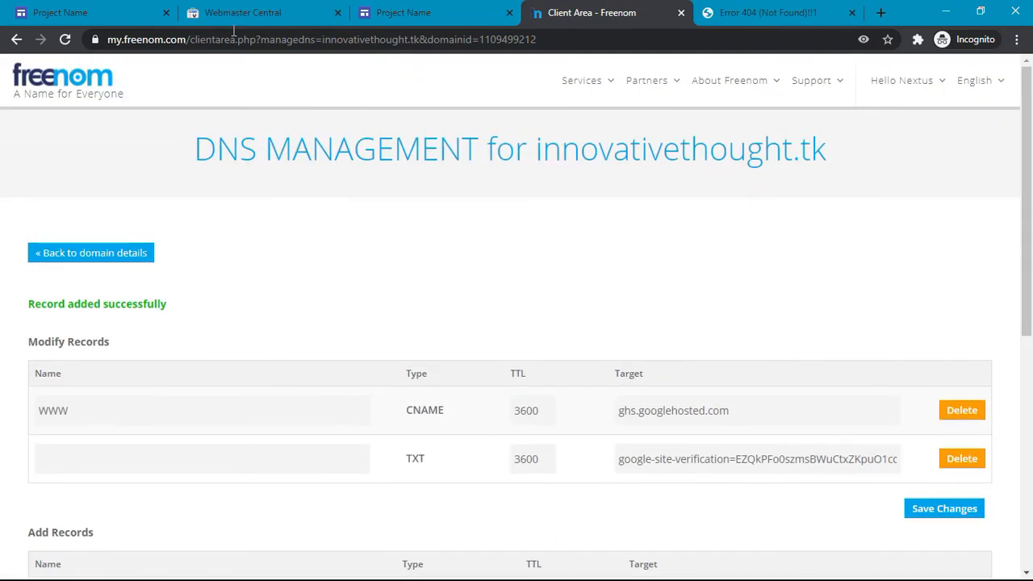
pyautogui.click(282, 8)
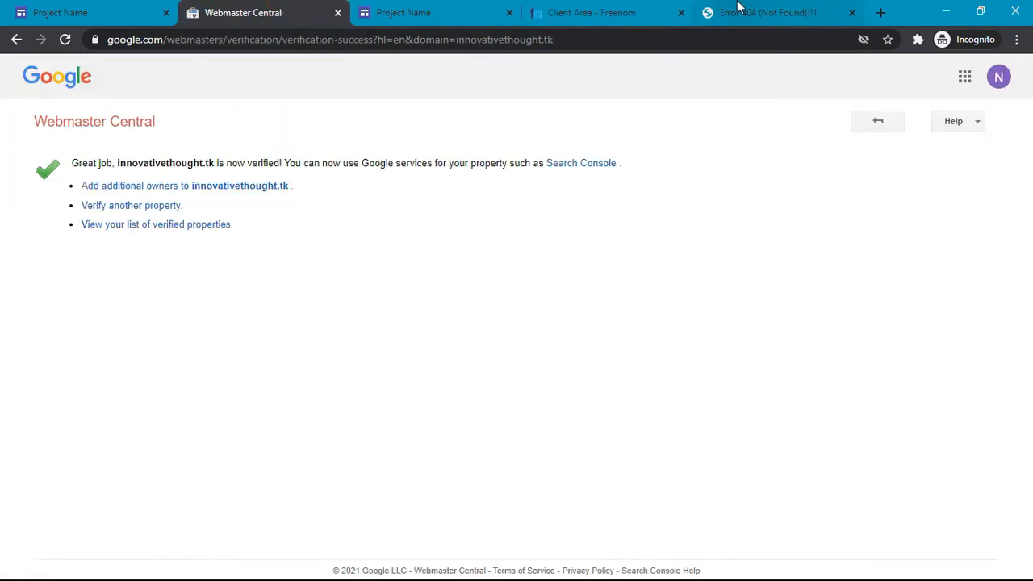
pyautogui.click(737, 7)
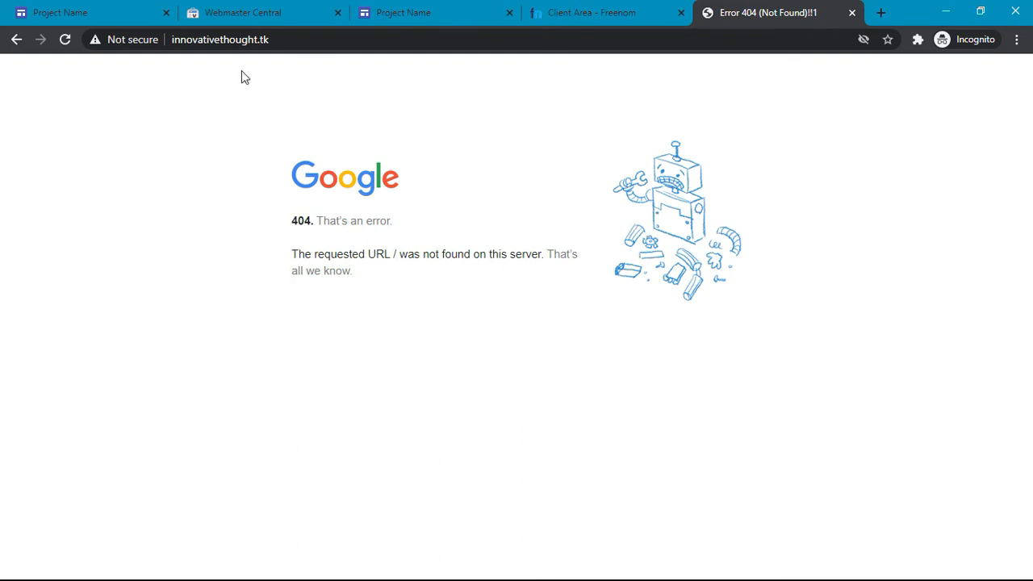
pyautogui.click(289, 8)
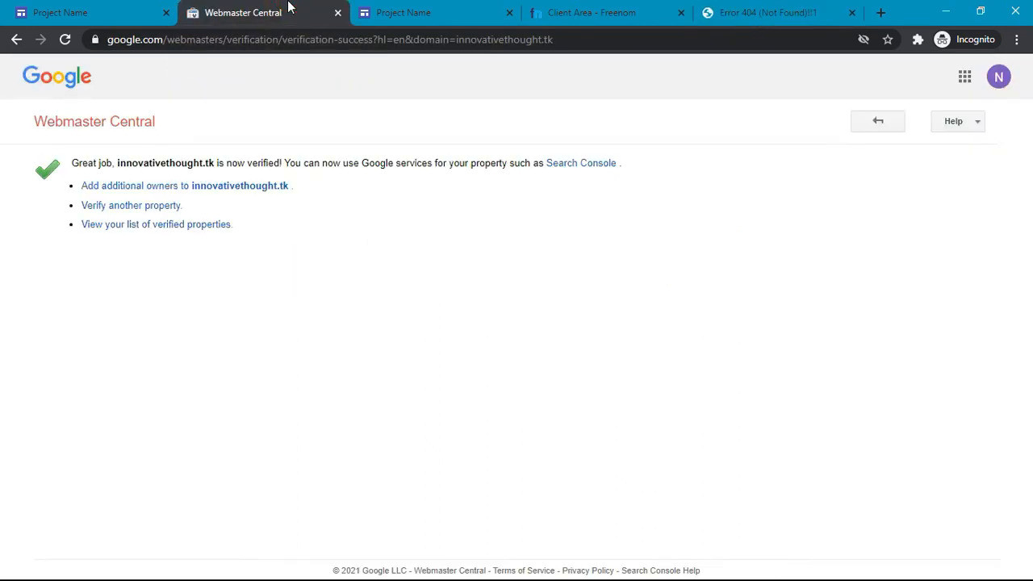
pyautogui.click(57, 8)
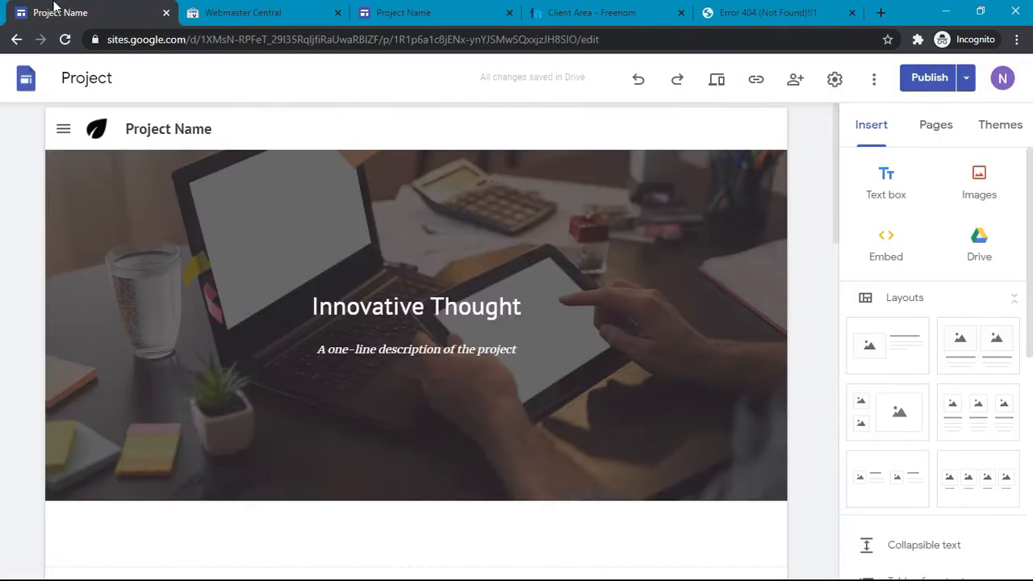
pyautogui.click(835, 78)
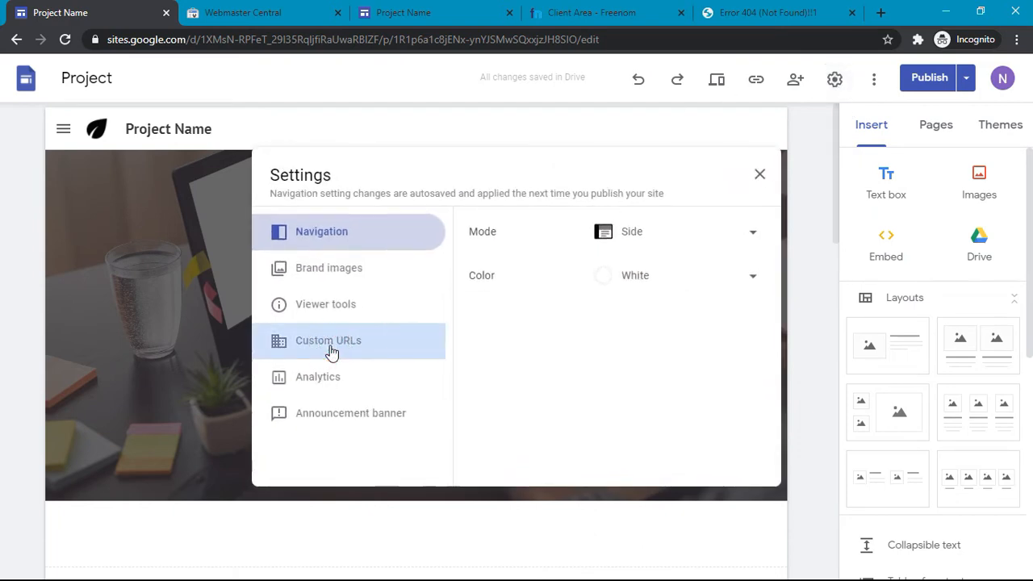
pyautogui.click(328, 349)
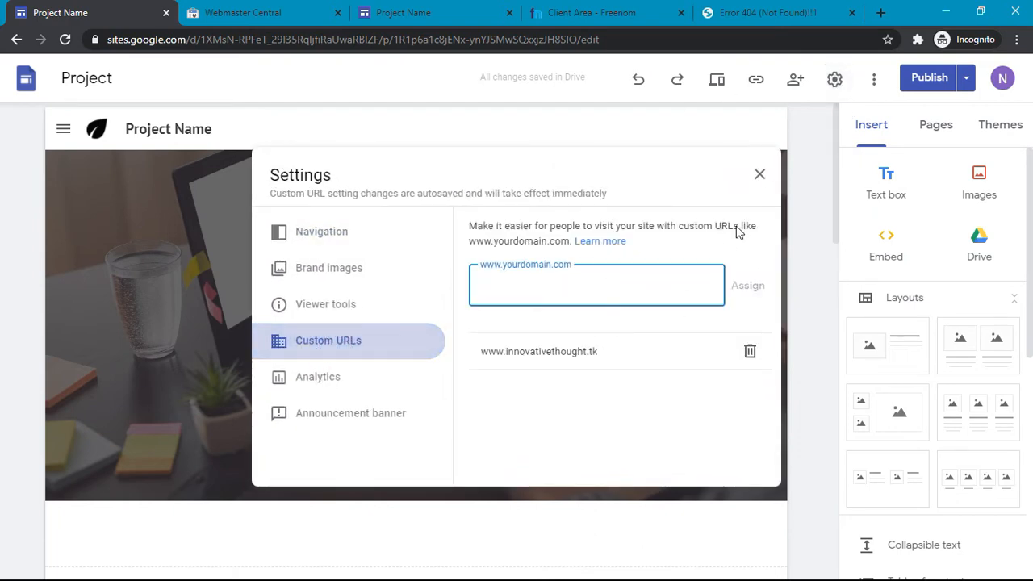
pyautogui.click(757, 178)
pyautogui.scroll(-10, 756, 178)
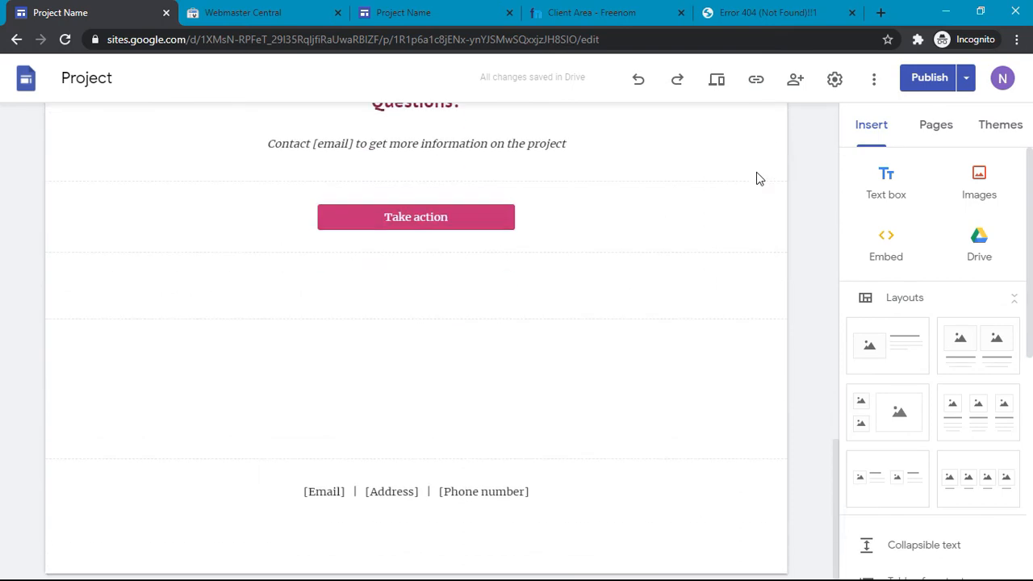
pyautogui.scroll(10, 759, 177)
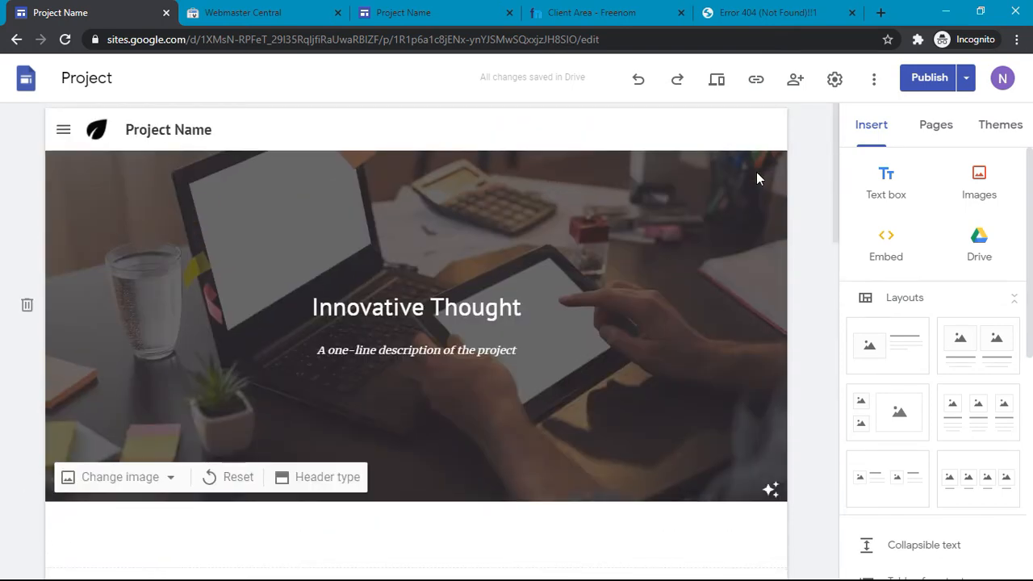
pyautogui.press('F7')
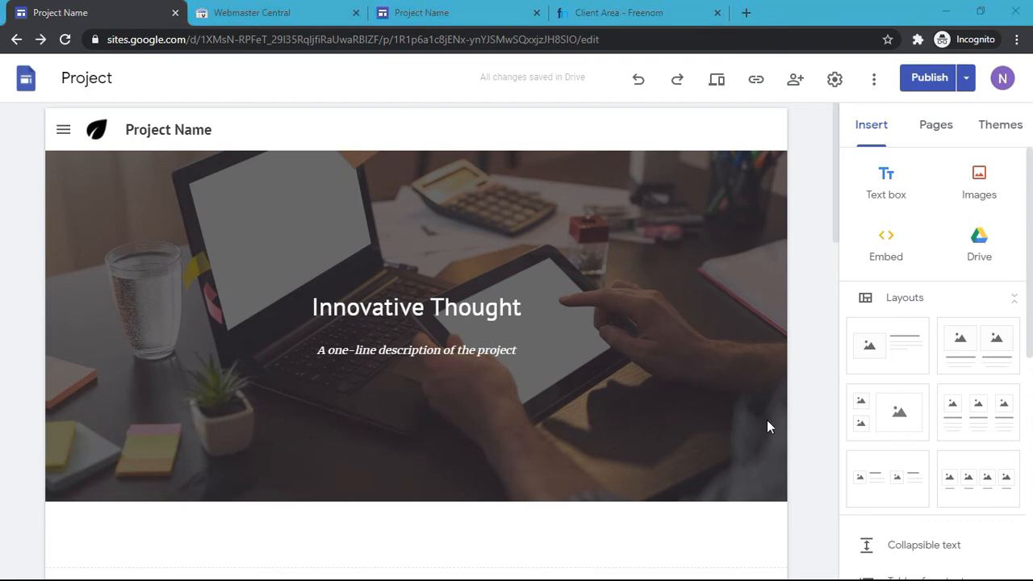
pyautogui.scroll(-4, 342, 331)
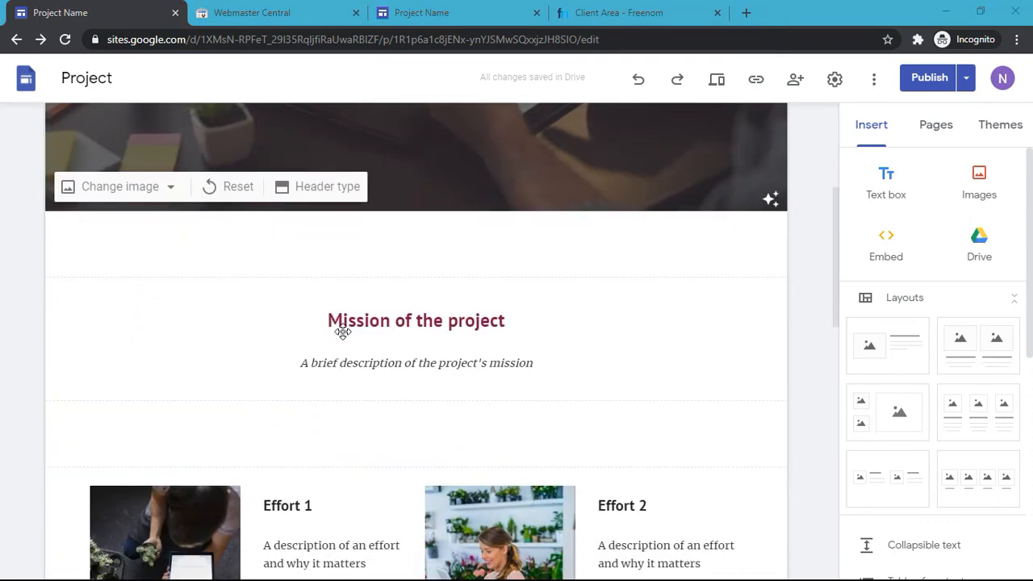
pyautogui.click(745, 12)
pyautogui.write('ww,')
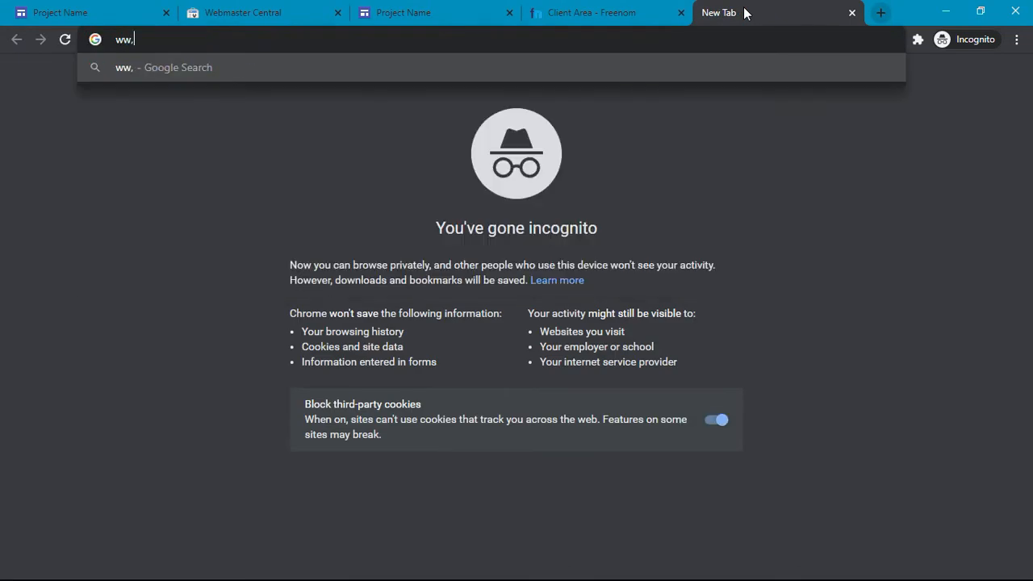
pyautogui.press('Delete')
pyautogui.press('BackSpace')
pyautogui.write('w.innovat')
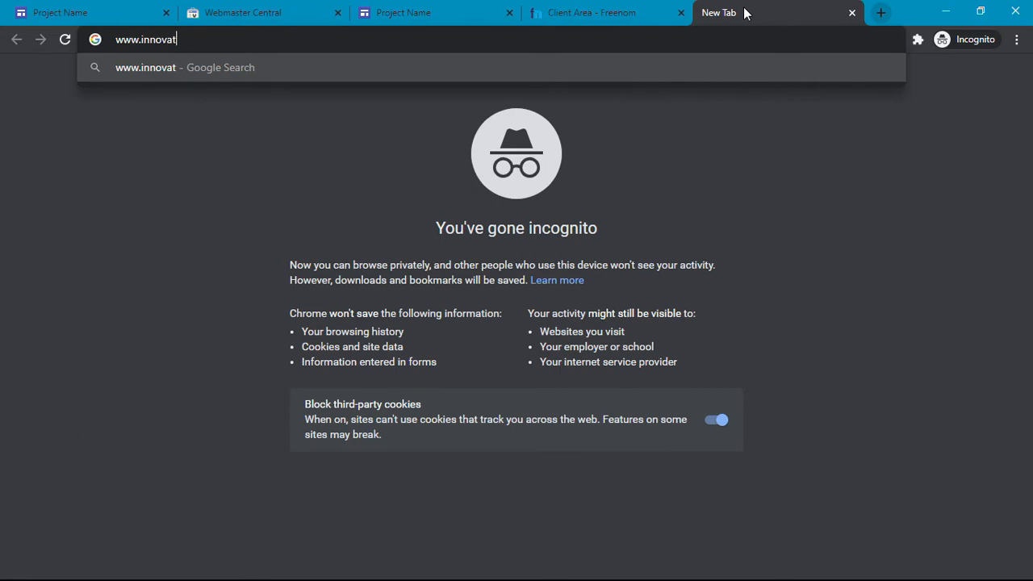
pyautogui.write('ivetho')
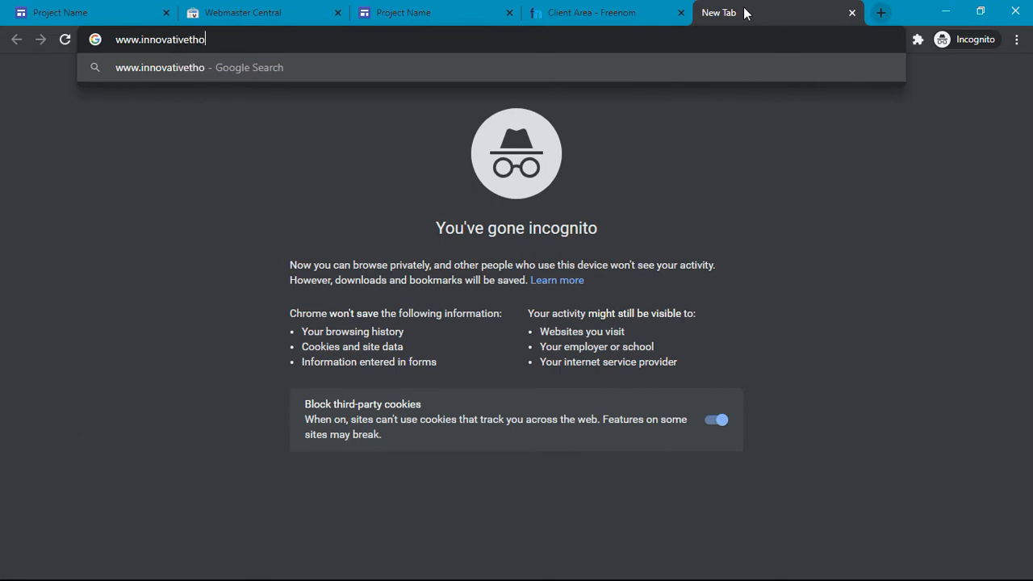
pyautogui.write('ught.tk')
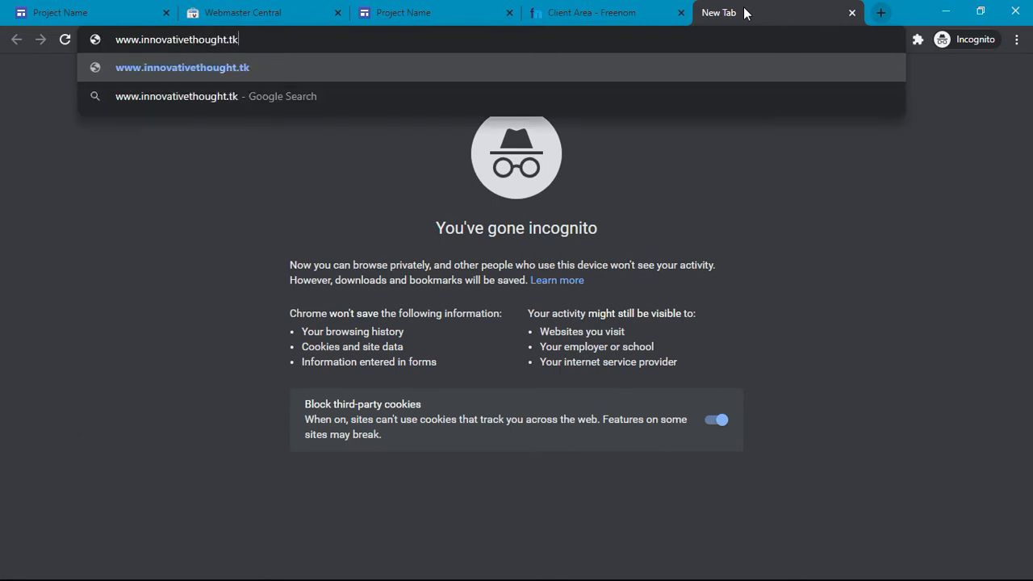
pyautogui.press('Return')
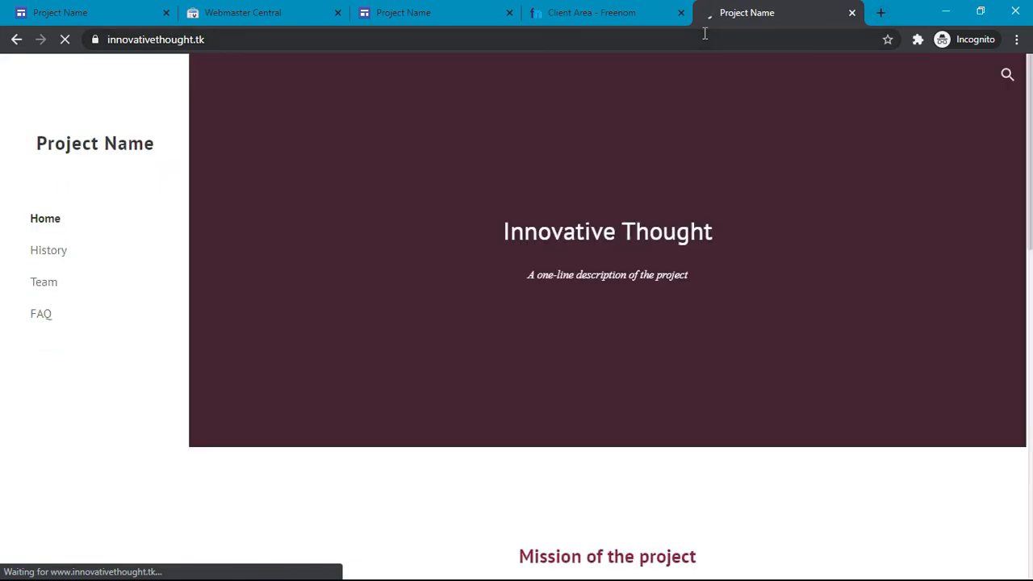
# Step: Confirm the live site loads over a secure https connection and close the Webmaster Central tab
pyautogui.scroll(-9, 460, 230)
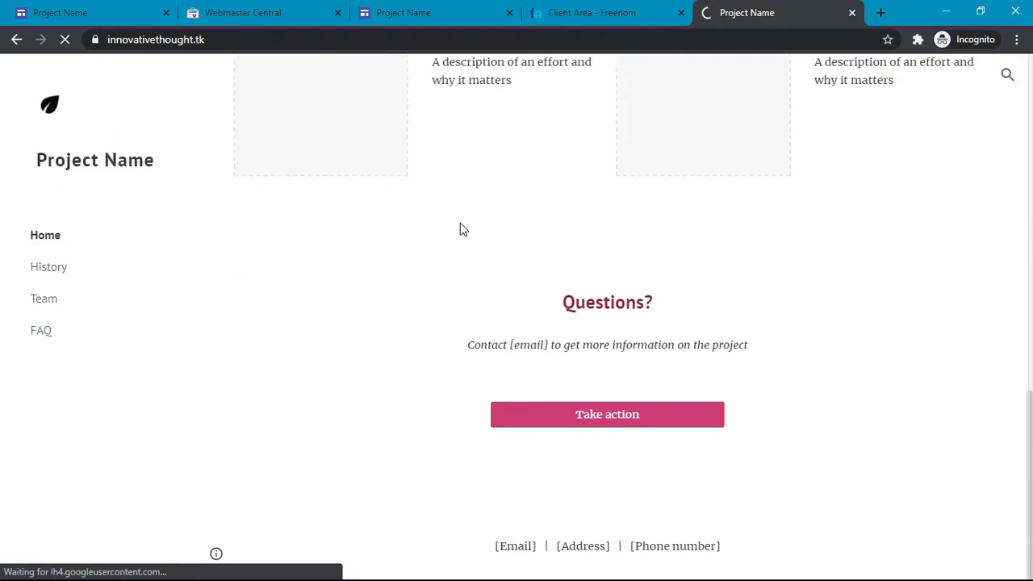
pyautogui.scroll(9, 459, 231)
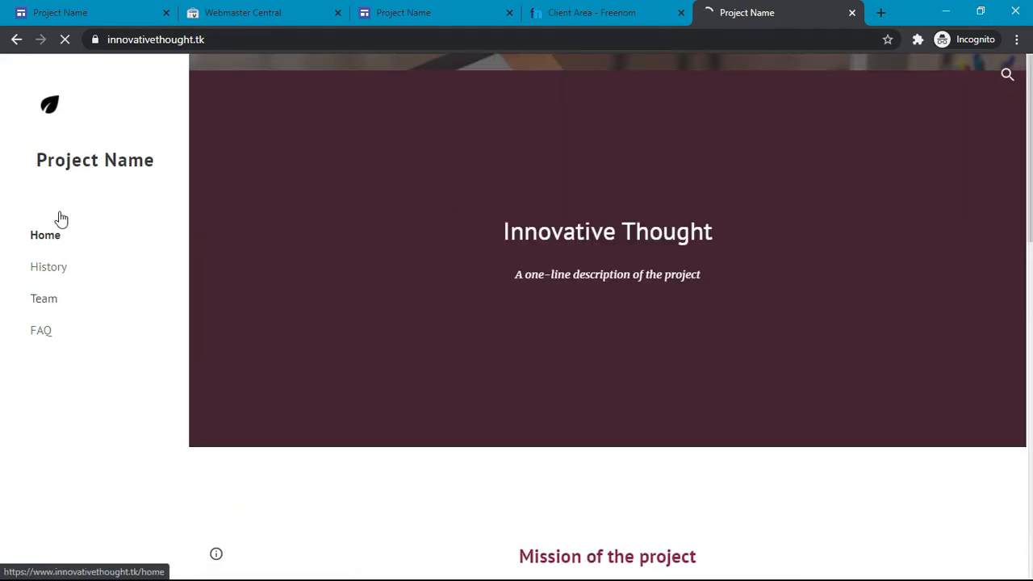
pyautogui.click(219, 39)
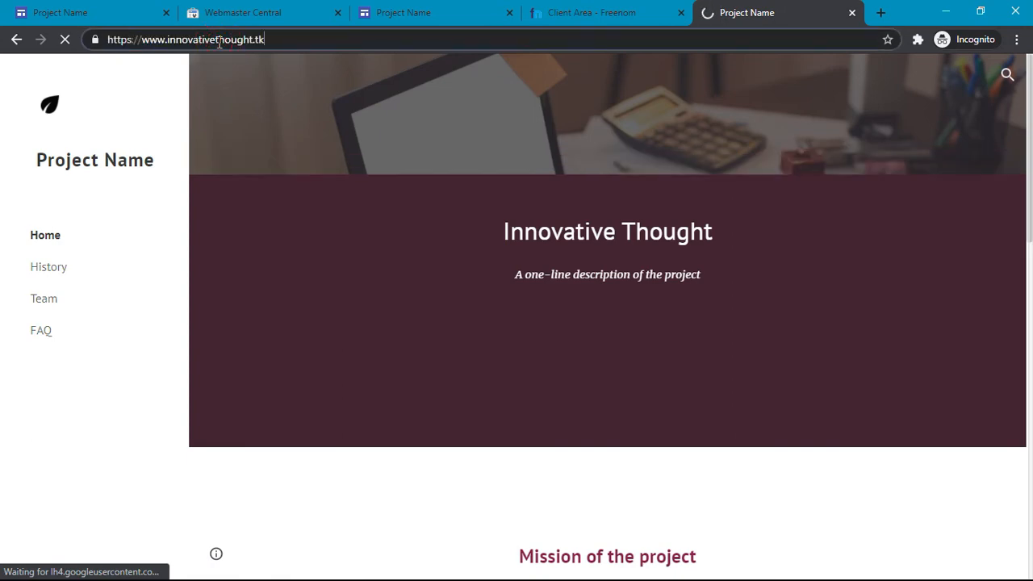
pyautogui.click(95, 39)
pyautogui.click(339, 112)
pyautogui.scroll(-10, 510, 226)
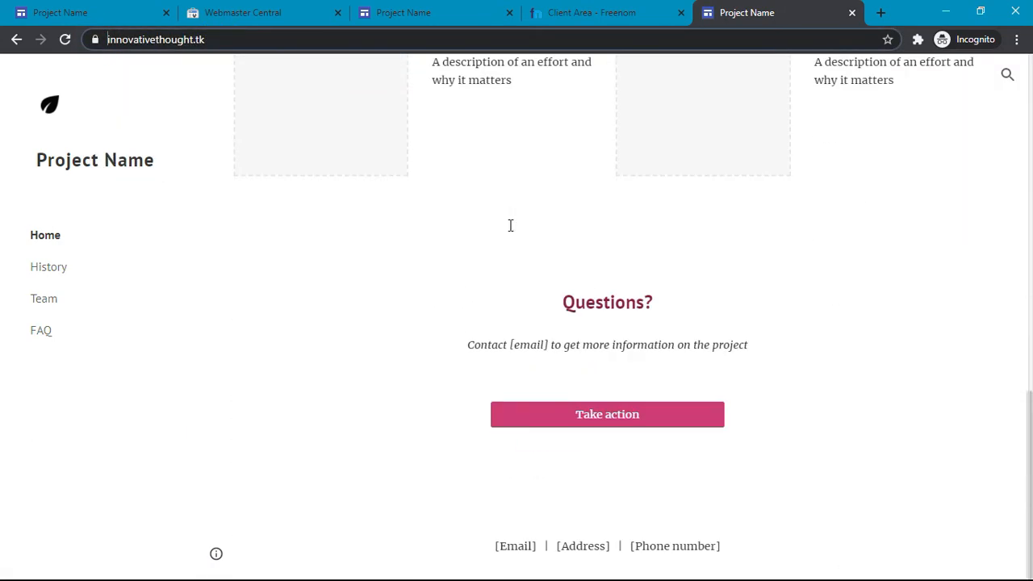
pyautogui.click(6, 8)
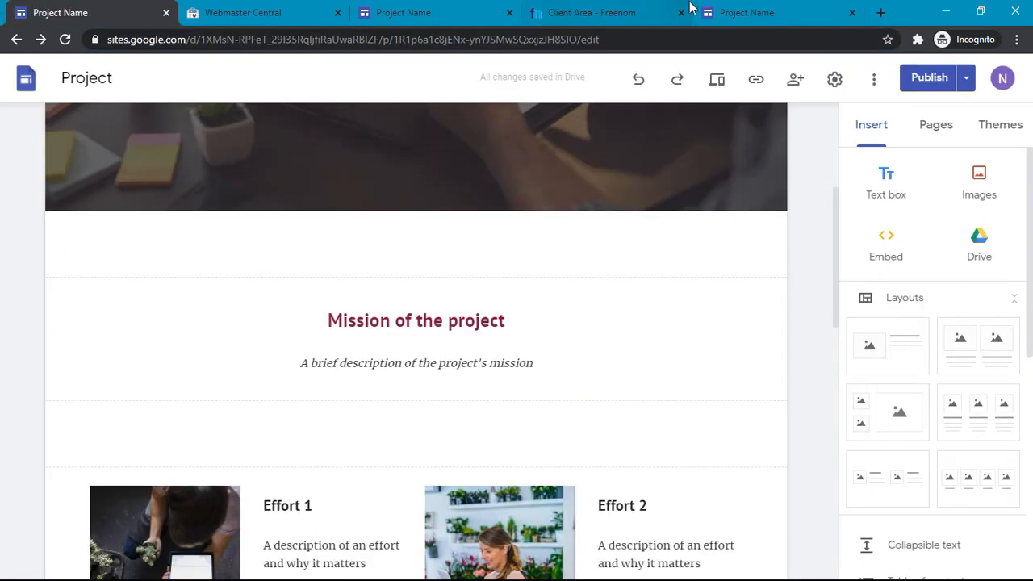
pyautogui.click(811, 22)
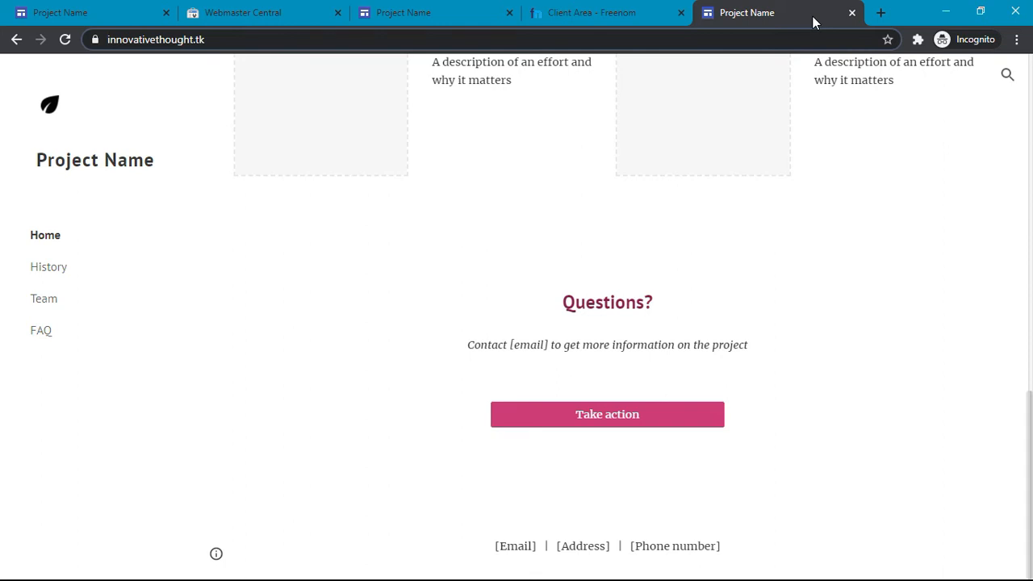
pyautogui.scroll(10, 861, 426)
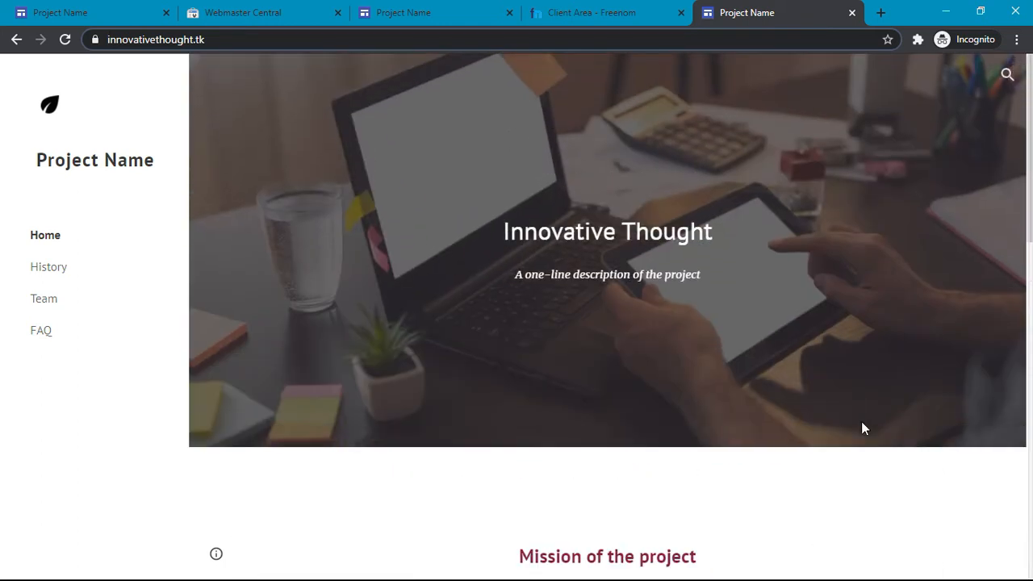
pyautogui.middleClick(277, 10)
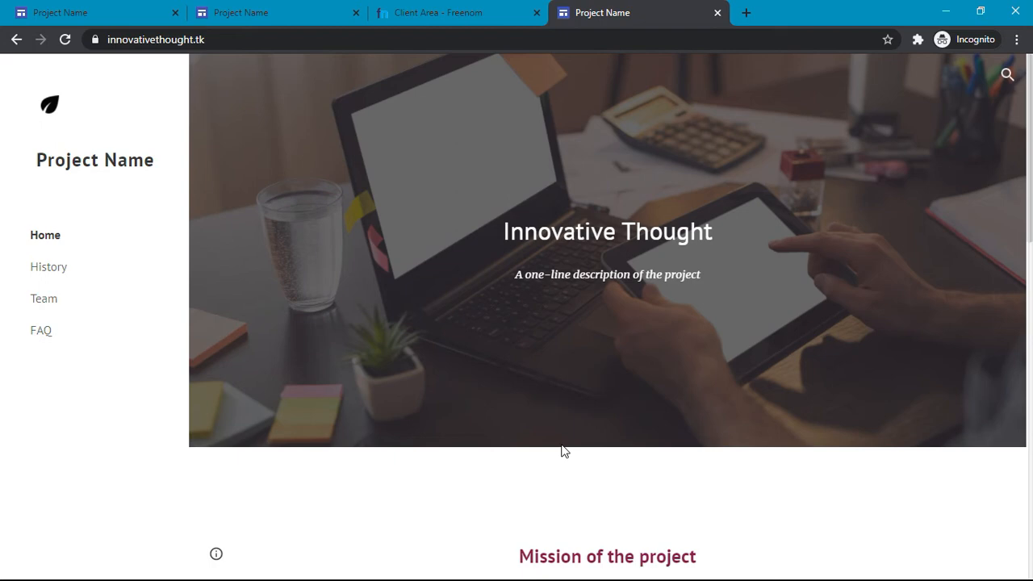
# Step: Load innovativethought.tk in a new incognito window and note the DNS_PROBE_FINISHED_NXDOMAIN error
pyautogui.press('F7')
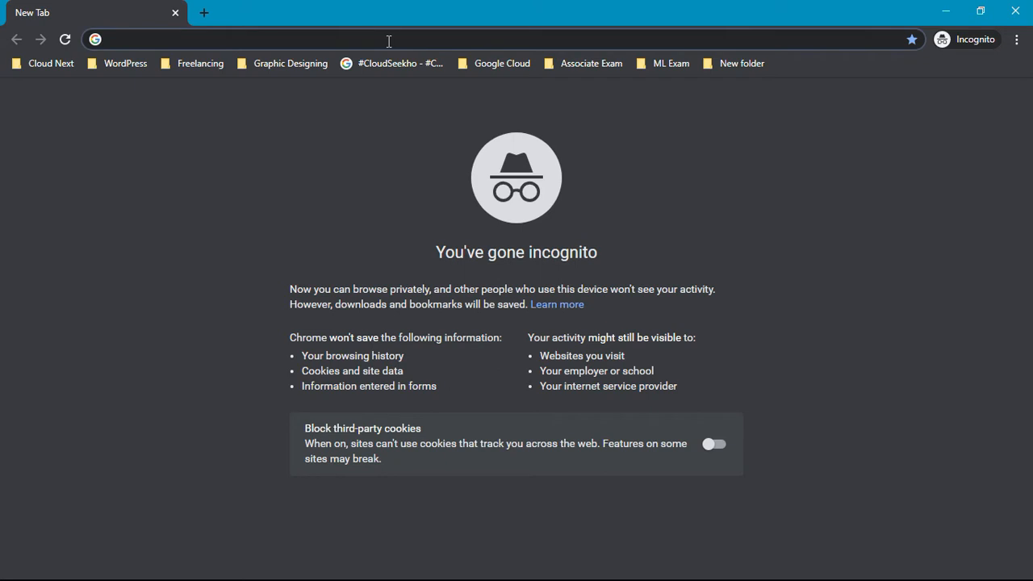
pyautogui.write('innovati')
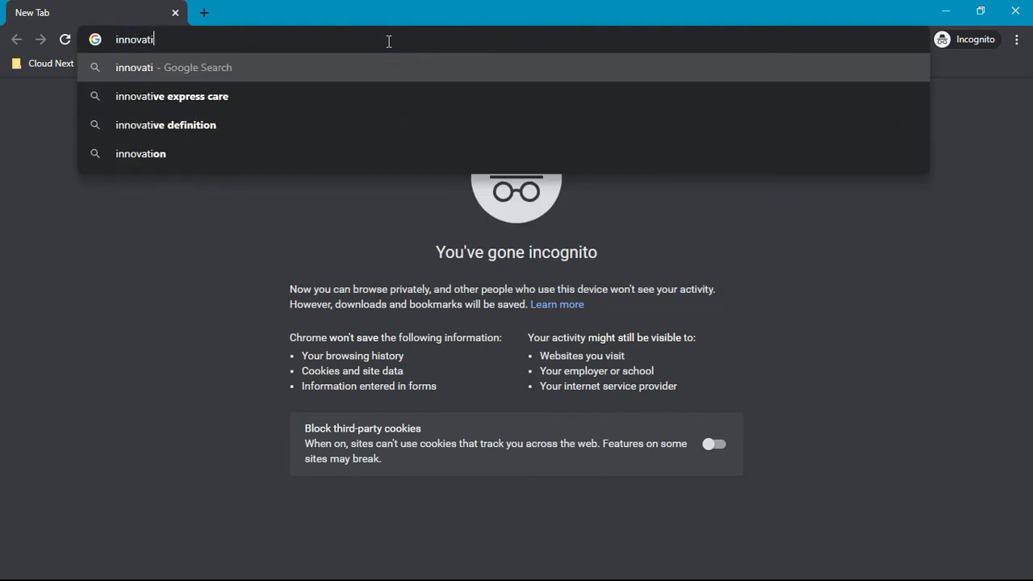
pyautogui.write('vethought')
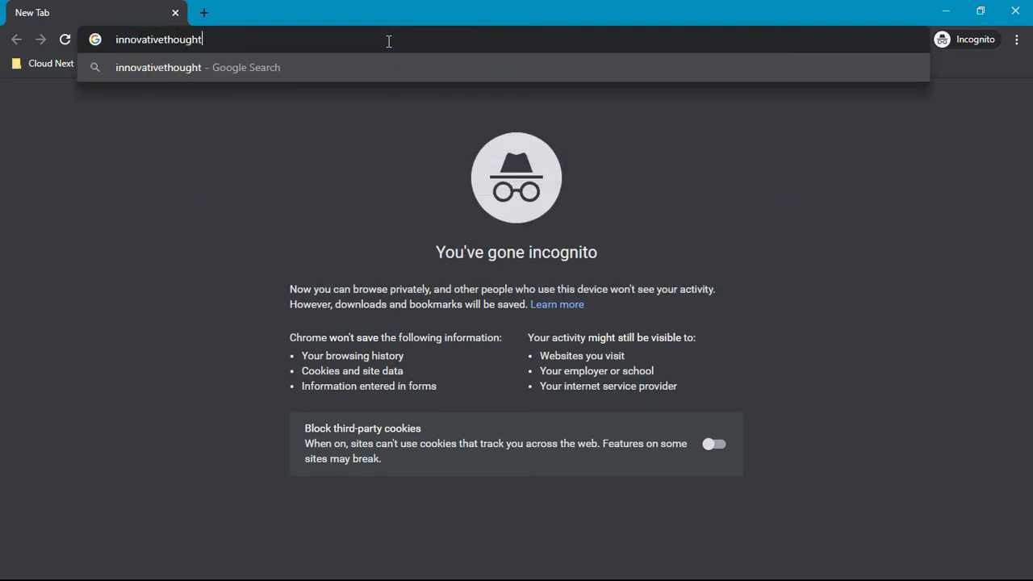
pyautogui.write('.tk')
pyautogui.press('Return')
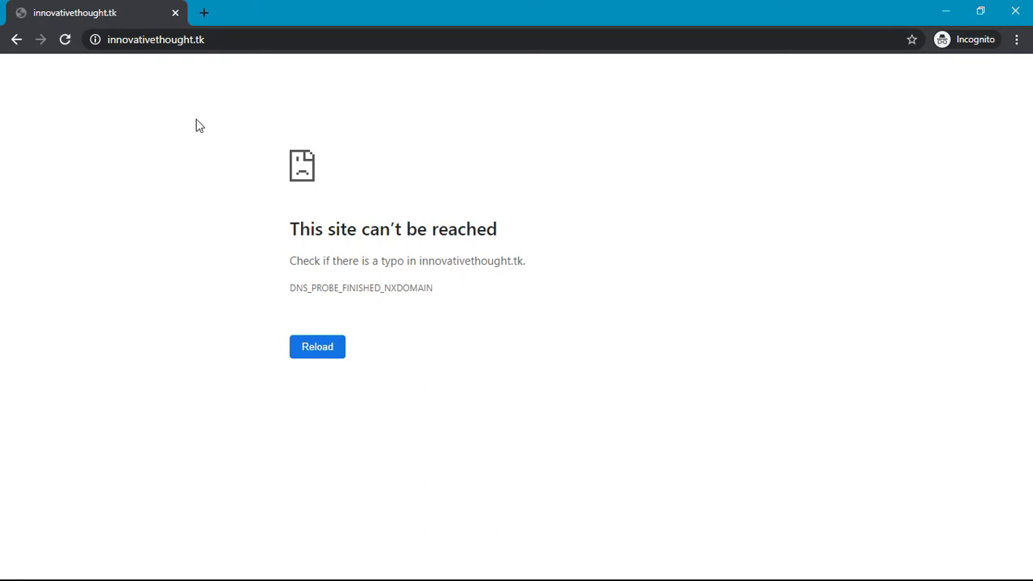
pyautogui.click(261, 43)
pyautogui.press('Left')
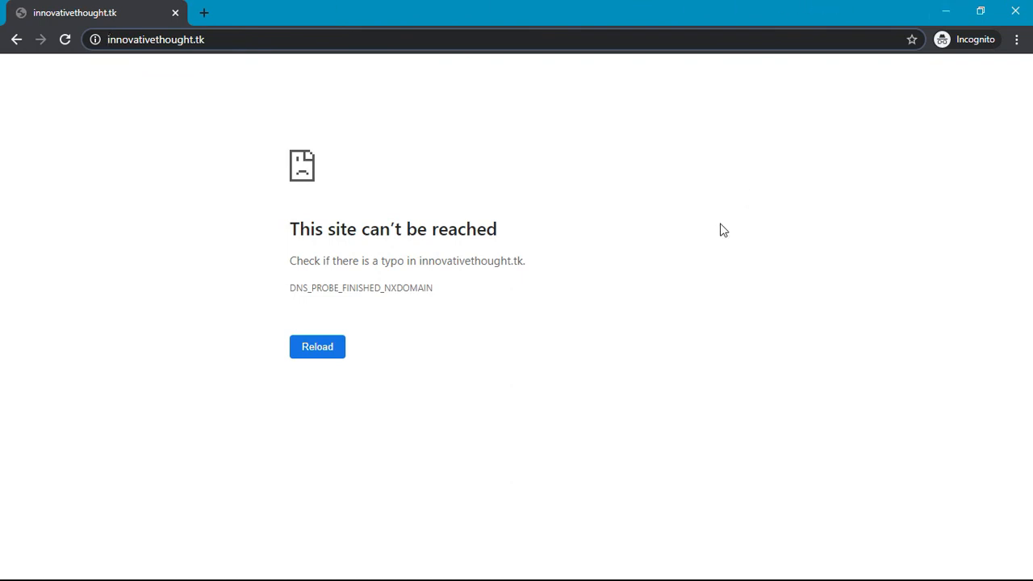
pyautogui.hotkey('alt', 'Tab')
pyautogui.press('Tab')
pyautogui.press('Tab')
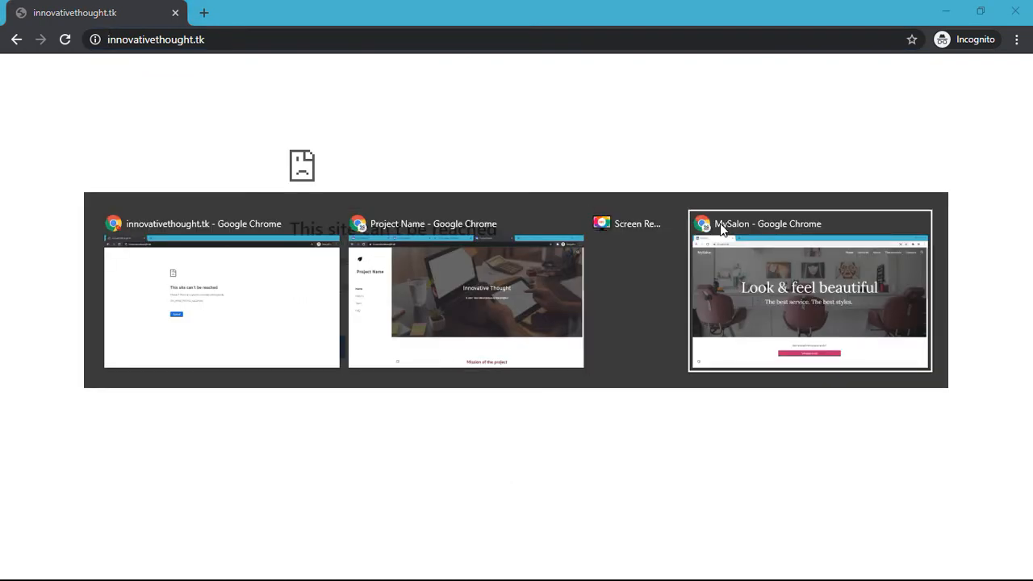
pyautogui.press('Tab')
pyautogui.press('Tab')
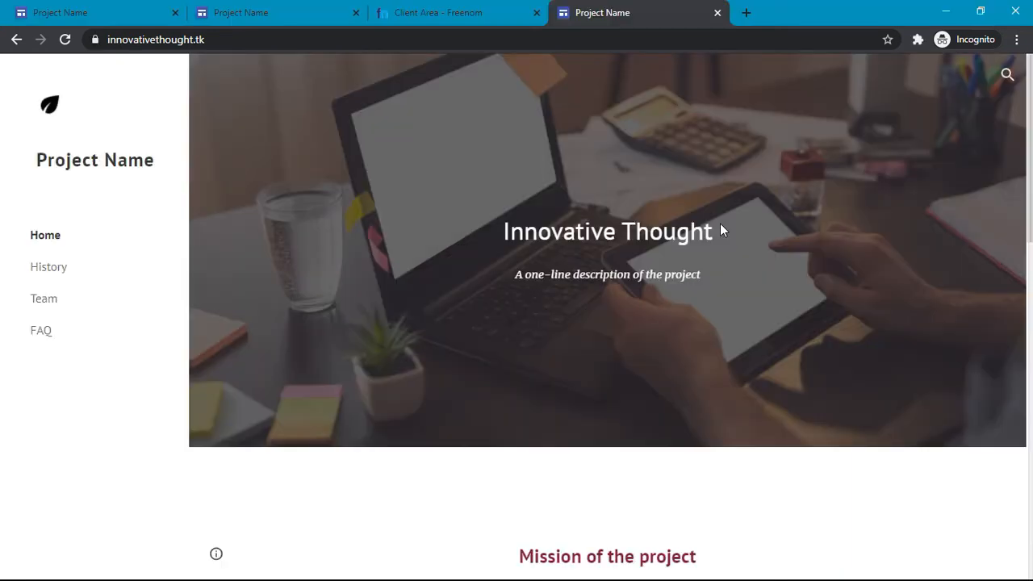
pyautogui.click(317, 38)
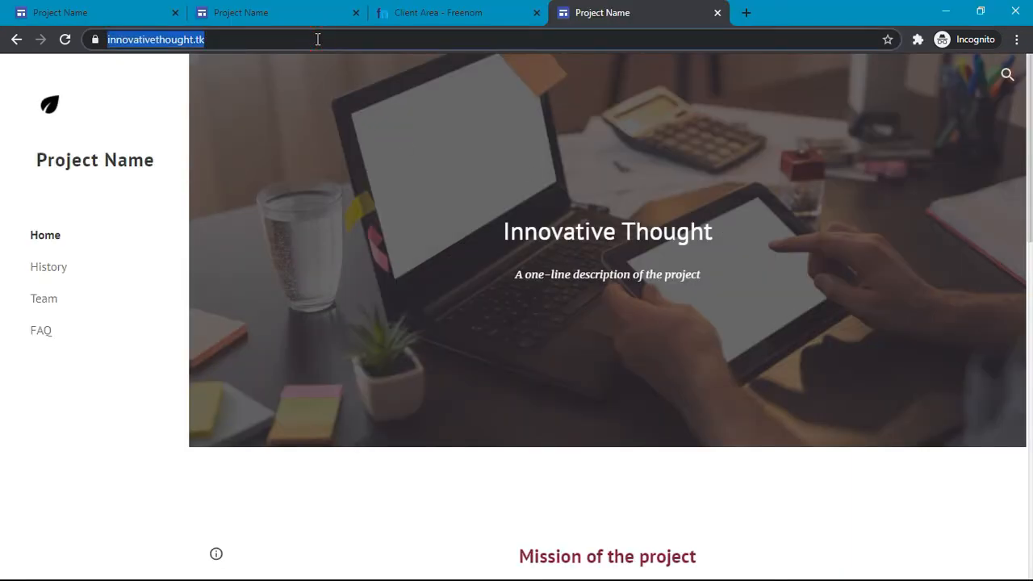
pyautogui.click(317, 38)
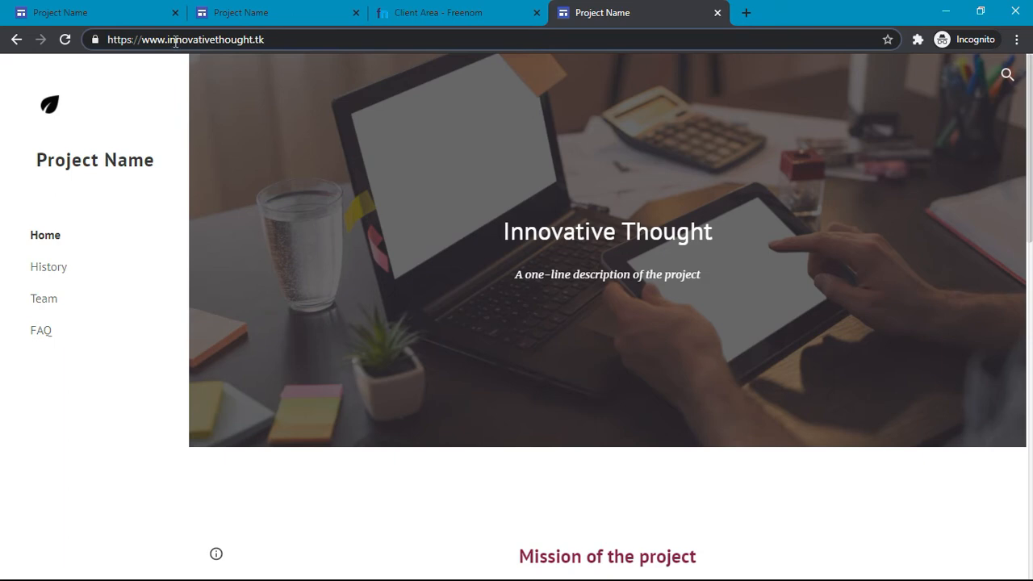
pyautogui.moveTo(170, 38); pyautogui.dragTo(106, 39)
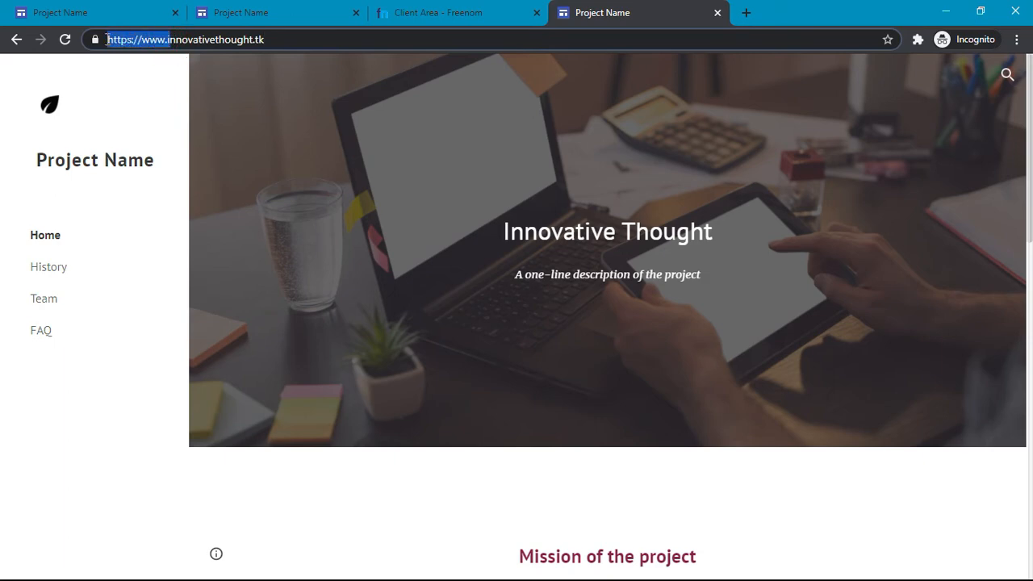
pyautogui.click(146, 41)
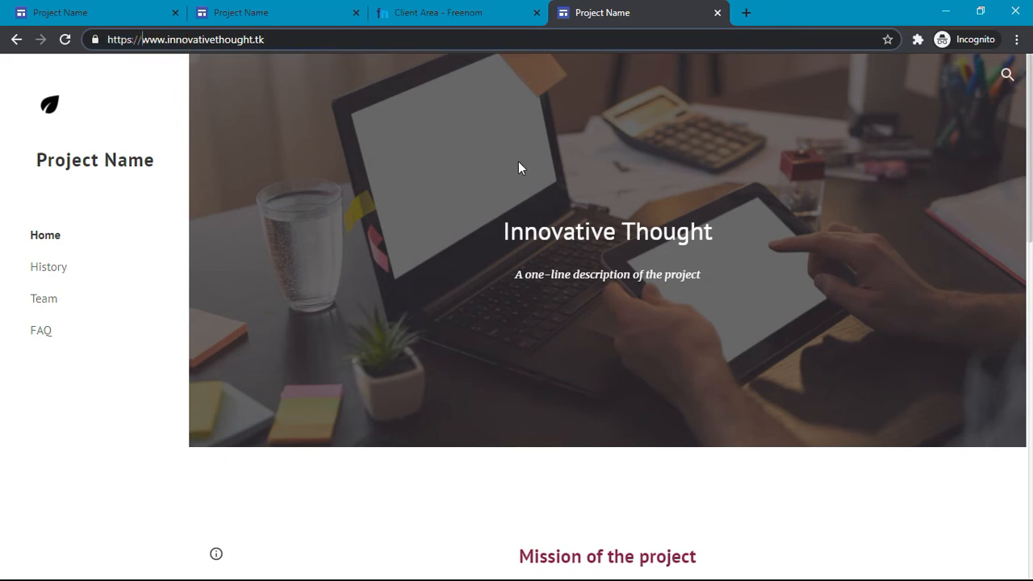
pyautogui.hotkey('alt', 'Tab')
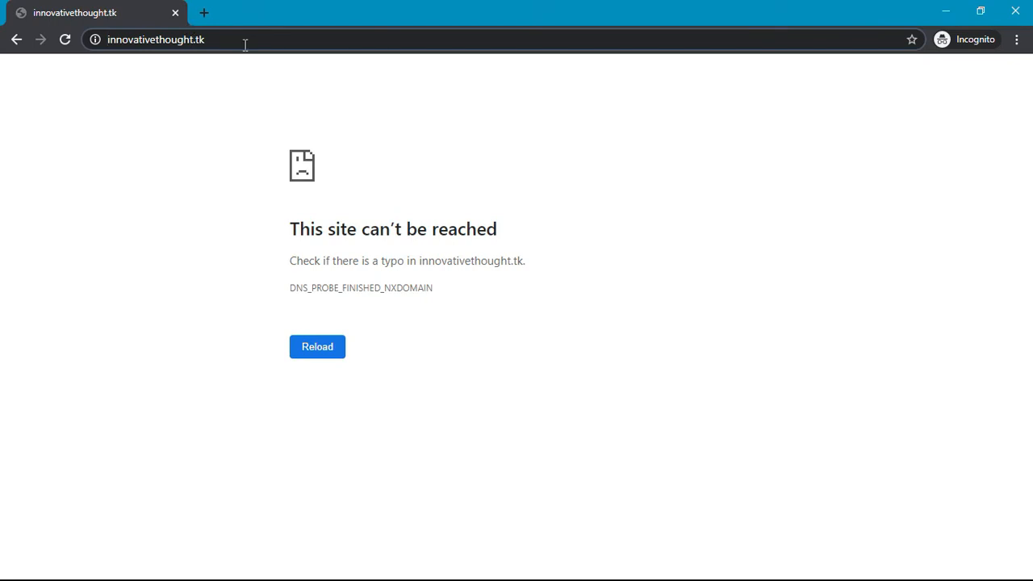
pyautogui.write('www')
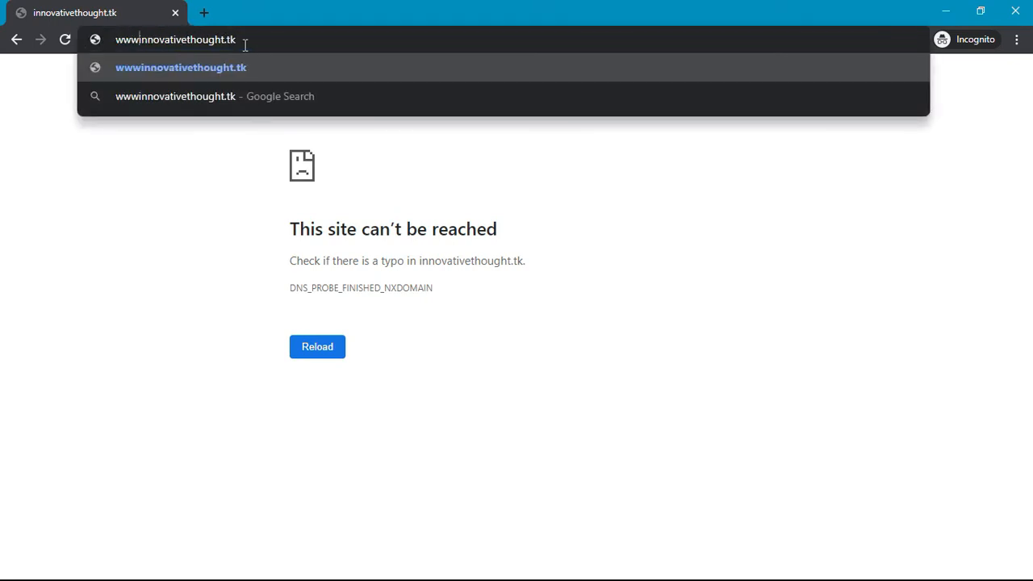
pyautogui.write('.')
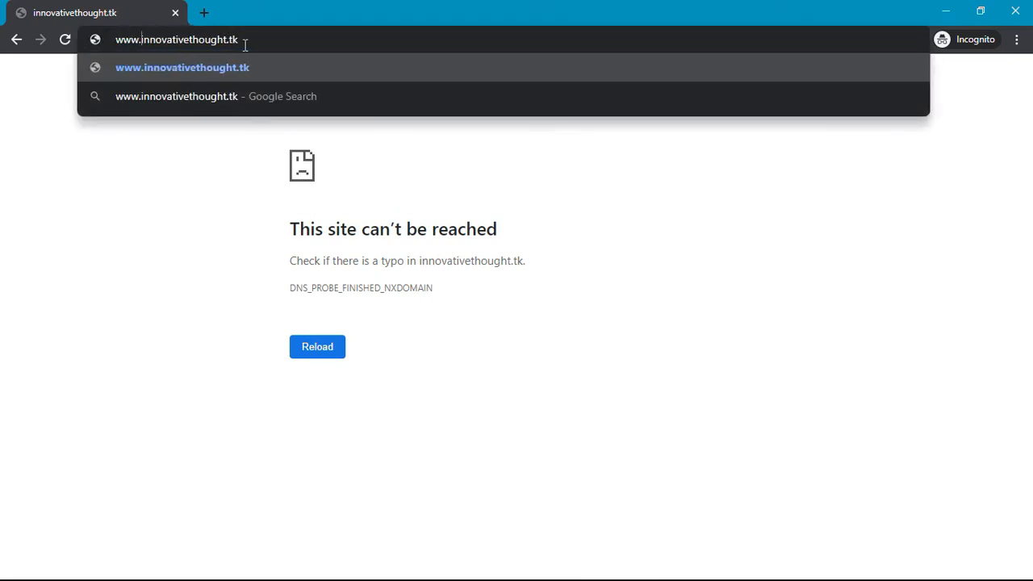
pyautogui.press('Return')
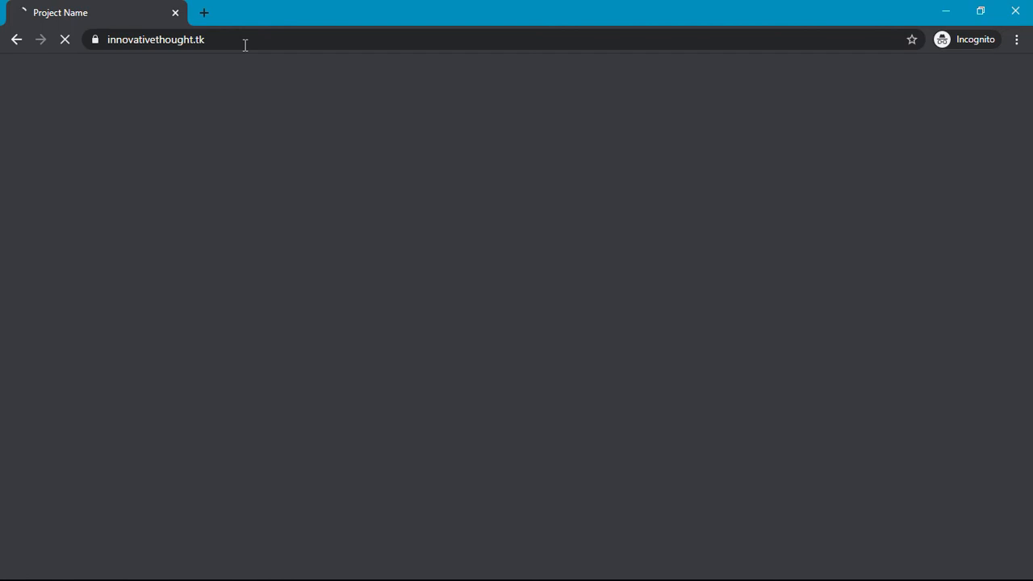
pyautogui.click(93, 40)
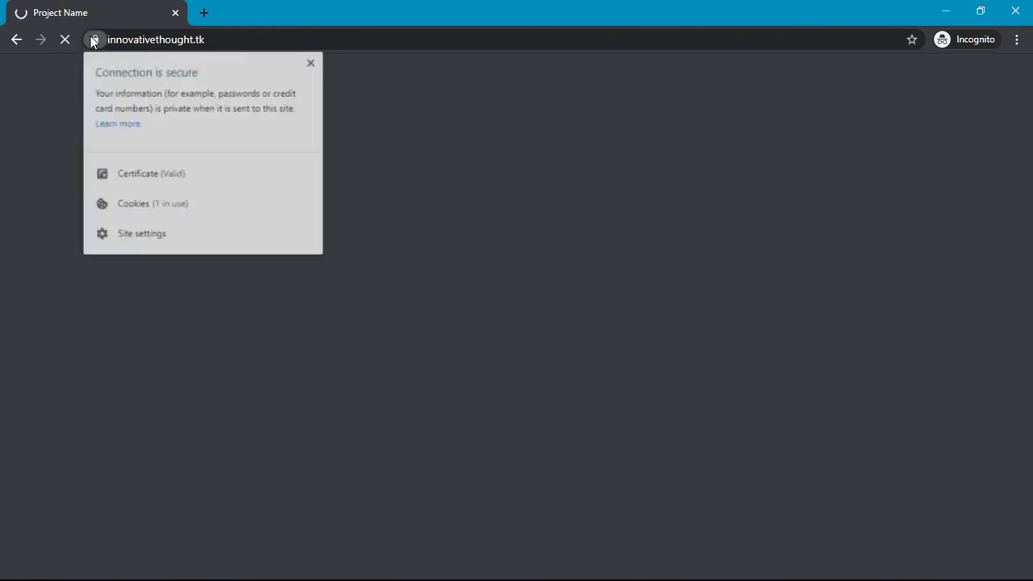
pyautogui.click(311, 63)
pyautogui.click(296, 34)
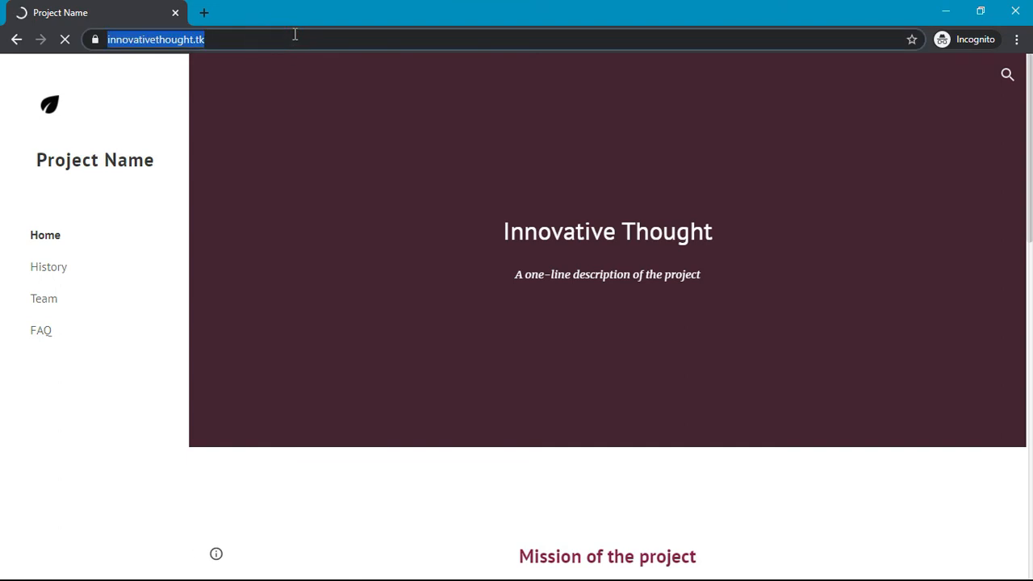
pyautogui.click(294, 34)
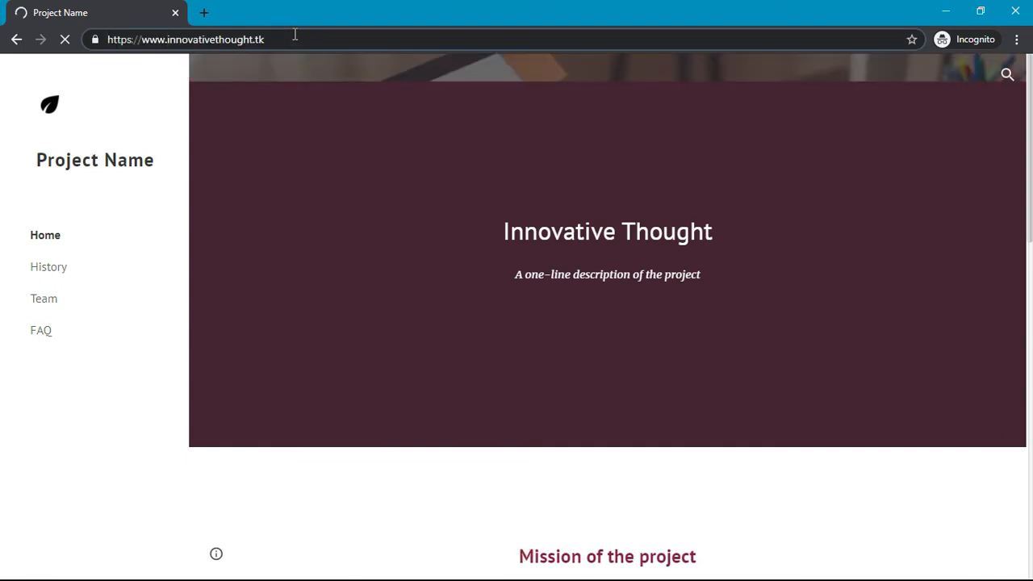
pyautogui.click(398, 219)
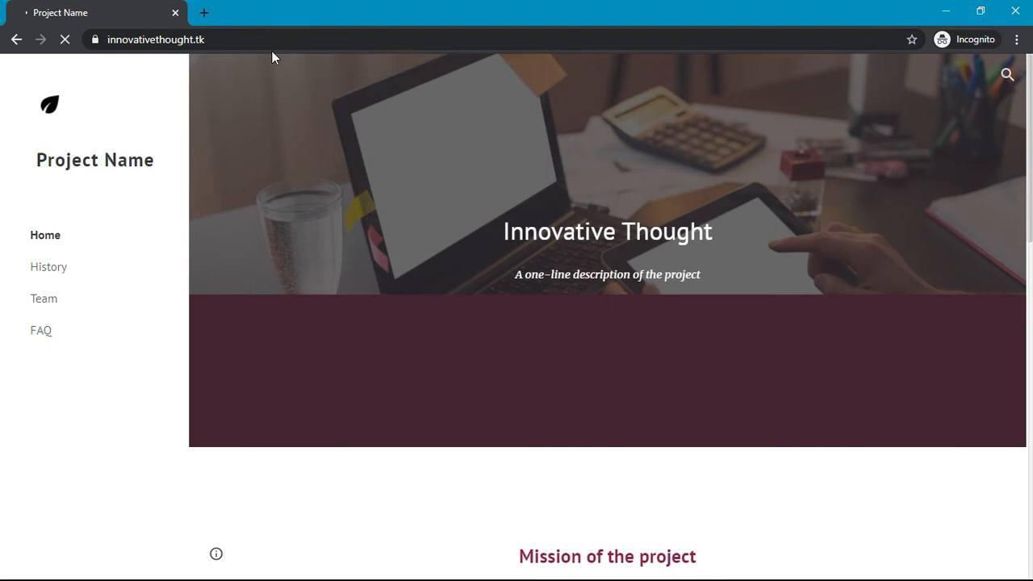
# Step: Retry innovativethought.tk without www, see it fail again, and close that window
pyautogui.click(232, 38)
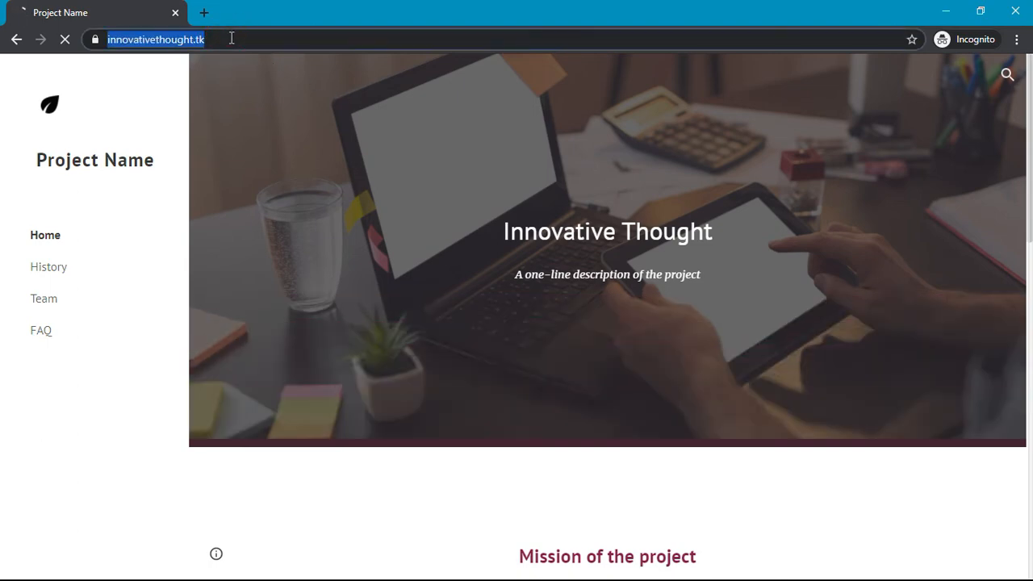
pyautogui.write('inno')
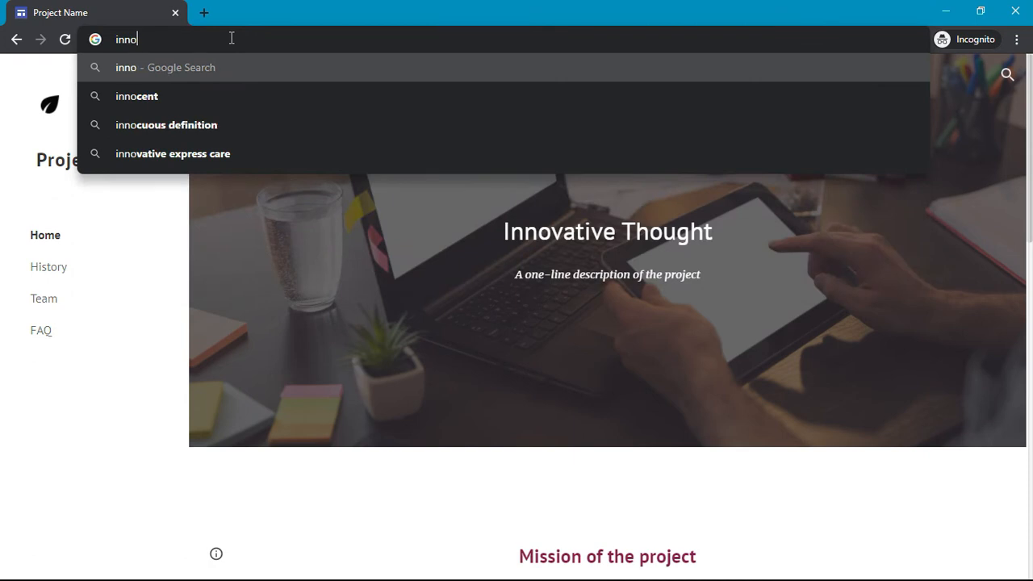
pyautogui.write('vative')
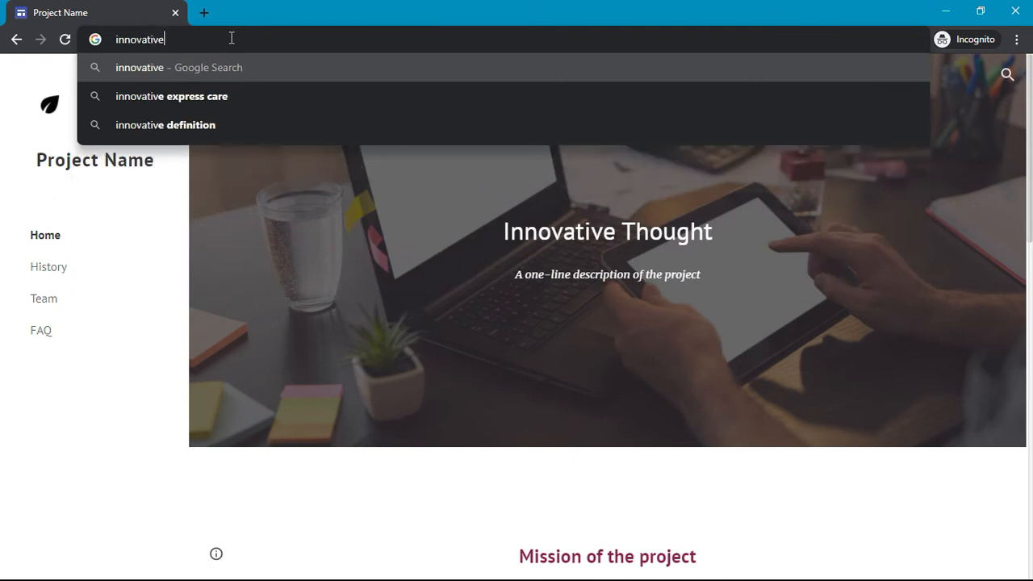
pyautogui.write('thought.tk')
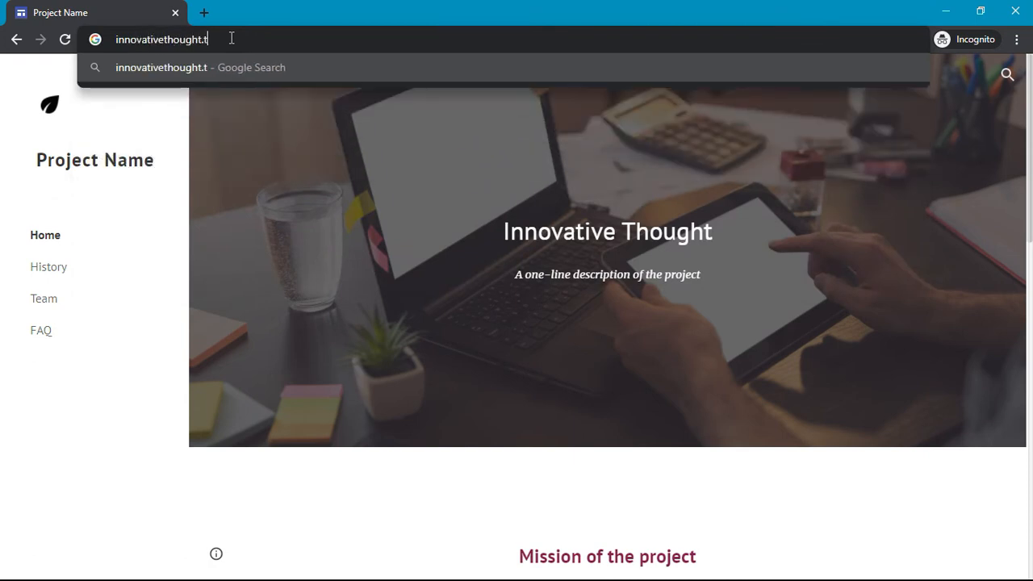
pyautogui.press('Return')
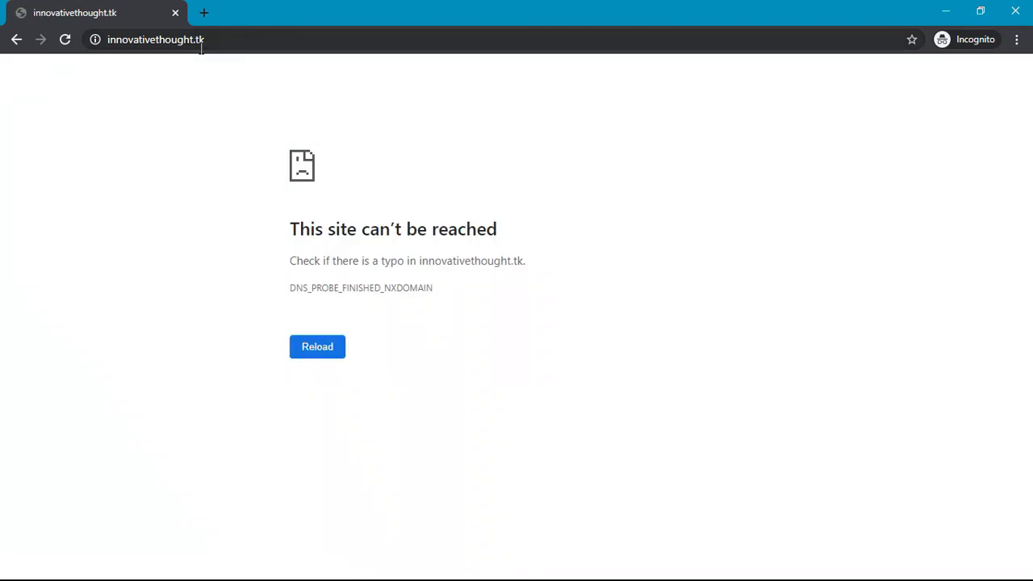
pyautogui.click(201, 42)
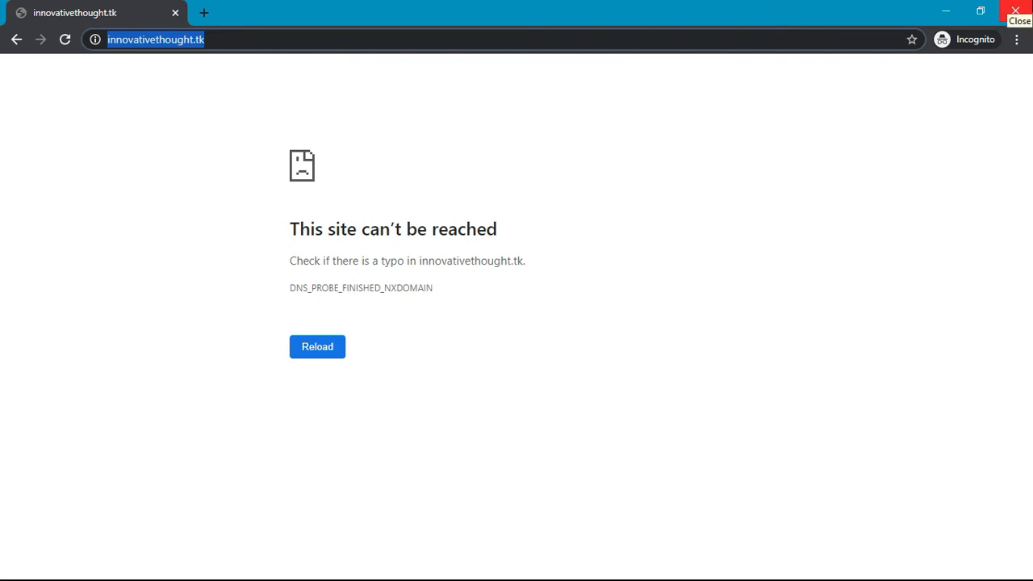
pyautogui.click(1015, 10)
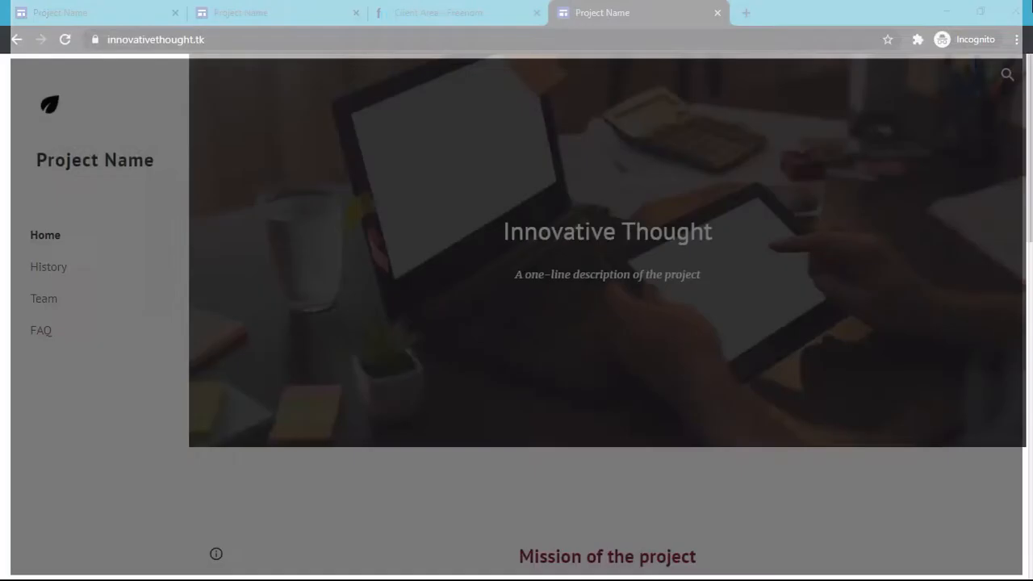
# Step: Load nakedssl.com in a new tab and go to its app.nakedssl.com/login page
pyautogui.click(746, 13)
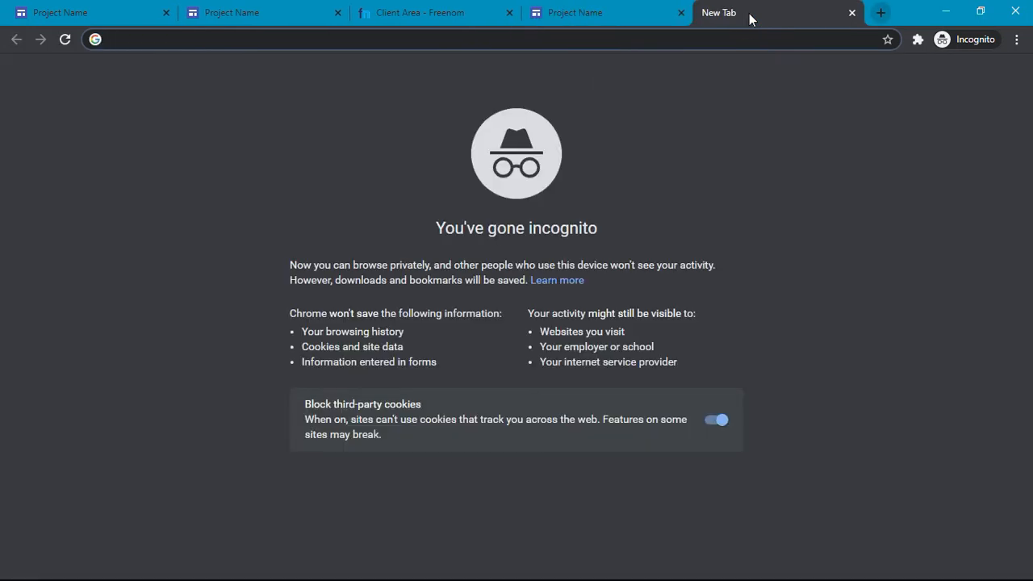
pyautogui.write('nakedssl.com')
pyautogui.press('Return')
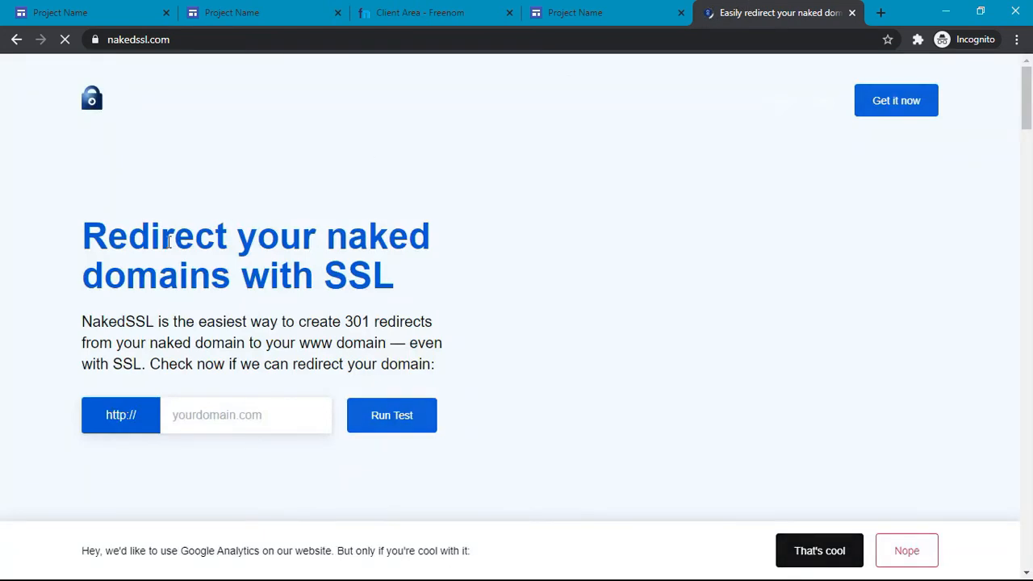
pyautogui.moveTo(91, 240); pyautogui.dragTo(398, 285)
pyautogui.scroll(-2, 397, 279)
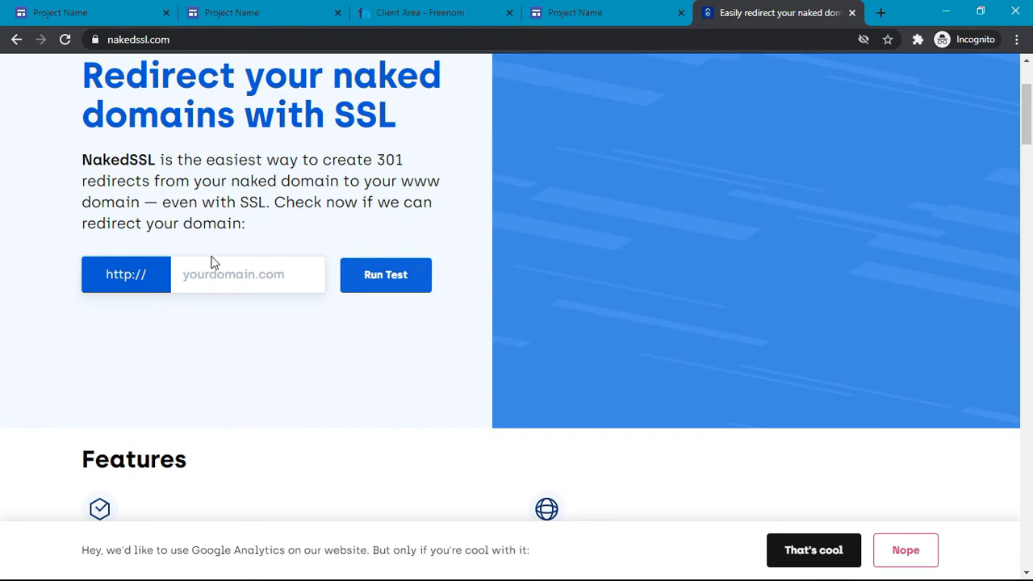
pyautogui.scroll(-1, 225, 274)
pyautogui.scroll(3, 225, 274)
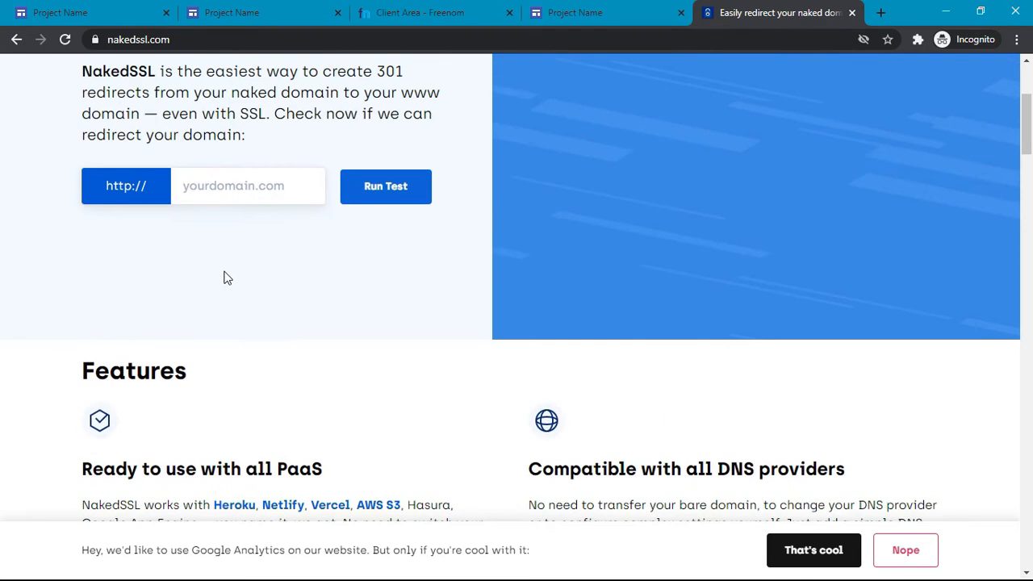
pyautogui.click(815, 100)
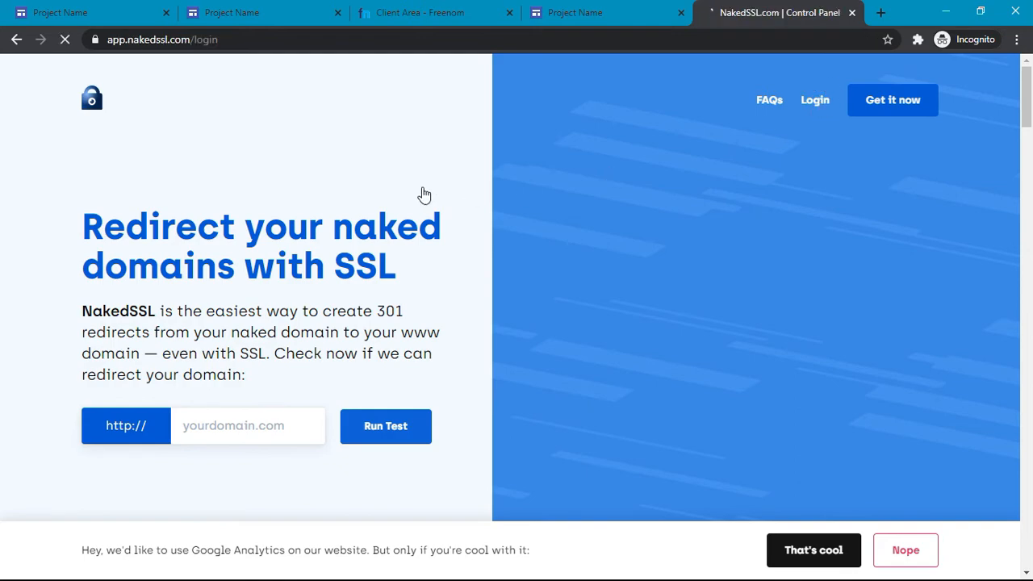
pyautogui.scroll(-5, 423, 195)
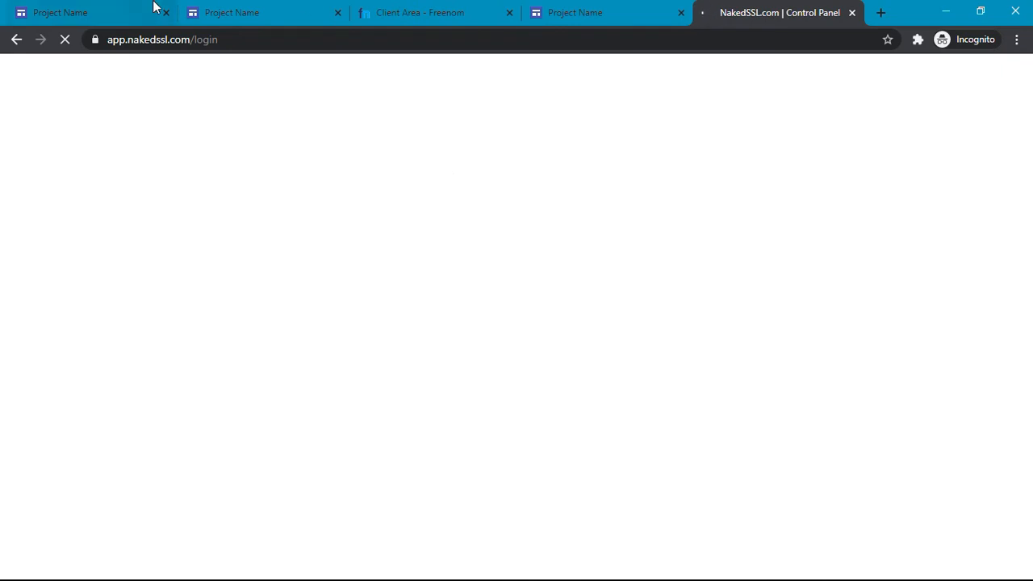
pyautogui.click(48, 10)
pyautogui.click(811, 8)
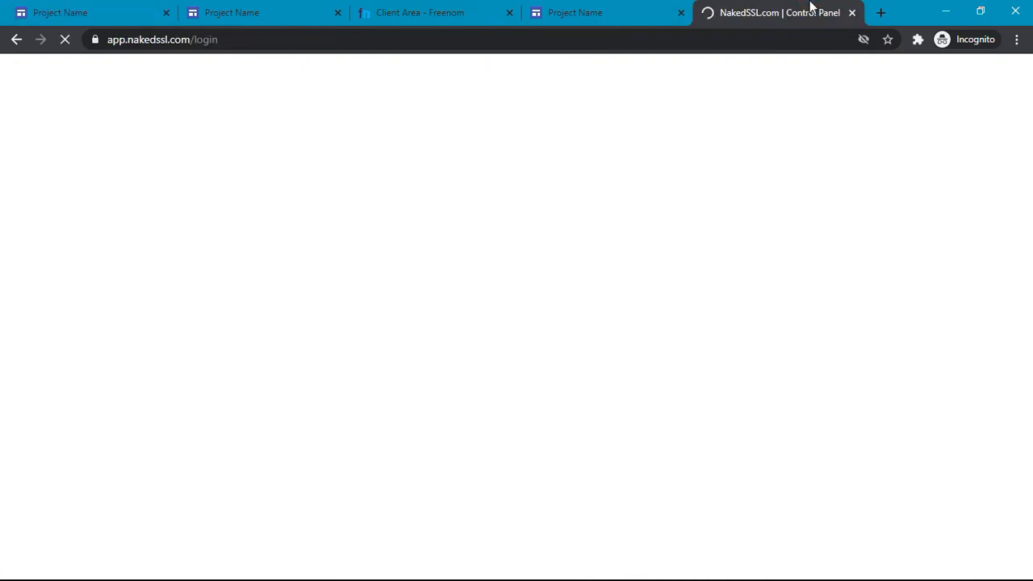
# Step: Switch from login to registration and fill in the account name, e-mail and password
pyautogui.click(433, 290)
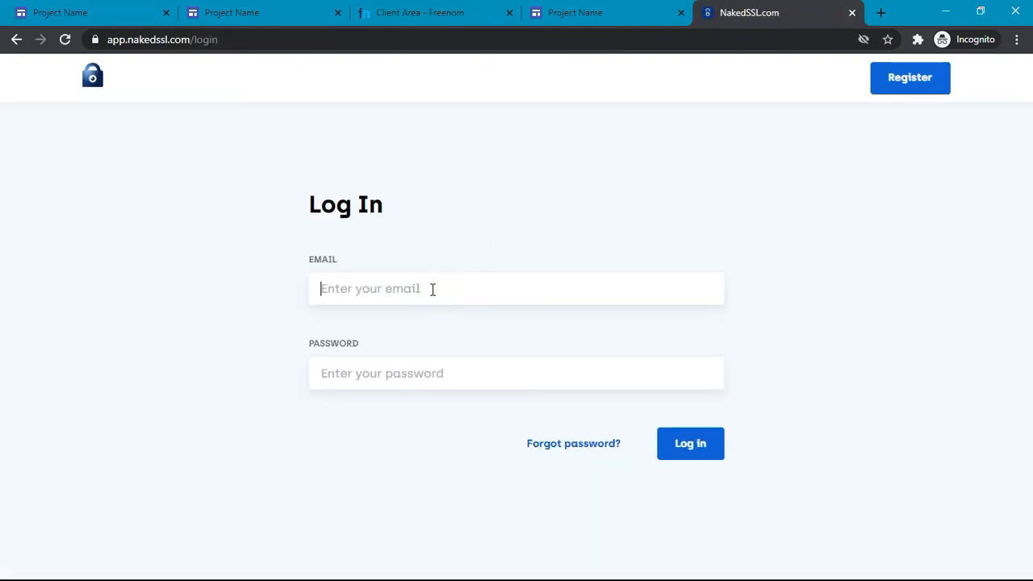
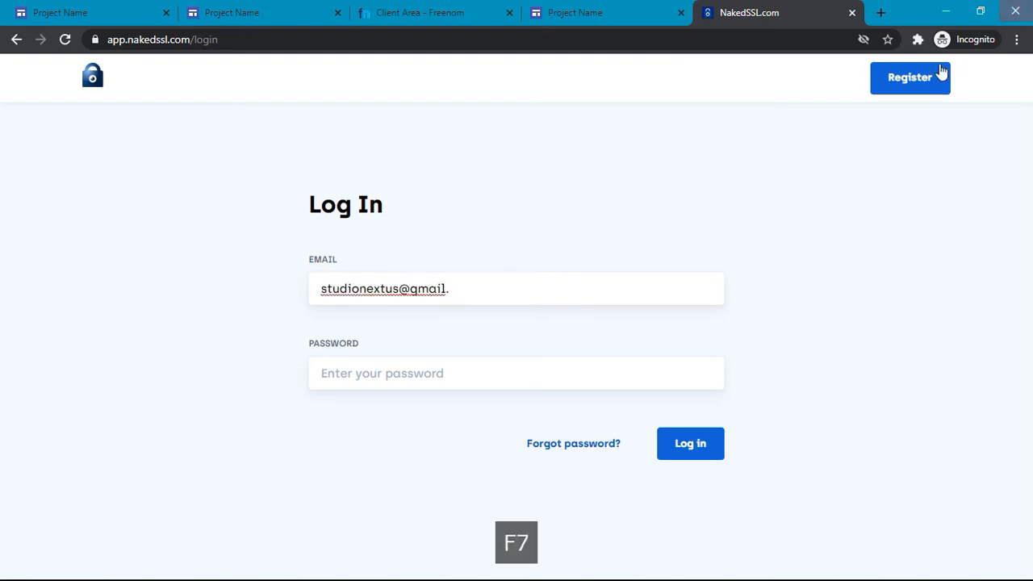
pyautogui.click(914, 89)
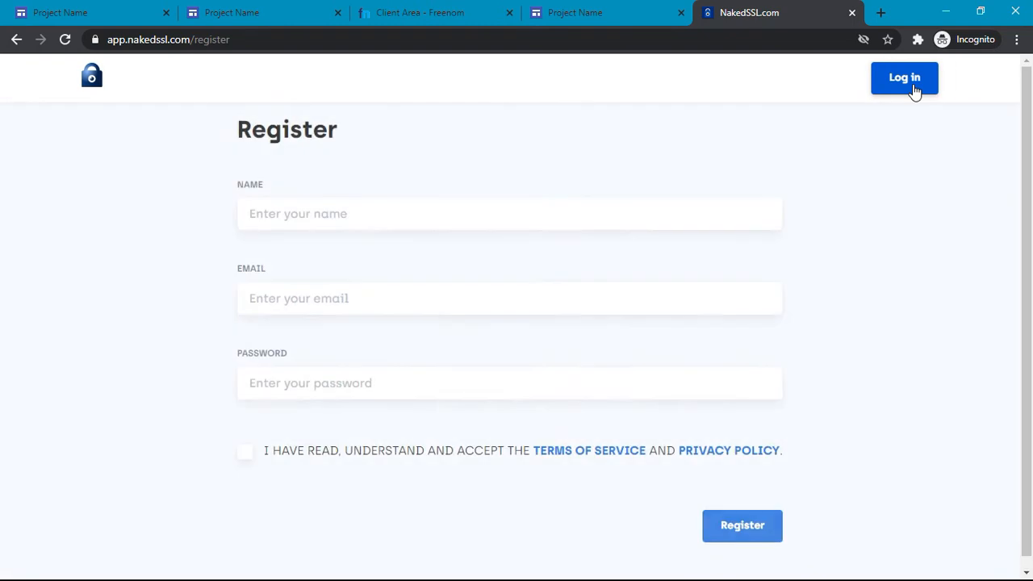
pyautogui.click(495, 213)
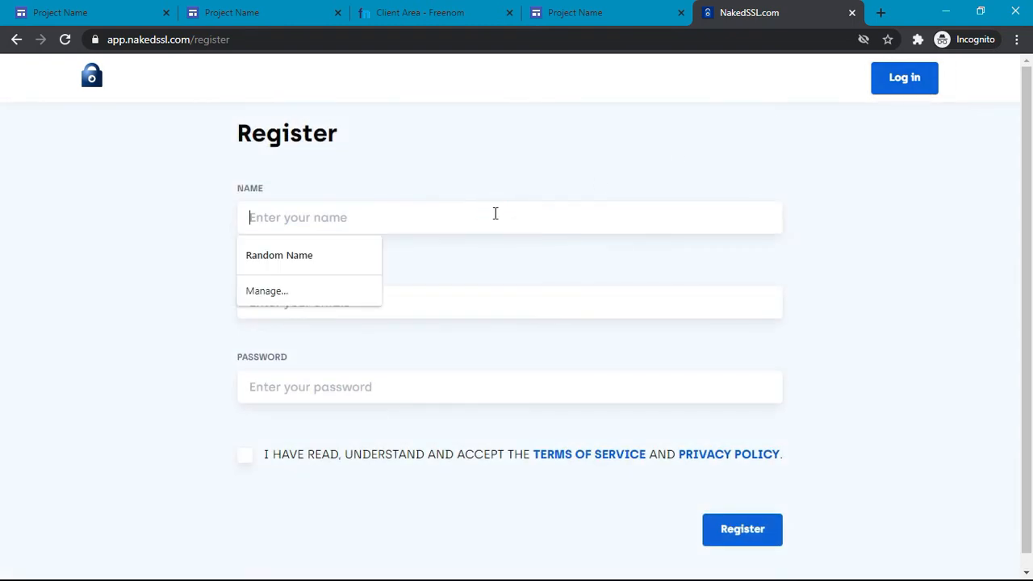
pyautogui.write('Studio Nextus')
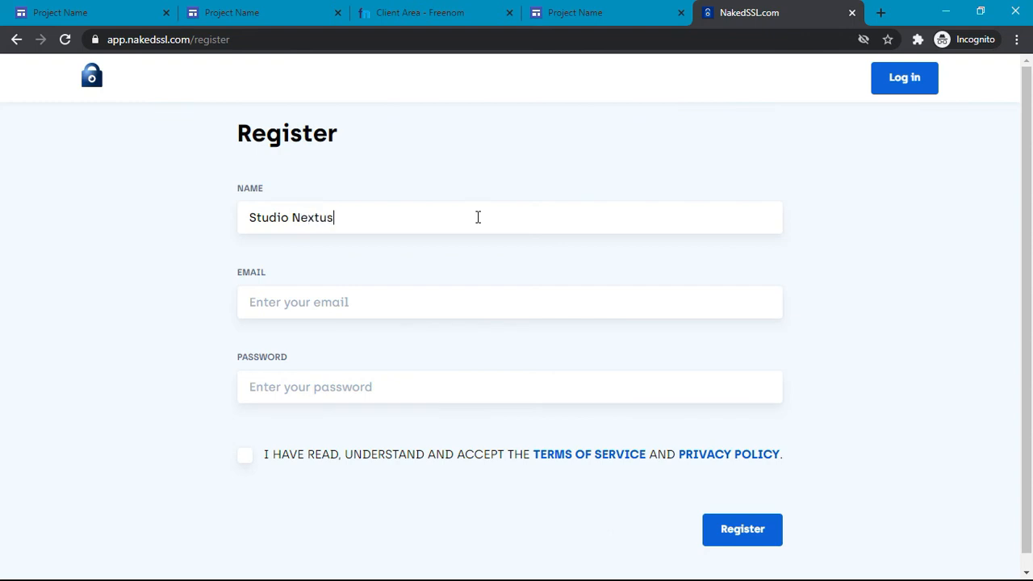
pyautogui.click(396, 293)
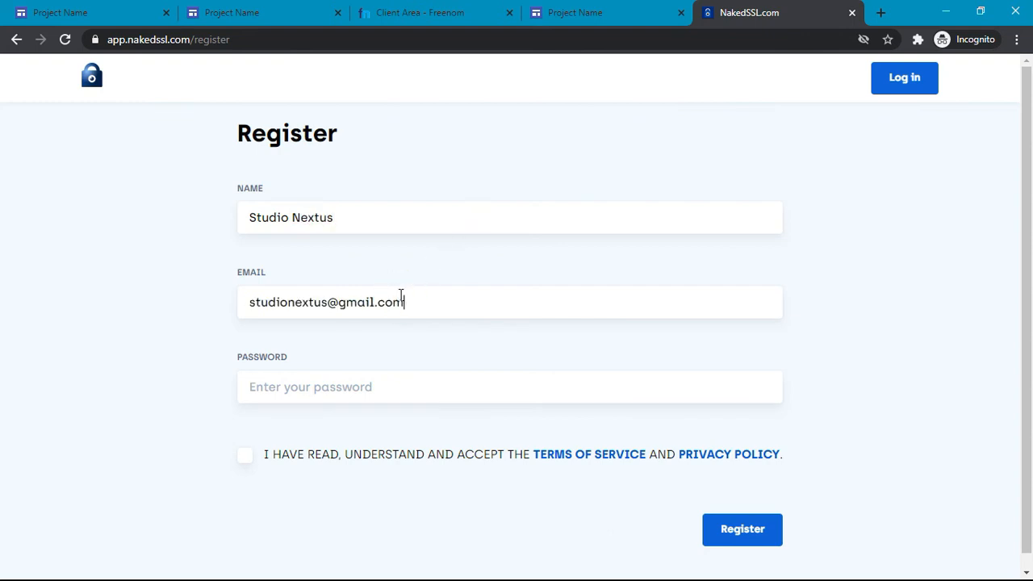
pyautogui.press('F7')
pyautogui.click(366, 391)
pyautogui.press('F7')
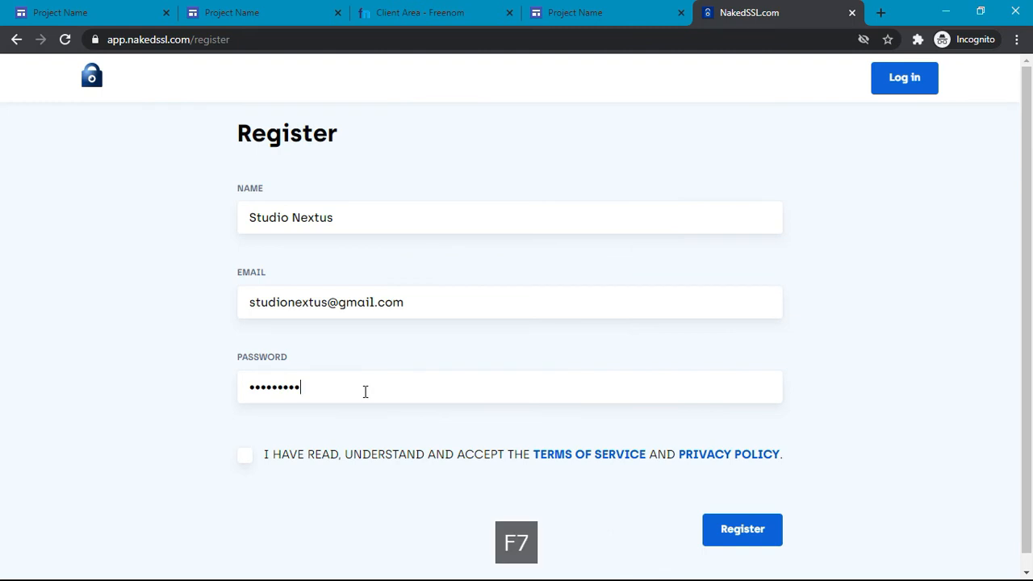
# Step: Accept the terms of service and privacy policy and submit the NakedSSL registration
pyautogui.click(758, 539)
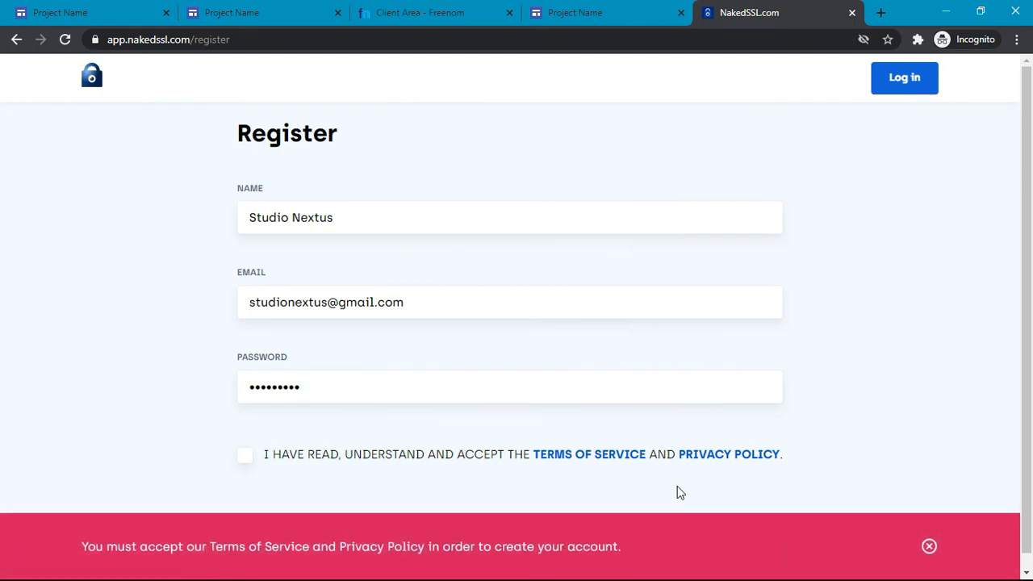
pyautogui.scroll(-1, 683, 486)
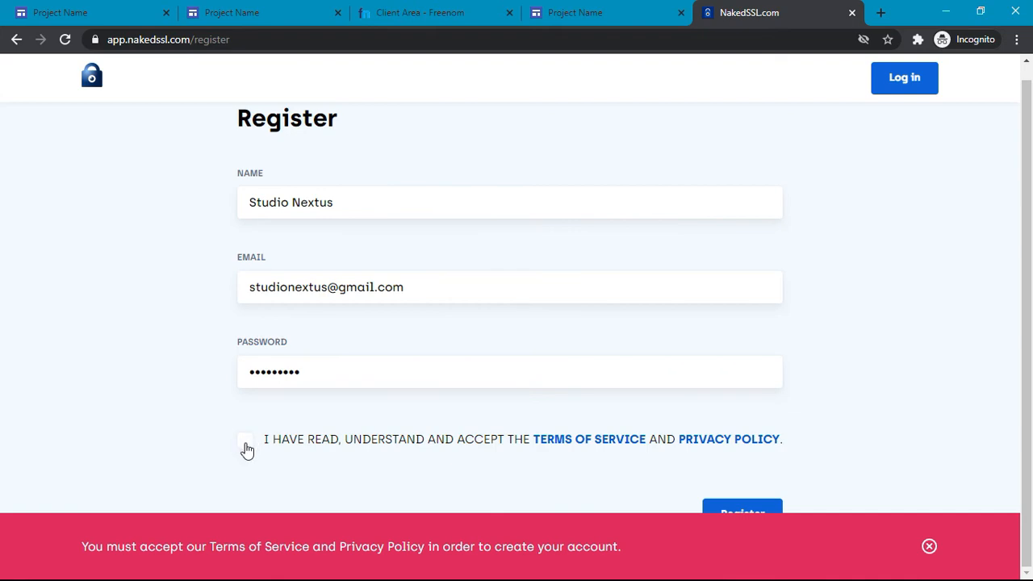
pyautogui.scroll(3, 247, 448)
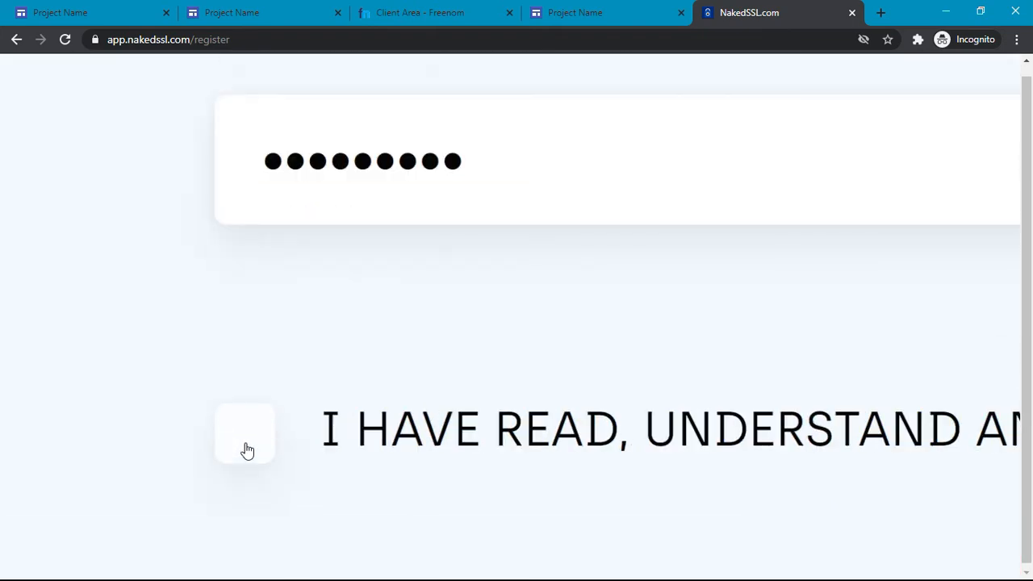
pyautogui.click(246, 447)
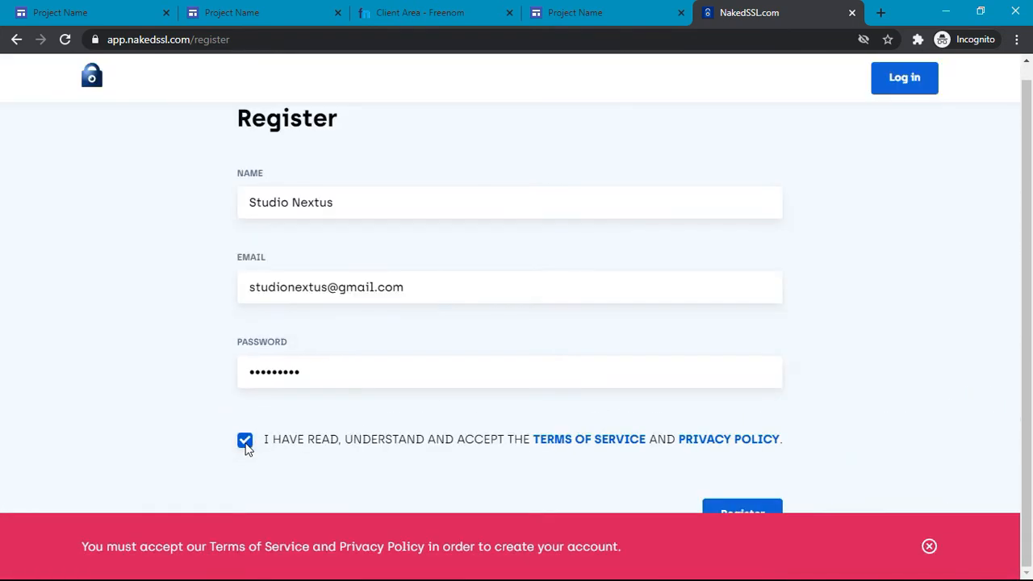
pyautogui.click(738, 508)
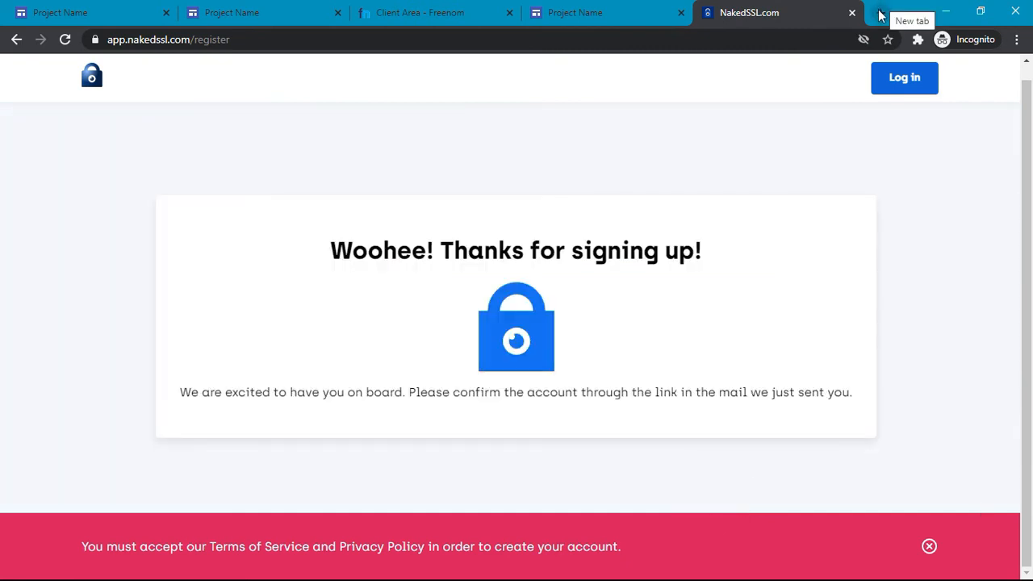
pyautogui.click(881, 14)
# Step: Open the NakedSSL welcome email in Gmail and follow its Confirm my account link
pyautogui.write('ma')
pyautogui.press('Return')
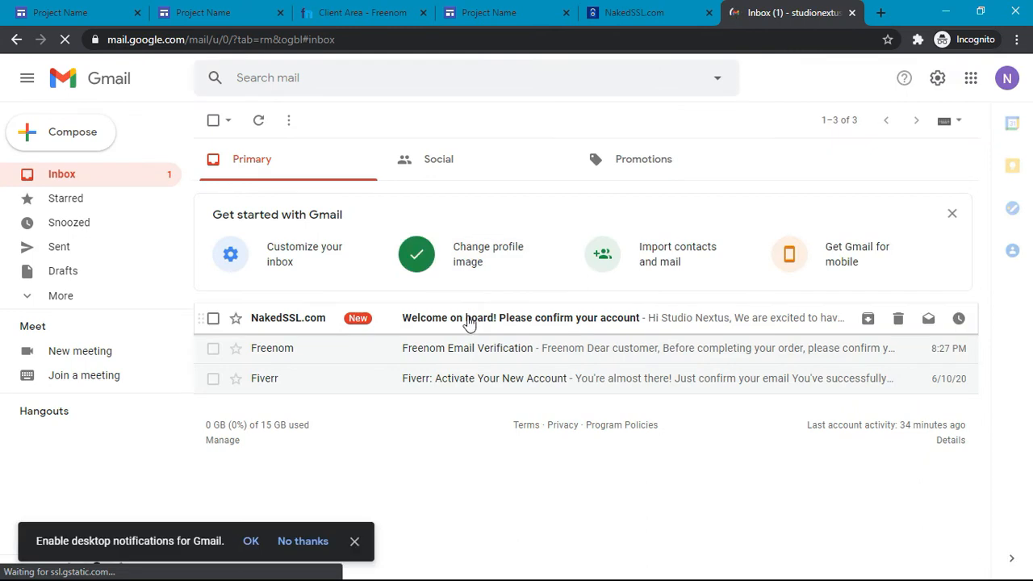
pyautogui.click(468, 320)
pyautogui.click(316, 307)
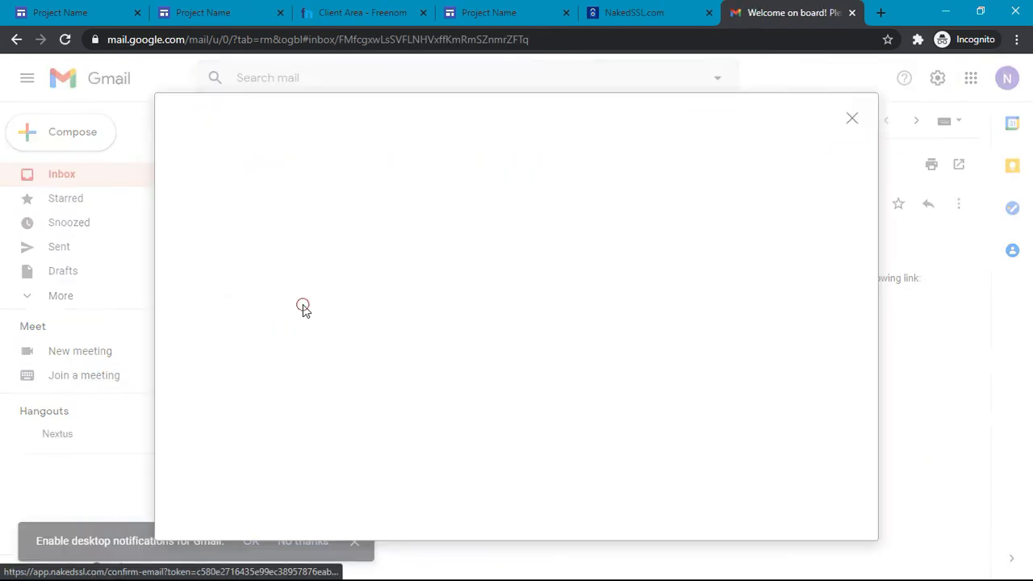
pyautogui.click(863, 115)
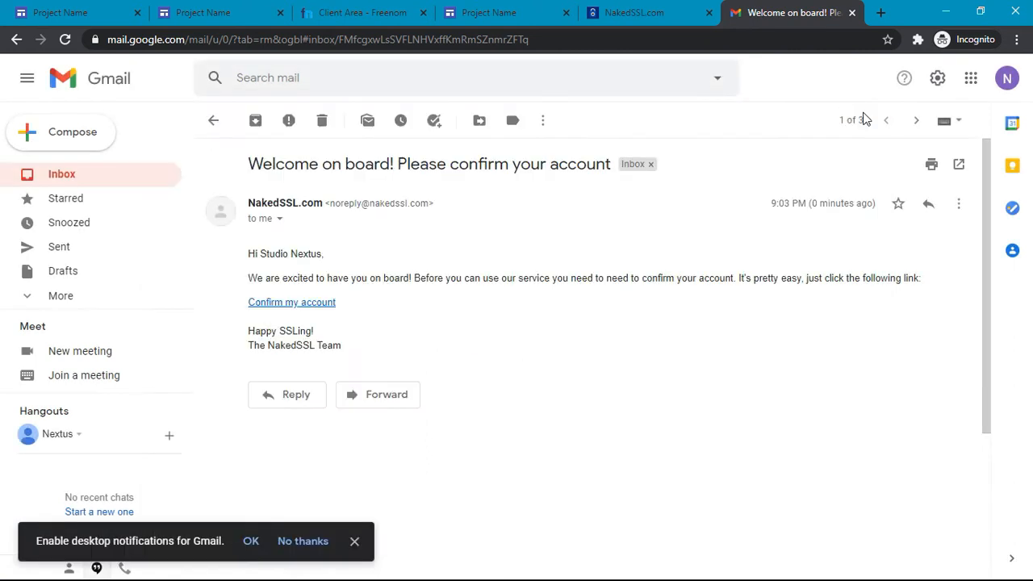
pyautogui.click(325, 302)
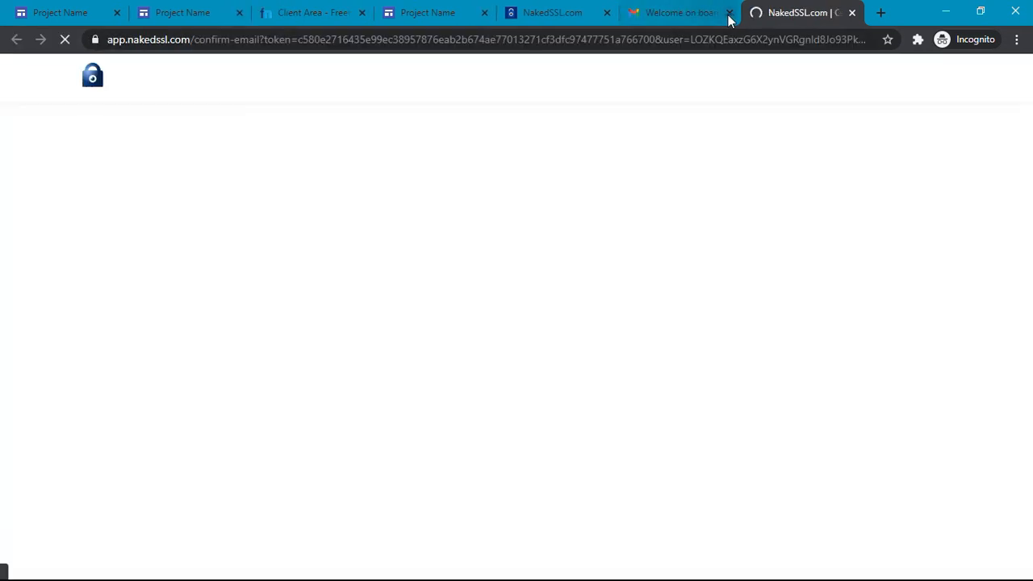
pyautogui.click(729, 13)
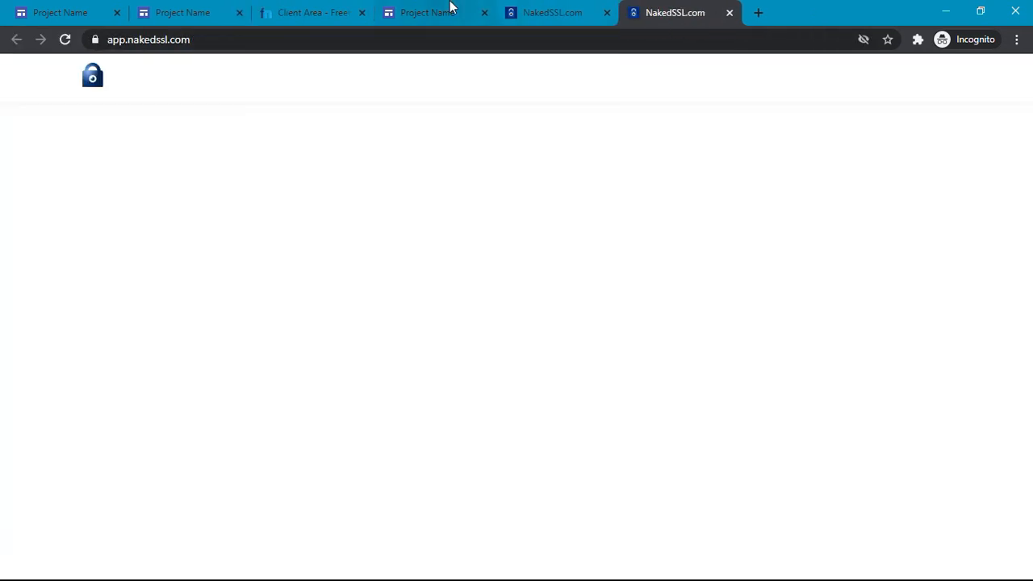
# Step: Add a new NakedSSL domain with innovativethought.tk as the naked domain
pyautogui.click(450, 9)
pyautogui.click(691, 8)
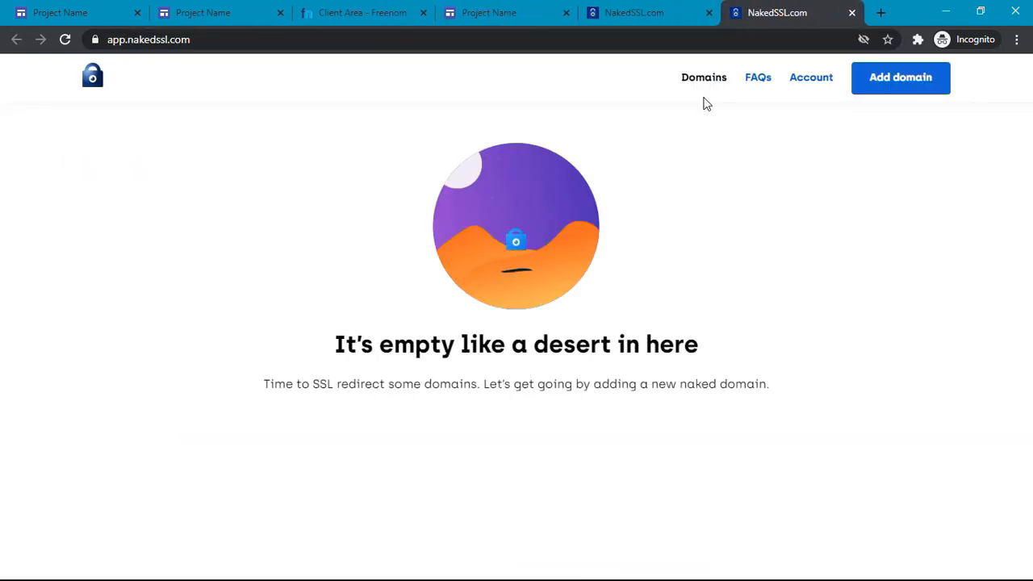
pyautogui.click(910, 91)
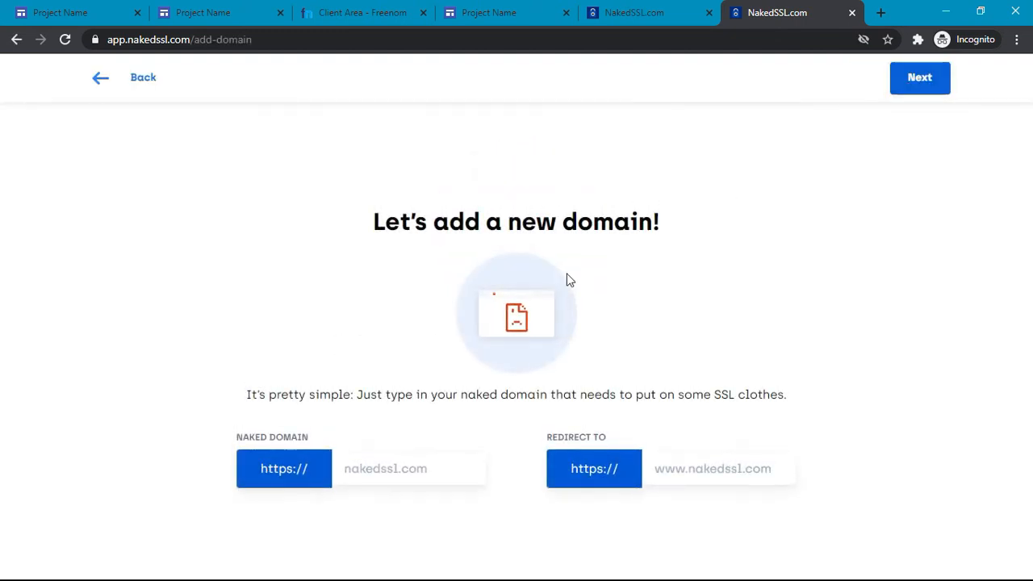
pyautogui.click(361, 473)
pyautogui.write('inno')
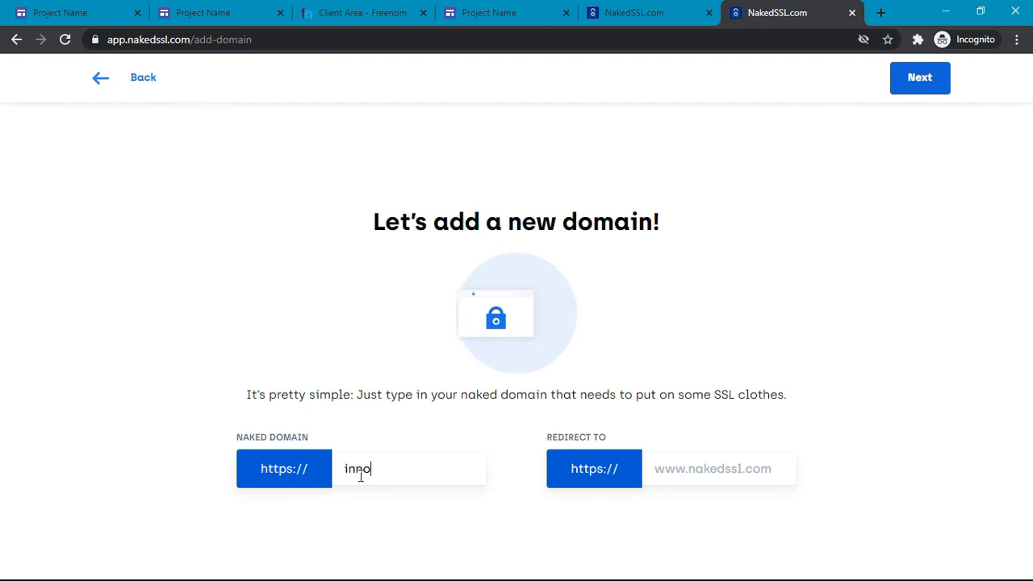
pyautogui.write('vativet')
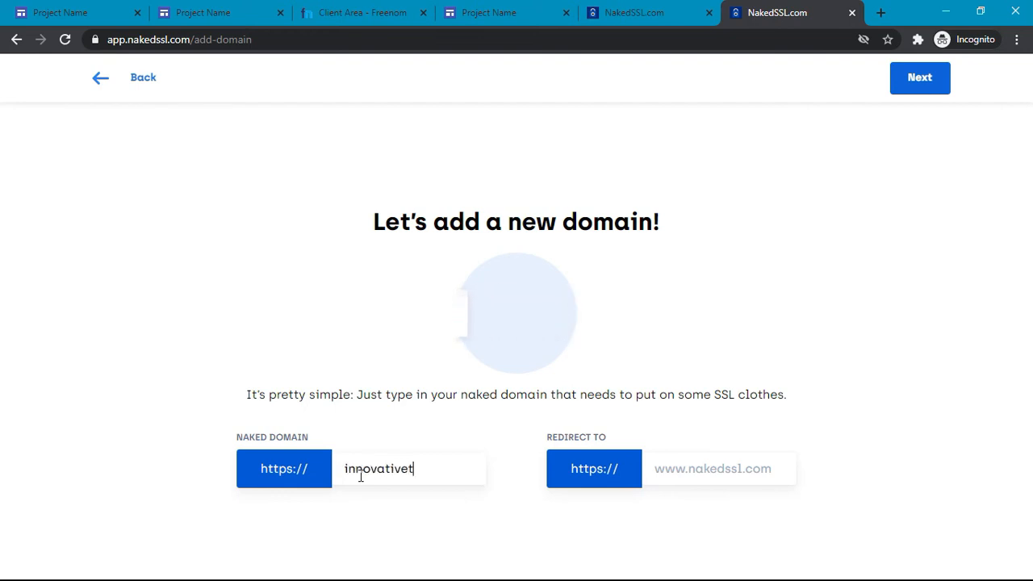
pyautogui.write('hought.tk')
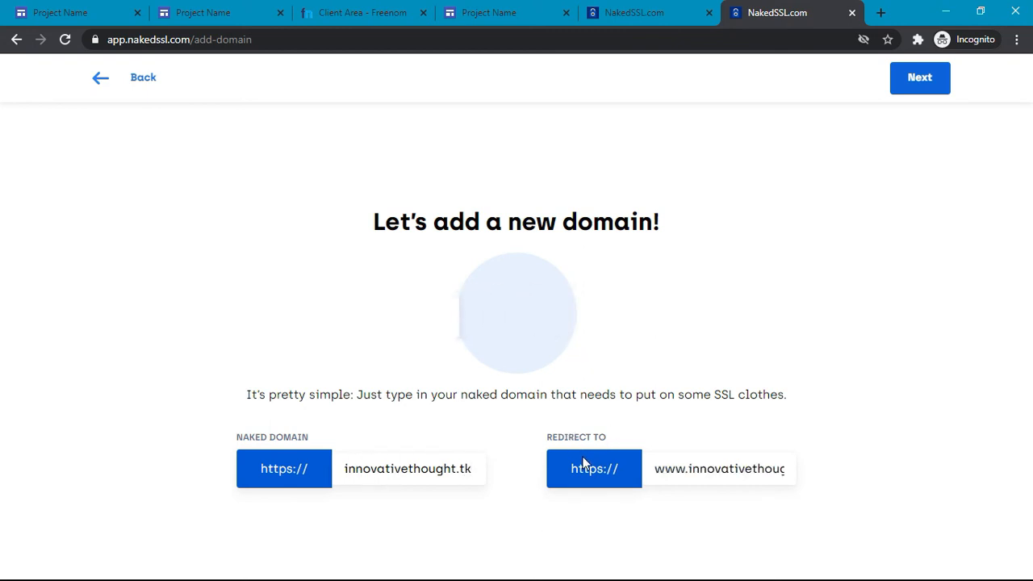
pyautogui.click(660, 472)
pyautogui.moveTo(659, 471); pyautogui.dragTo(817, 477)
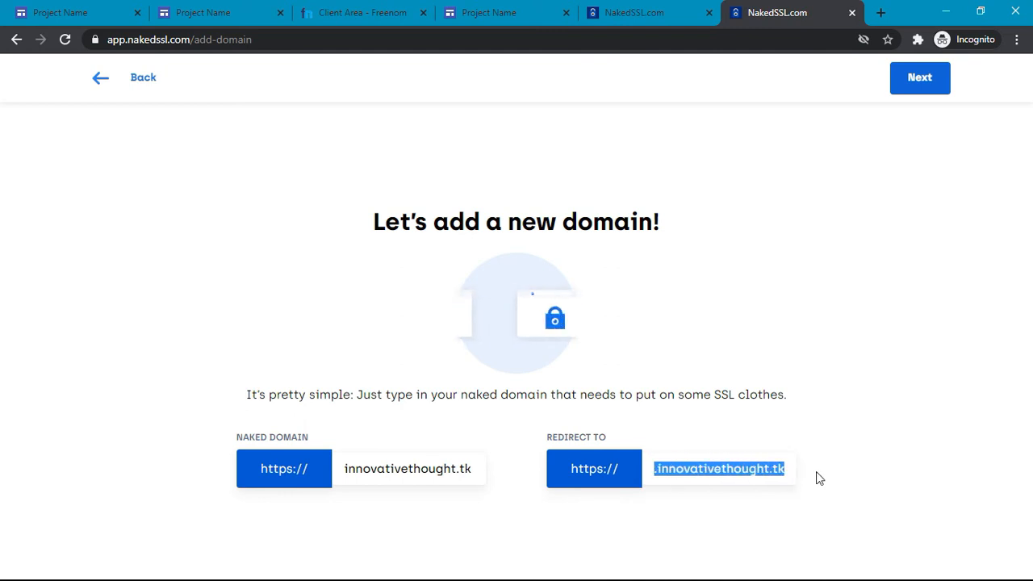
pyautogui.click(756, 277)
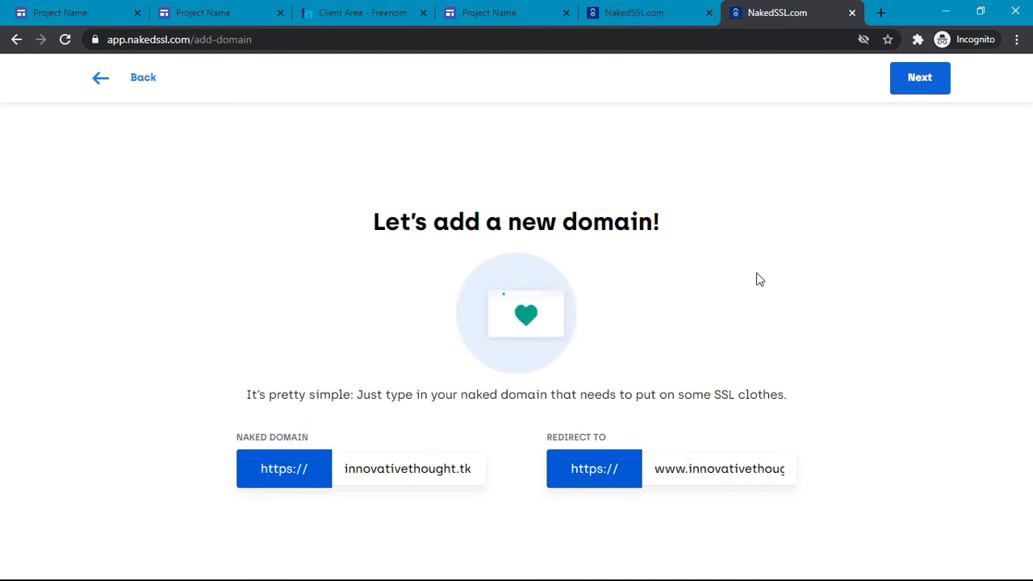
pyautogui.click(923, 77)
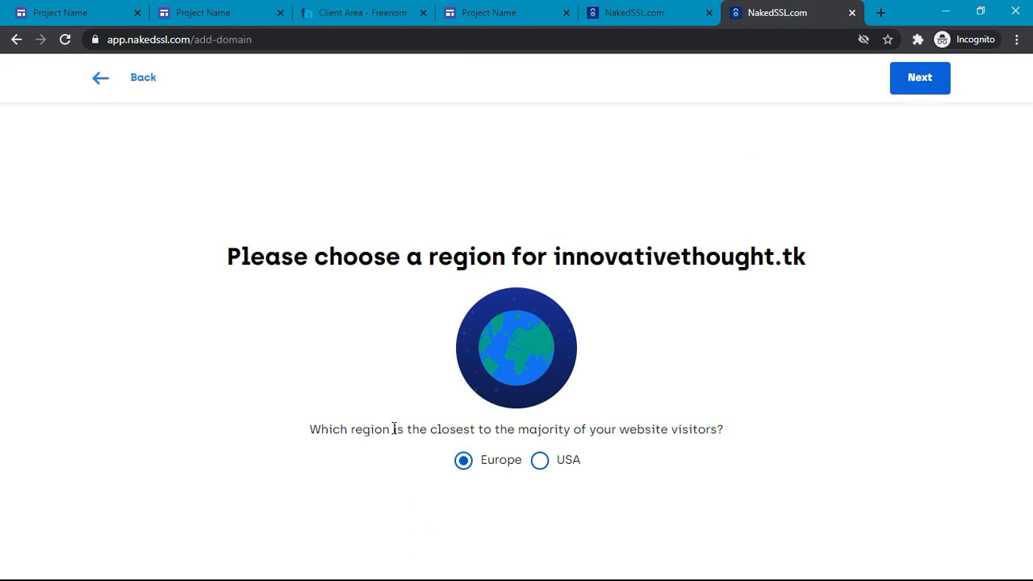
# Step: Keep Europe as the region and default fine-tuning headers to create the domain
pyautogui.scroll(5, 393, 428)
pyautogui.hscroll(3, 393, 429)
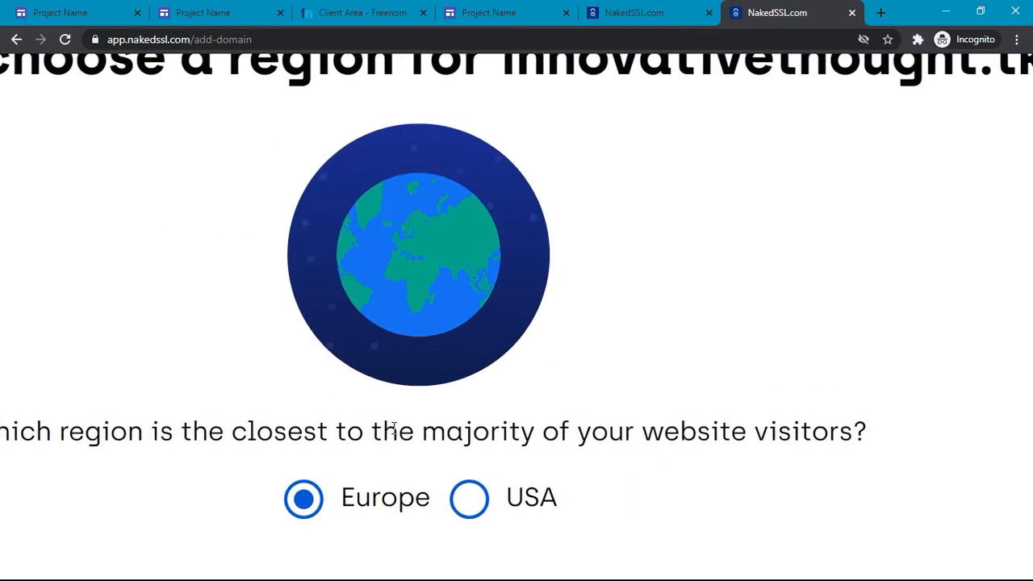
pyautogui.scroll(-5, 394, 429)
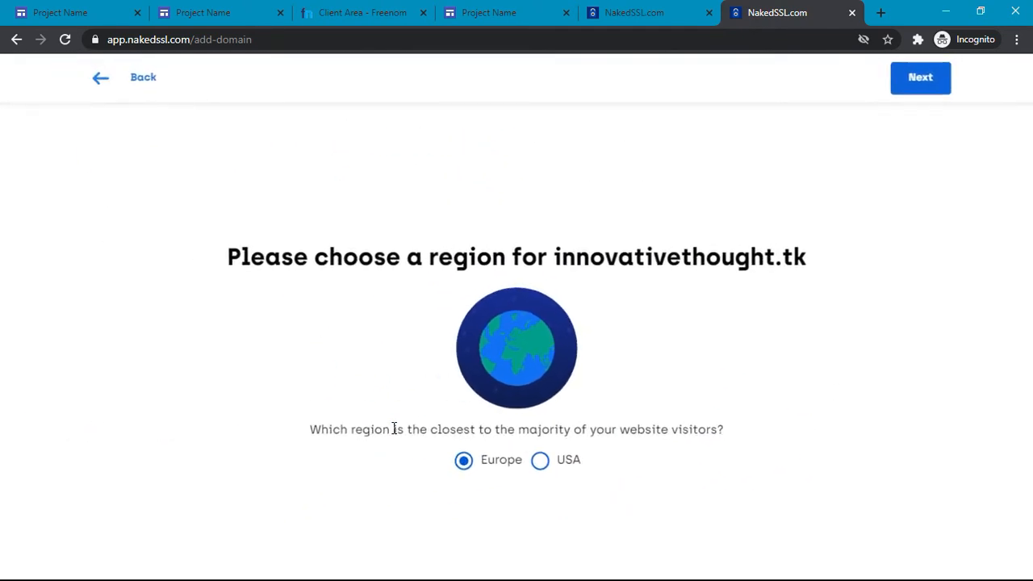
pyautogui.click(936, 87)
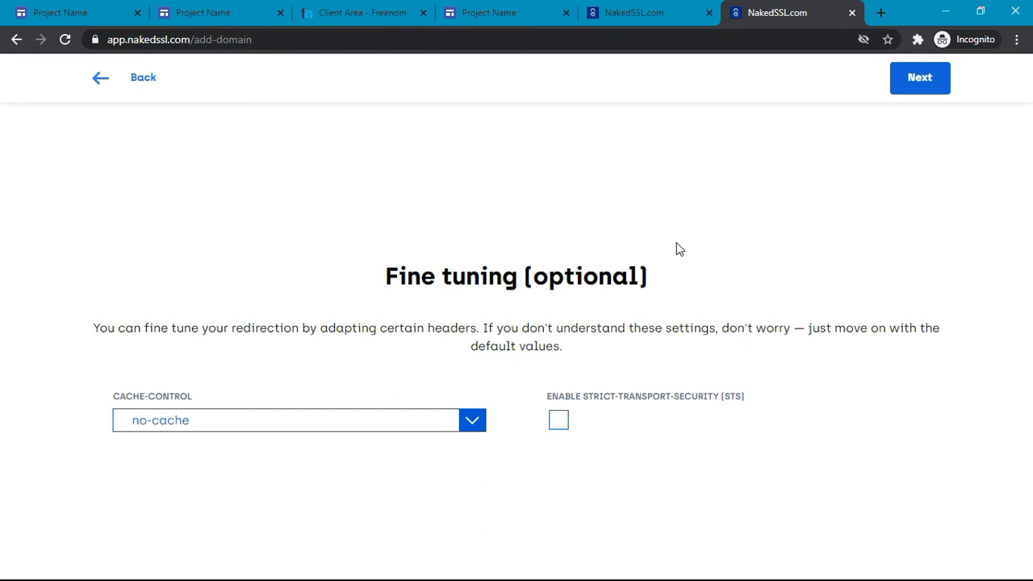
pyautogui.click(918, 80)
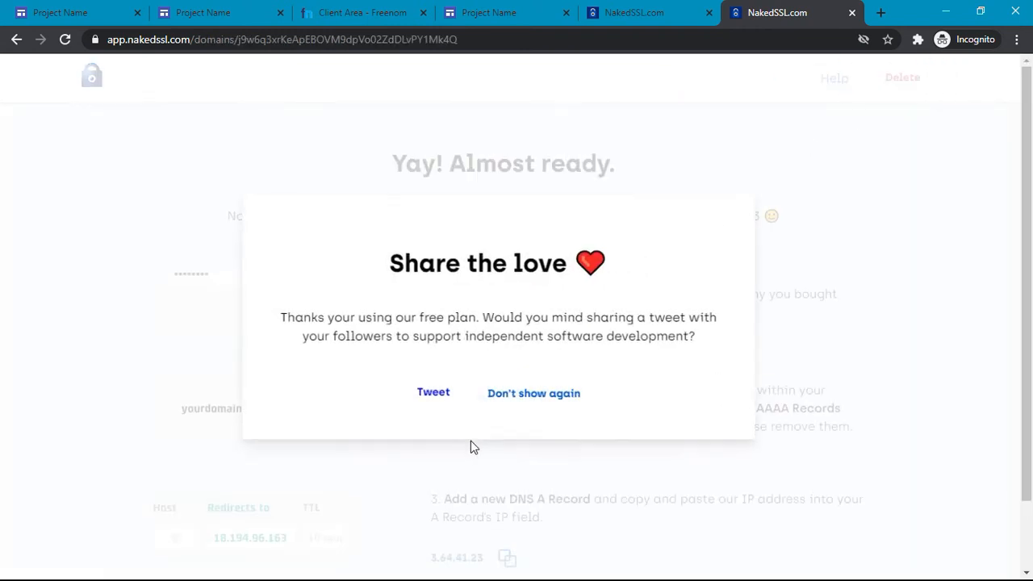
# Step: Dismiss the share prompt permanently and compare the NakedSSL instructions with Freenom's DNS page
pyautogui.click(536, 391)
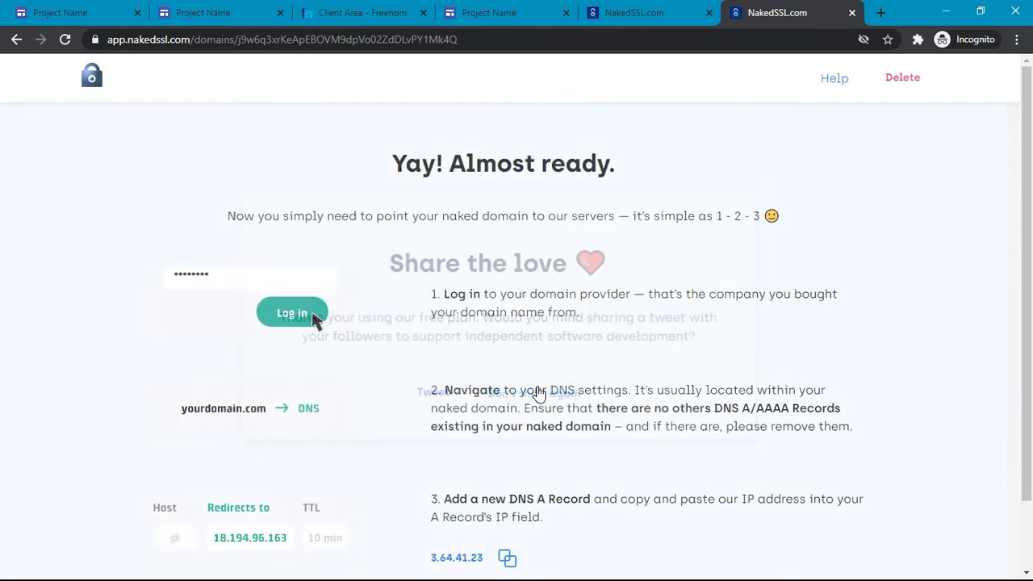
pyautogui.scroll(-1, 538, 387)
pyautogui.scroll(1, 539, 391)
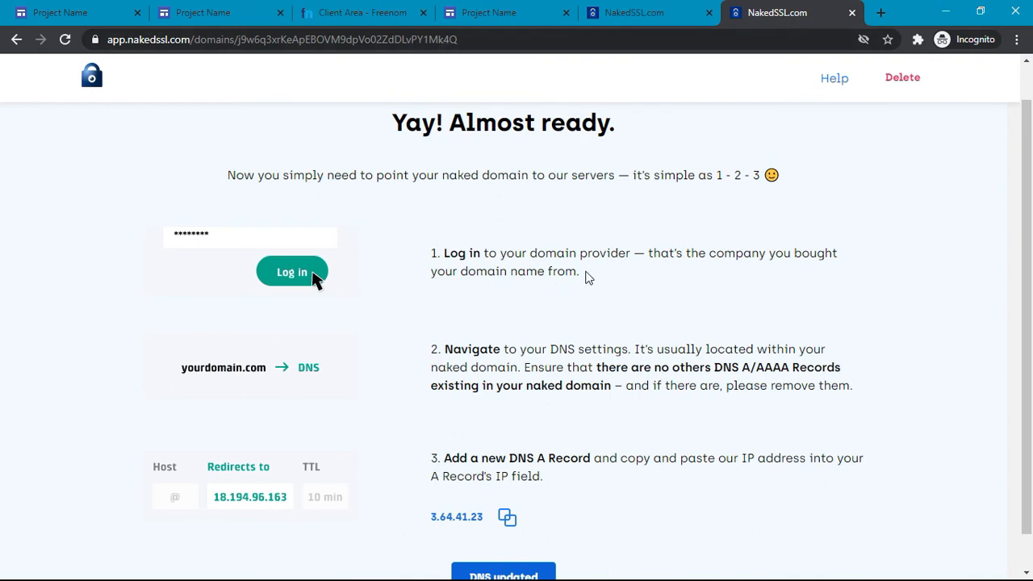
pyautogui.scroll(-1, 541, 319)
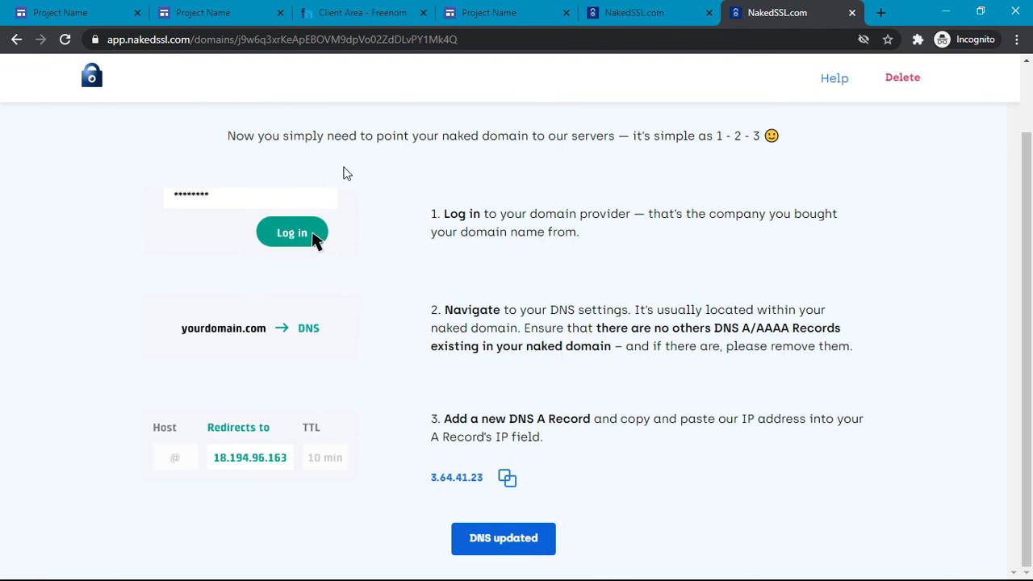
pyautogui.click(383, 9)
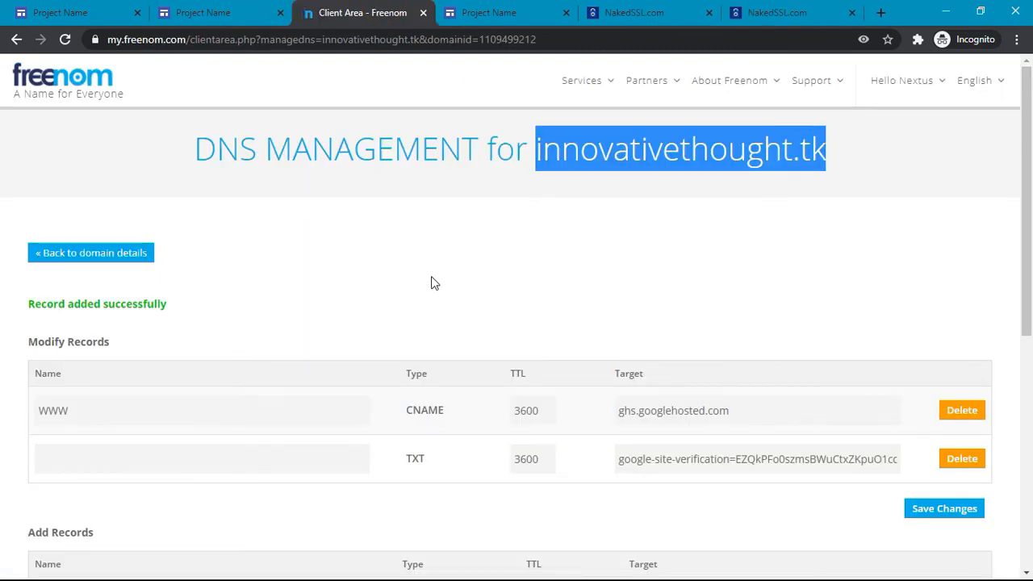
pyautogui.click(747, 18)
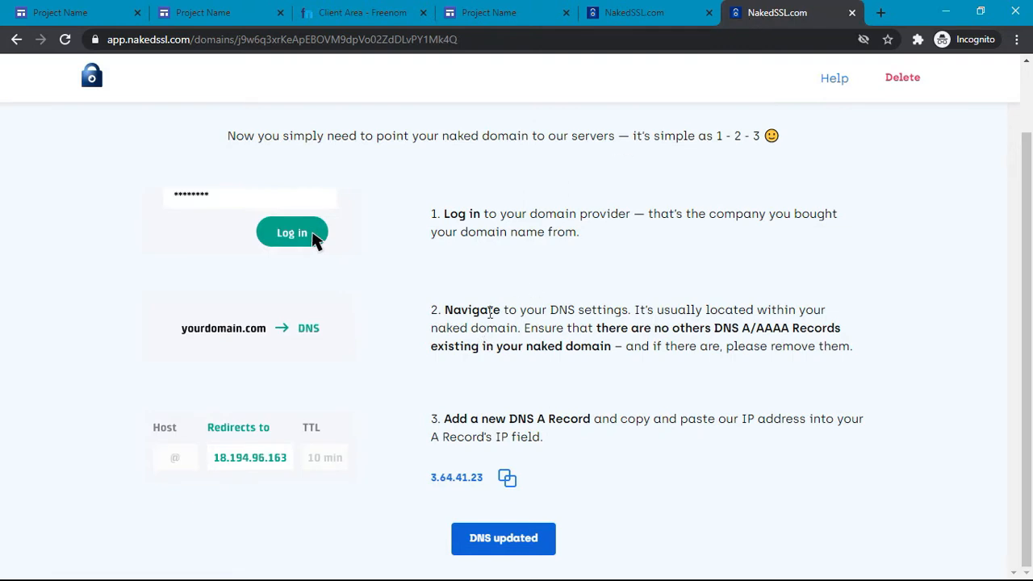
pyautogui.click(359, 9)
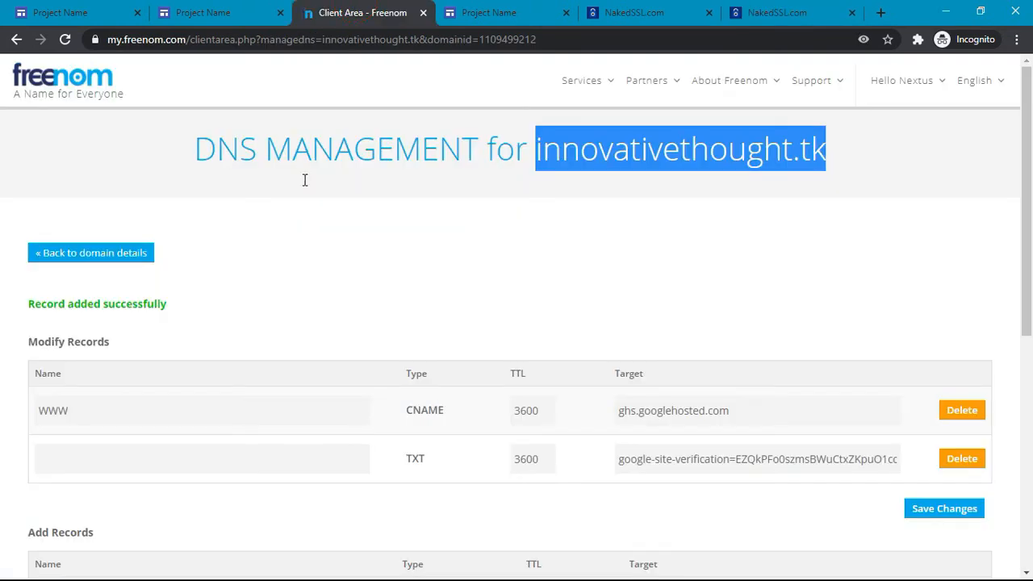
pyautogui.click(776, 11)
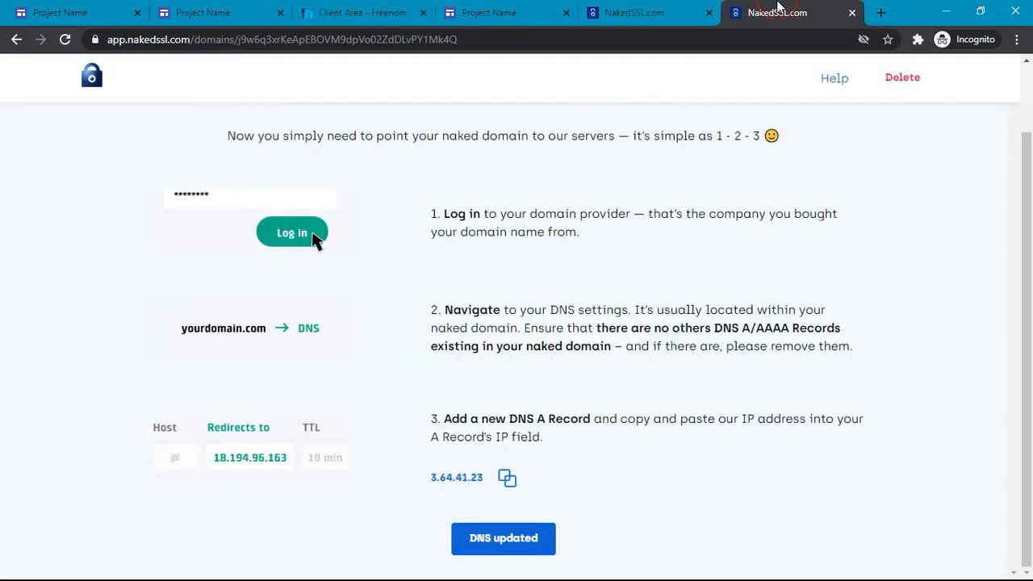
# Step: Copy the server IP 3.64.41.23 to the clipboard
pyautogui.scroll(5, 505, 481)
pyautogui.click(506, 481)
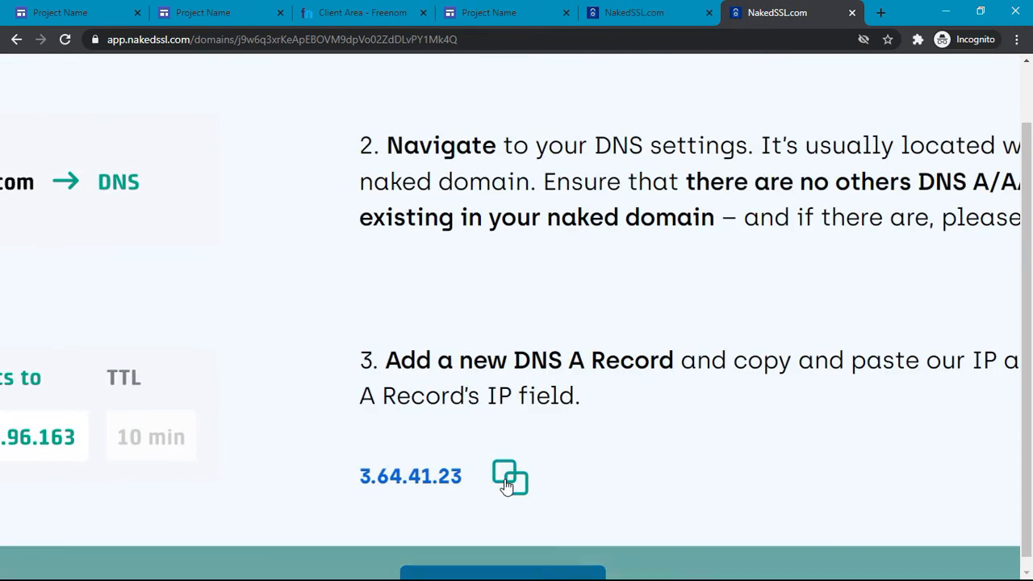
pyautogui.scroll(-5, 506, 481)
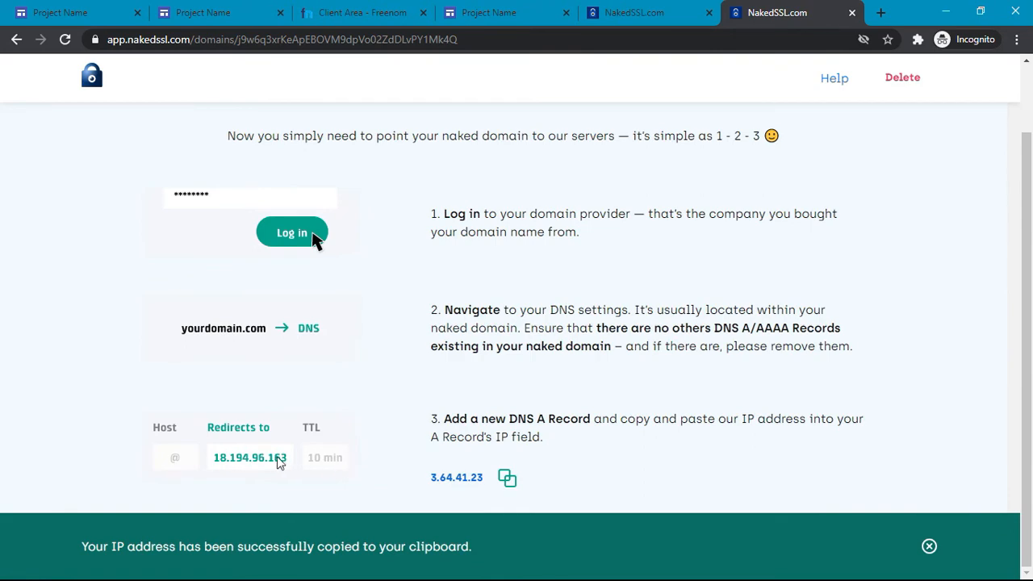
pyautogui.click(389, 12)
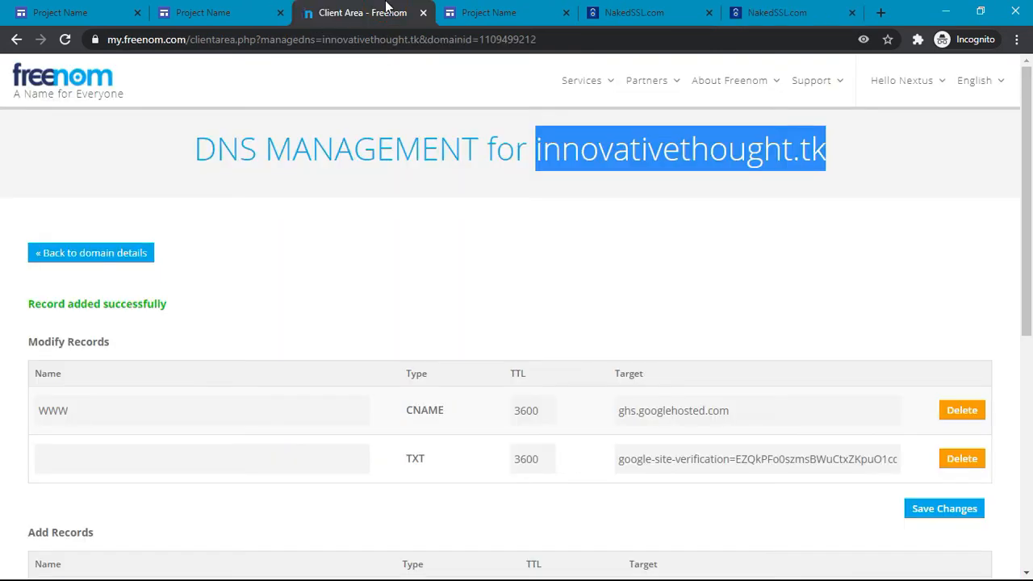
pyautogui.scroll(-3, 362, 374)
pyautogui.click(781, 8)
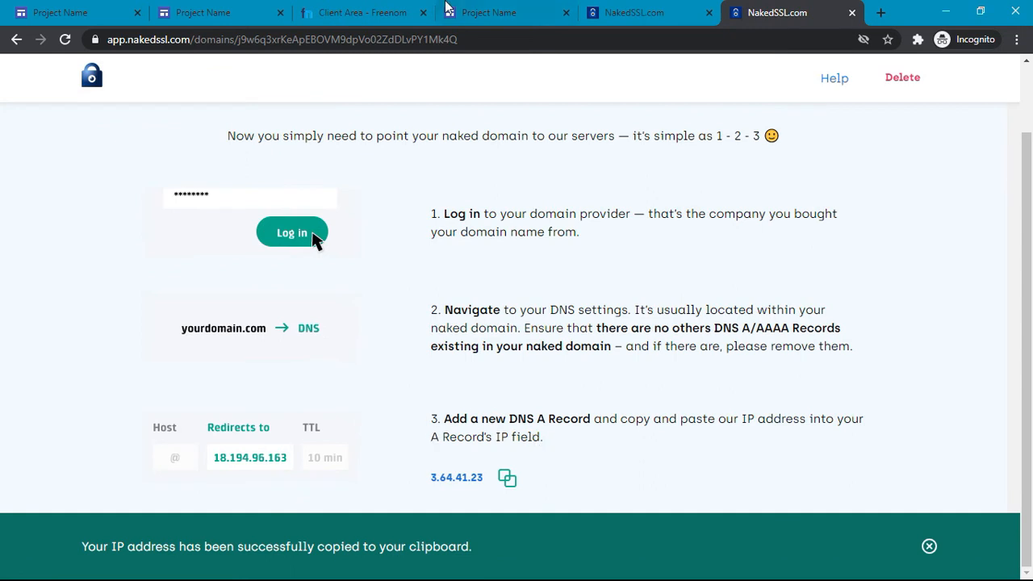
# Step: Paste the copied IP as the new Freenom record's target and try saving
pyautogui.click(386, 9)
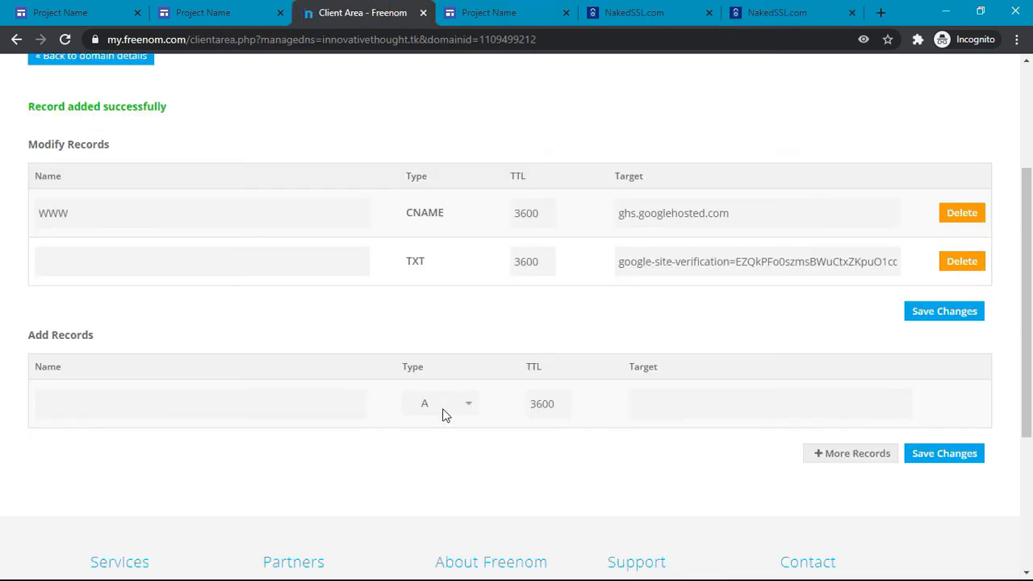
pyautogui.click(710, 394)
pyautogui.hotkey('ctrl', 'v')
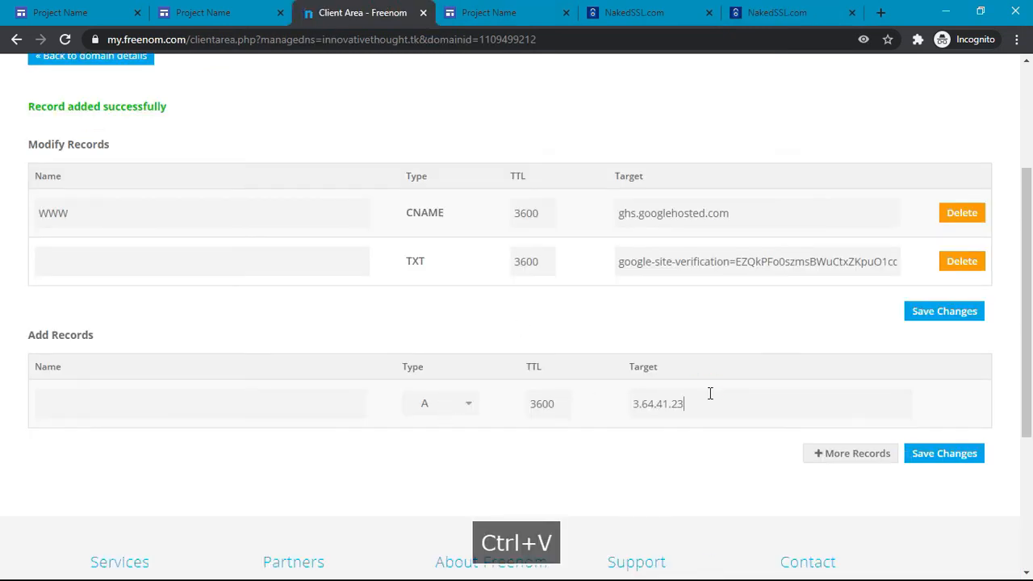
pyautogui.click(947, 470)
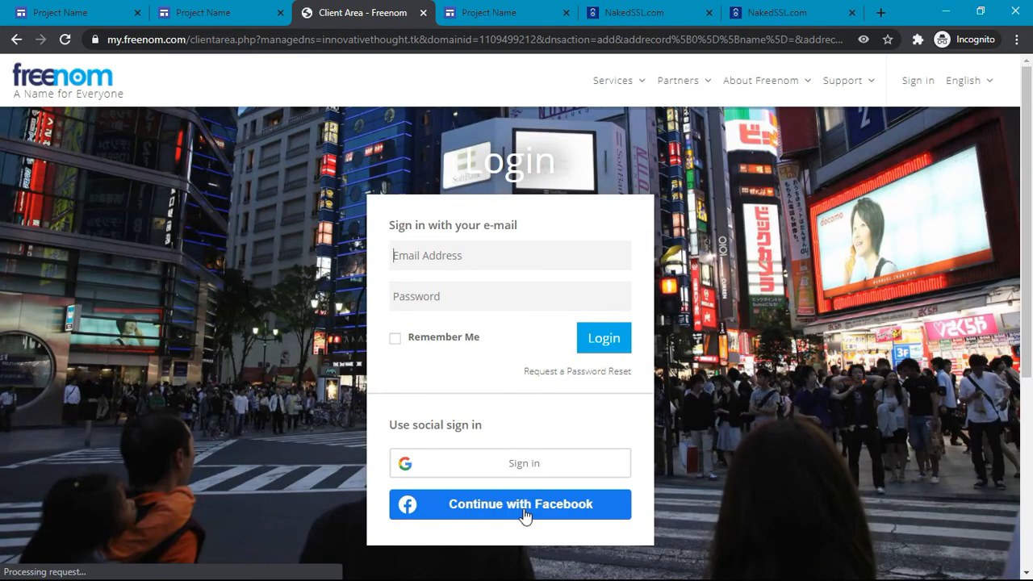
# Step: Sign back into Freenom with Google and open My Domains to manage innovativethought.tk
pyautogui.click(541, 475)
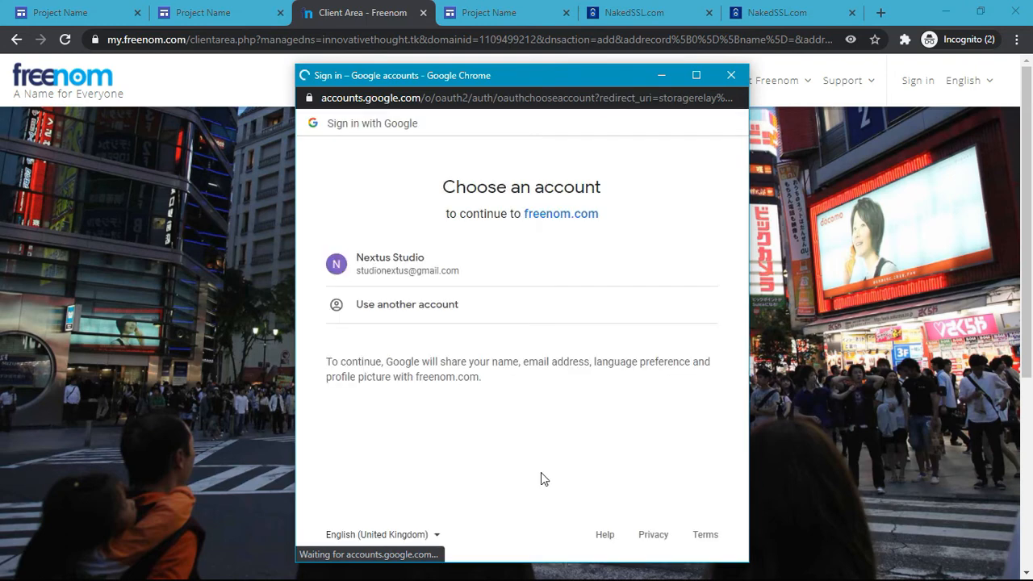
pyautogui.click(432, 278)
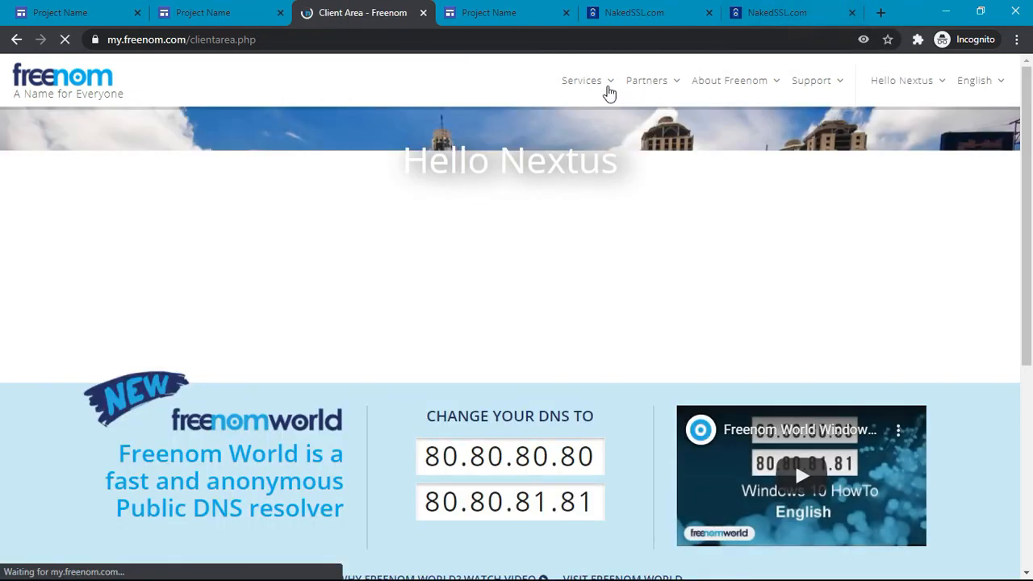
pyautogui.click(610, 83)
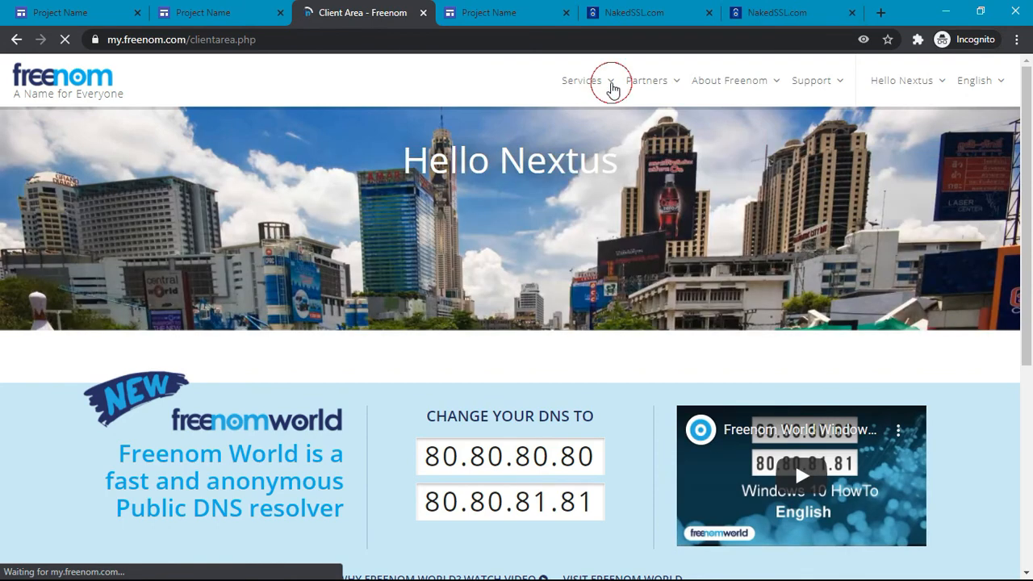
pyautogui.click(615, 163)
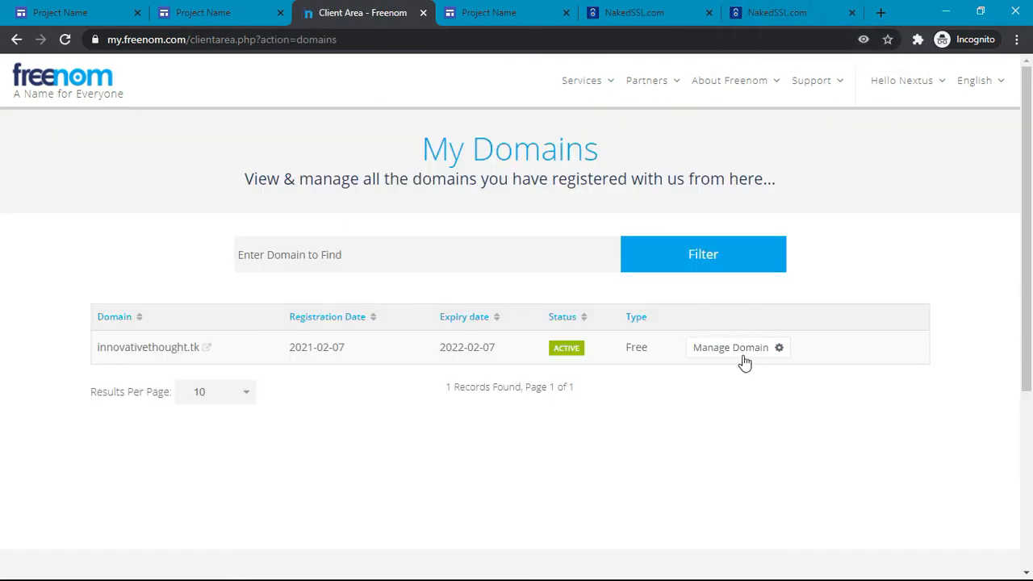
pyautogui.click(744, 353)
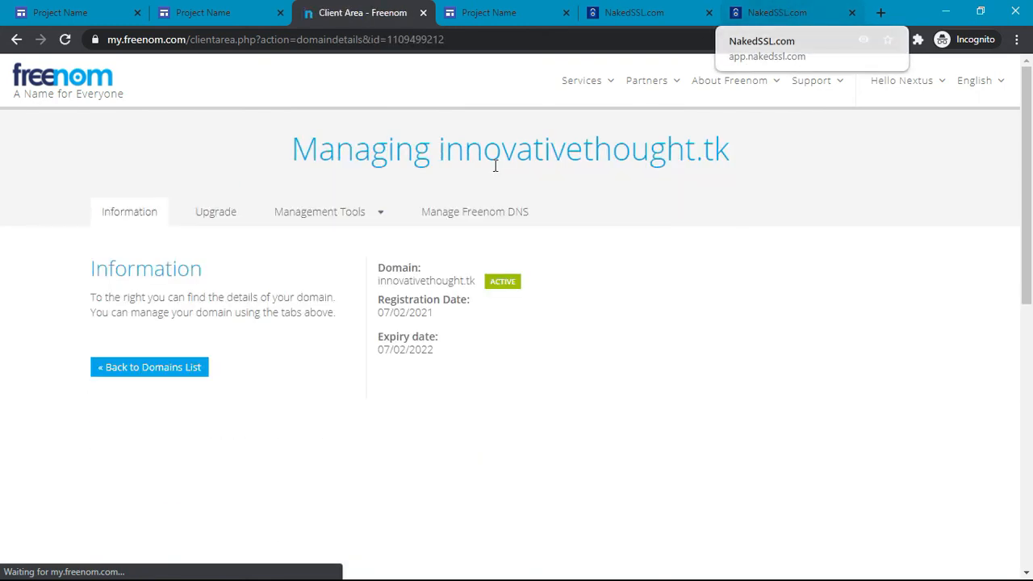
# Step: Save an A record for innovativethought.tk targeting 3.64.41.23 in Freenom DNS
pyautogui.click(454, 213)
pyautogui.click(749, 10)
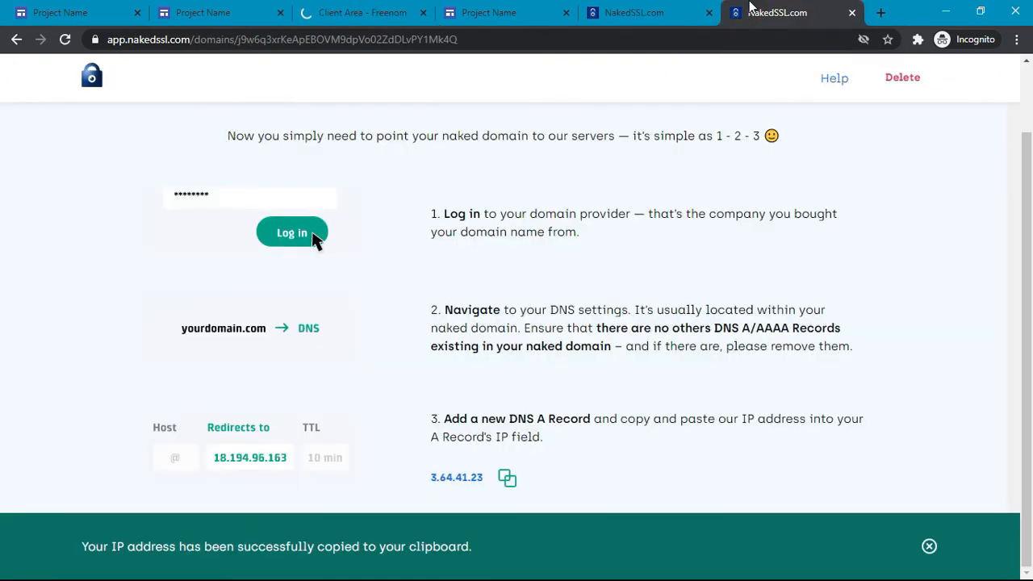
pyautogui.click(349, 6)
pyautogui.scroll(-3, 615, 362)
pyautogui.click(699, 358)
pyautogui.hotkey('ctrl', 'v')
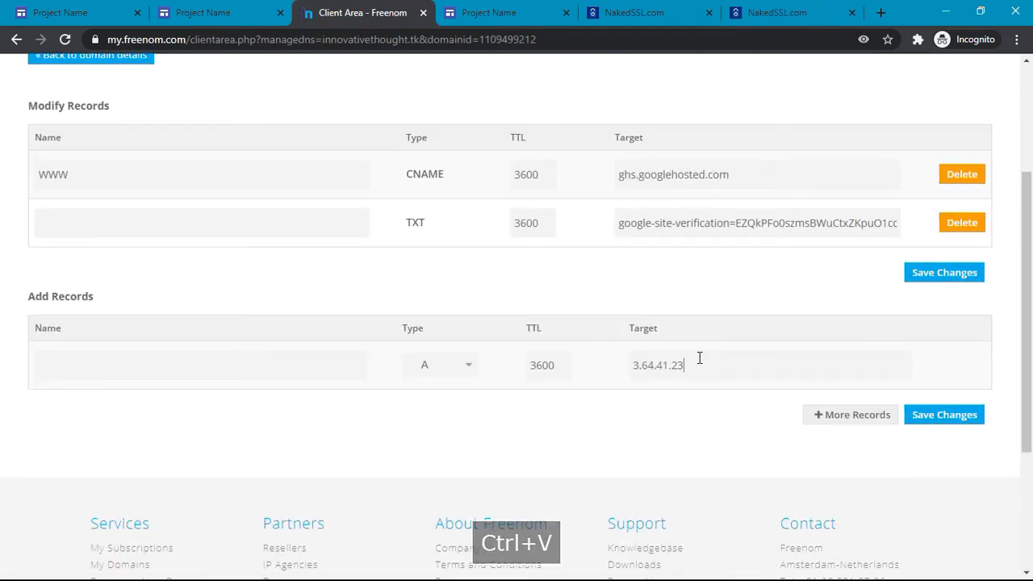
pyautogui.click(940, 423)
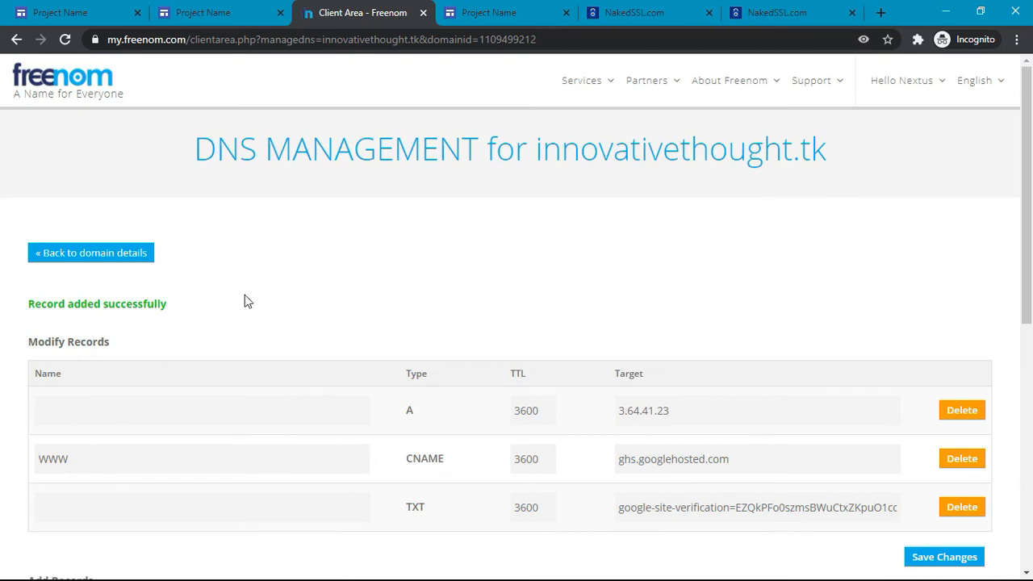
pyautogui.click(762, 12)
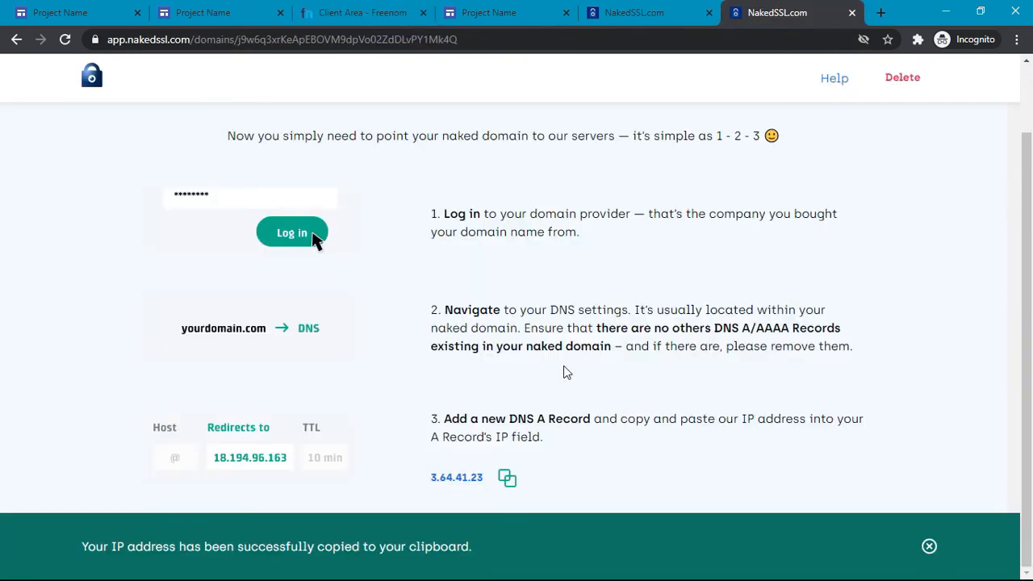
# Step: Confirm in NakedSSL that the DNS record for innovativethought.tk is updated, then review its pending checks
pyautogui.click(942, 557)
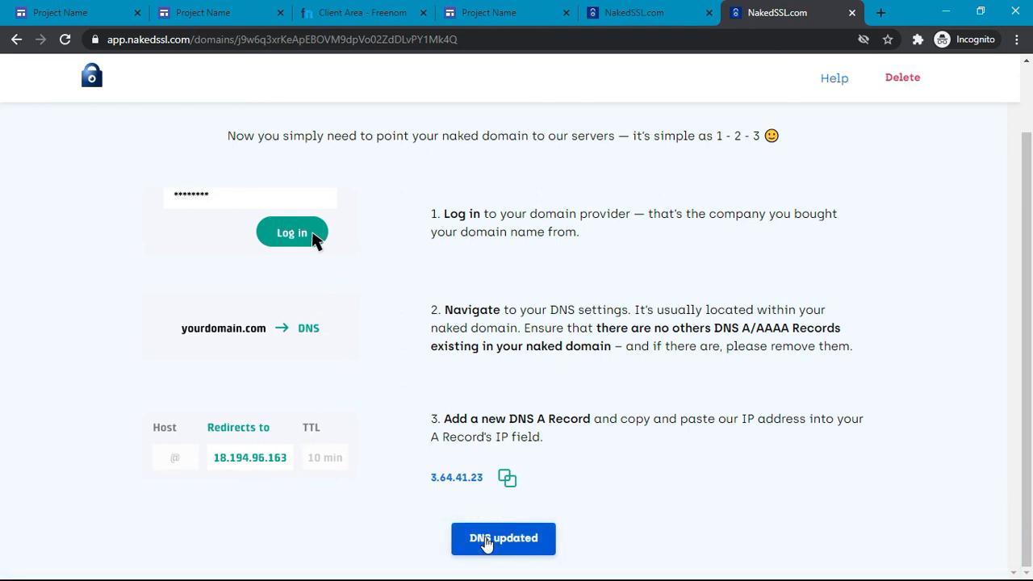
pyautogui.click(501, 538)
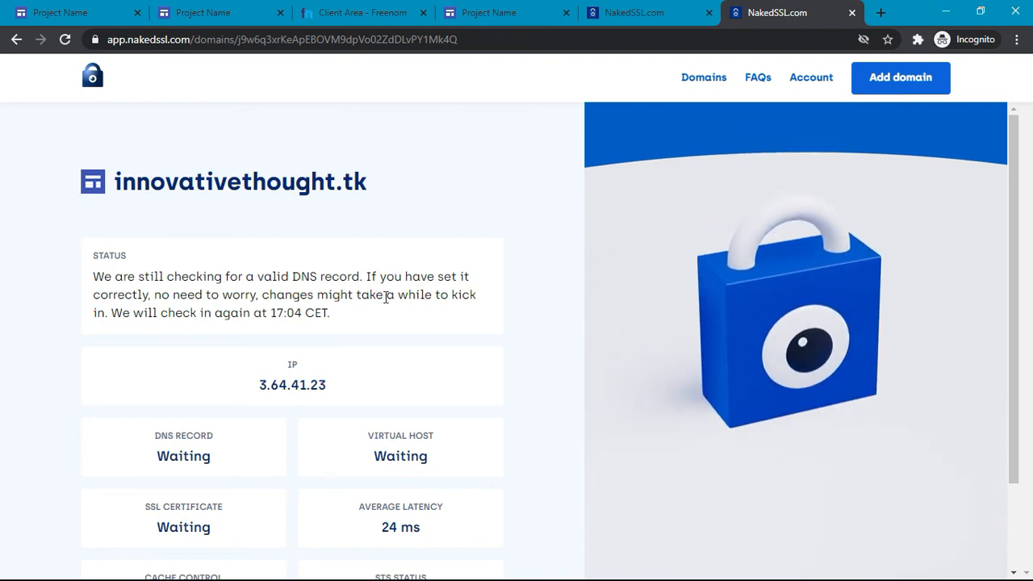
pyautogui.scroll(-2, 386, 297)
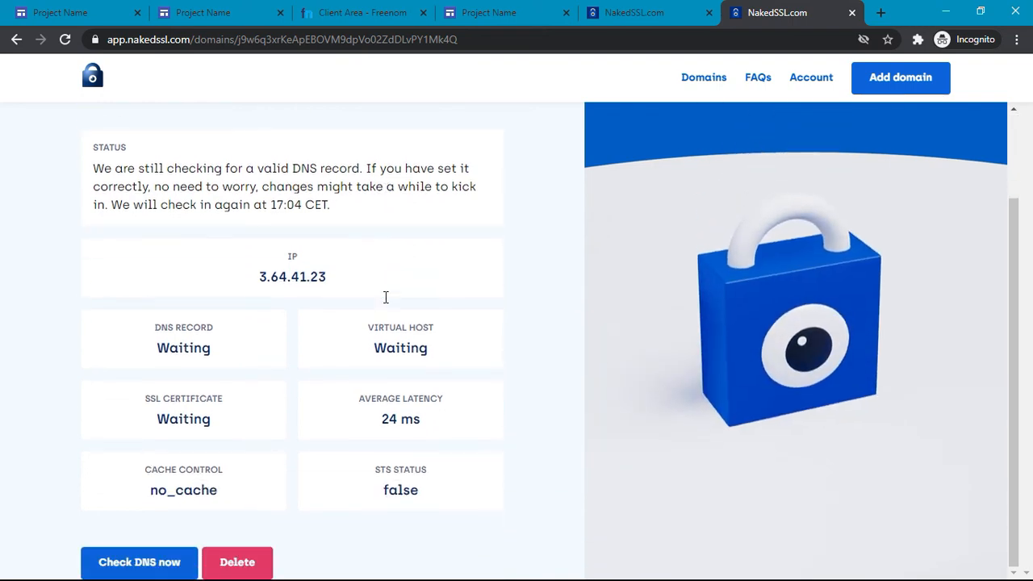
pyautogui.click(629, 8)
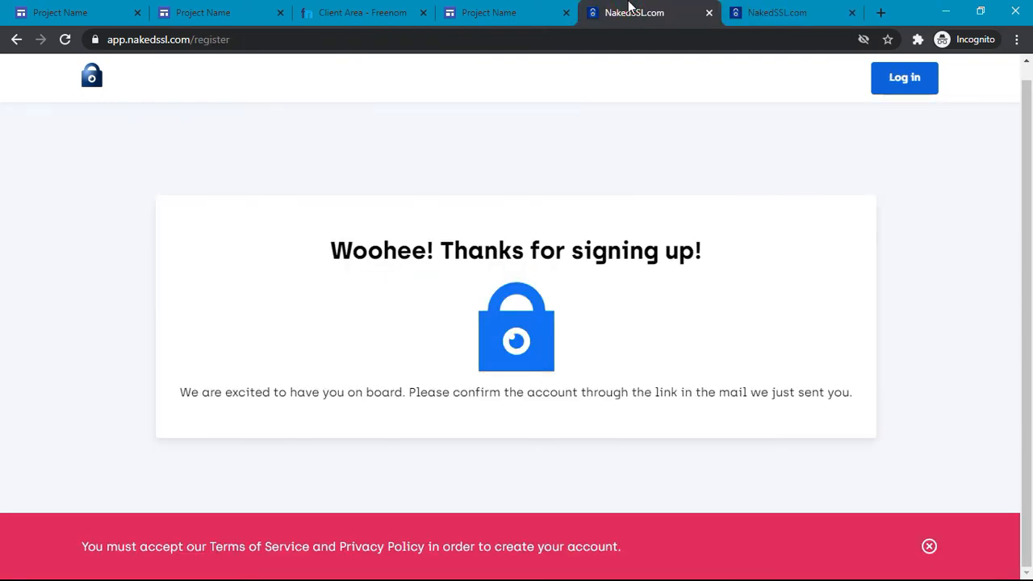
# Step: Close the sign-up, innovativethought.tk, Freenom Client Area and sites.google.com tabs
pyautogui.click(708, 12)
pyautogui.click(535, 8)
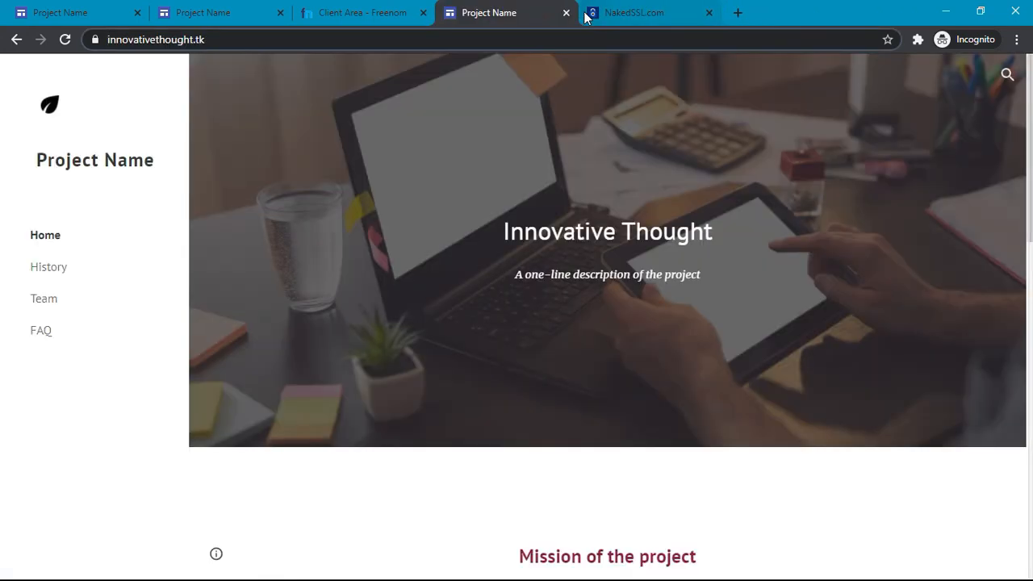
pyautogui.click(565, 14)
pyautogui.click(331, 6)
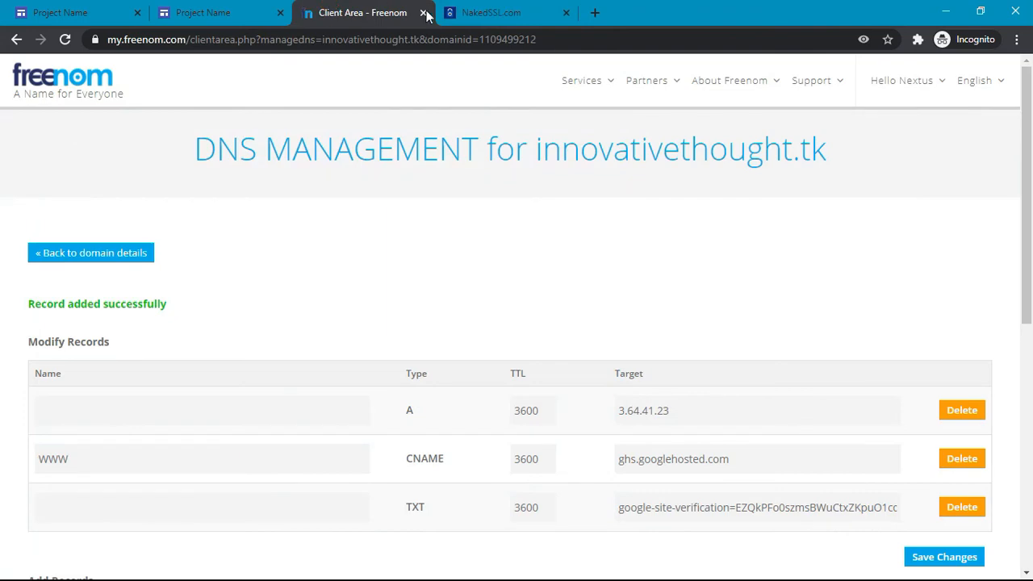
pyautogui.click(424, 14)
pyautogui.click(287, 10)
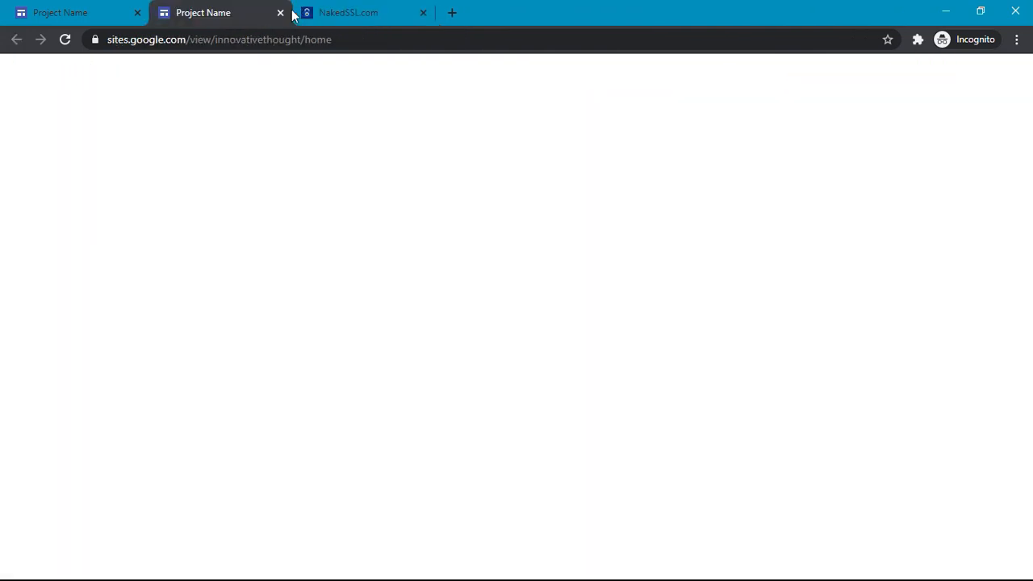
pyautogui.click(280, 13)
pyautogui.click(48, 11)
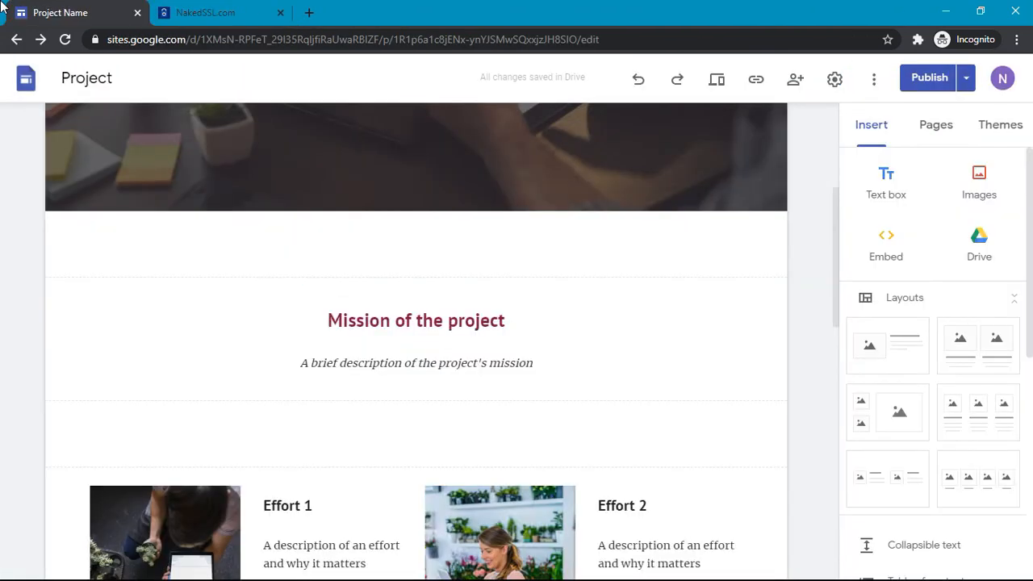
# Step: Return to the innovativethought.tk status page and review the next-check message
pyautogui.click(258, 8)
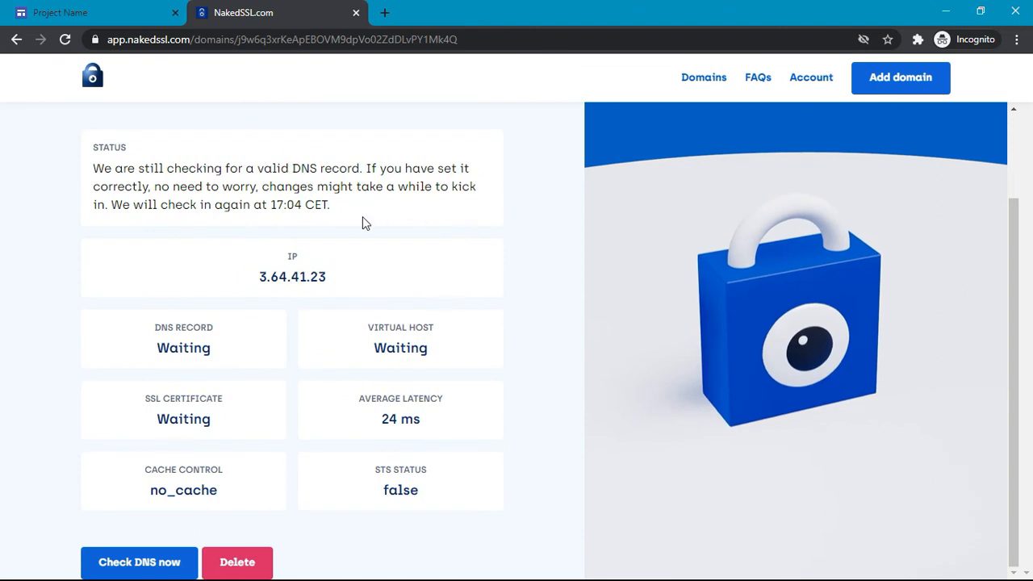
pyautogui.moveTo(349, 207)
pyautogui.mouseDown()
pyautogui.moveTo(321, 169)
pyautogui.moveTo(333, 208)
pyautogui.mouseUp()
pyautogui.click(329, 168)
pyautogui.click(333, 208)
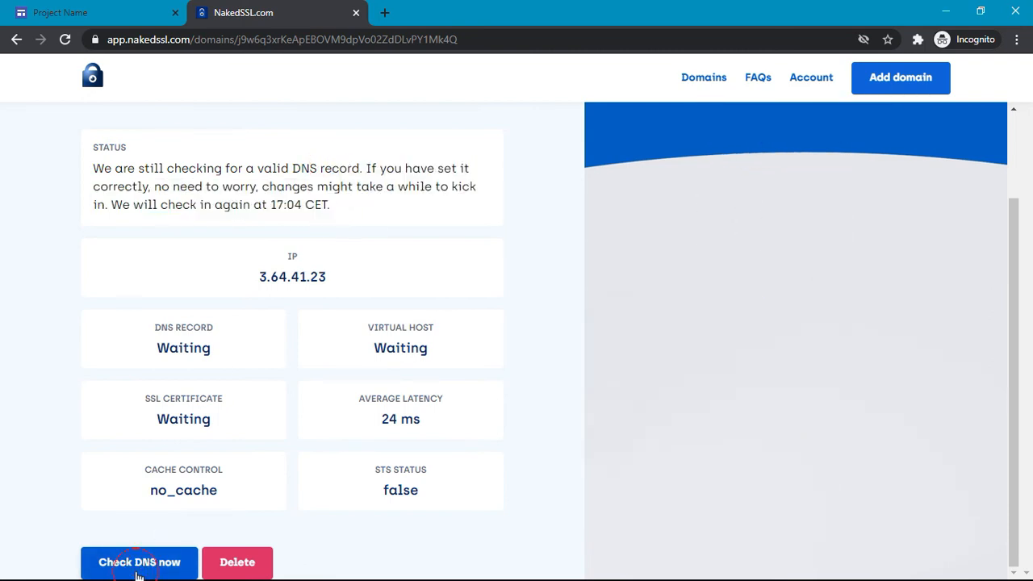
# Step: Rerun Check DNS now and reload until innovativethought.tk reports 'All good! Your SSL redirection is active'
pyautogui.click(139, 563)
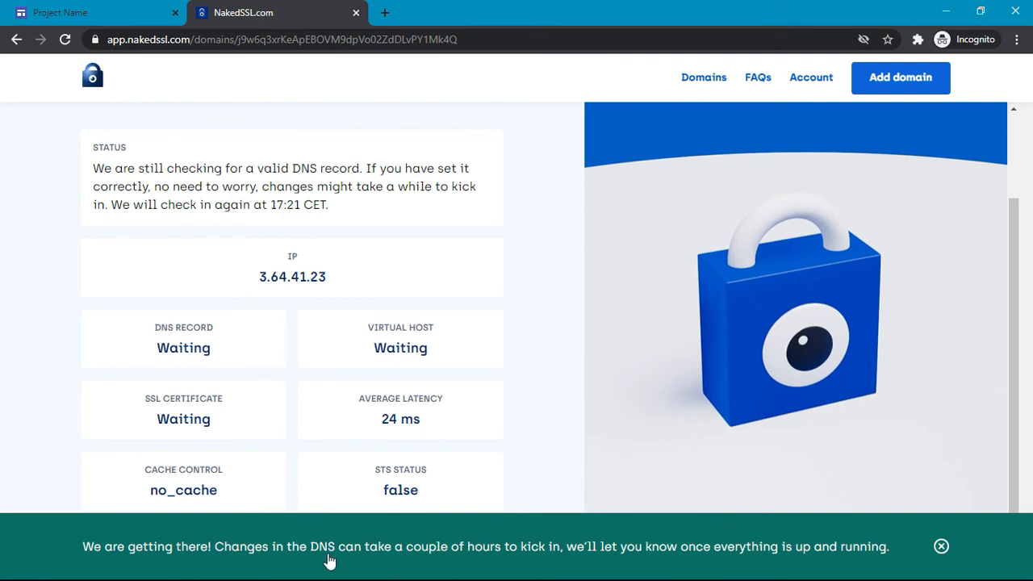
pyautogui.click(941, 546)
pyautogui.scroll(2, 514, 364)
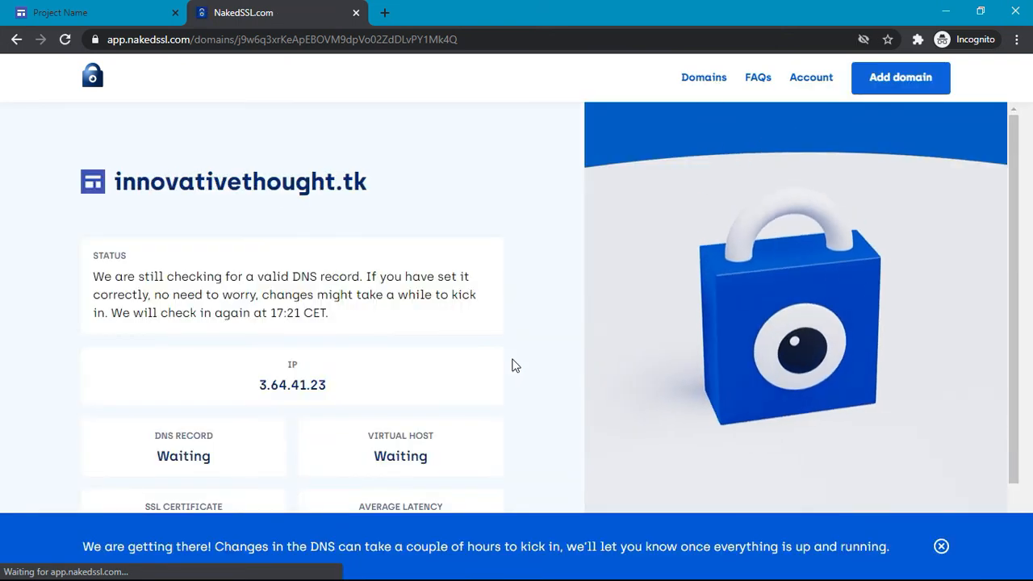
pyautogui.scroll(-1, 513, 364)
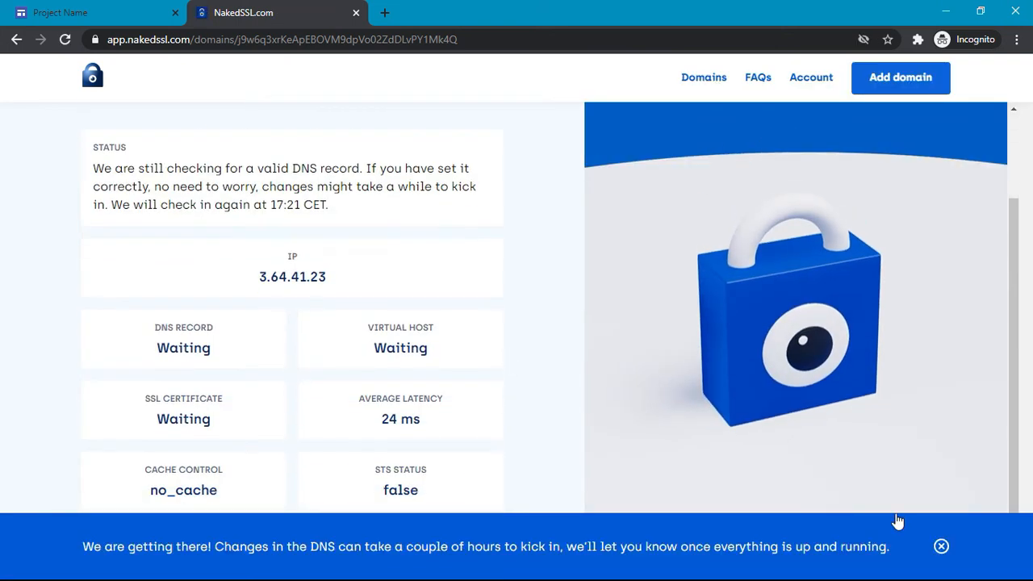
pyautogui.click(941, 547)
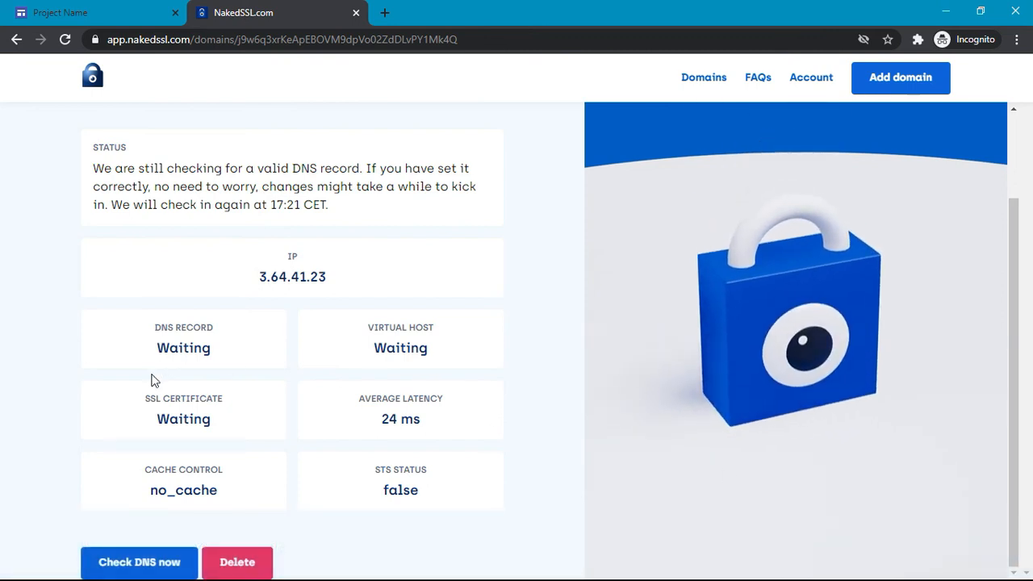
pyautogui.click(117, 565)
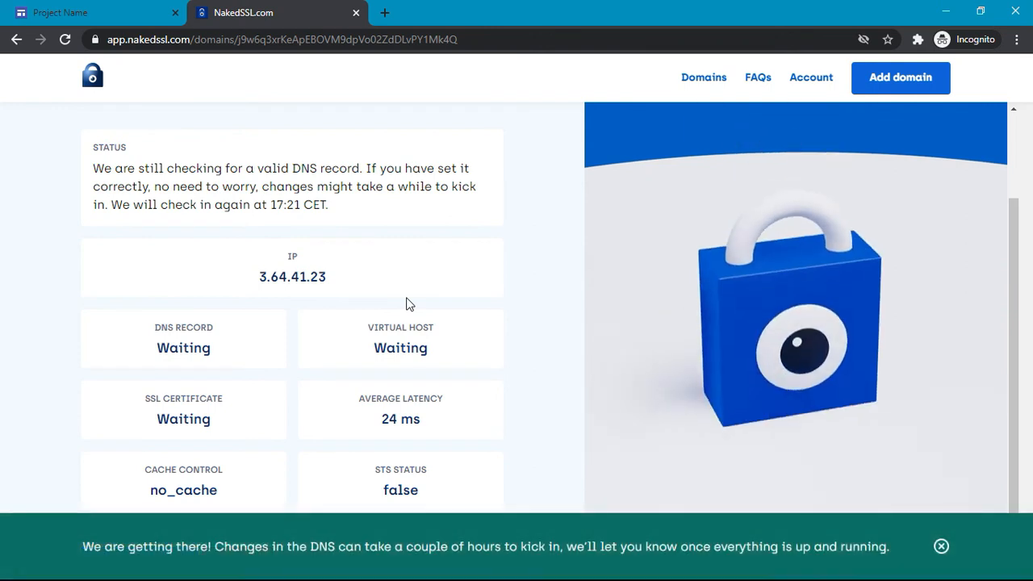
pyautogui.click(952, 549)
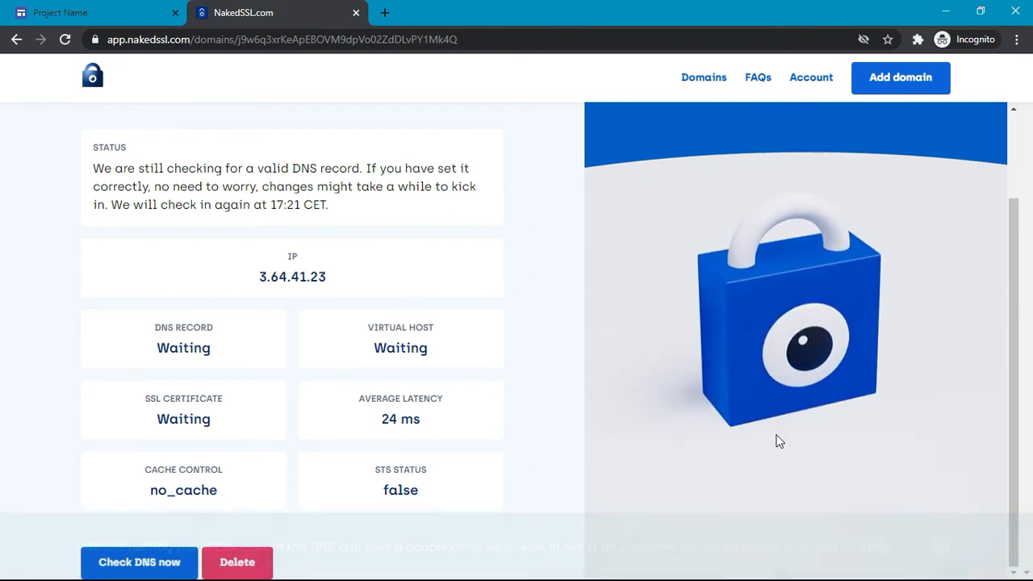
pyautogui.scroll(3, 519, 283)
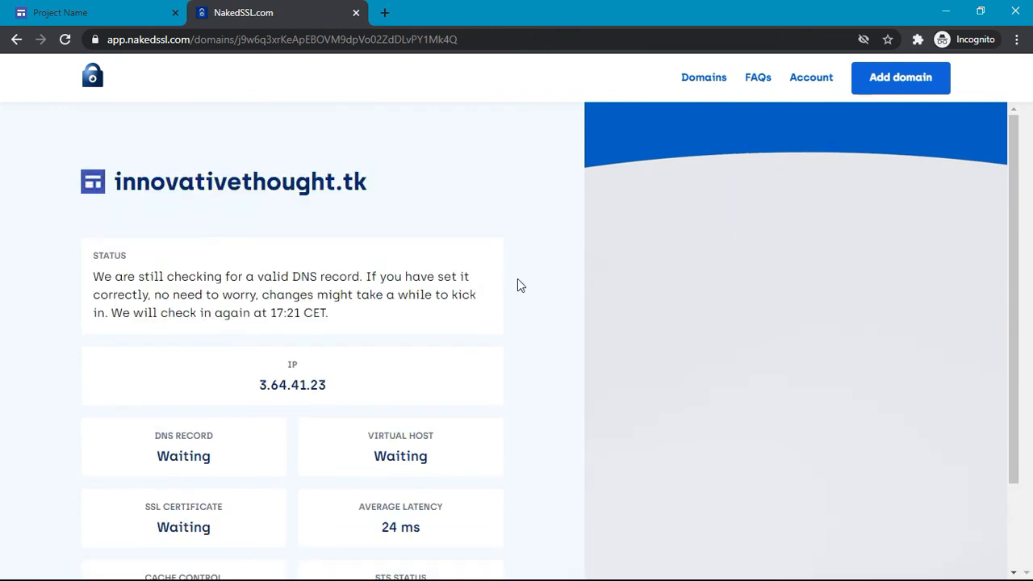
pyautogui.press('F5')
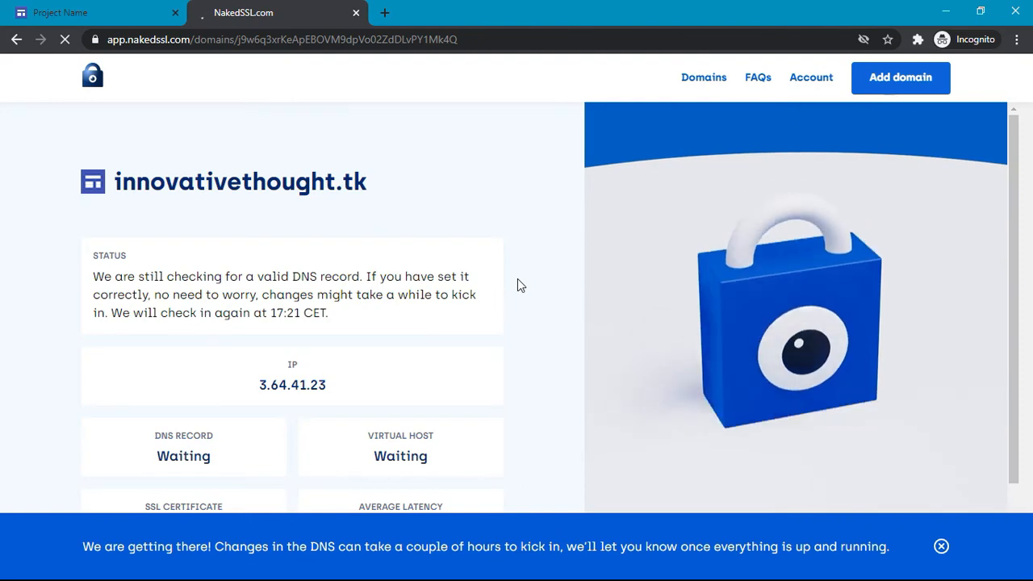
pyautogui.scroll(-2, 519, 284)
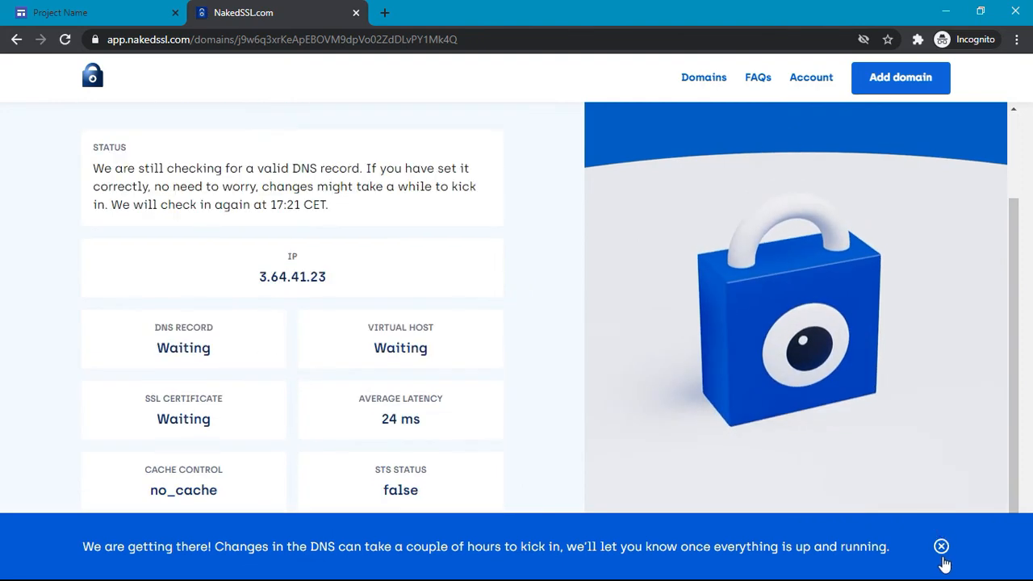
pyautogui.click(943, 556)
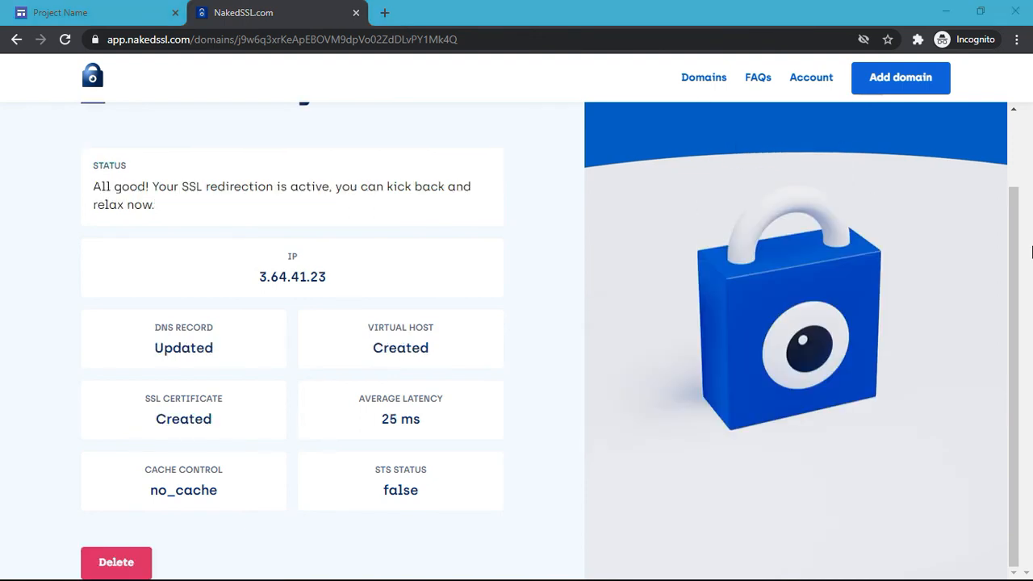
# Step: Show innovativethought.tk as ACTIVE in NakedSSL's Domains list, then close the NakedSSL tab
pyautogui.scroll(1, 621, 254)
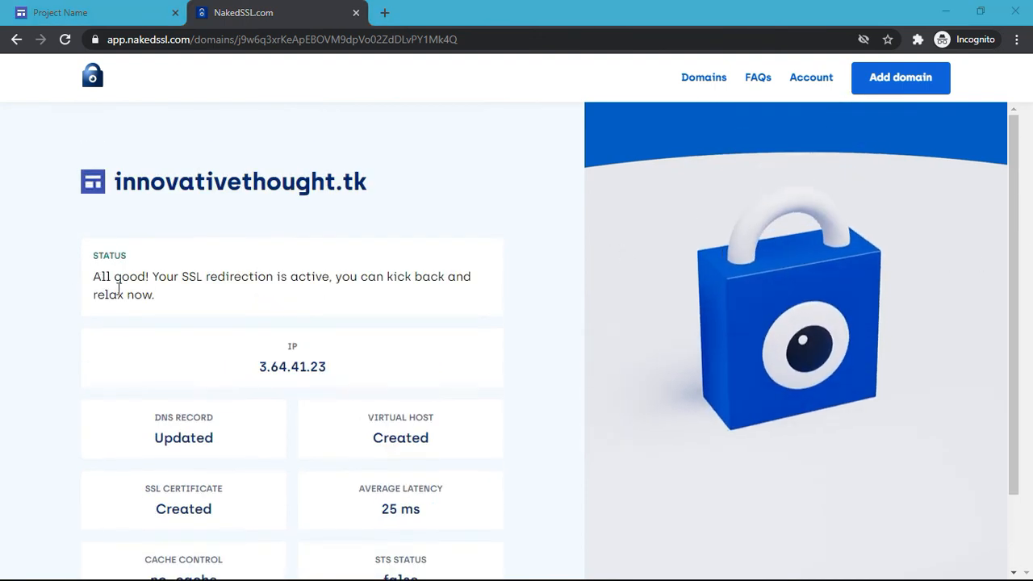
pyautogui.scroll(-1, 300, 296)
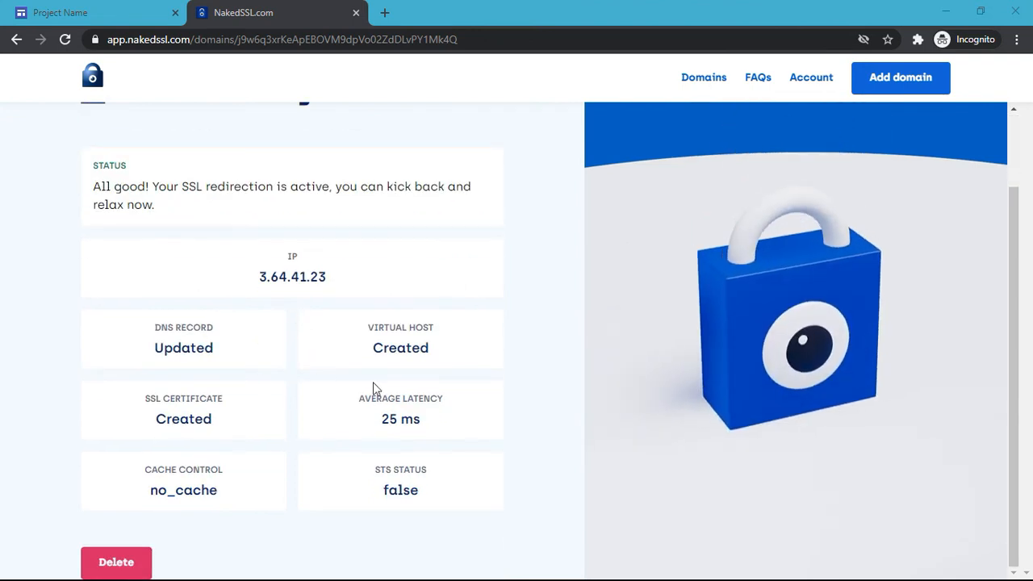
pyautogui.scroll(1, 344, 321)
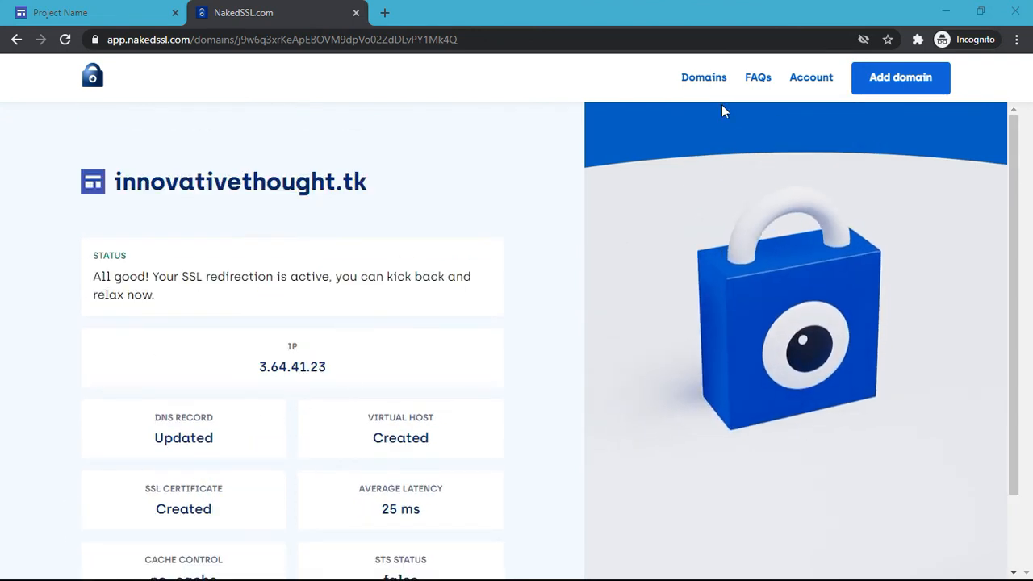
pyautogui.click(704, 77)
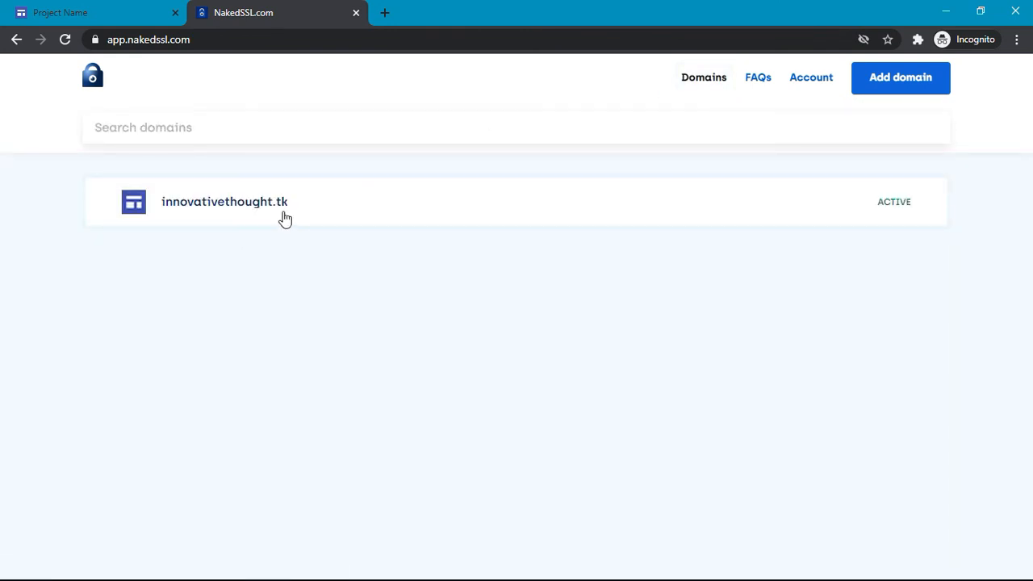
pyautogui.click(356, 13)
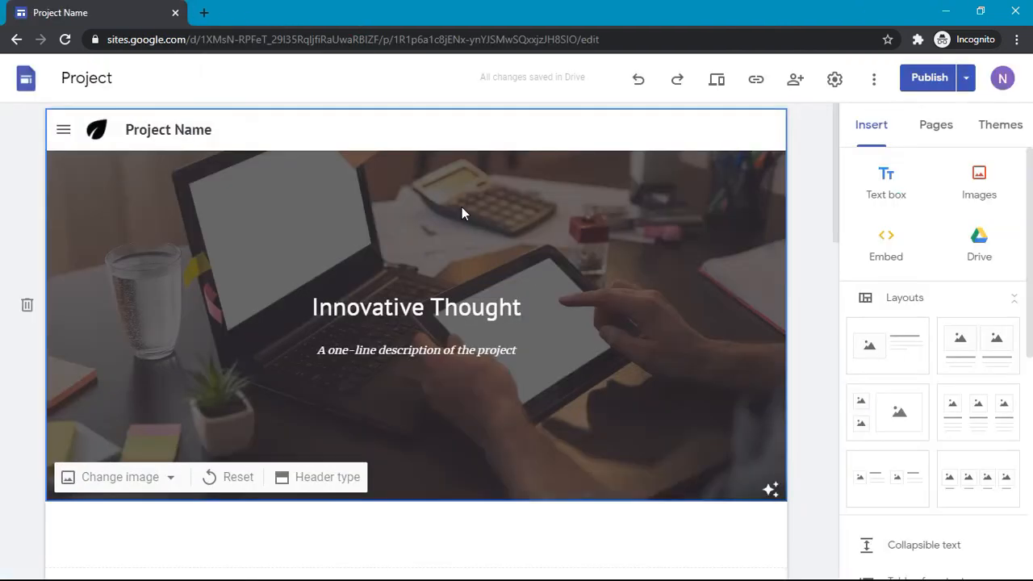
pyautogui.press('F7')
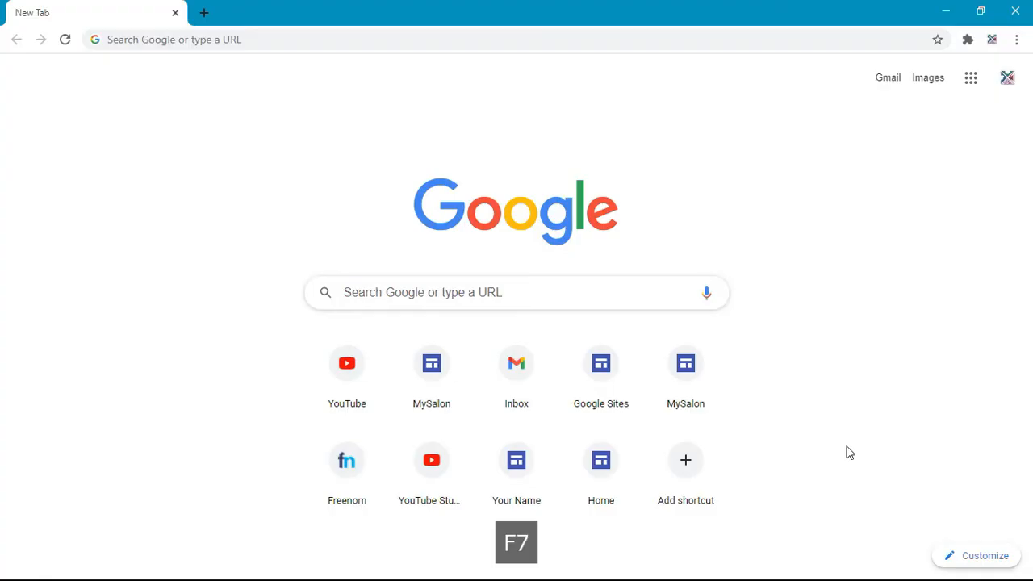
# Step: Open a Guest window and load innovativethought.tk to verify the site appears securely
pyautogui.click(992, 41)
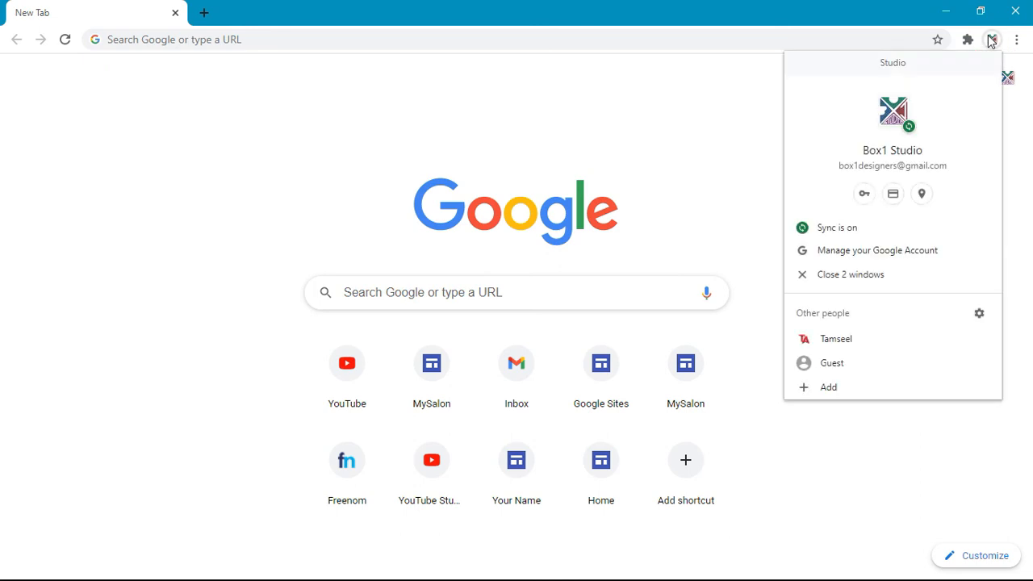
pyautogui.click(853, 363)
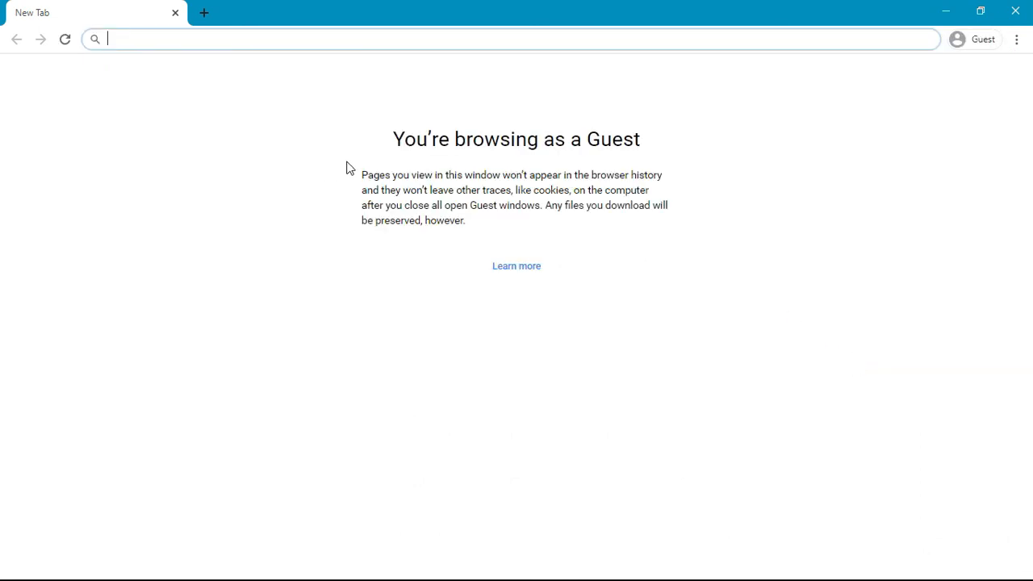
pyautogui.write('innov')
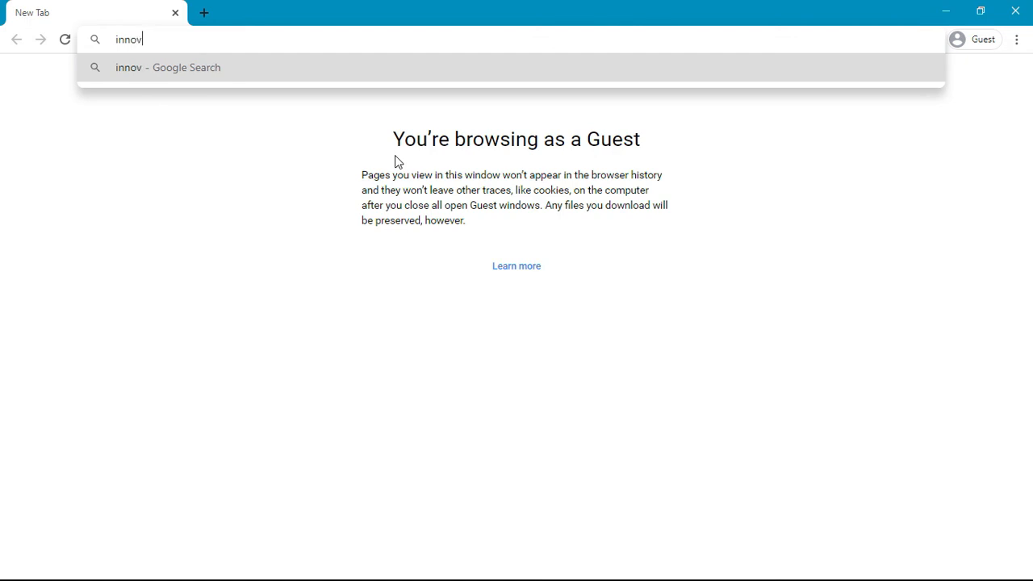
pyautogui.write('ativetho')
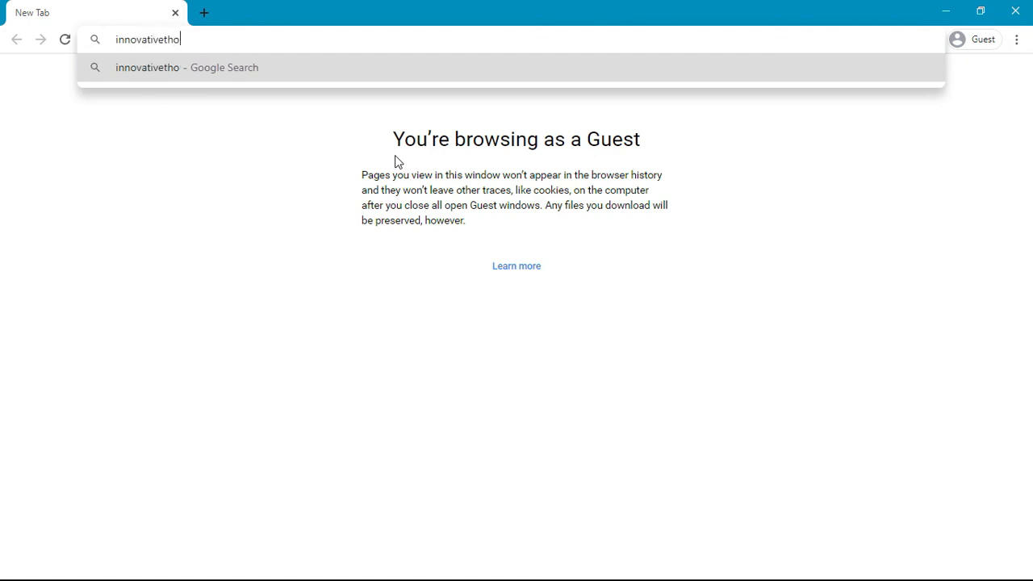
pyautogui.write('ught.tk')
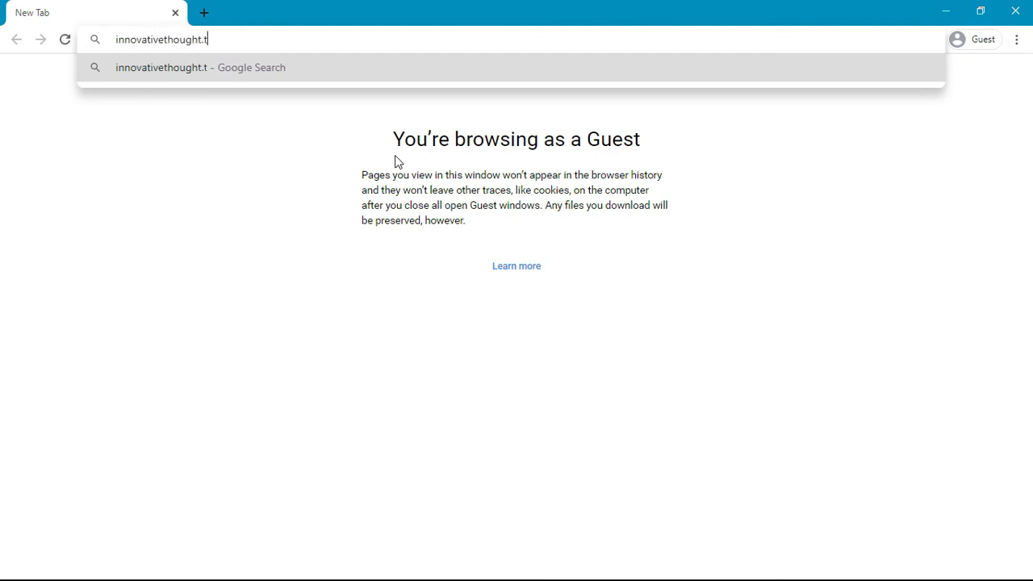
pyautogui.press('Return')
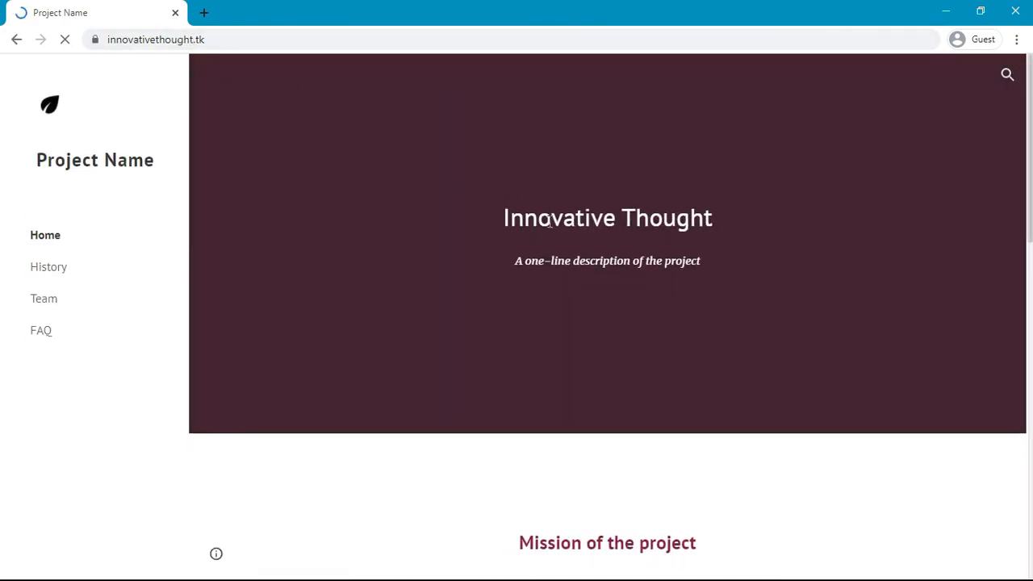
pyautogui.scroll(-10, 548, 222)
pyautogui.scroll(11, 549, 222)
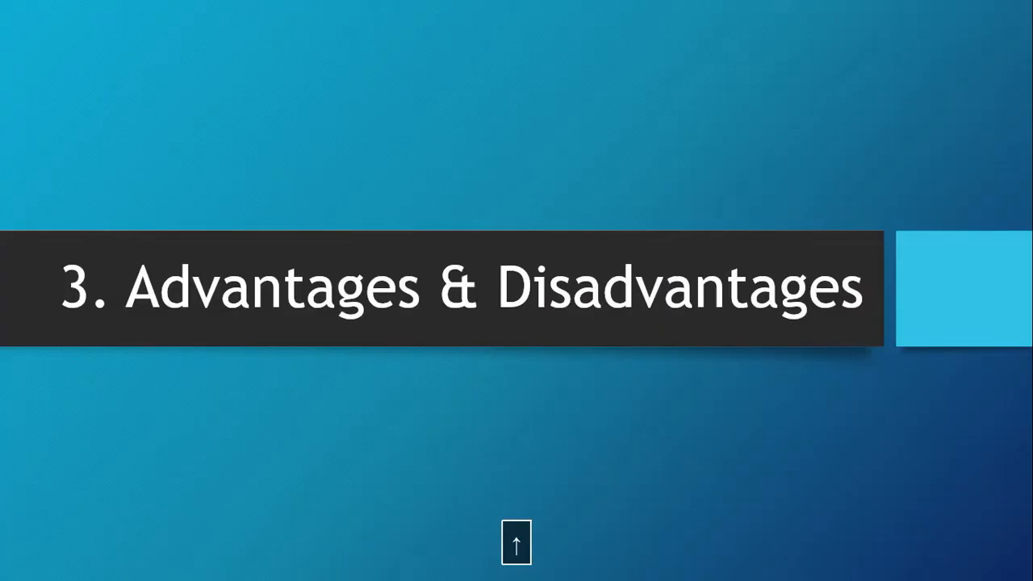
pyautogui.press('F7')
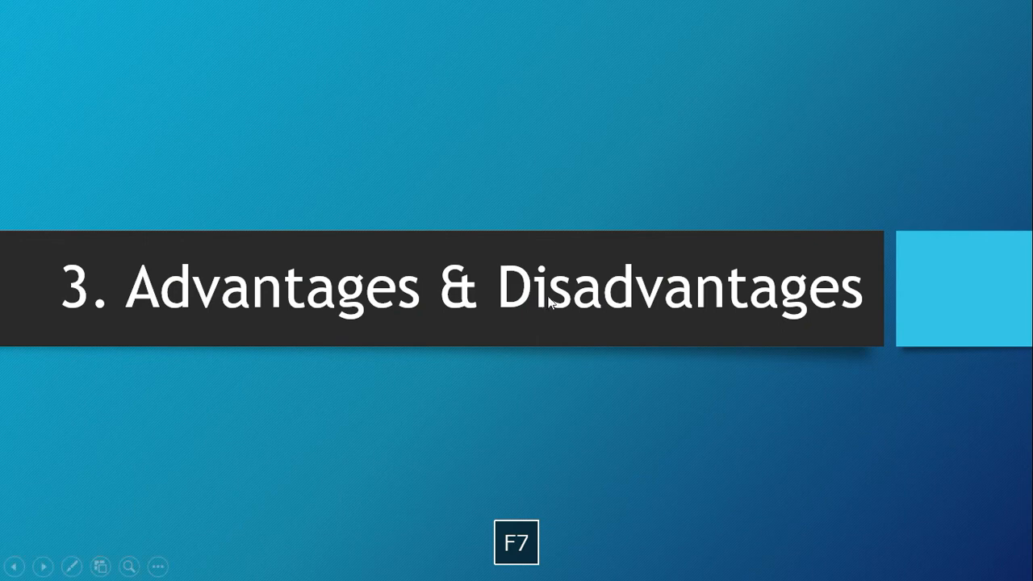
# Step: Advance the slide show to the Disadvantages slide on yearly renewal and non-transferable domains
pyautogui.click(485, 329)
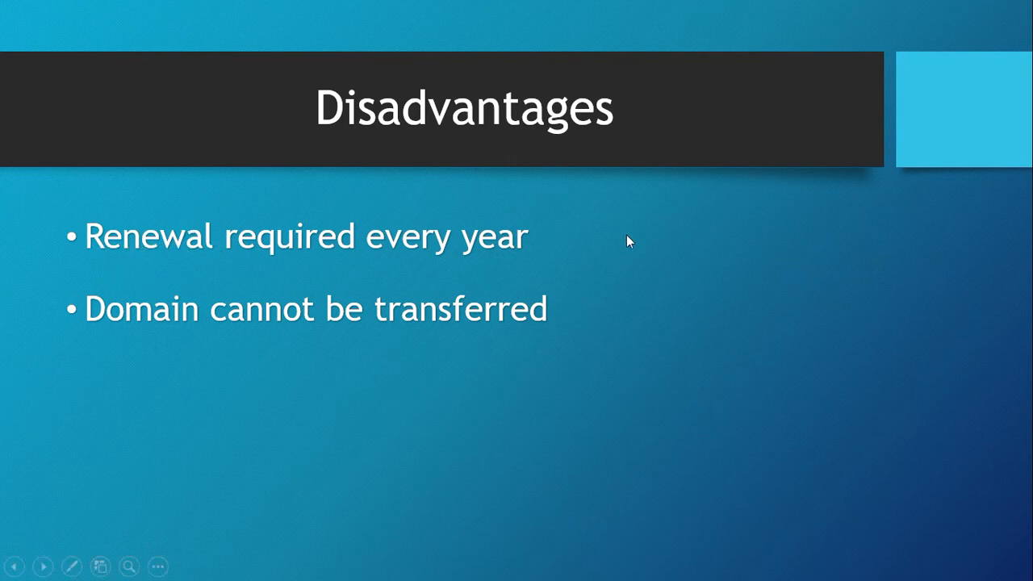
pyautogui.hotkey('alt', 'Tab')
pyautogui.hotkey('alt', 'Tab')
pyautogui.hotkey('alt', 'Tab')
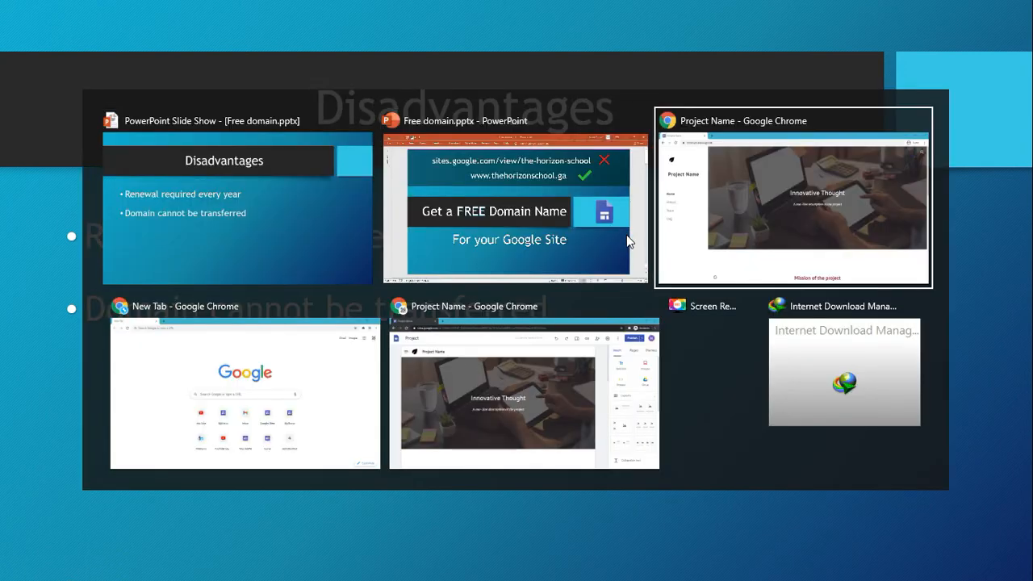
pyautogui.hotkey('alt', 'Tab')
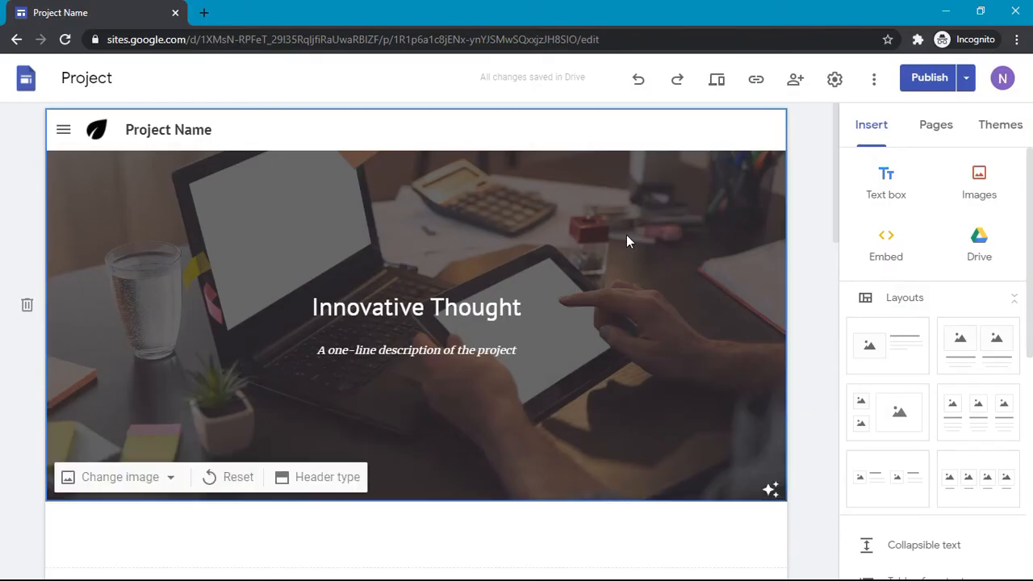
# Step: Load freenom.com in a new tab
pyautogui.click(207, 13)
pyautogui.write('freenom.com')
pyautogui.press('Return')
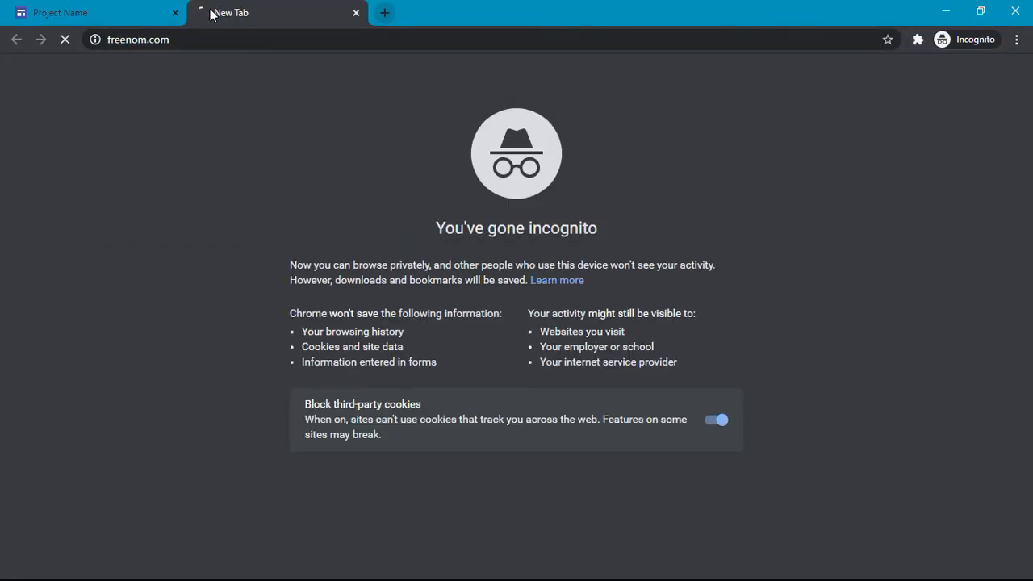
pyautogui.click(63, 10)
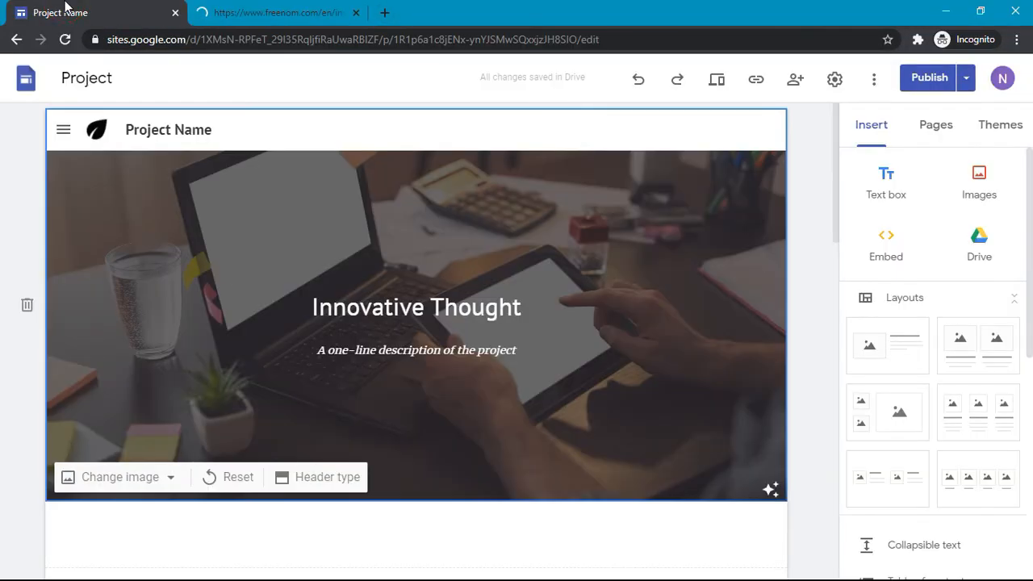
pyautogui.click(273, 7)
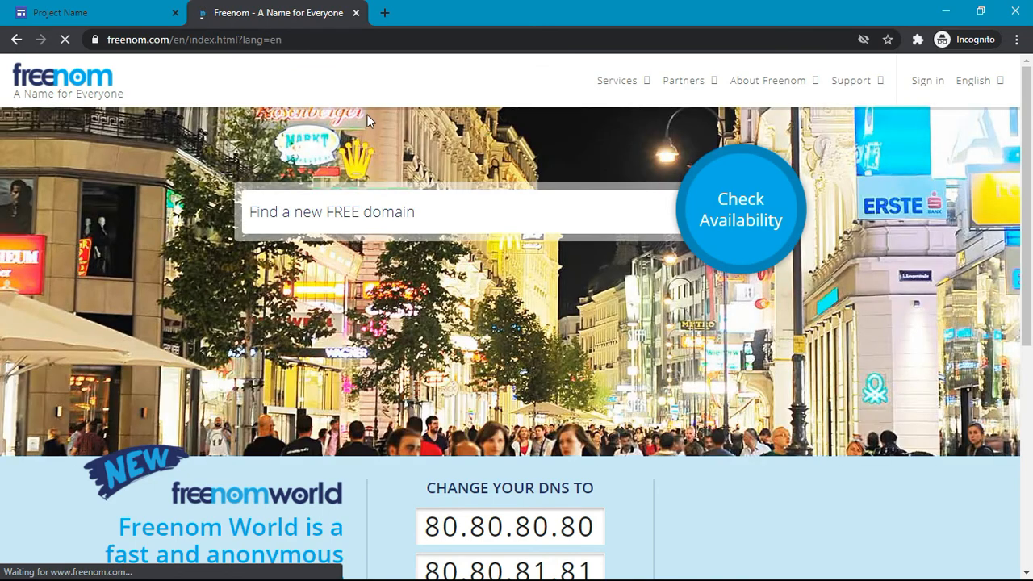
# Step: Allow Freenom's third-party cookies and sign in with the Google account
pyautogui.click(928, 81)
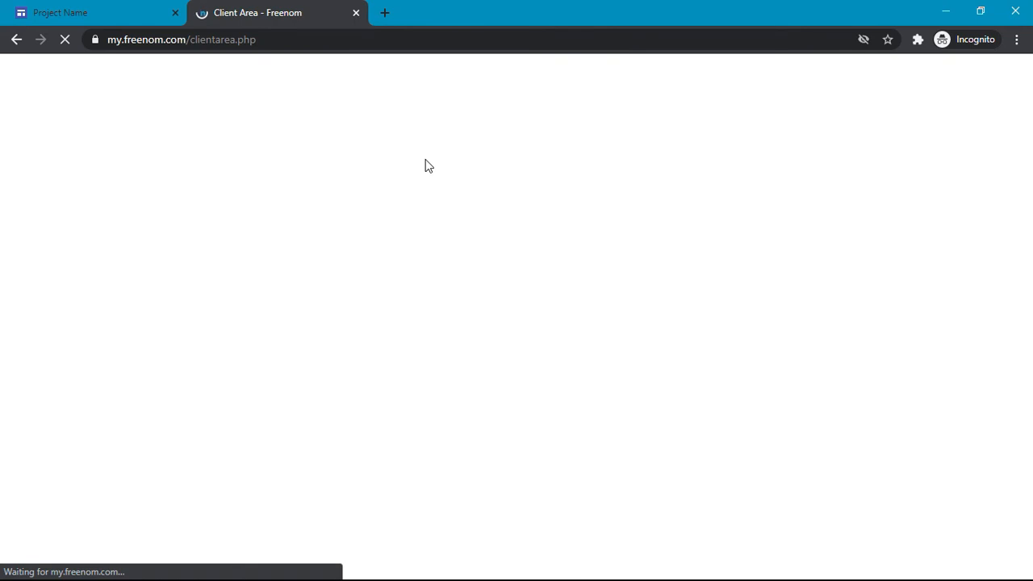
pyautogui.click(456, 468)
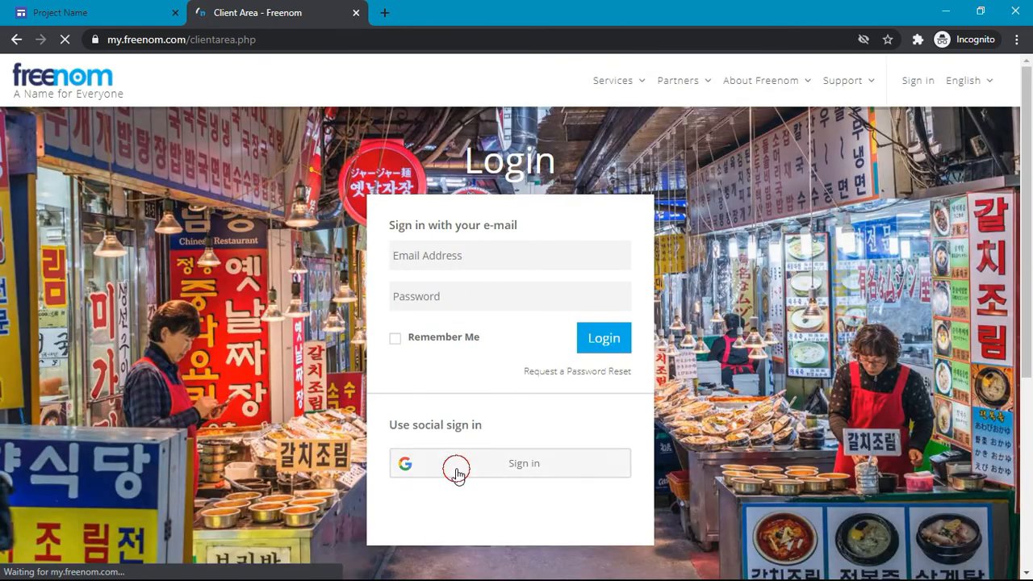
pyautogui.press('F7')
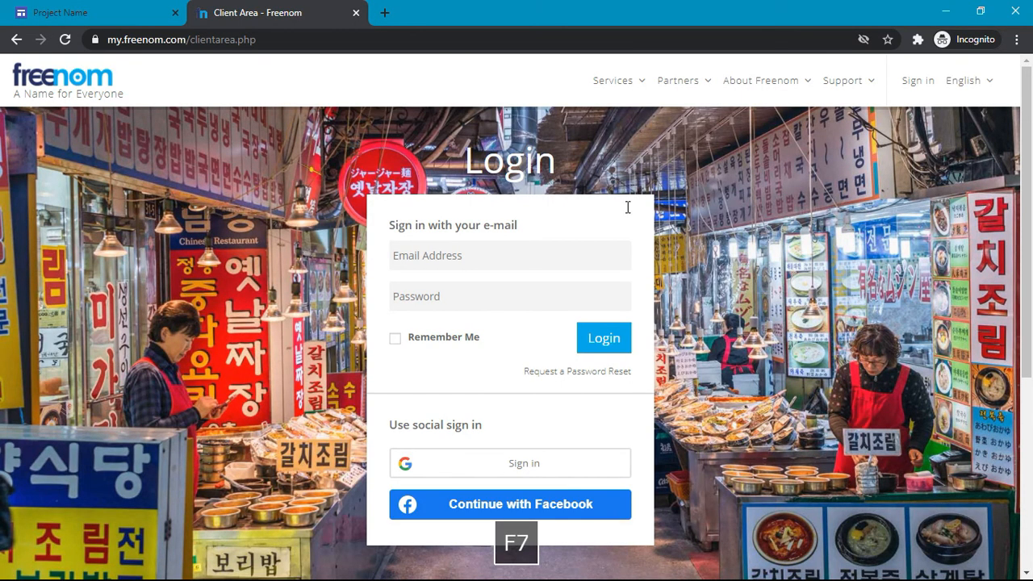
pyautogui.click(864, 39)
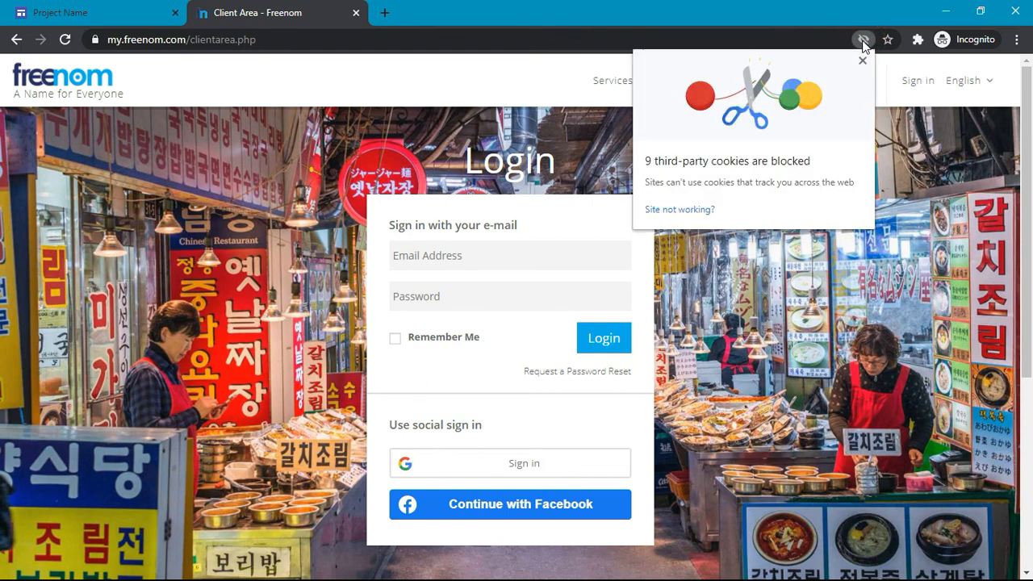
pyautogui.click(680, 209)
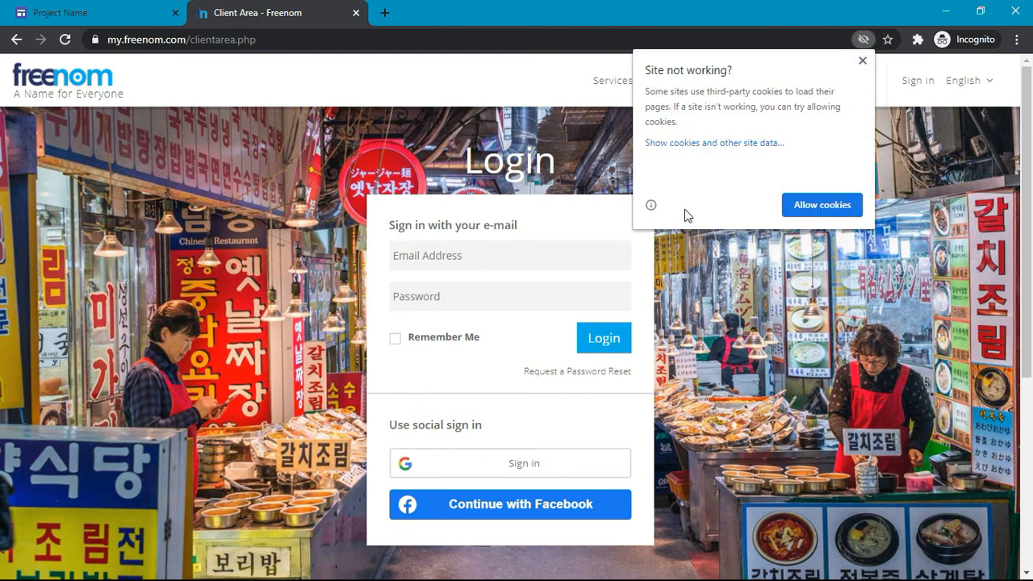
pyautogui.click(815, 205)
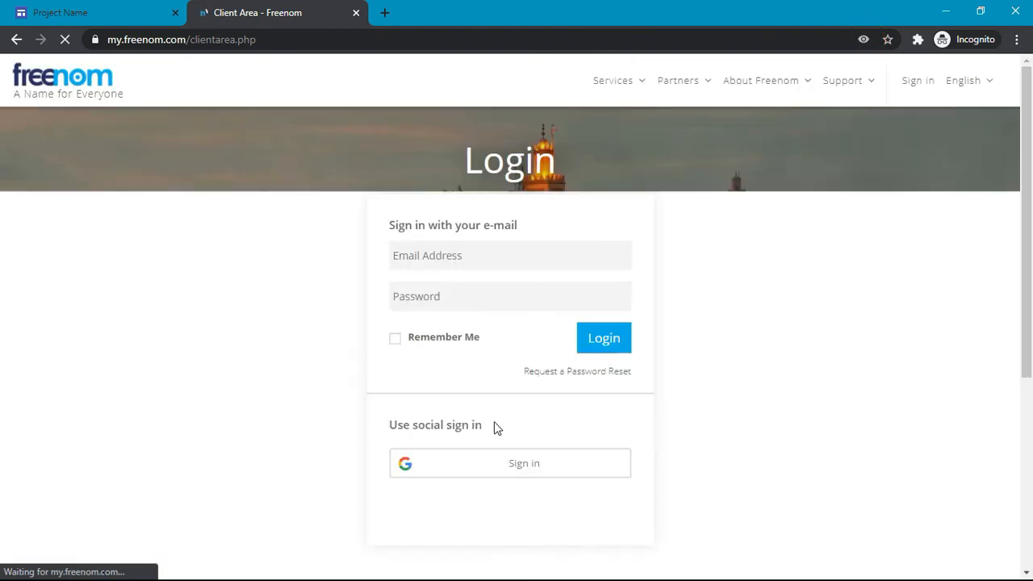
pyautogui.click(484, 463)
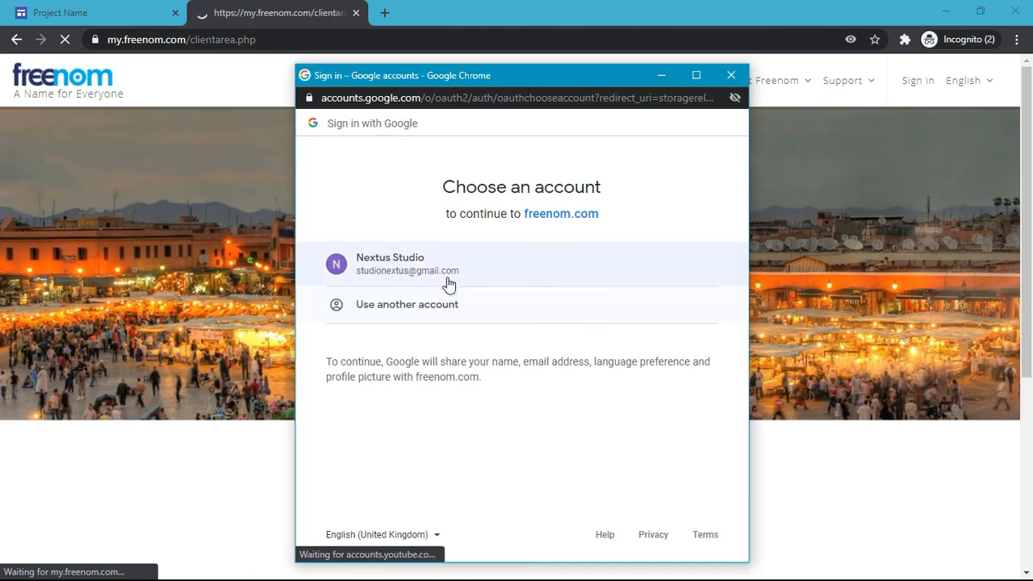
pyautogui.click(448, 283)
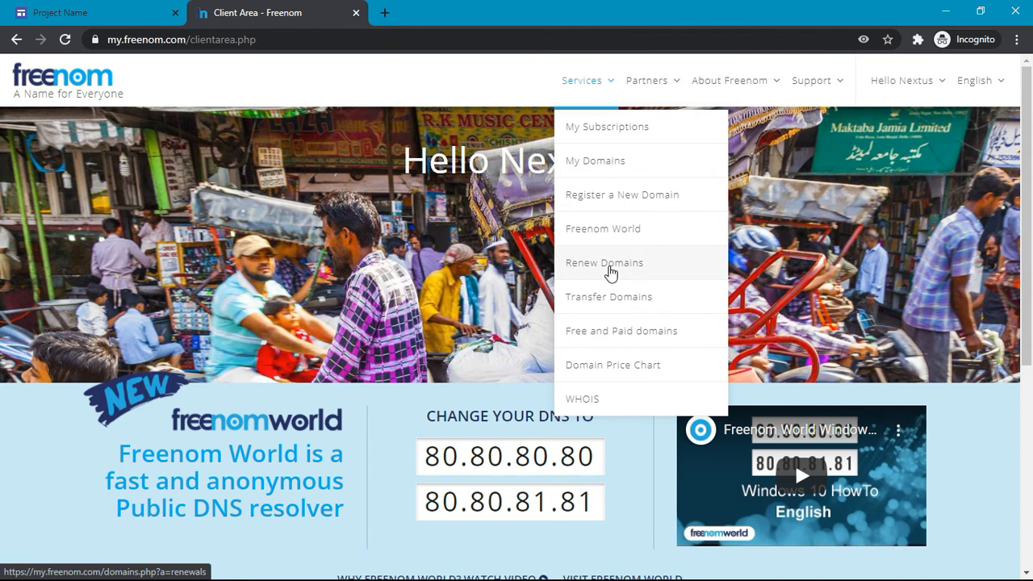
# Step: Open Freenom's Domain Renewals page showing innovativethought.tk Active with 364 days until expiry
pyautogui.click(607, 265)
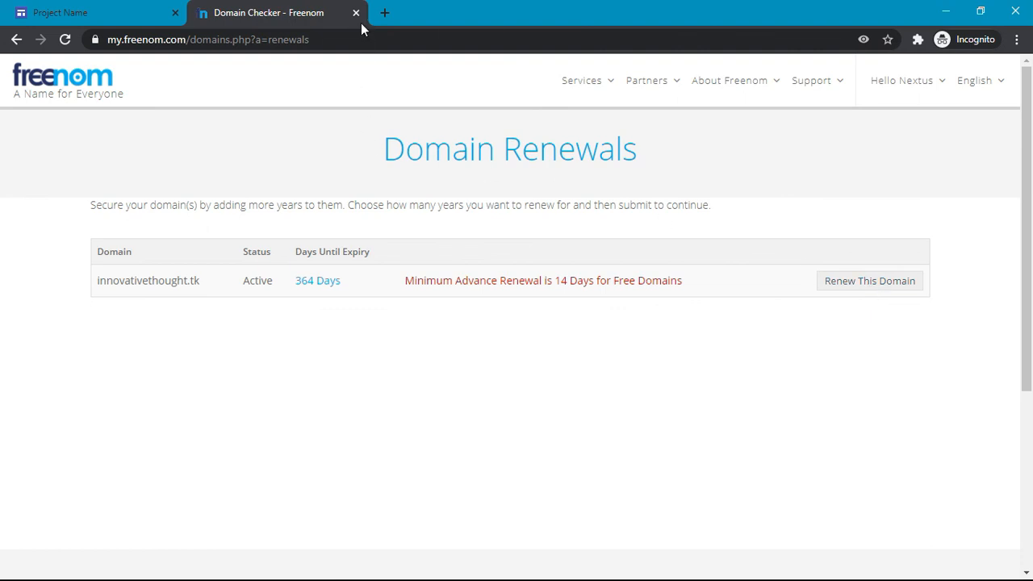
pyautogui.hotkey('ctrl', 'alt', 'Tab')
pyautogui.press('Right')
pyautogui.press('Right')
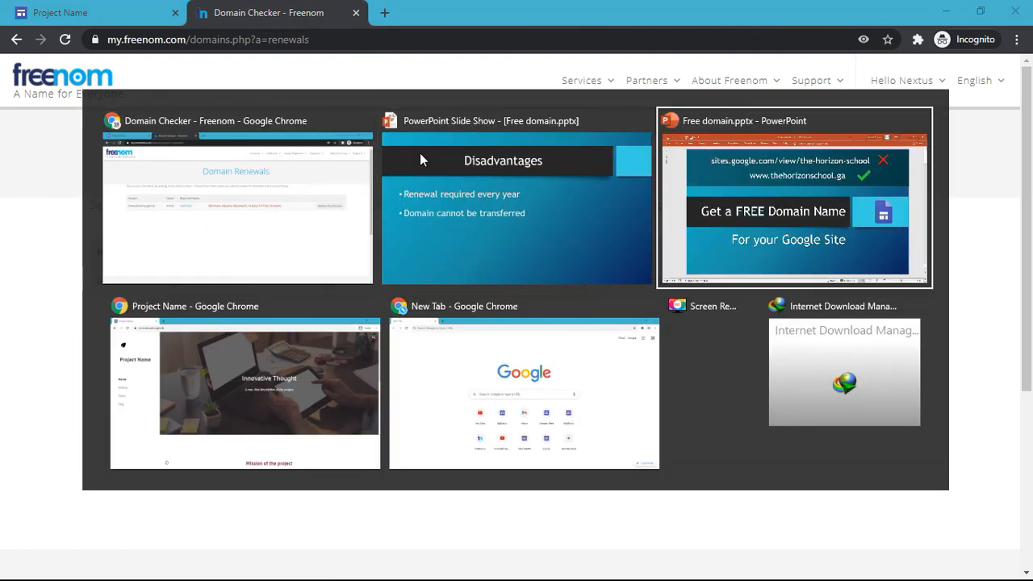
# Step: Return to the full-screen slide show and advance to the Advantages slide
pyautogui.press('Left')
pyautogui.press('Left')
pyautogui.press('Right')
pyautogui.press('Return')
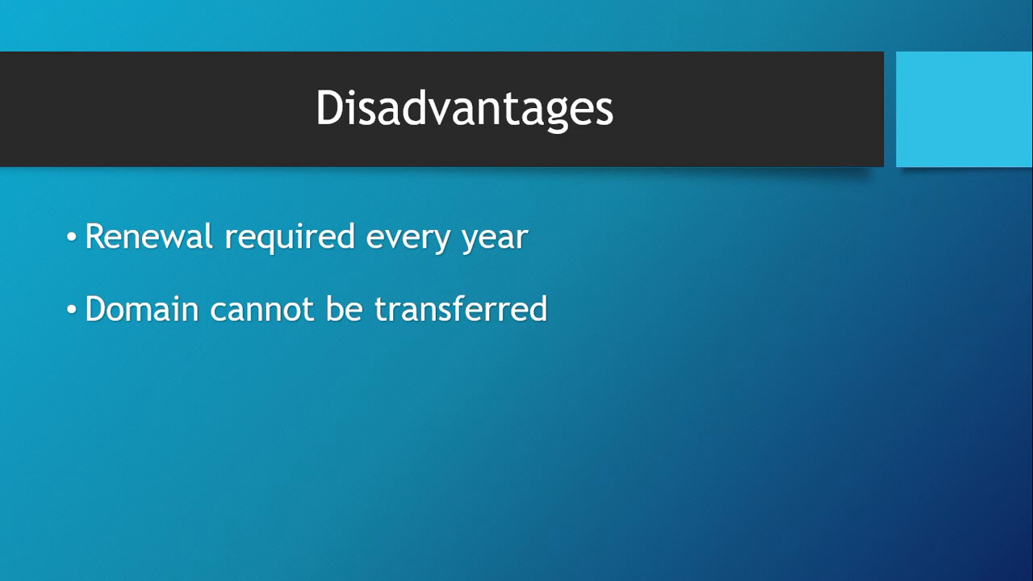
pyautogui.click(632, 384)
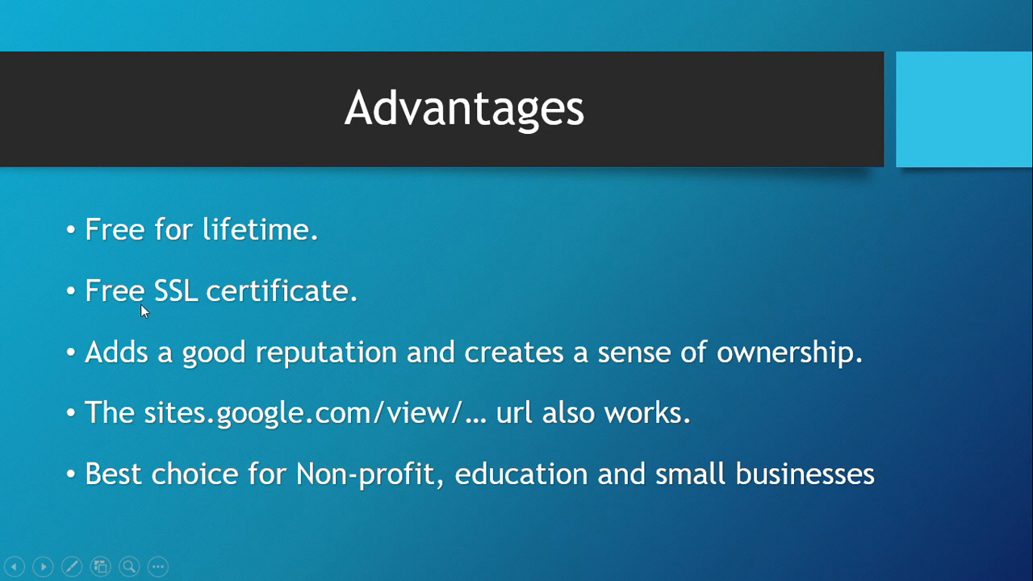
# Step: Check the live site's secure connection in the guest window, then return to the Advantages slide
pyautogui.hotkey('alt', 'Tab')
pyautogui.hotkey('alt', 'Tab')
pyautogui.hotkey('alt', 'Tab')
pyautogui.hotkey('alt', 'Tab')
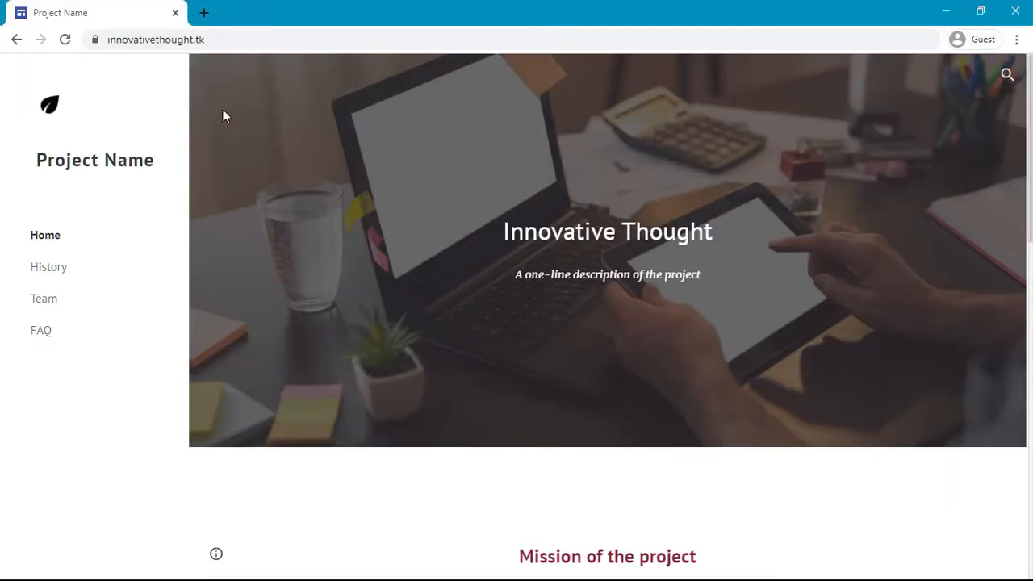
pyautogui.click(95, 40)
pyautogui.hotkey('alt', 'Tab')
pyautogui.hotkey('alt', 'shift', 'Tab')
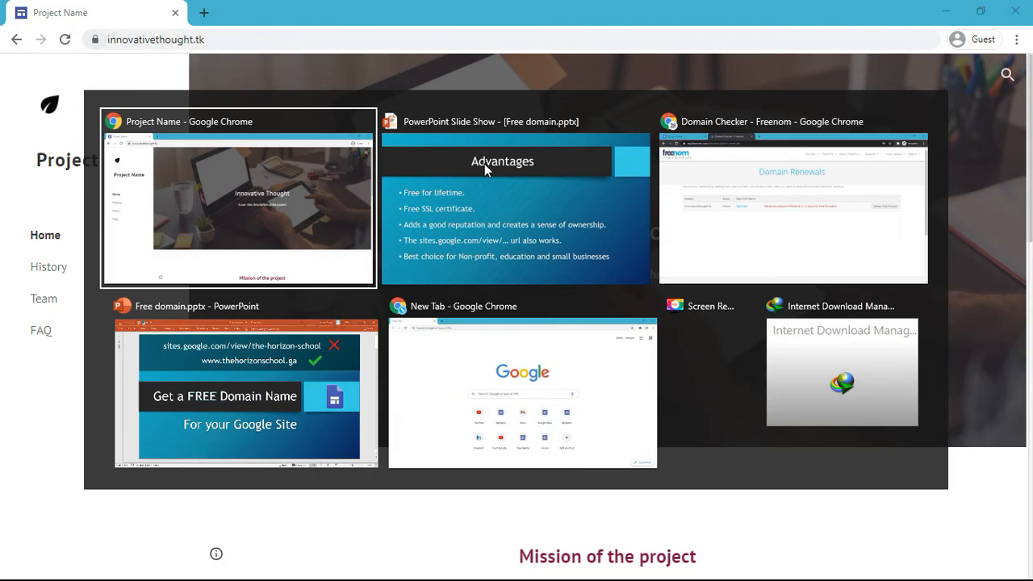
pyautogui.hotkey('alt', 'Tab')
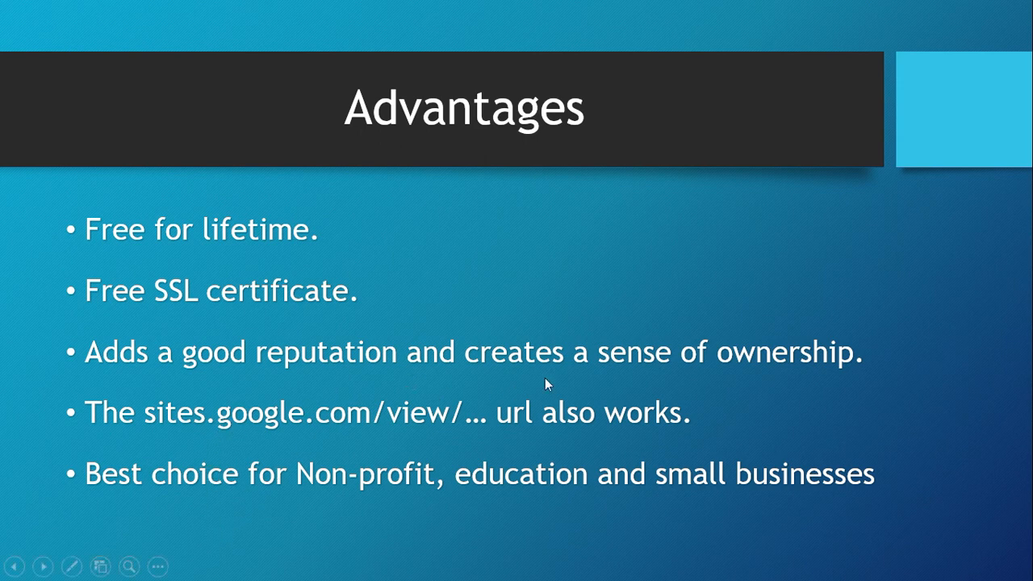
pyautogui.hotkey('alt', 'Tab')
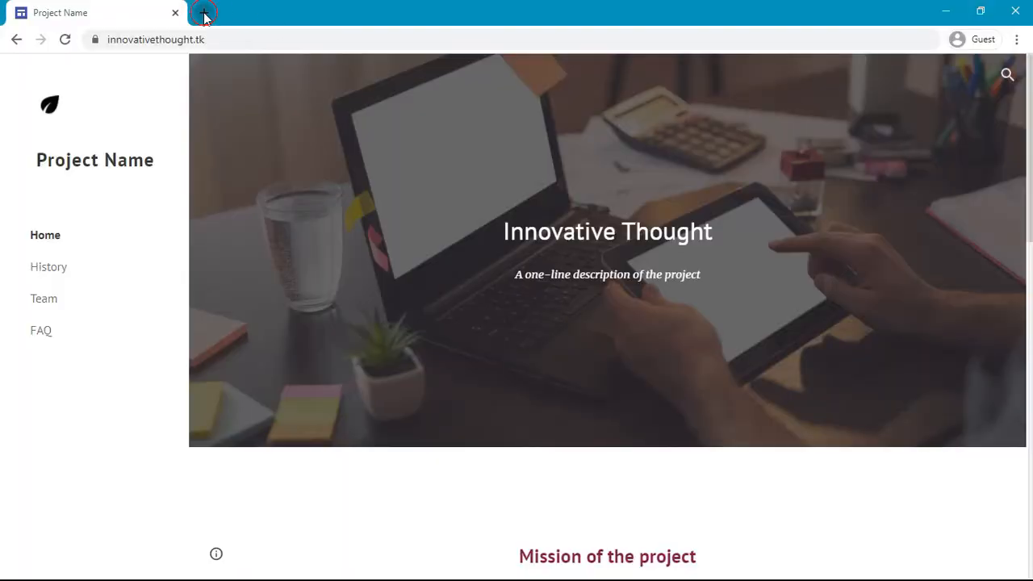
# Step: Load sites.google.com/view/innovativethought in a new tab and verify its secure connection
pyautogui.click(203, 12)
pyautogui.write('sites')
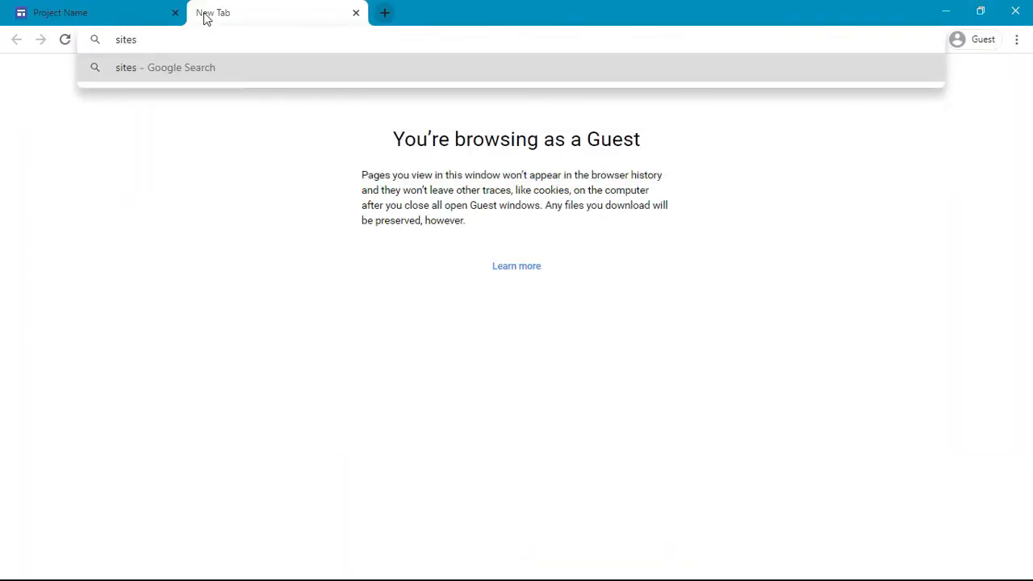
pyautogui.press('BackSpace')
pyautogui.write('s.google.')
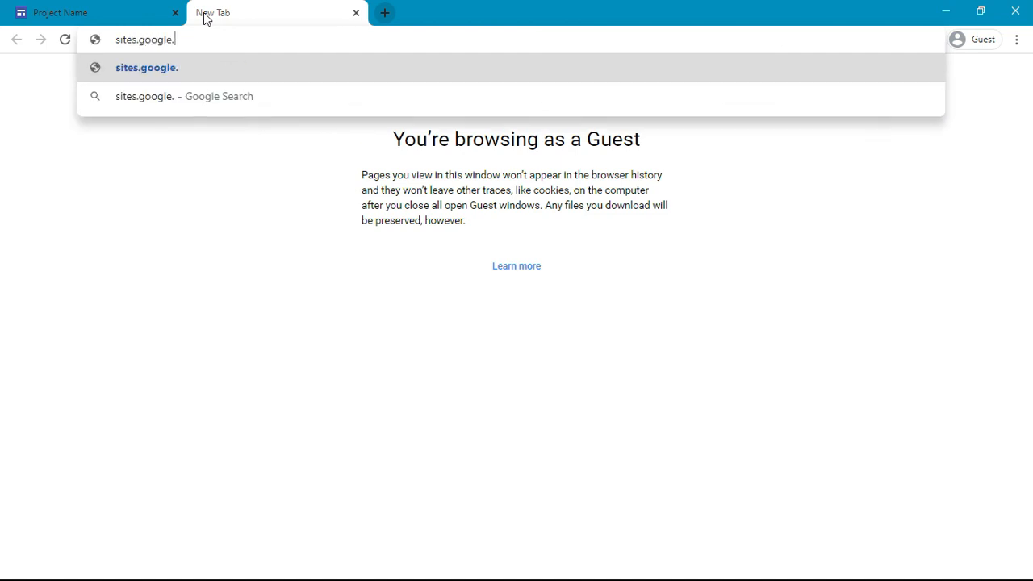
pyautogui.write('com/view/')
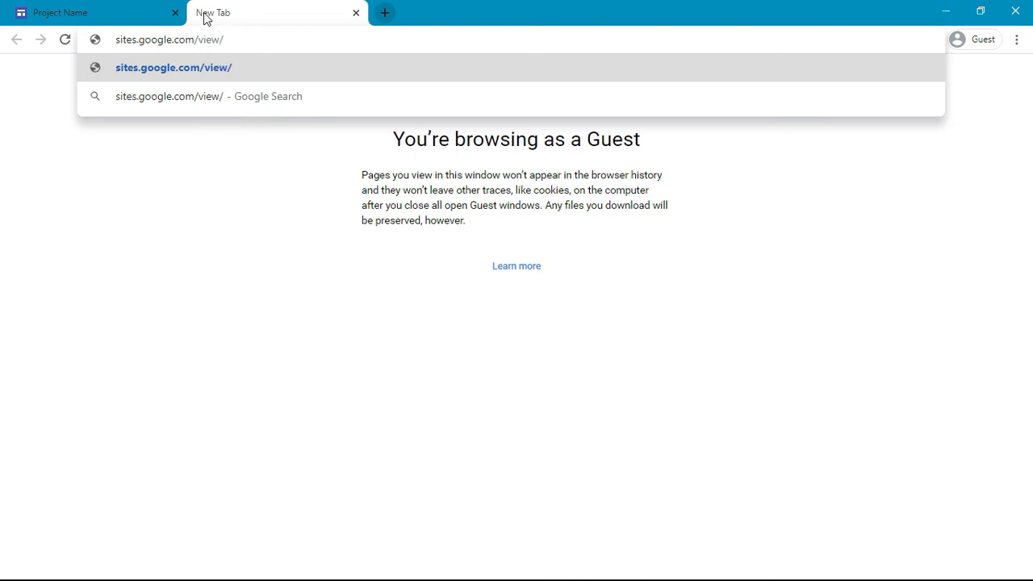
pyautogui.write('in')
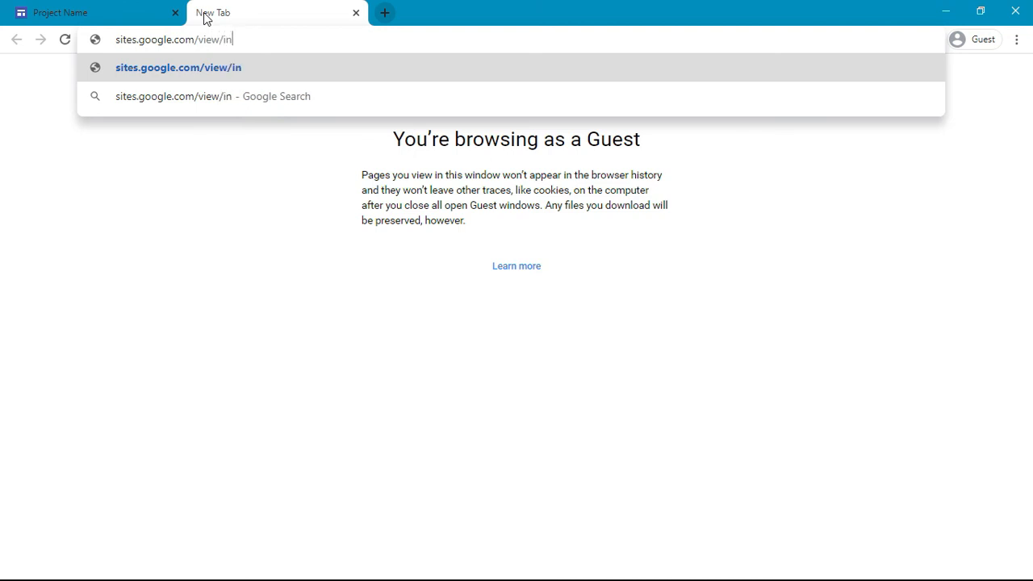
pyautogui.write('novativethought')
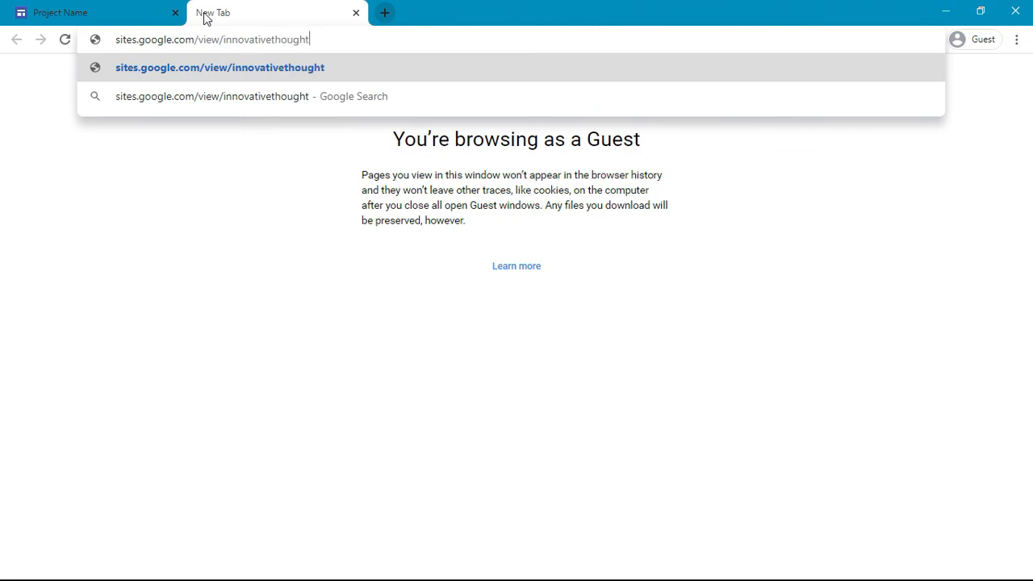
pyautogui.press('Return')
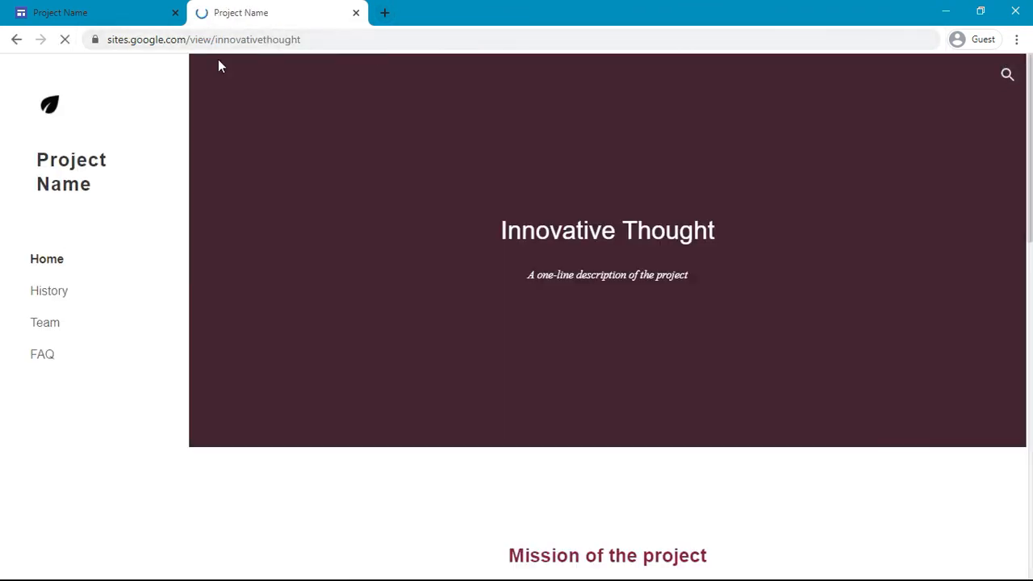
pyautogui.click(95, 40)
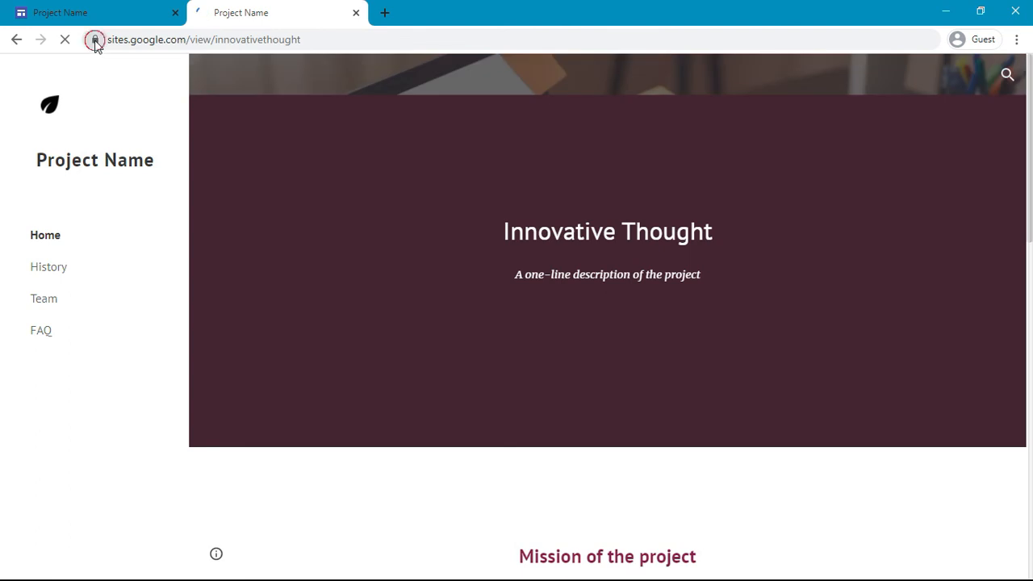
pyautogui.click(95, 40)
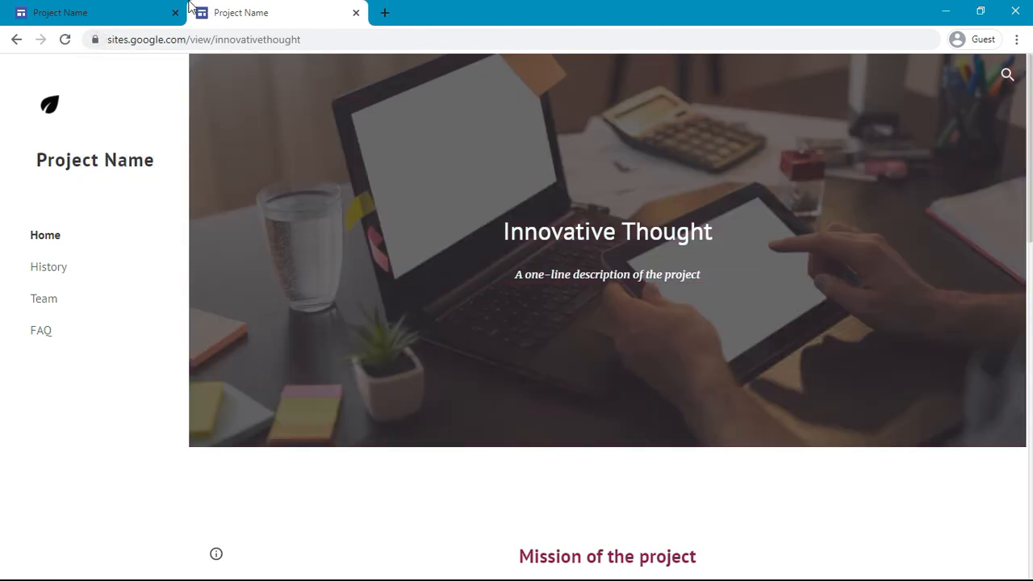
# Step: Switch between open windows and settle on the browser showing the site
pyautogui.hotkey('alt', 'Tab')
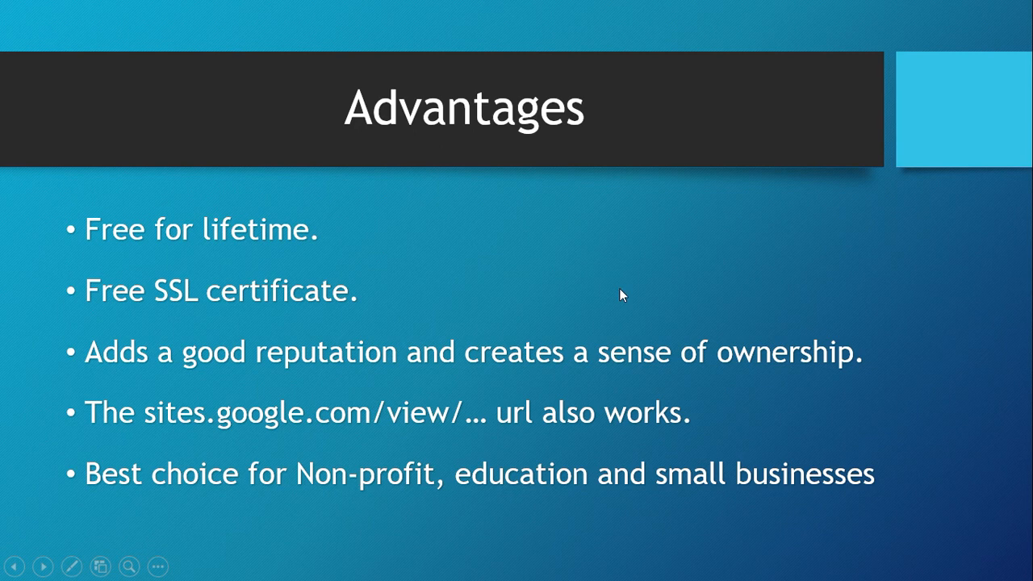
pyautogui.hotkey('alt', 'Tab')
pyautogui.hotkey('alt', 'Tab')
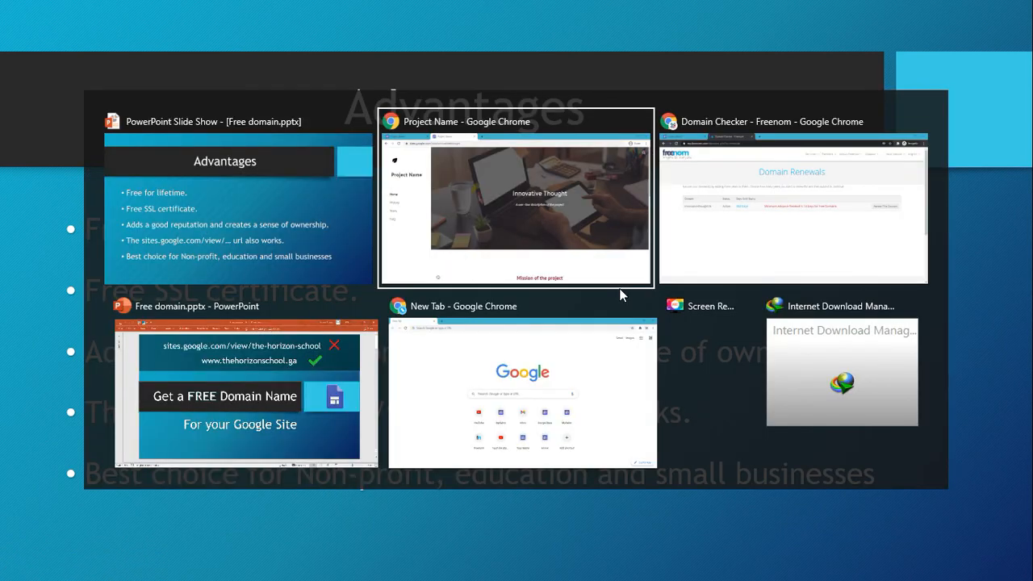
pyautogui.press('Down')
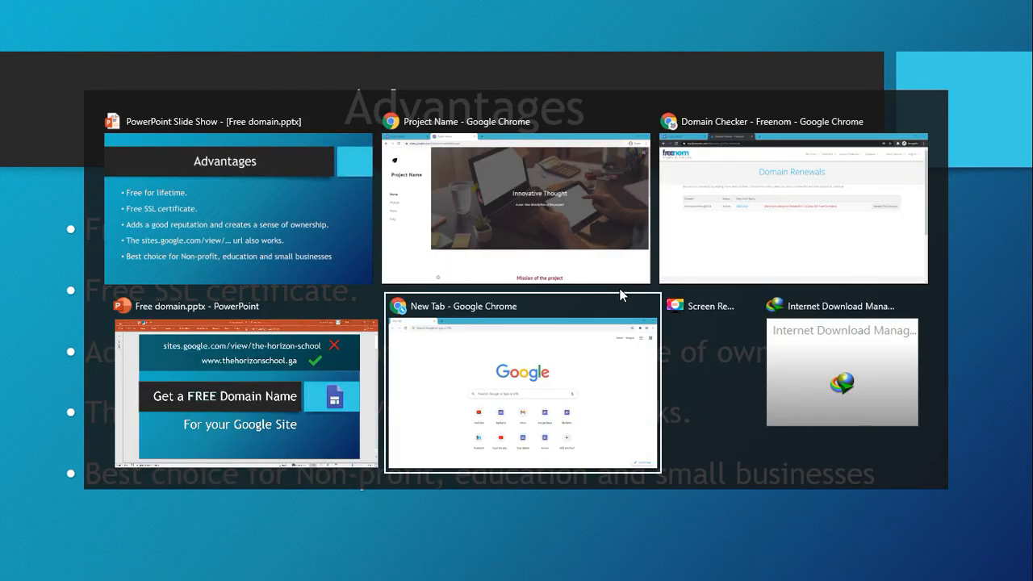
pyautogui.press('Up')
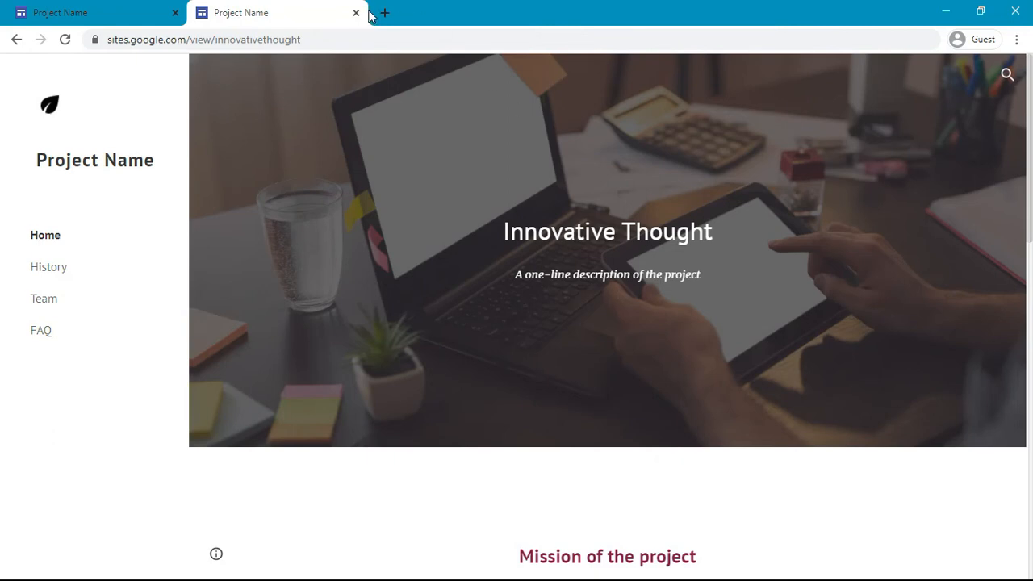
pyautogui.click(384, 13)
pyautogui.press('F7')
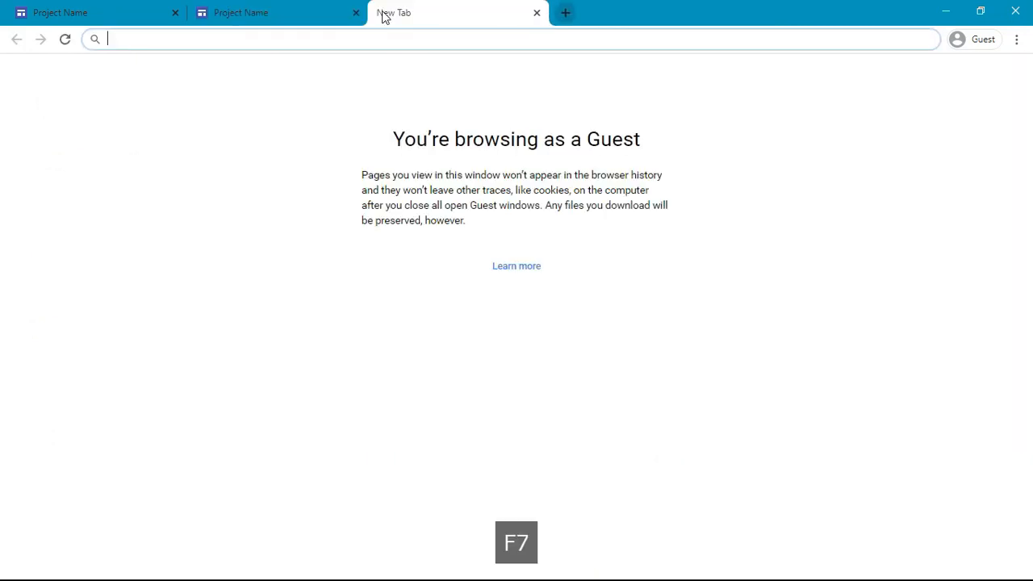
pyautogui.write('faceb')
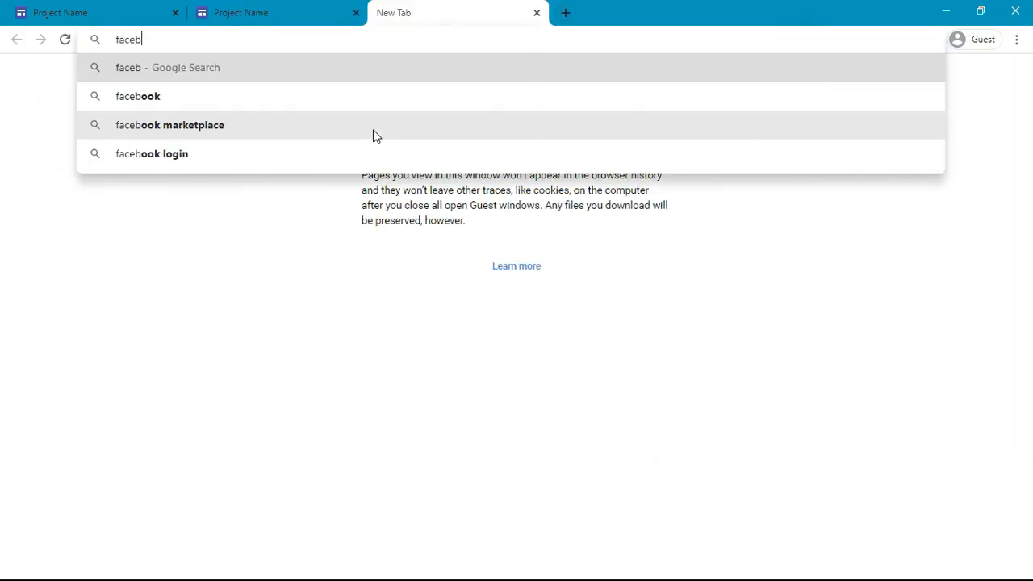
pyautogui.write('ook')
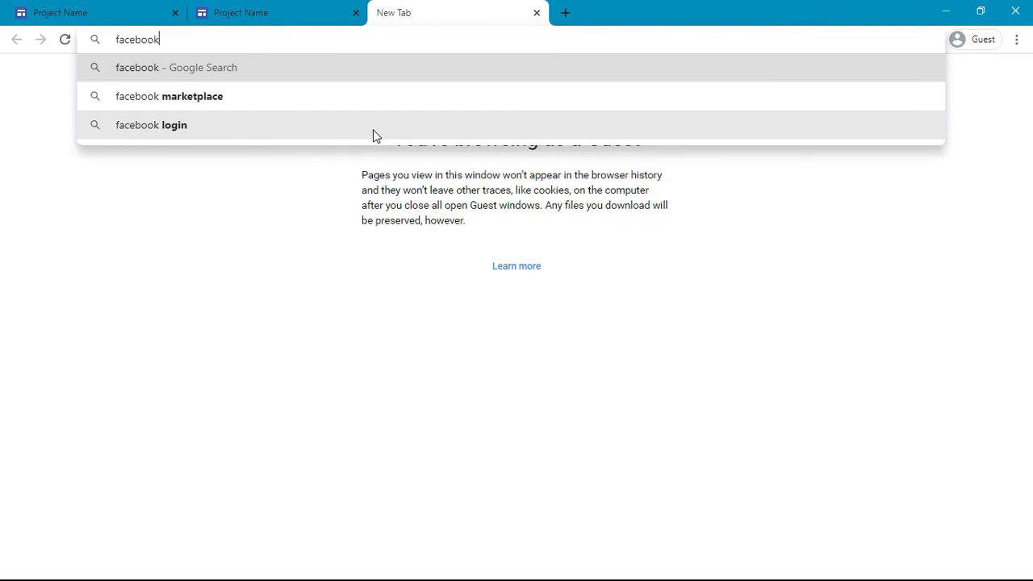
pyautogui.write('.com/groups/box1studio')
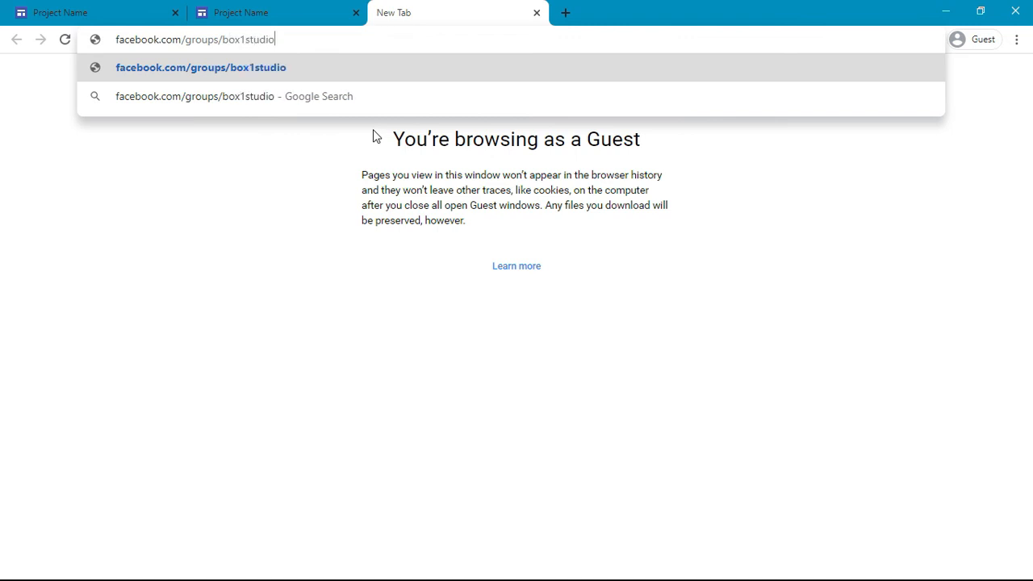
pyautogui.press('Return')
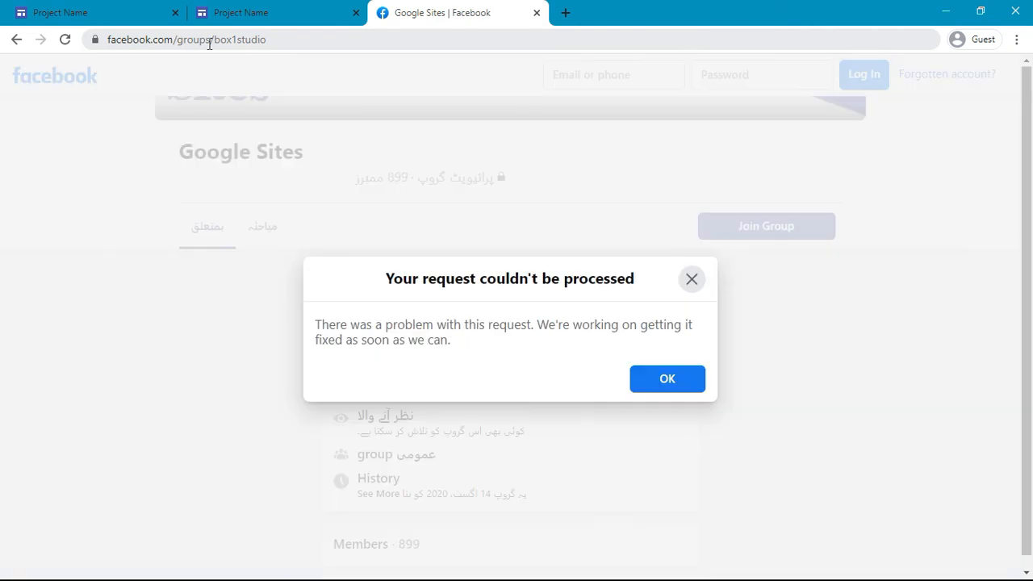
pyautogui.click(689, 267)
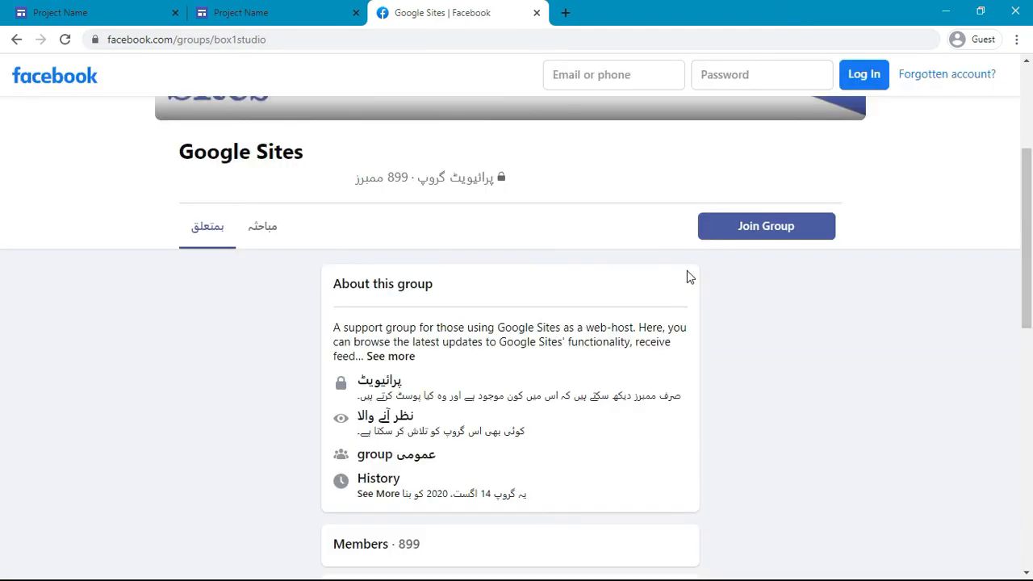
pyautogui.scroll(3, 397, 167)
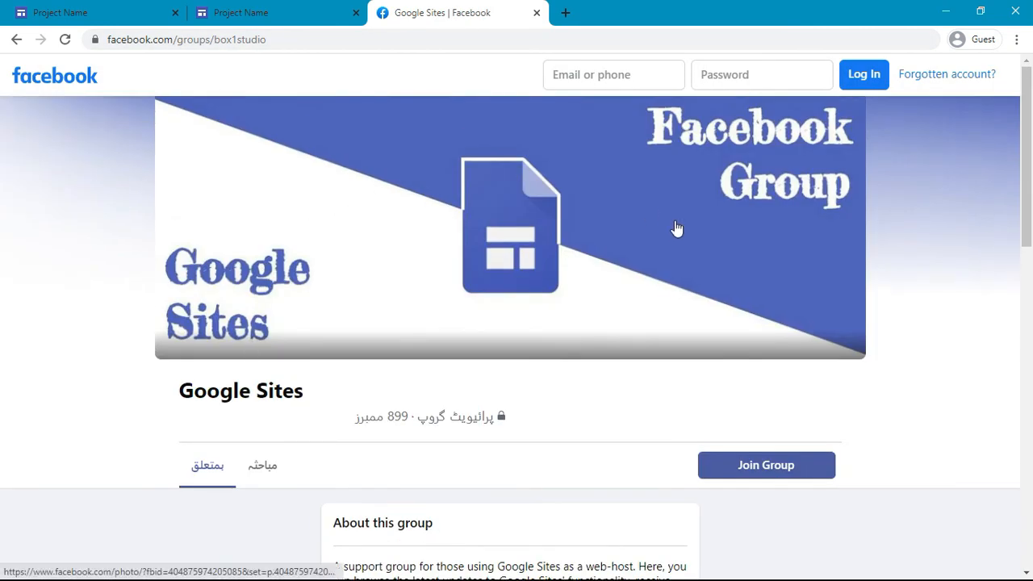
pyautogui.scroll(-5, 908, 240)
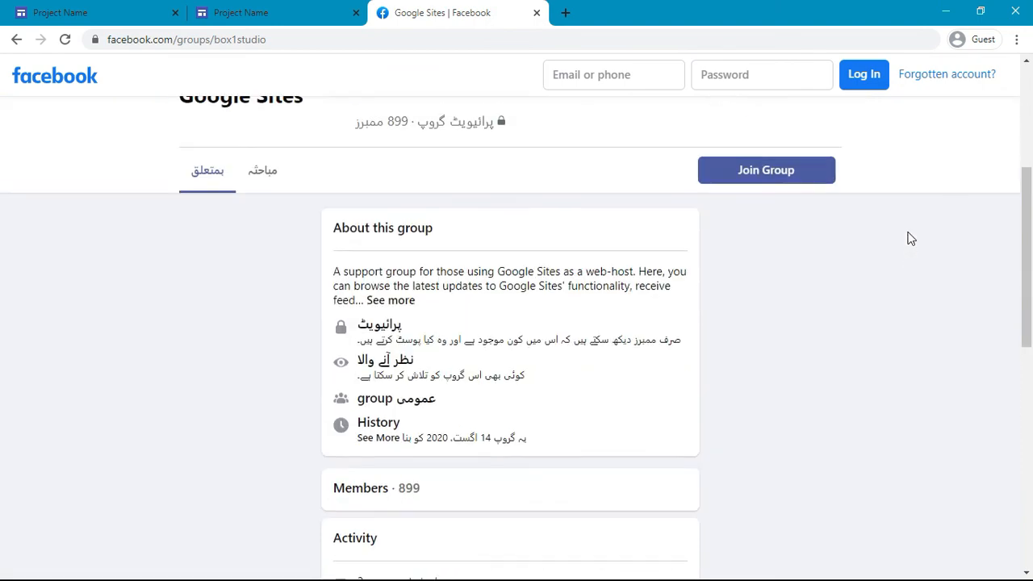
pyautogui.scroll(-5, 911, 238)
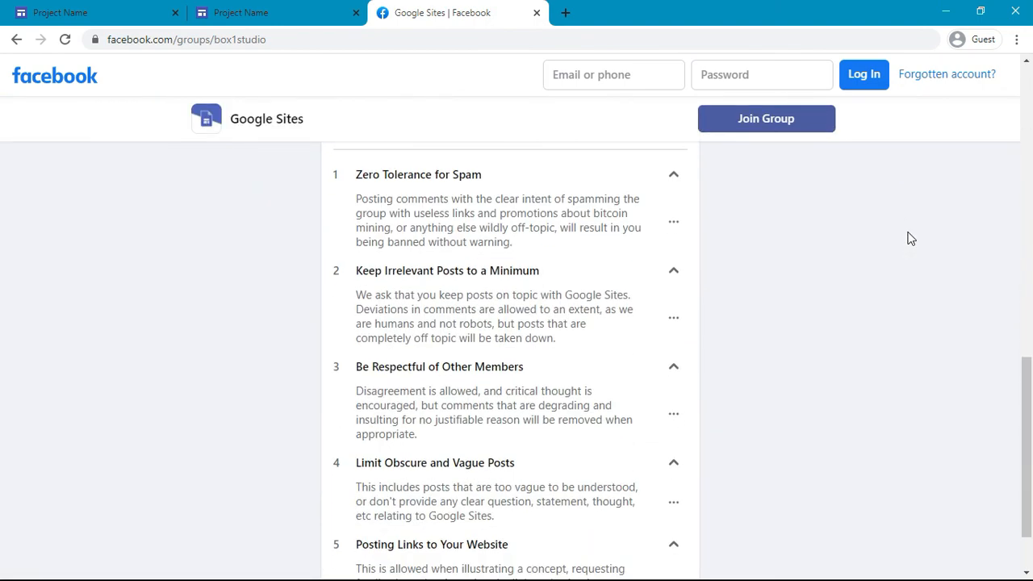
pyautogui.scroll(-1, 910, 238)
pyautogui.scroll(10, 909, 237)
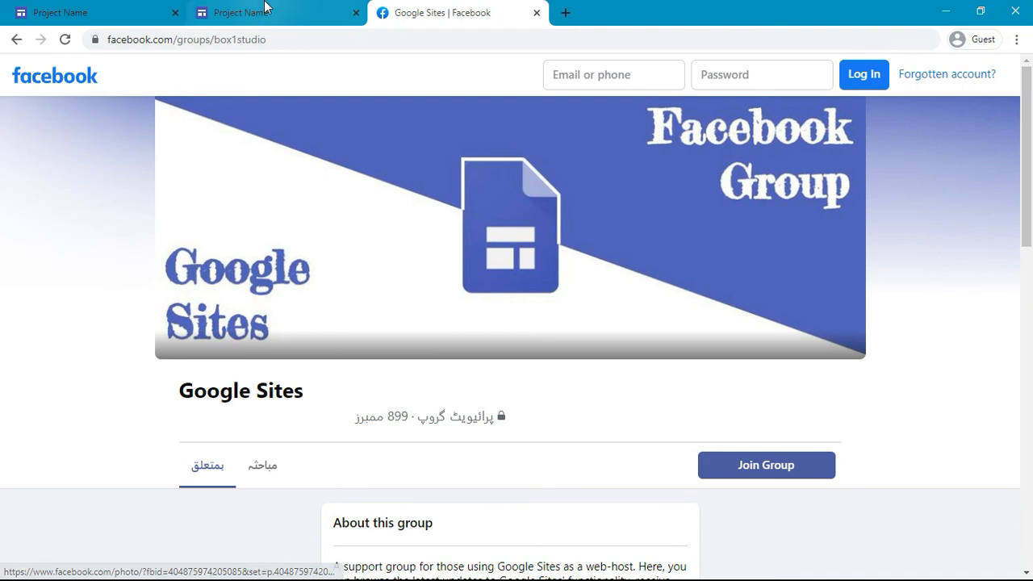
pyautogui.click(537, 14)
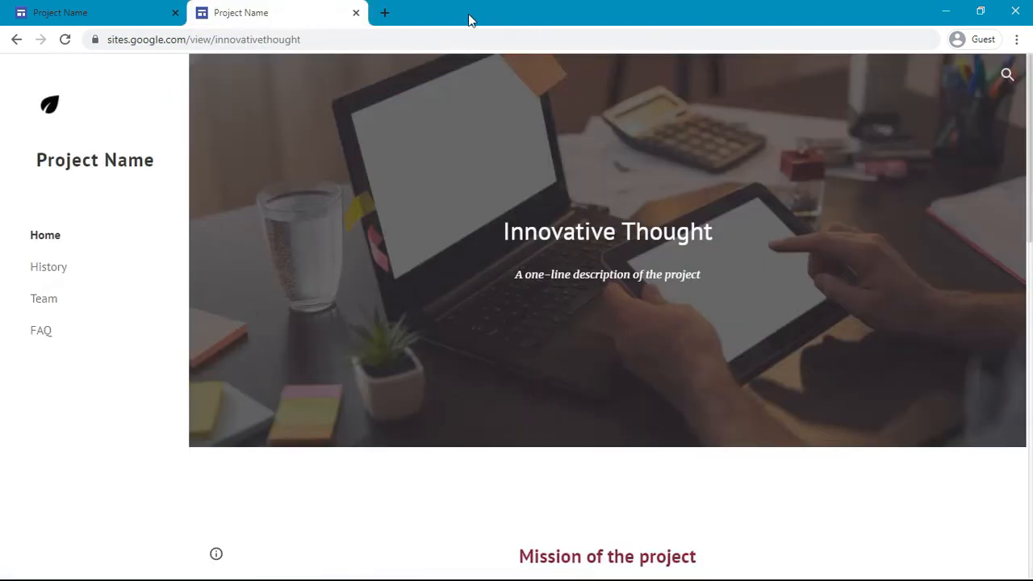
# Step: Check the site's two Chrome tabs, then advance the slide show to 'Join Our Facebook Group'
pyautogui.click(88, 8)
pyautogui.click(202, 9)
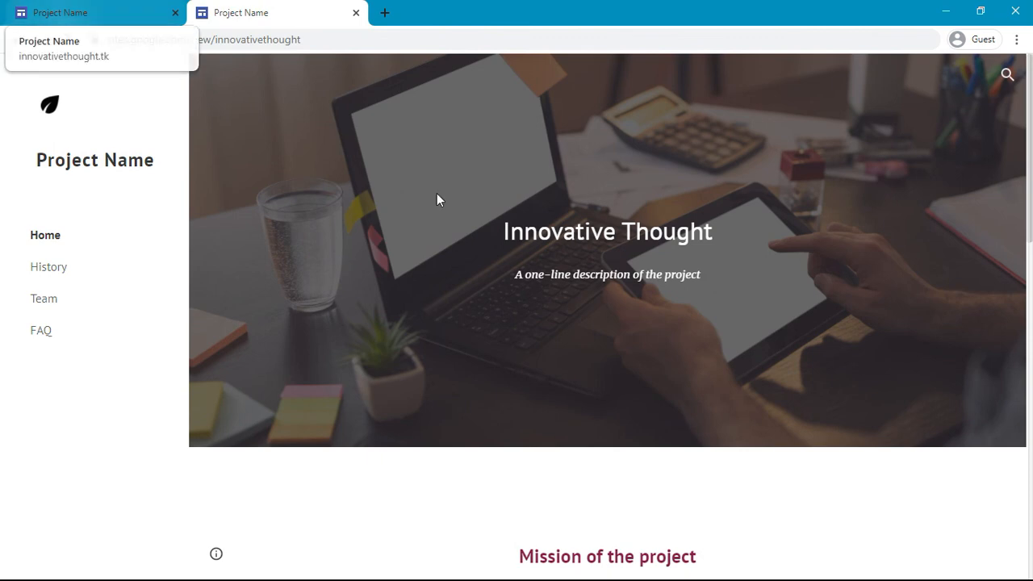
pyautogui.hotkey('alt', 'Tab')
pyautogui.press('Tab')
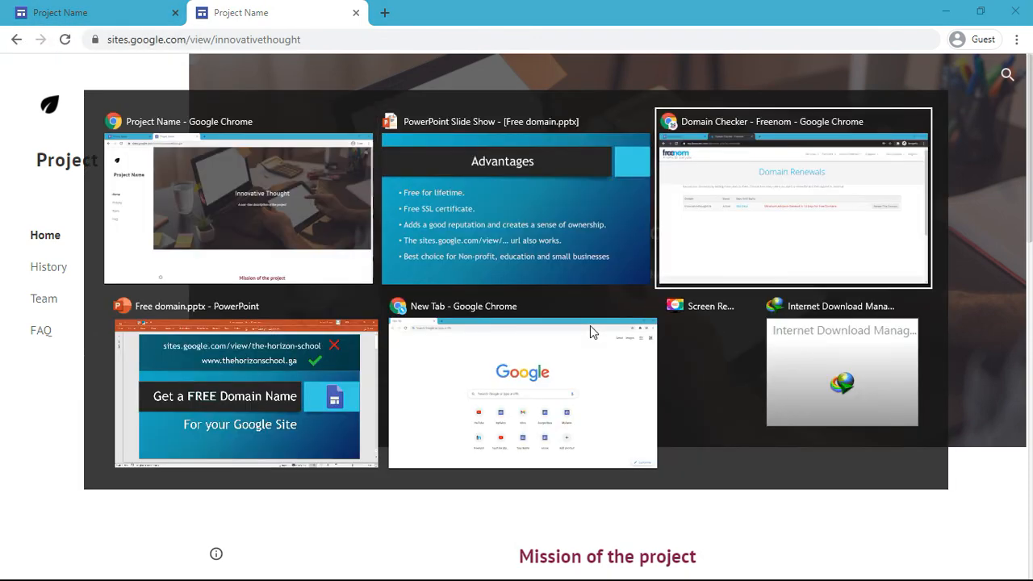
pyautogui.hotkey('shift', 'Tab')
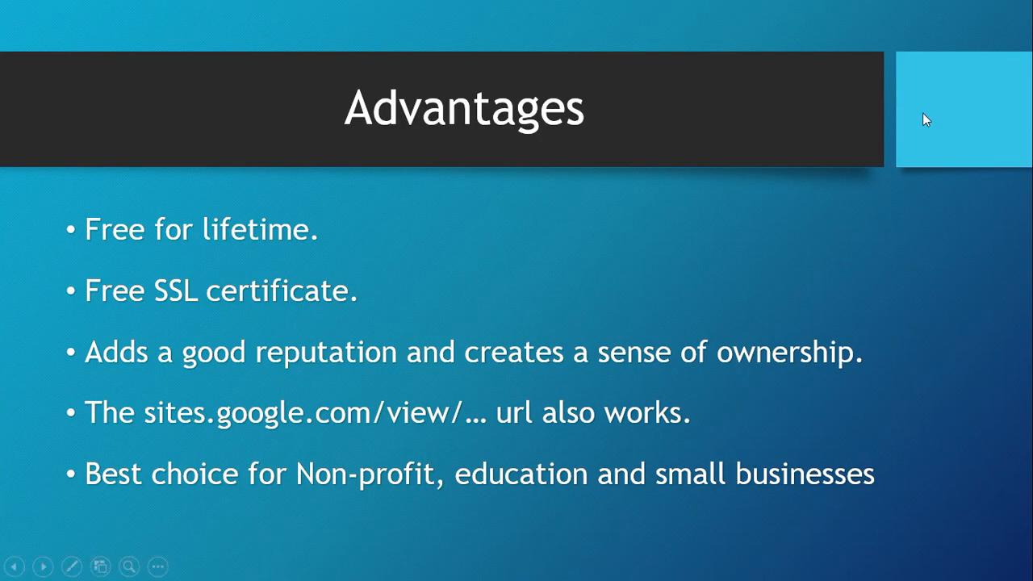
pyautogui.click(925, 119)
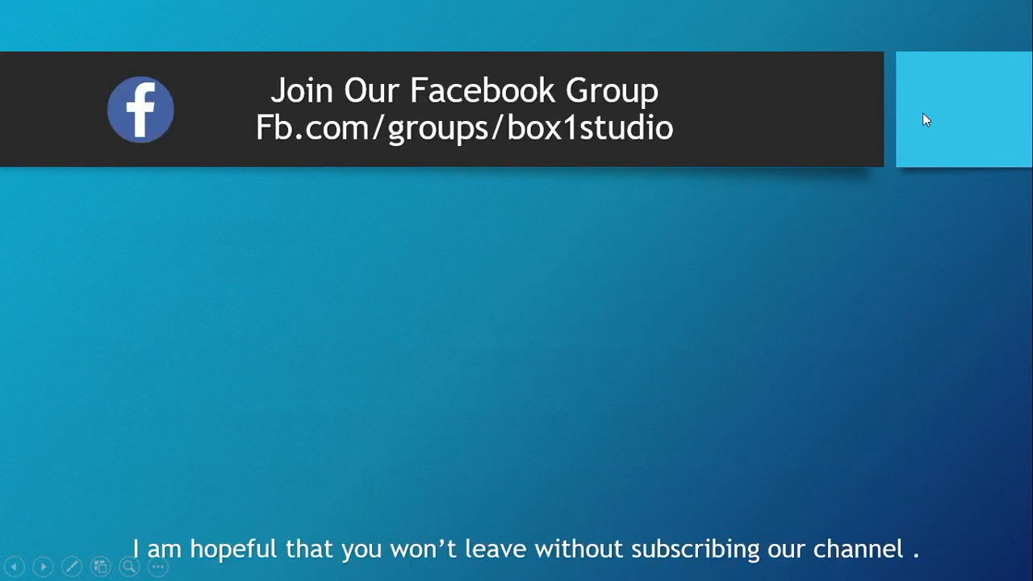